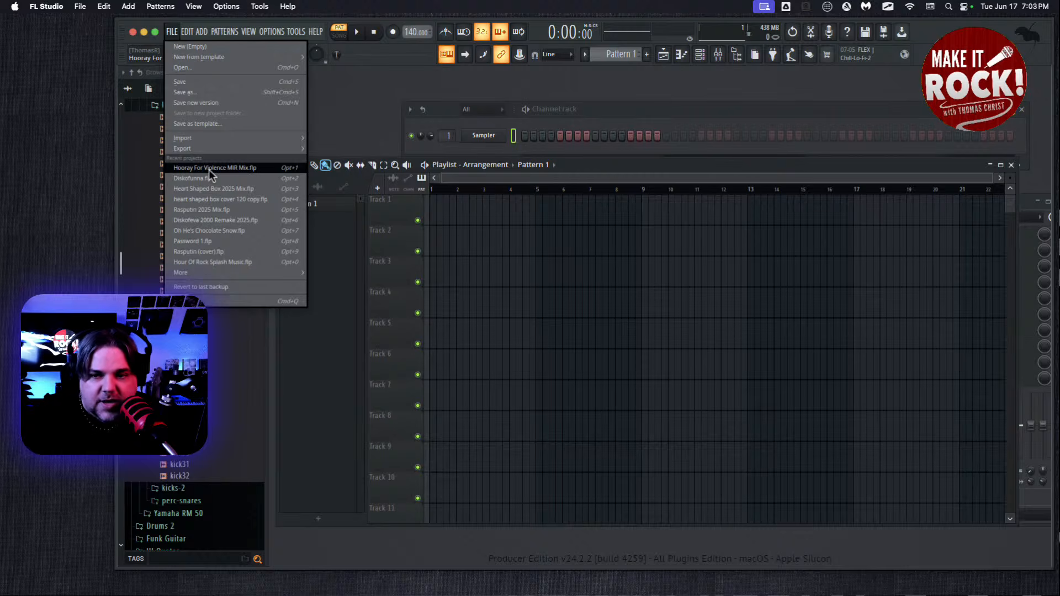
Open the recent project "Hooray For Violence MIR Mix.flp" and dismiss the missing plugins report
{"action": "left_click", "coordinate": [209, 169]}
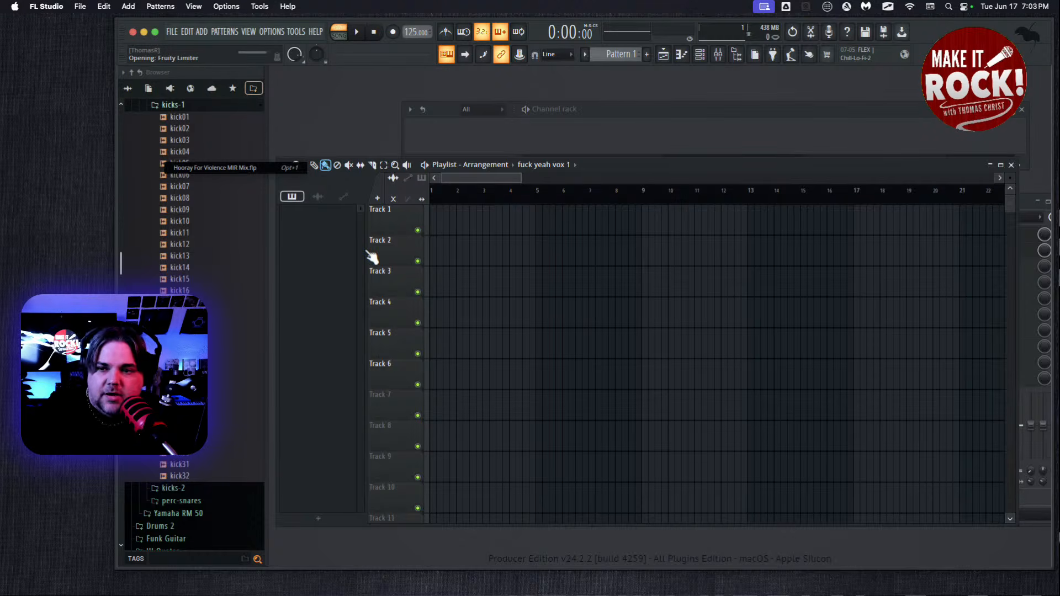
{"action": "left_click_drag", "start_coordinate": [453, 228], "coordinate": [456, 122]}
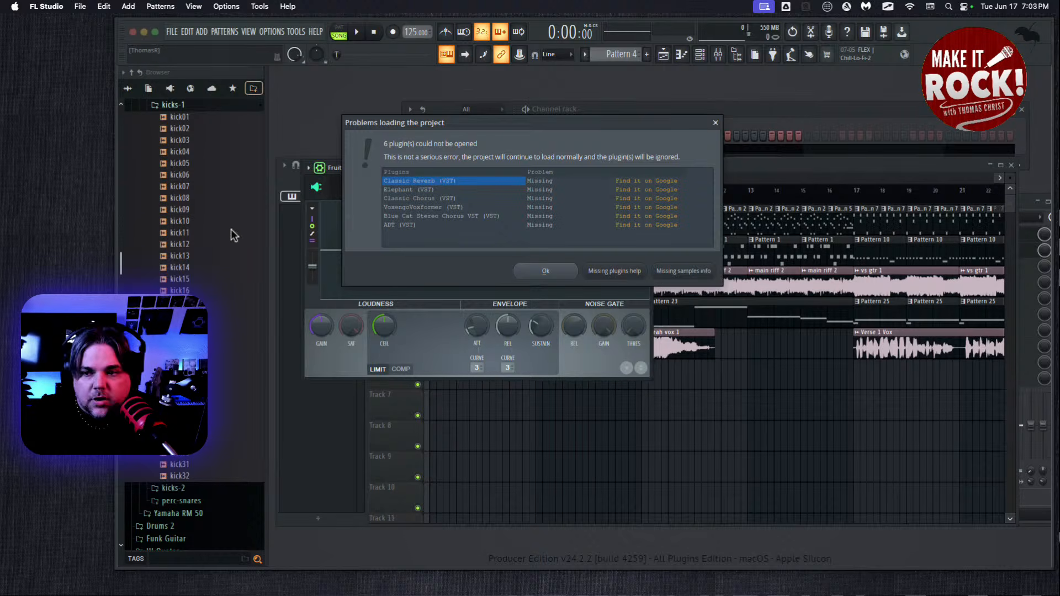
{"action": "left_click", "coordinate": [544, 269]}
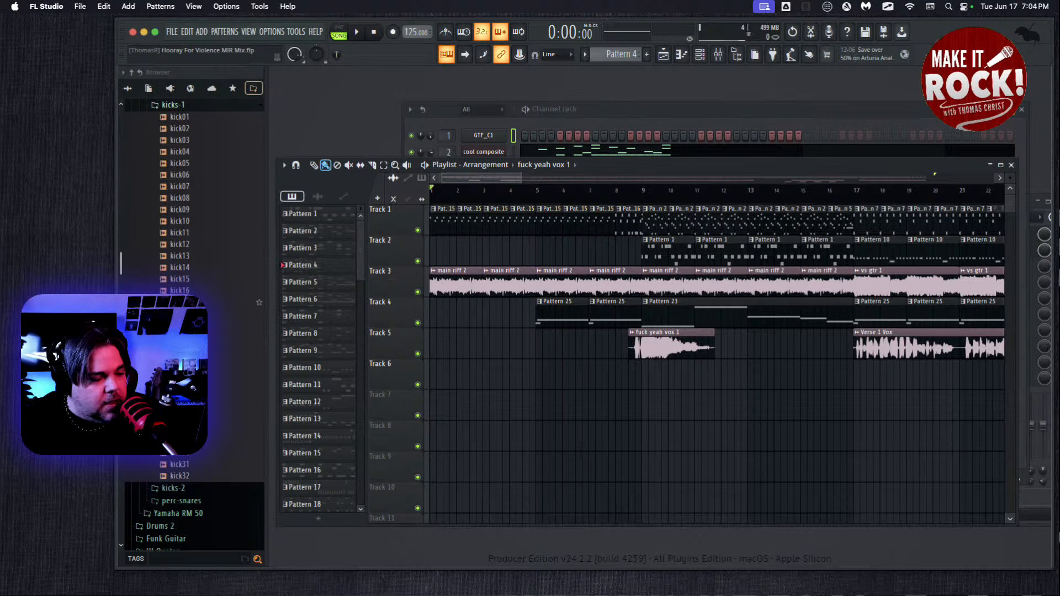
Play the full song from the beginning into bar 9 and stop playback
{"action": "mouse_move", "coordinate": [468, 180]}
{"action": "left_mouse_down"}
{"action": "mouse_move", "coordinate": [690, 185]}
{"action": "mouse_move", "coordinate": [459, 177]}
{"action": "left_mouse_up"}
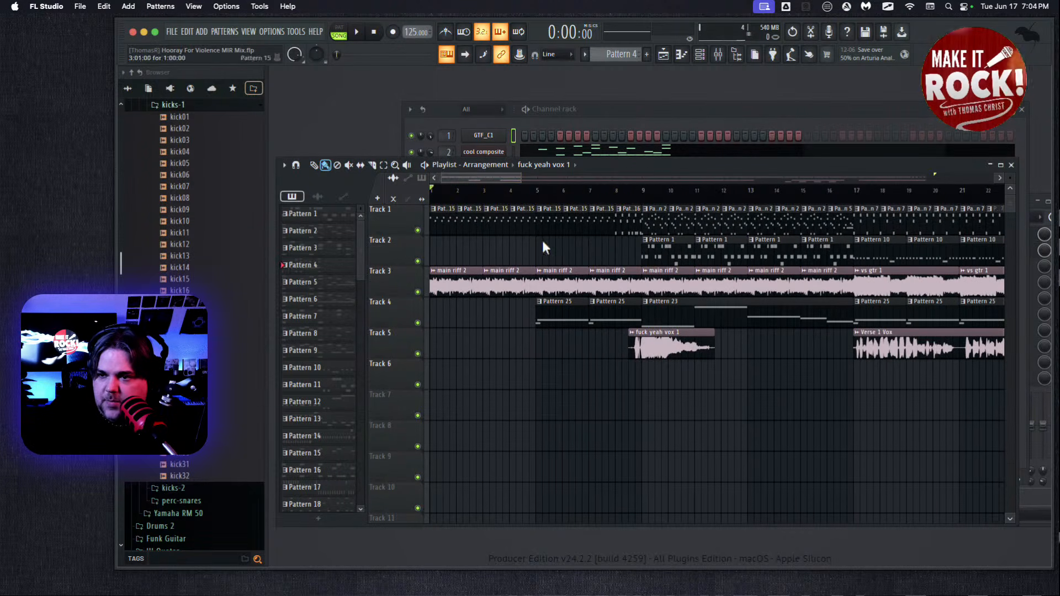
{"action": "left_click", "coordinate": [357, 33]}
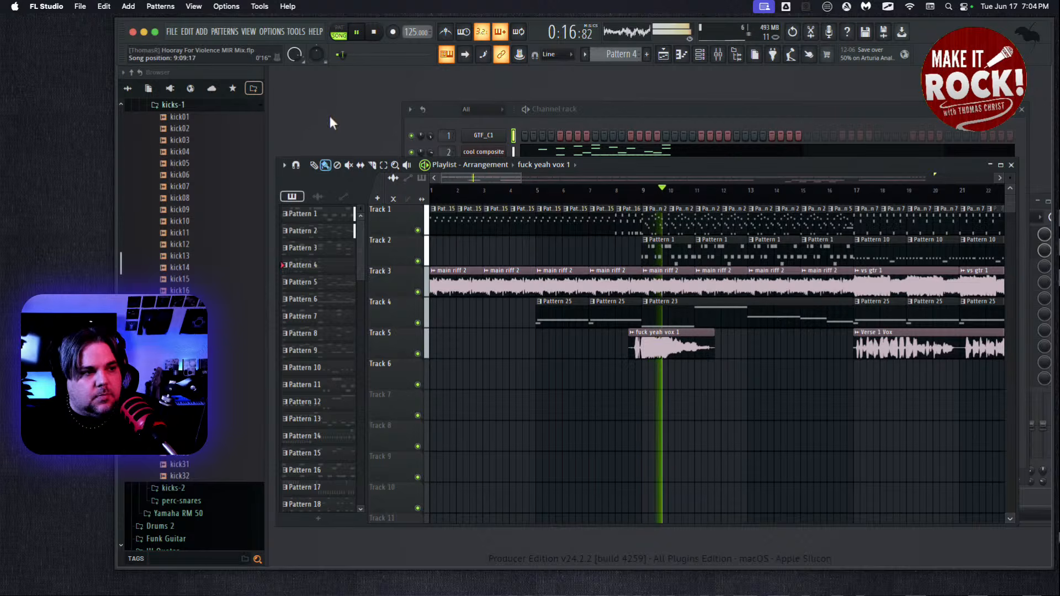
{"action": "left_click", "coordinate": [373, 38]}
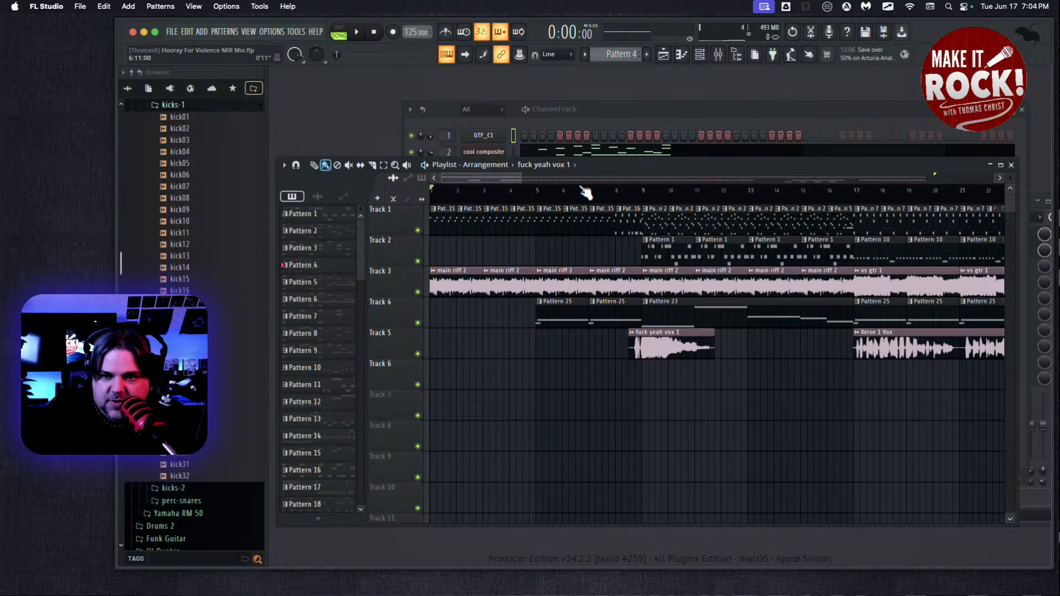
Bring the Channel rack forward and filter it to show only Unsorted channels
{"action": "left_click", "coordinate": [604, 115]}
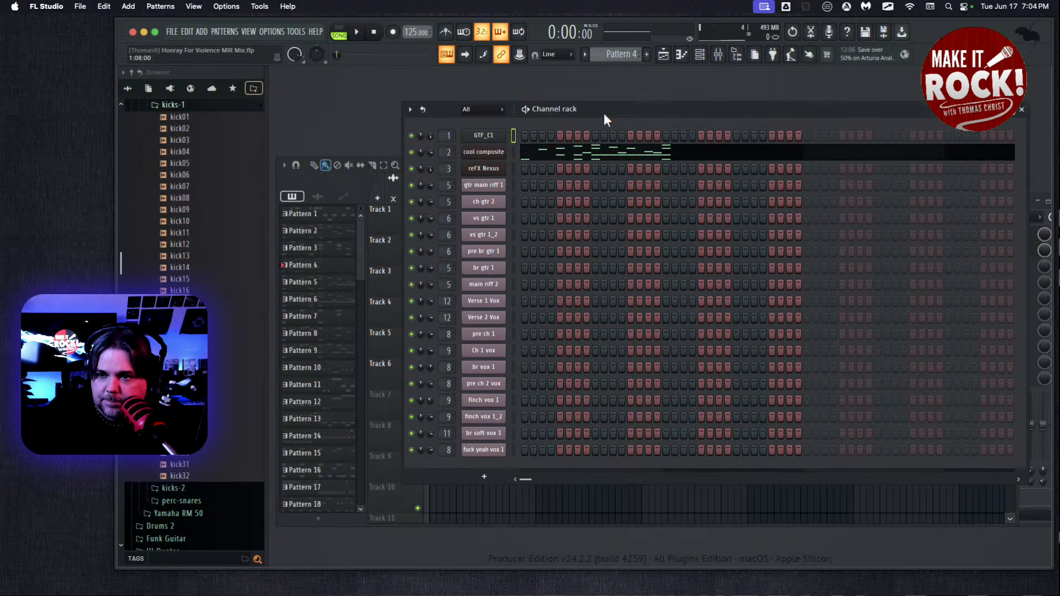
{"action": "left_click", "coordinate": [473, 108]}
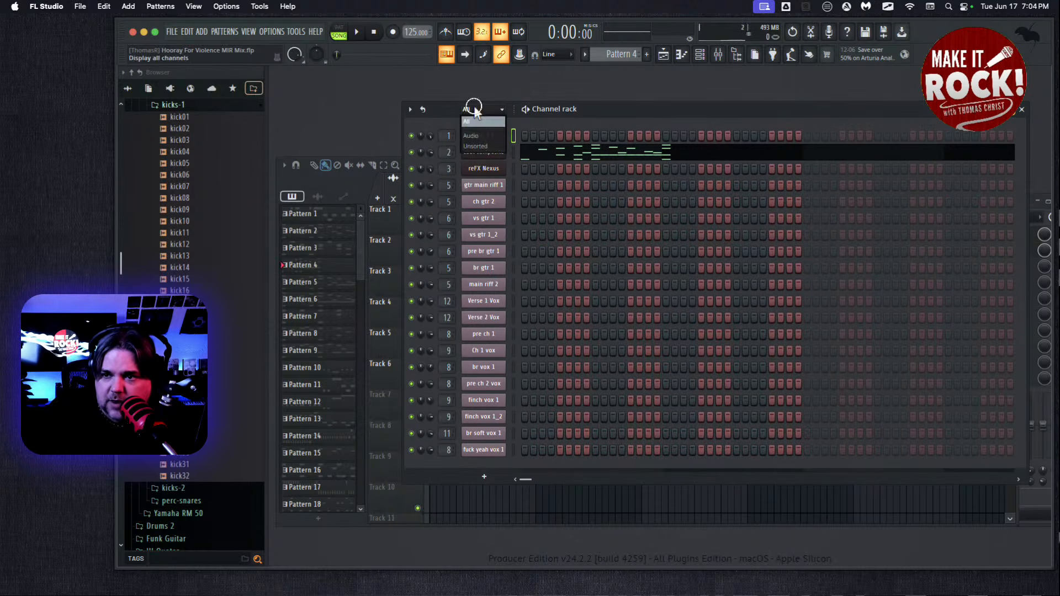
{"action": "left_click", "coordinate": [482, 146]}
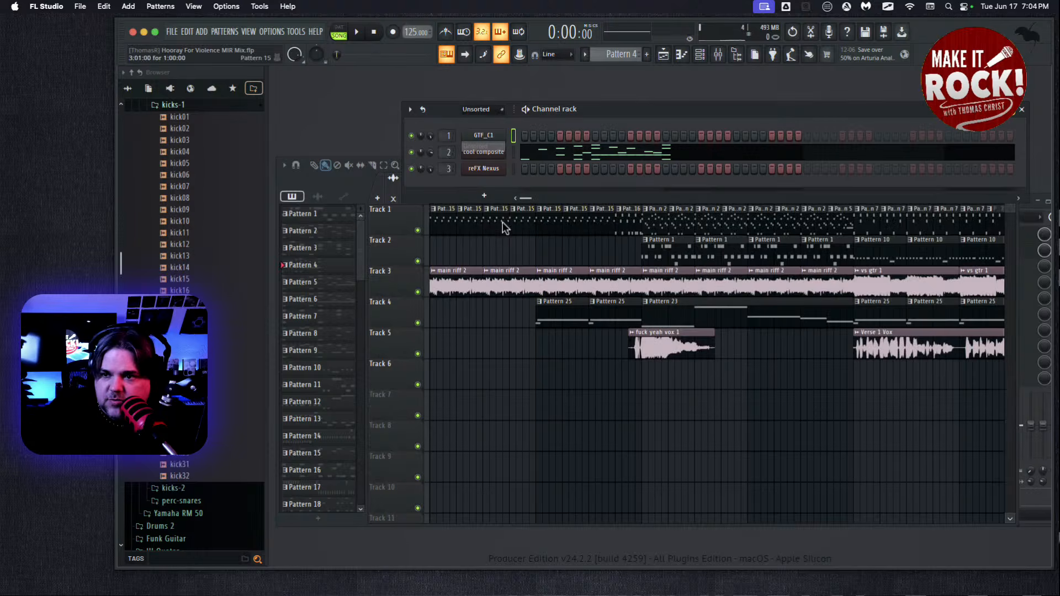
Open the cool composite drum channel, audition its Closed Hat and Open Hat pads, and close the plugin
{"action": "left_click", "coordinate": [483, 152]}
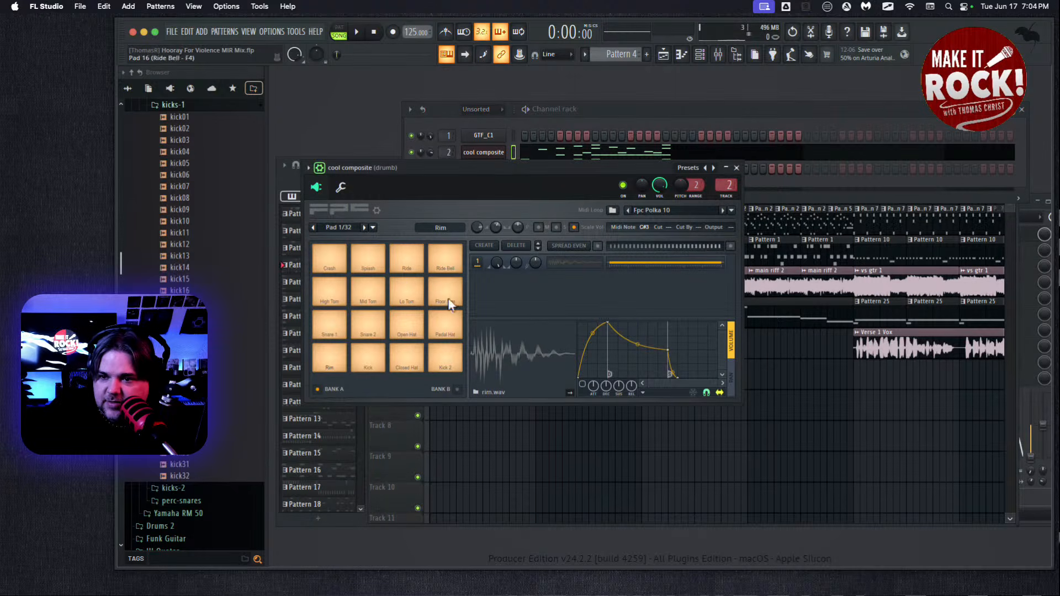
{"action": "left_click", "coordinate": [405, 359]}
{"action": "left_click", "coordinate": [407, 326]}
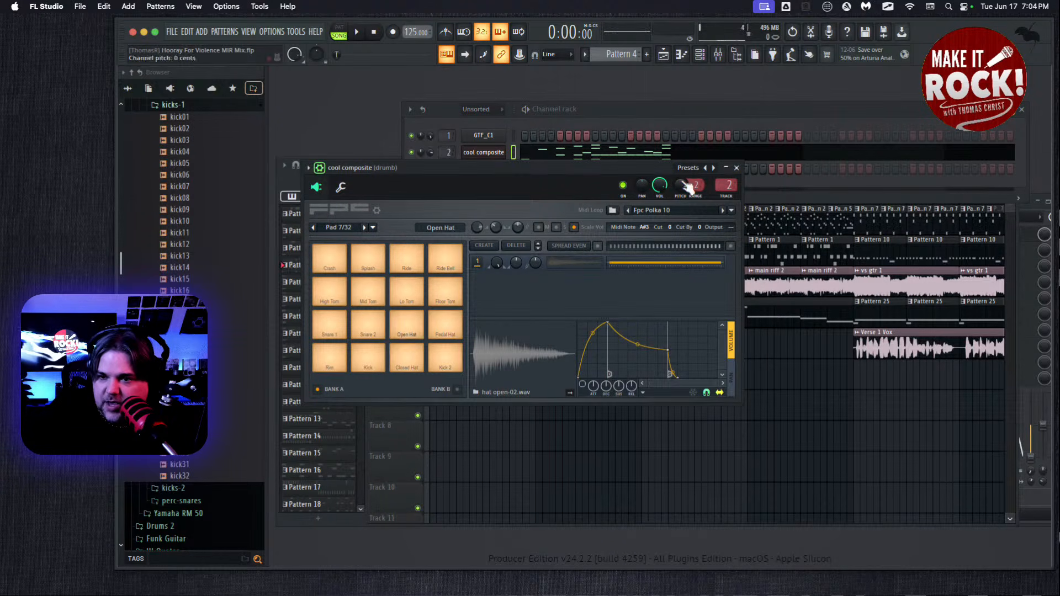
{"action": "left_click", "coordinate": [737, 168]}
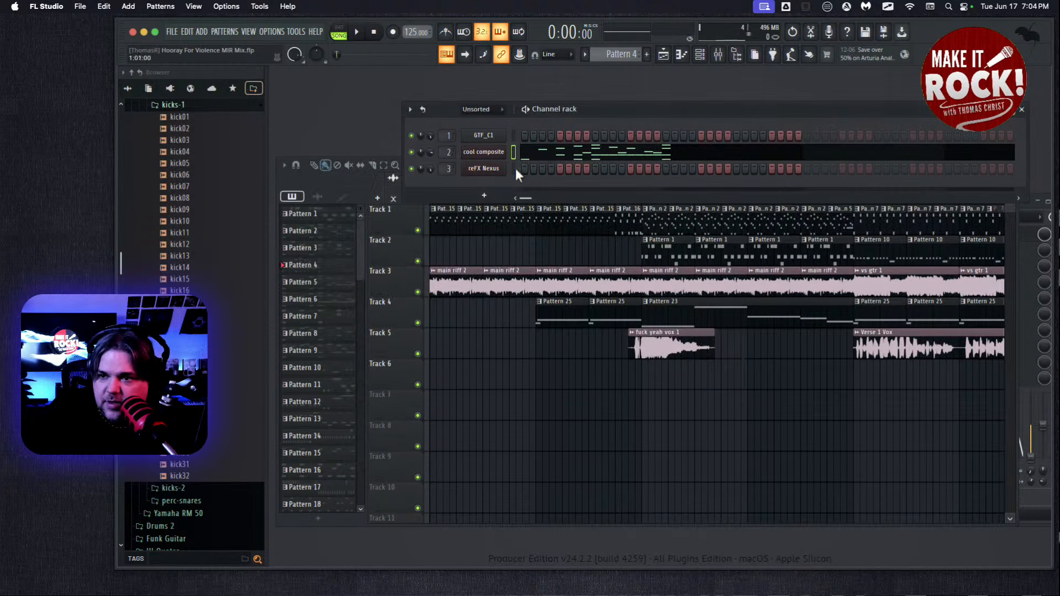
Open the reFX Nexus channel's plugin to view its synth preset, and close it
{"action": "left_click", "coordinate": [484, 169]}
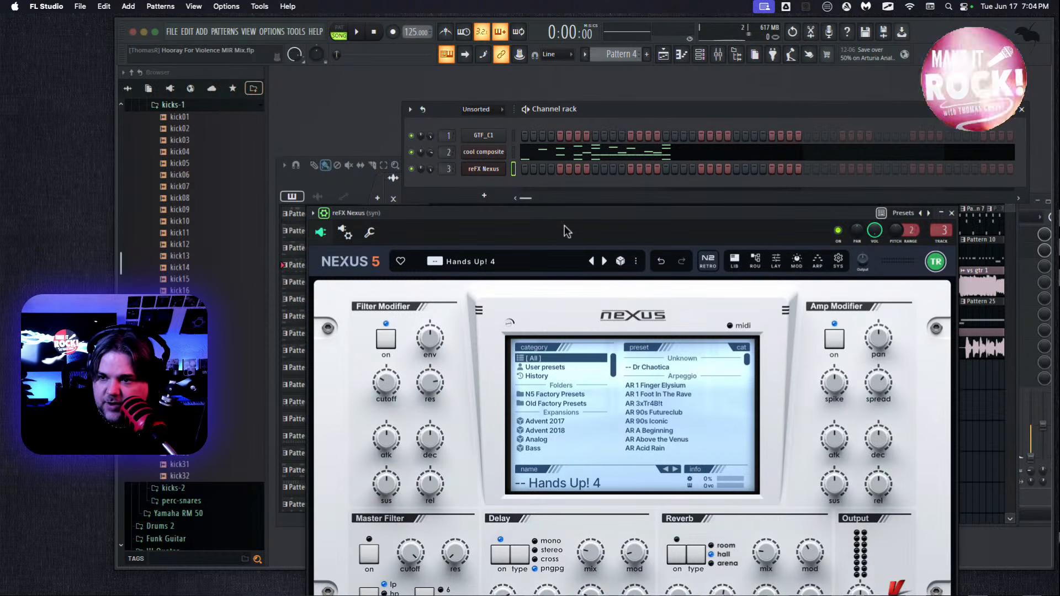
{"action": "left_click_drag", "start_coordinate": [562, 216], "coordinate": [511, 128]}
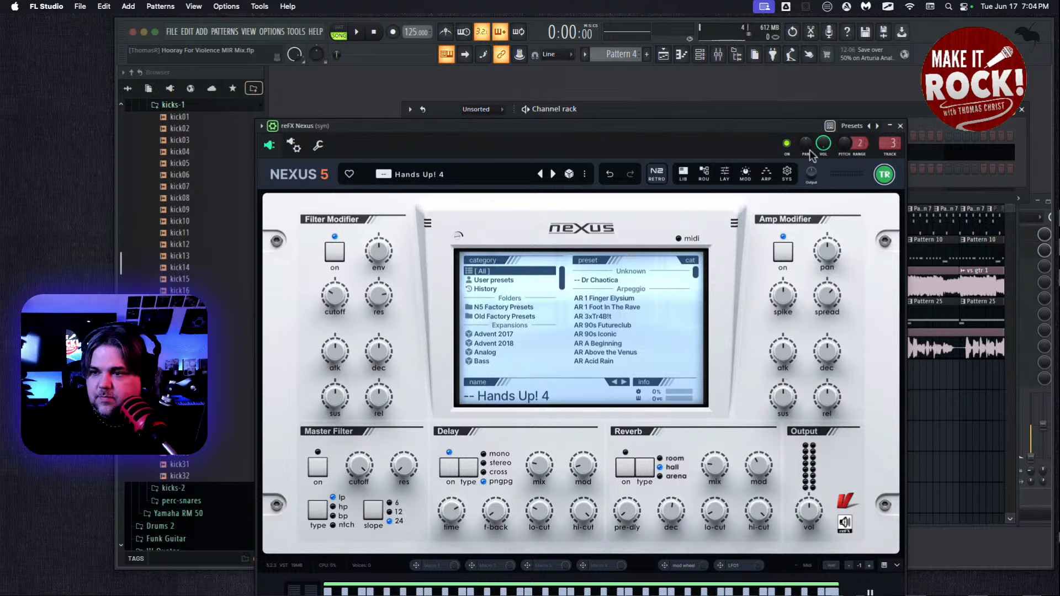
{"action": "left_click", "coordinate": [901, 127]}
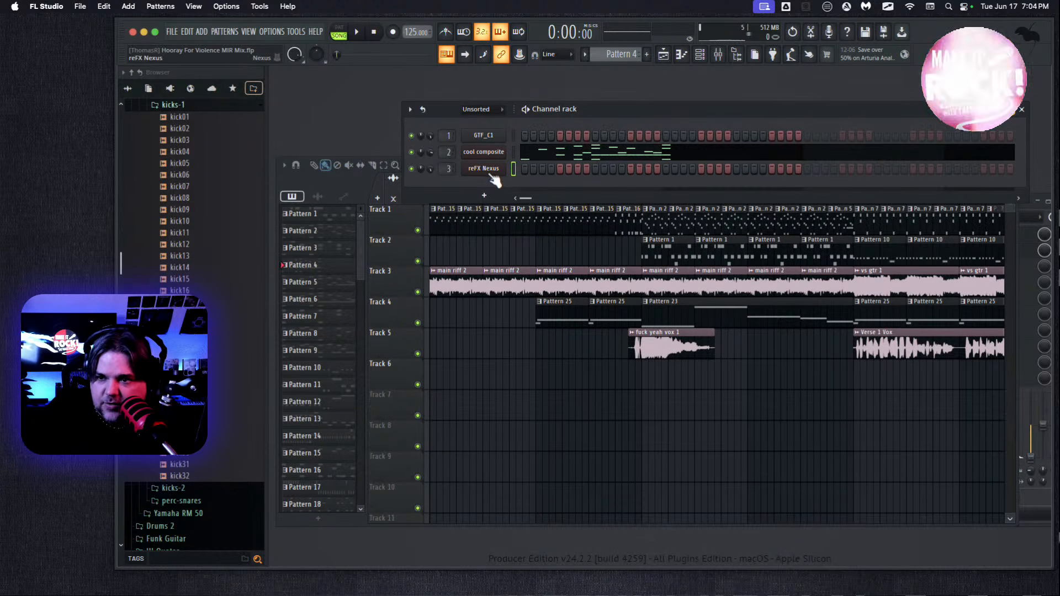
Bring up the Mixer and reposition its window so all named tracks are in view
{"action": "left_click", "coordinate": [244, 33]}
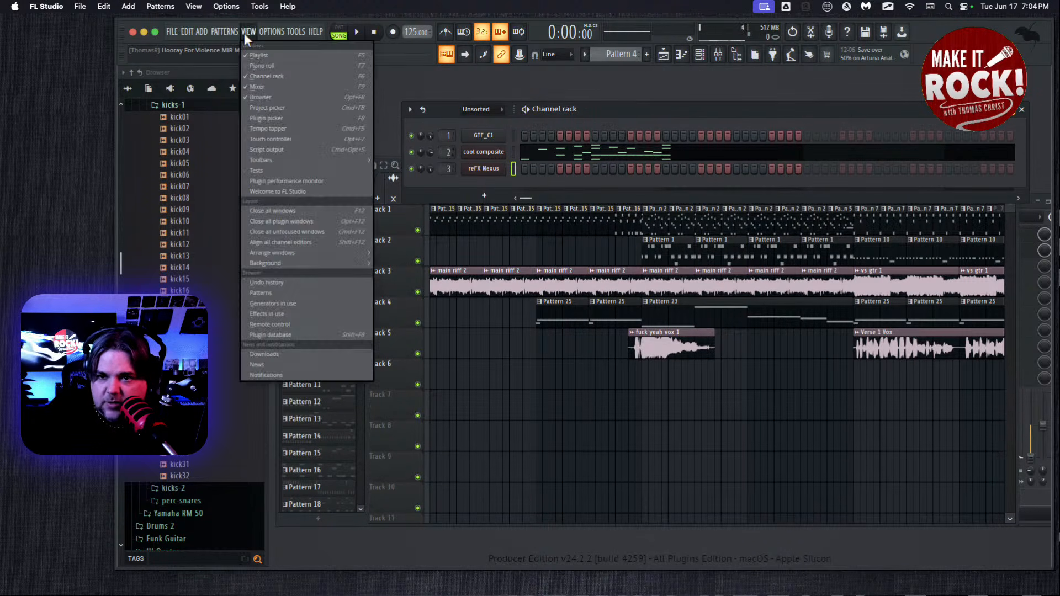
{"action": "left_click", "coordinate": [261, 88]}
{"action": "left_click_drag", "start_coordinate": [501, 199], "coordinate": [473, 151]}
Examine the effect slots and EQ of the mixer tracks from bace through verse vox
{"action": "left_click", "coordinate": [348, 228]}
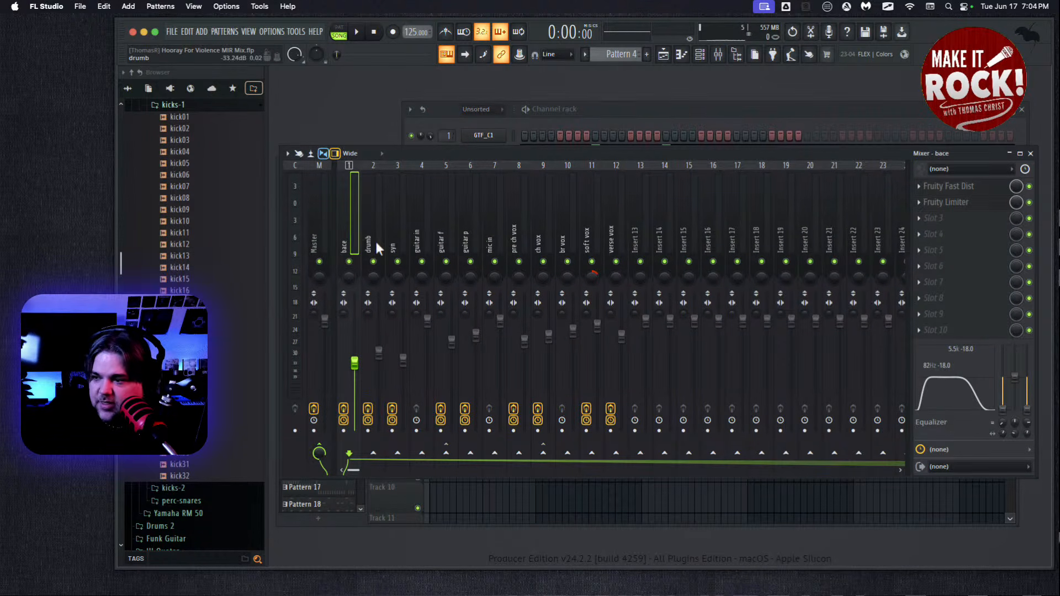
{"action": "left_click", "coordinate": [366, 237]}
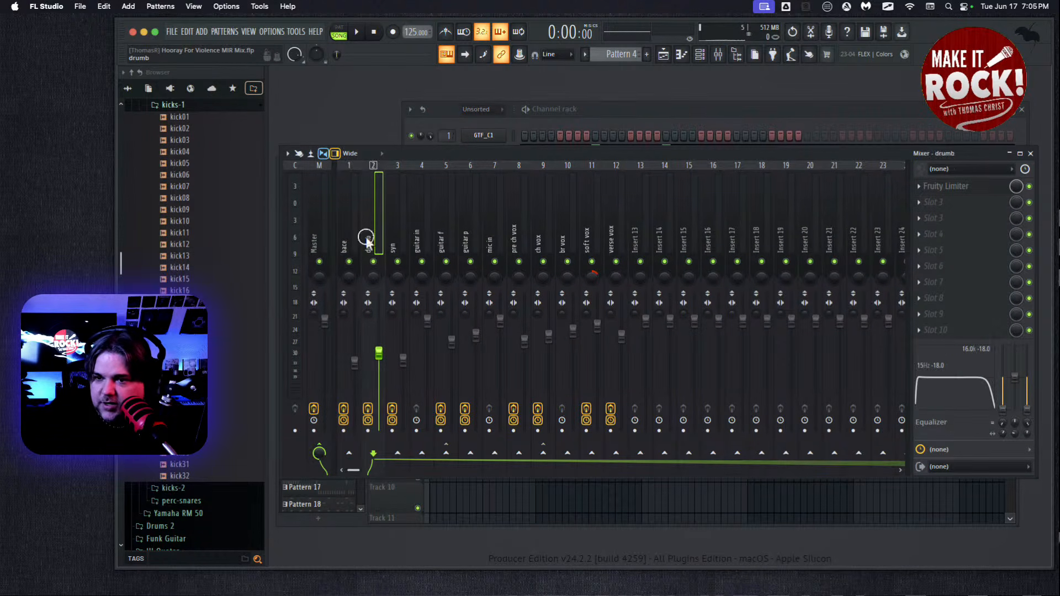
{"action": "left_click", "coordinate": [395, 229]}
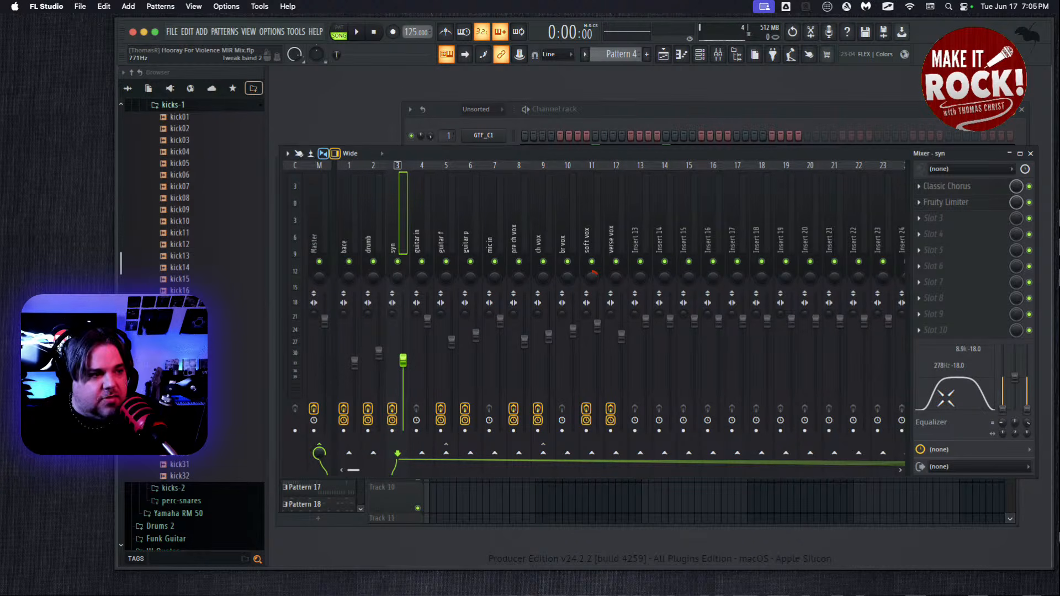
{"action": "left_click", "coordinate": [418, 210]}
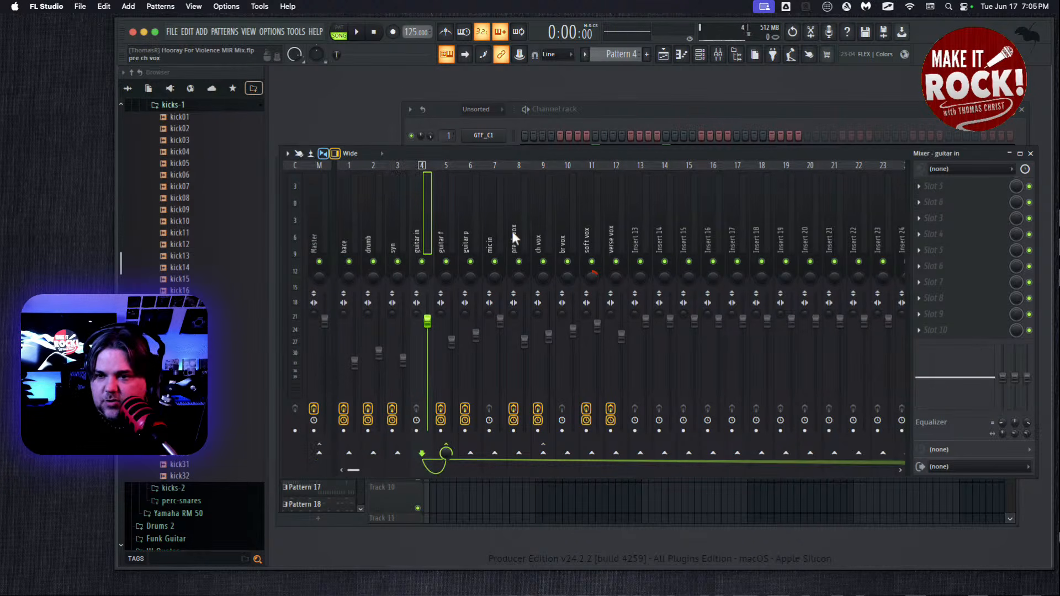
{"action": "left_click", "coordinate": [434, 211]}
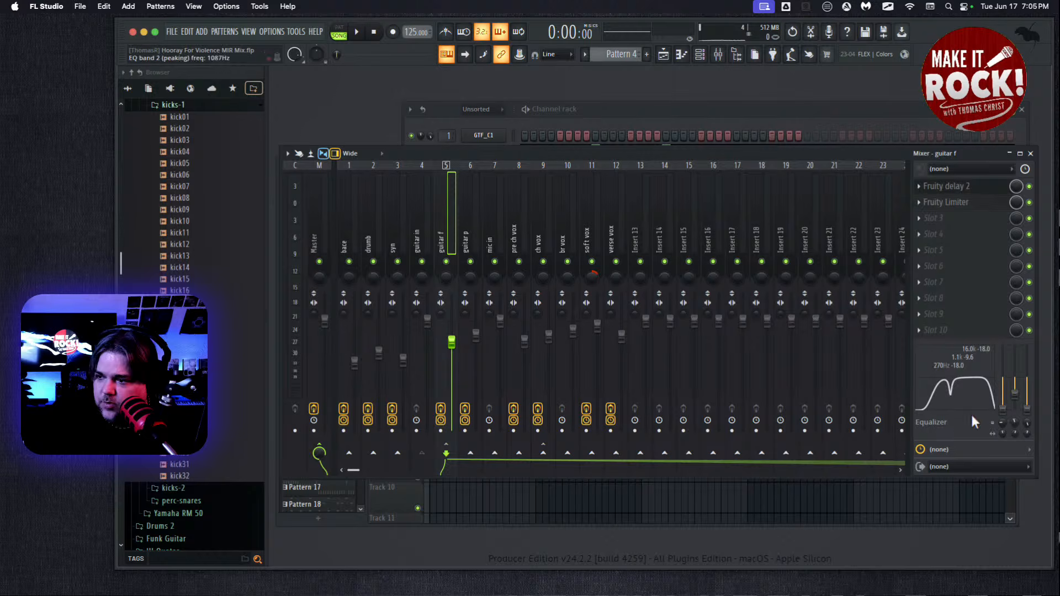
{"action": "left_click", "coordinate": [478, 208]}
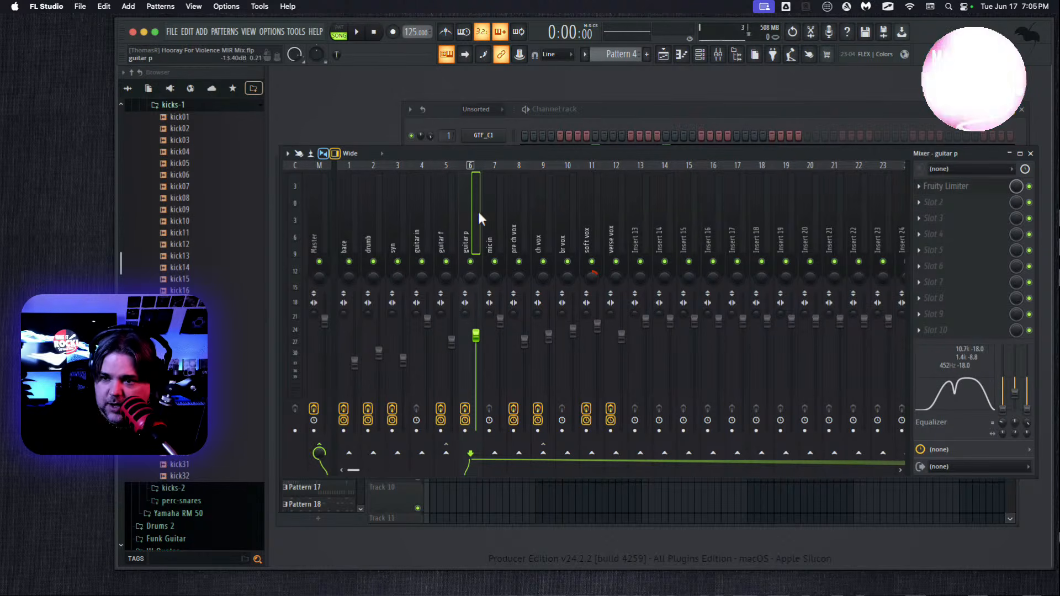
{"action": "left_click", "coordinate": [487, 218]}
{"action": "left_click", "coordinate": [517, 226]}
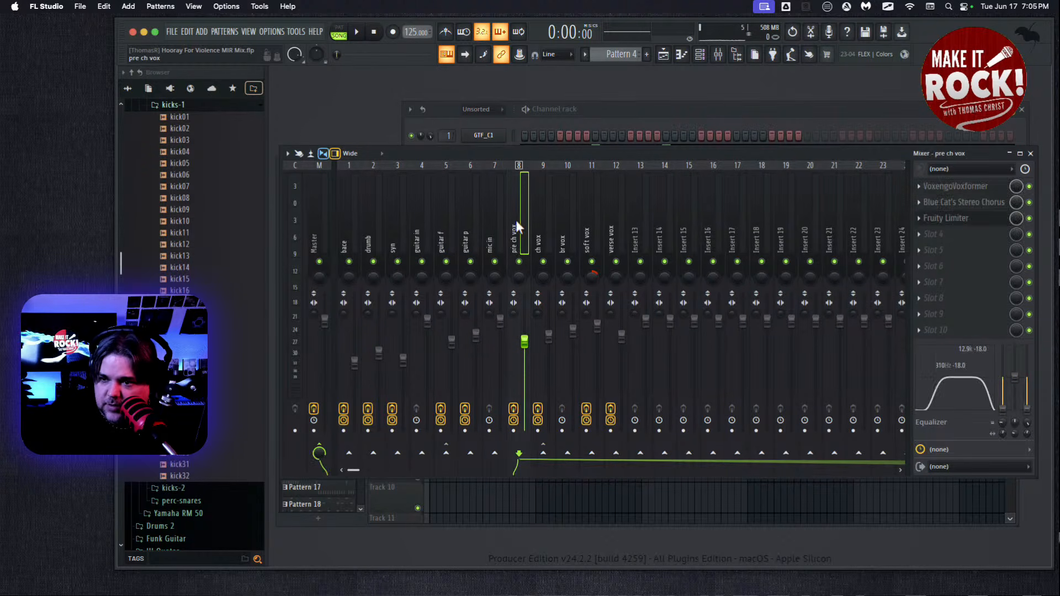
{"action": "left_click", "coordinate": [548, 222]}
{"action": "left_click", "coordinate": [558, 218]}
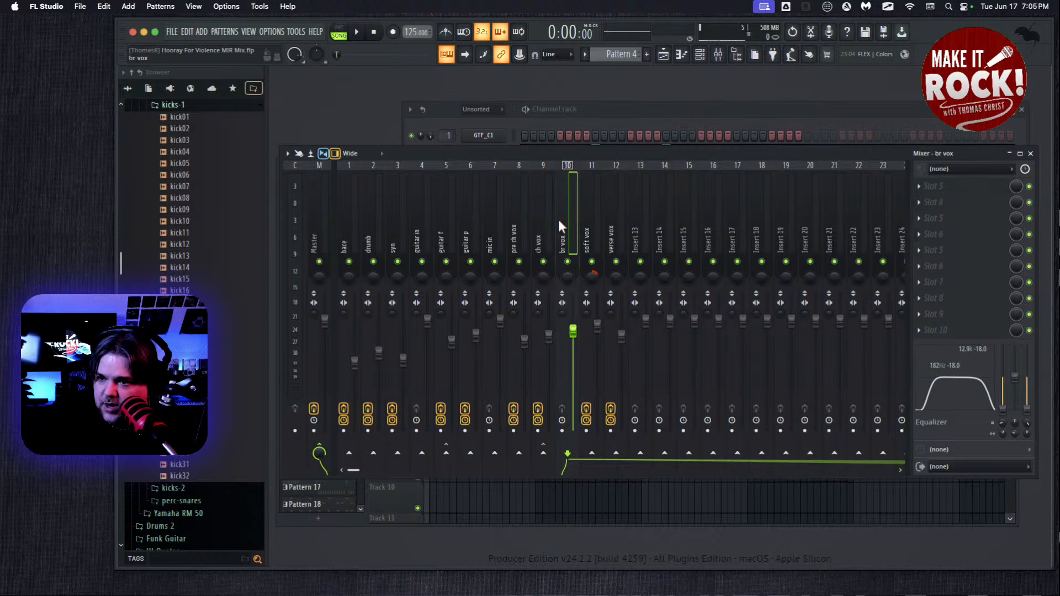
{"action": "left_click", "coordinate": [590, 221]}
{"action": "left_click", "coordinate": [611, 220]}
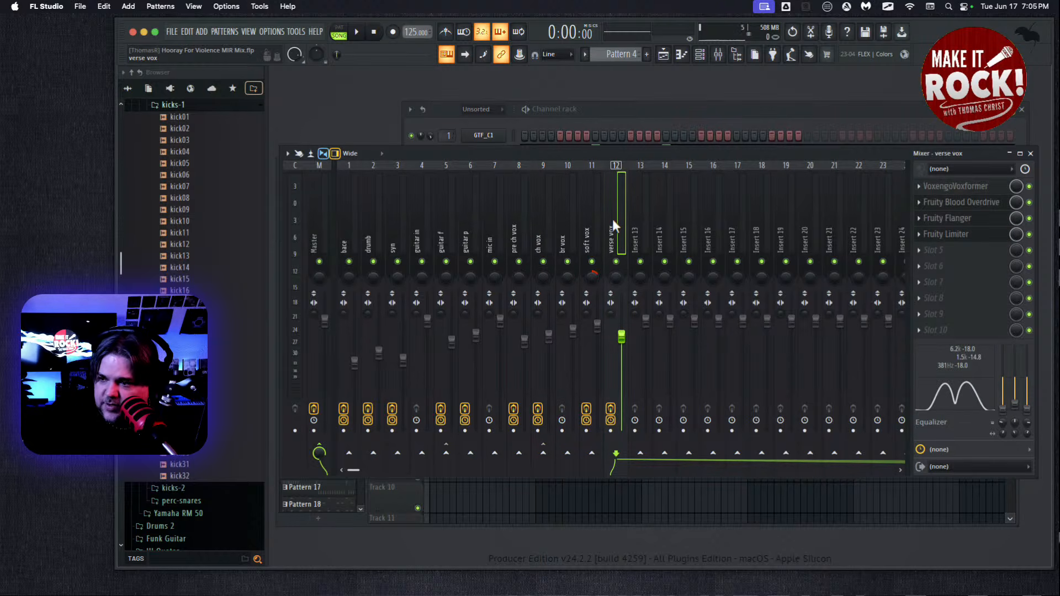
{"action": "left_click", "coordinate": [588, 218]}
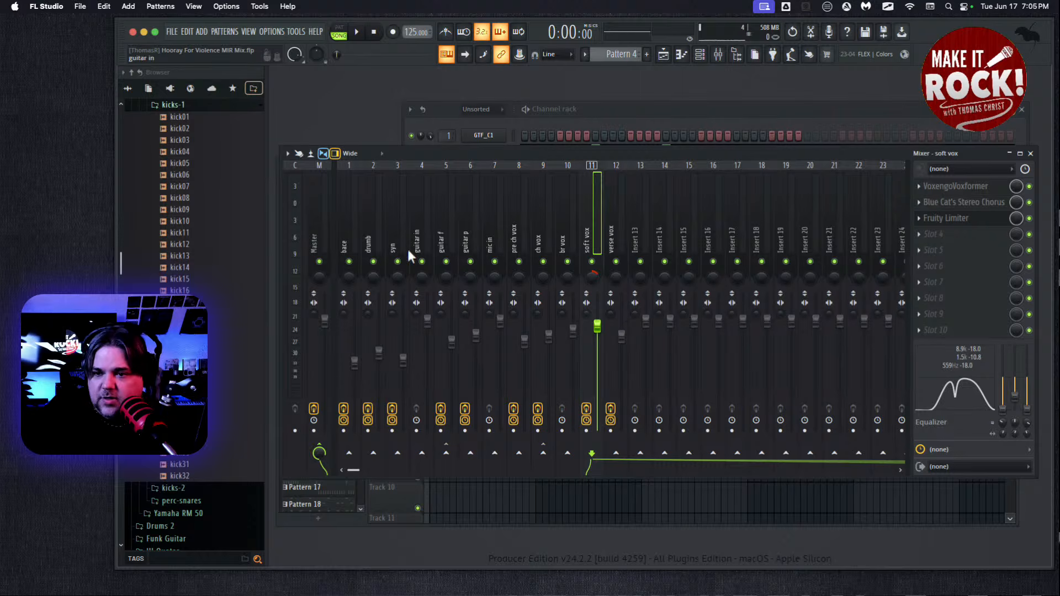
Solo the bace mixer track and select it to show its effects
{"action": "right_click", "coordinate": [349, 261]}
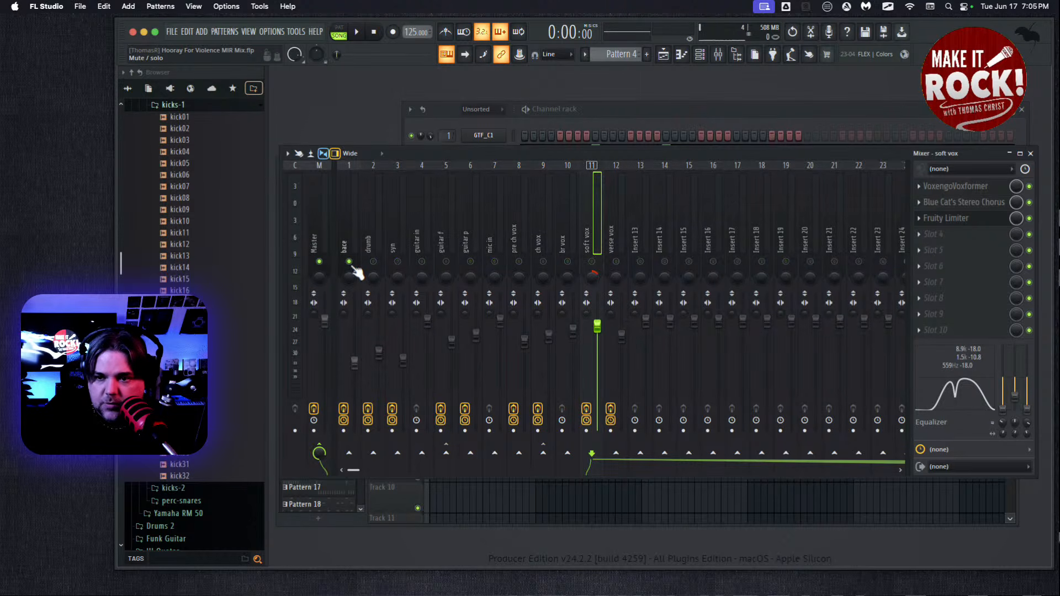
{"action": "left_click", "coordinate": [608, 111]}
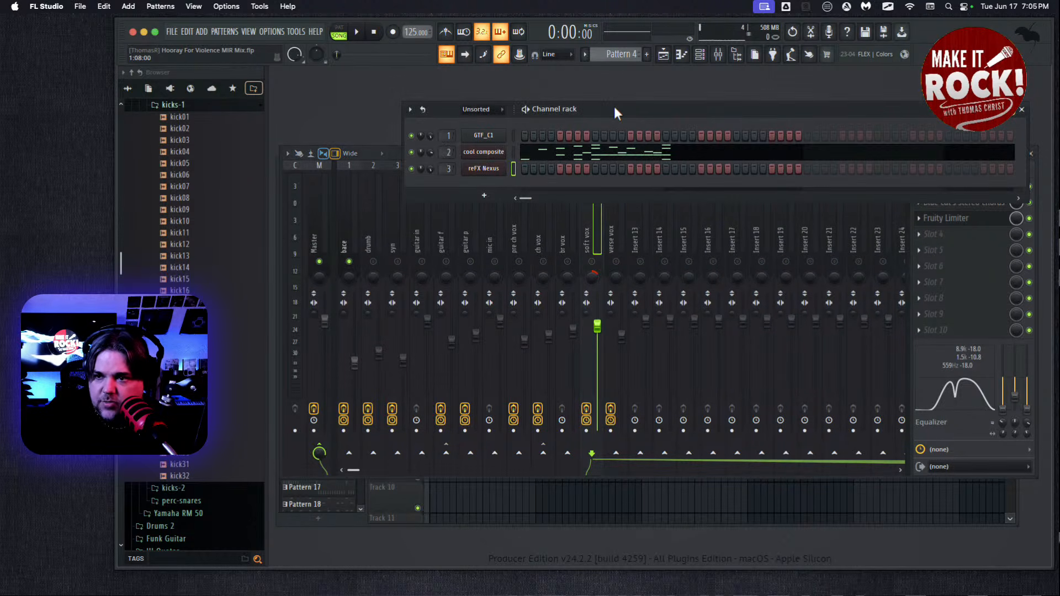
{"action": "left_click", "coordinate": [346, 241]}
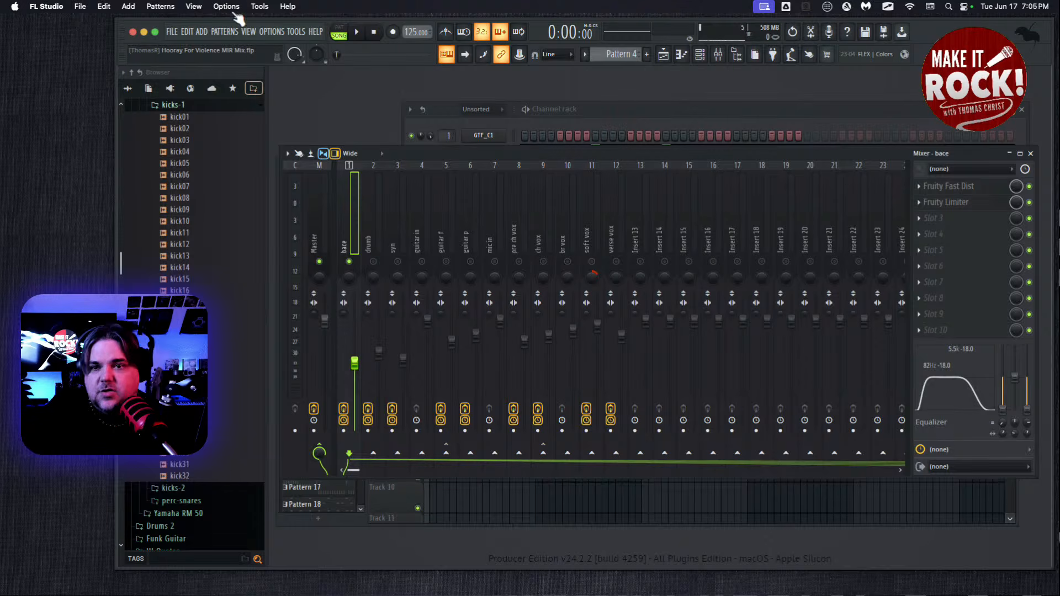
Listen to the soloed bace track from the song start and from bar 9, and return to the Mixer
{"action": "left_click", "coordinate": [363, 41]}
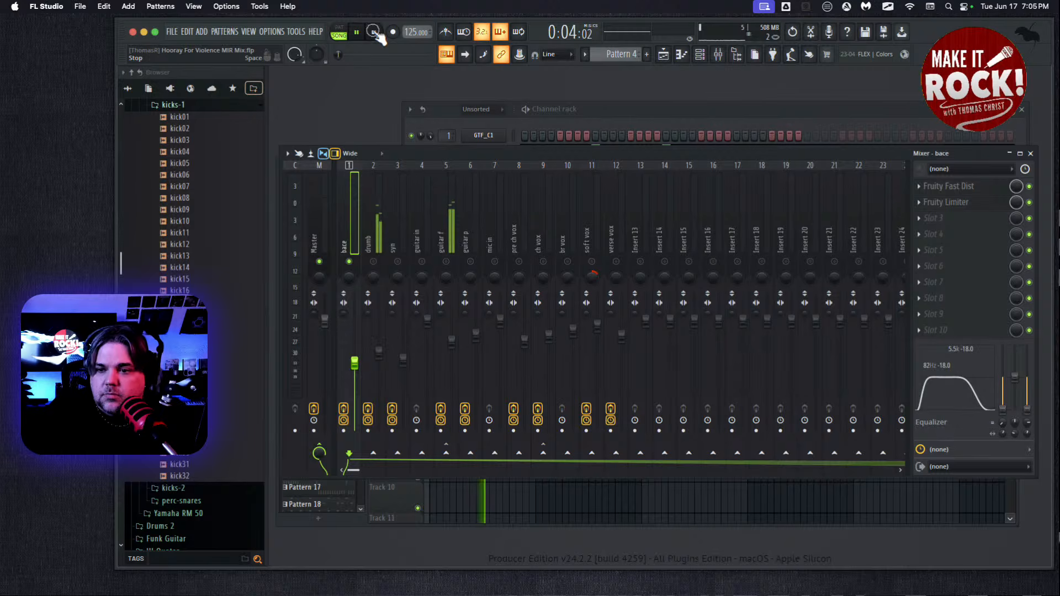
{"action": "left_click", "coordinate": [375, 33]}
{"action": "left_click", "coordinate": [414, 518]}
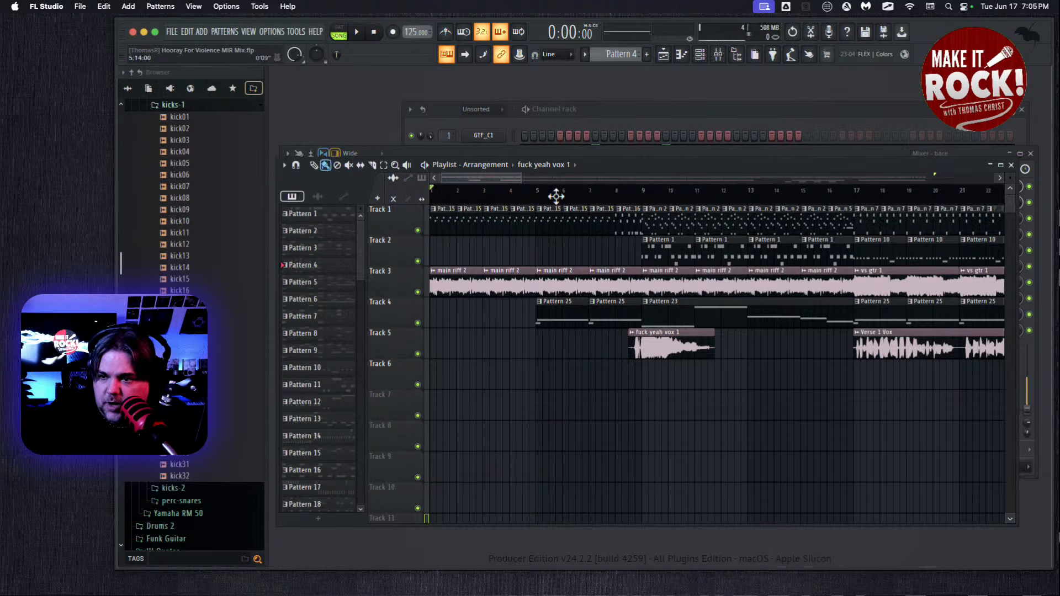
{"action": "left_click", "coordinate": [642, 190]}
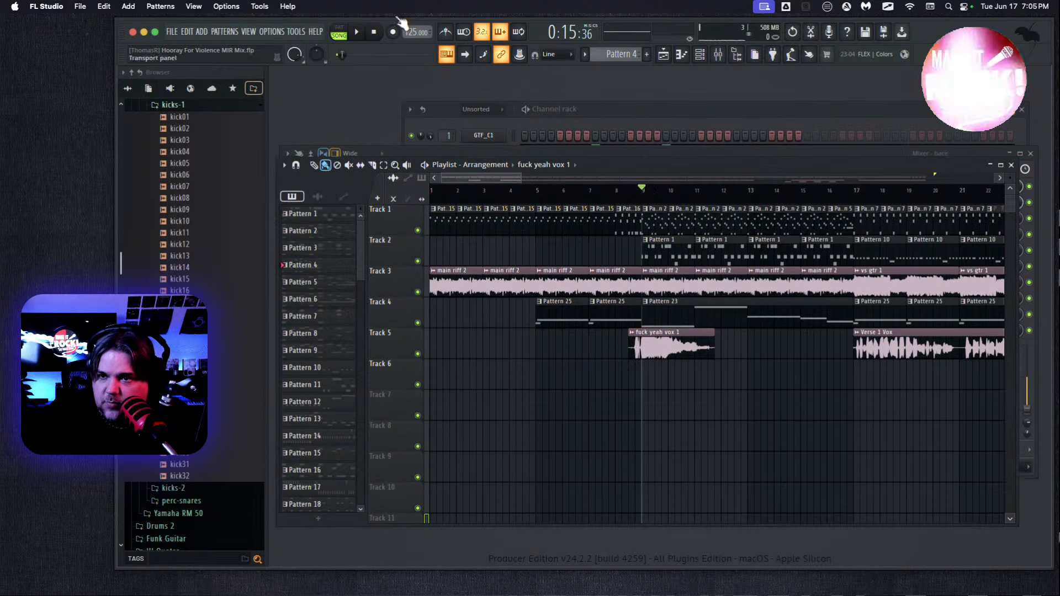
{"action": "left_click", "coordinate": [360, 34]}
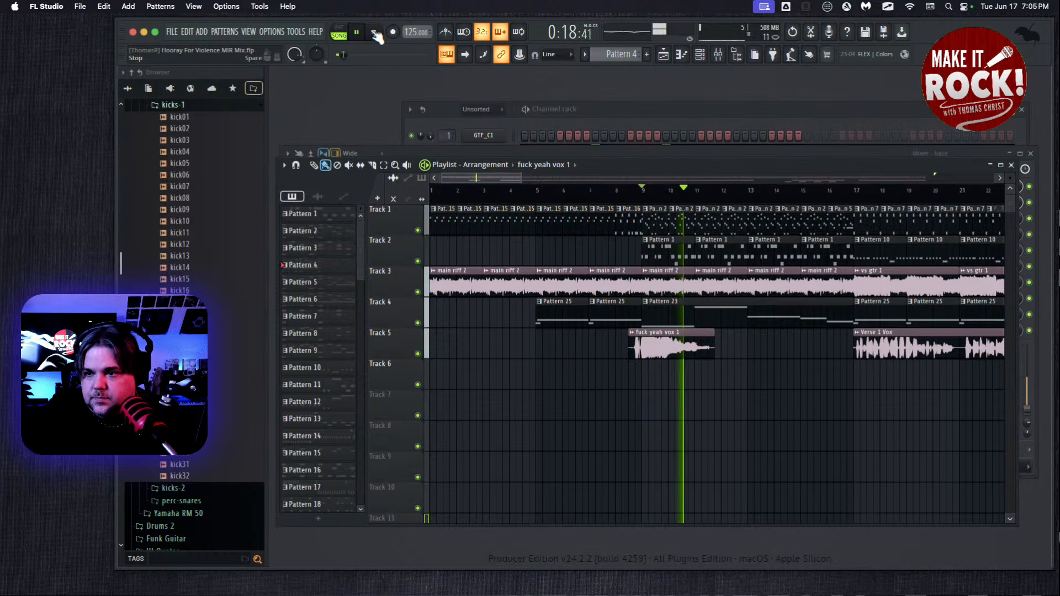
{"action": "left_click", "coordinate": [375, 33]}
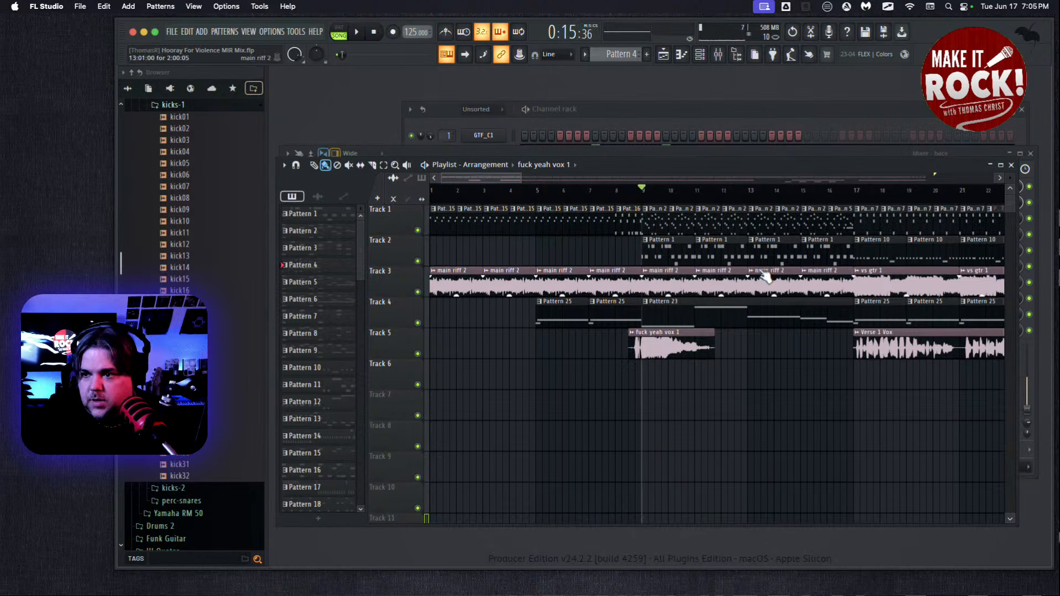
{"action": "left_click", "coordinate": [471, 153]}
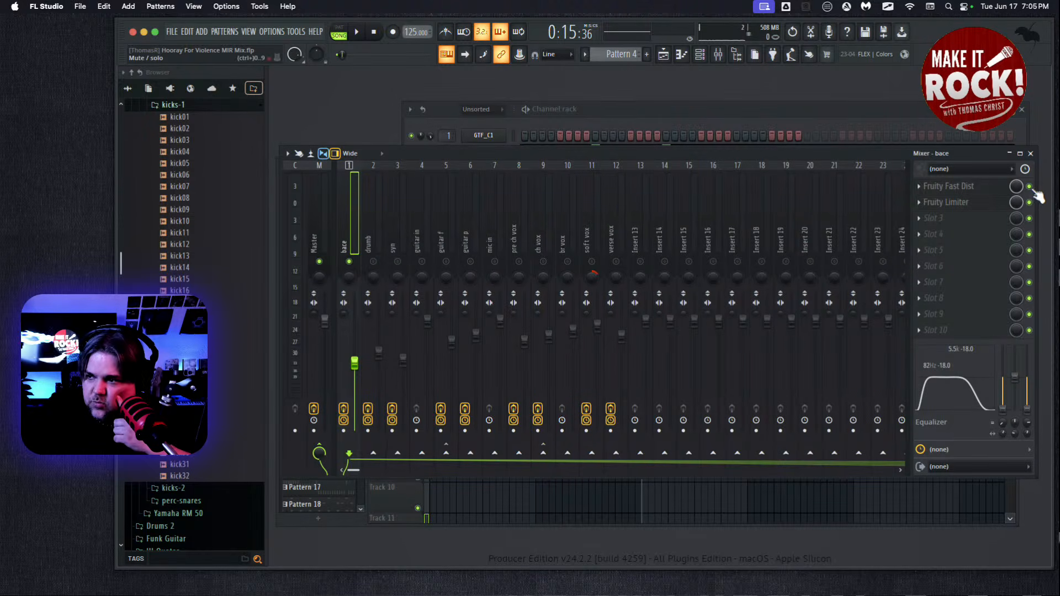
Listen to the soloed bace track with its Fruity Fast Dist effect bypassed
{"action": "left_click", "coordinate": [357, 32]}
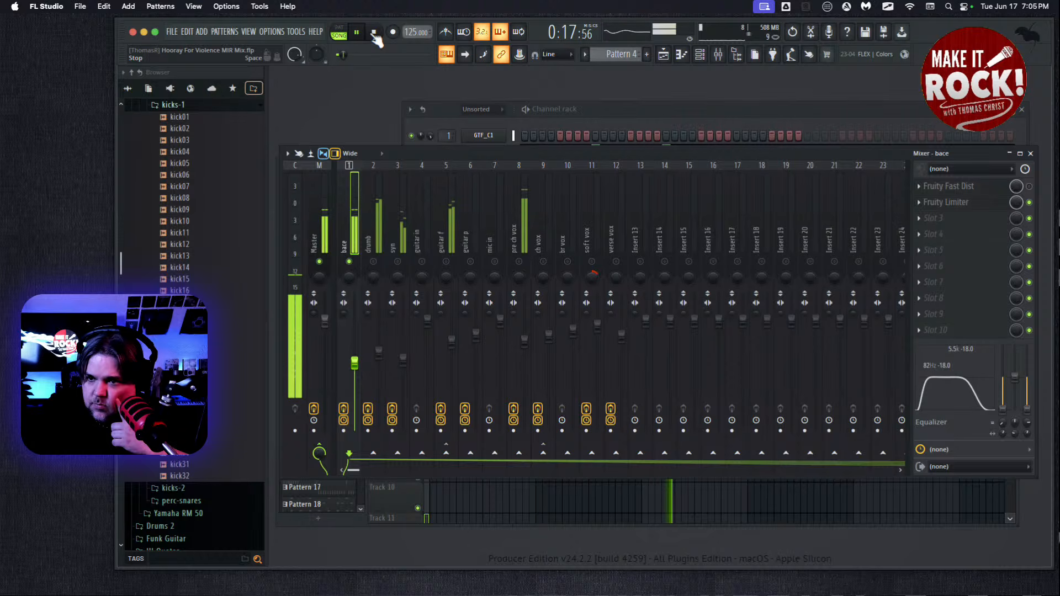
{"action": "left_click", "coordinate": [374, 33]}
Open the GTF_C1 channel's sampler from the Channel rack, audition its sample and close it
{"action": "left_click", "coordinate": [579, 109]}
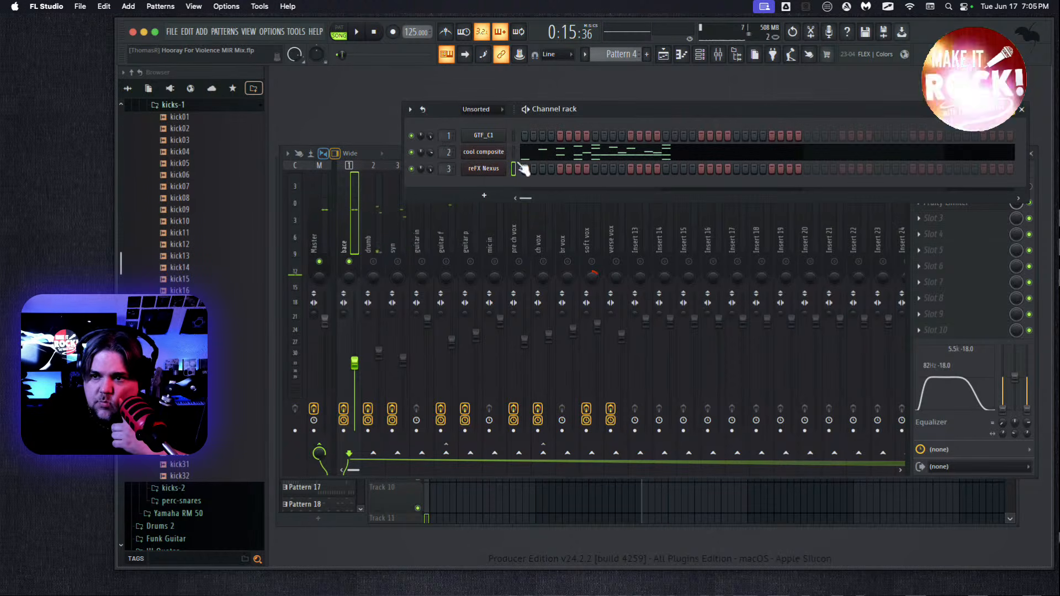
{"action": "left_click", "coordinate": [484, 136]}
{"action": "left_click", "coordinate": [451, 424]}
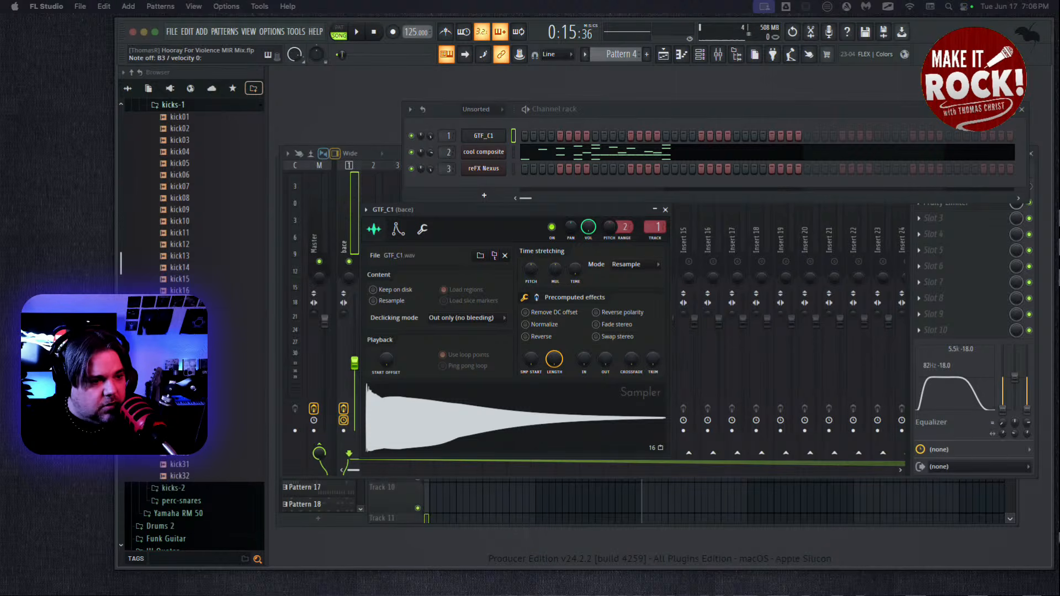
{"action": "left_click", "coordinate": [490, 416]}
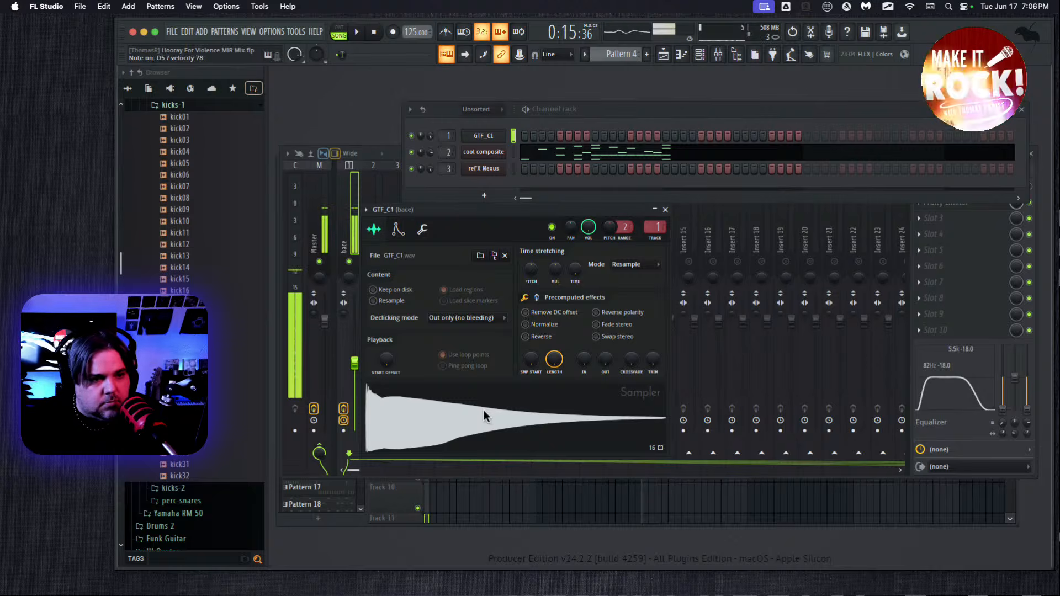
{"action": "left_click", "coordinate": [665, 210]}
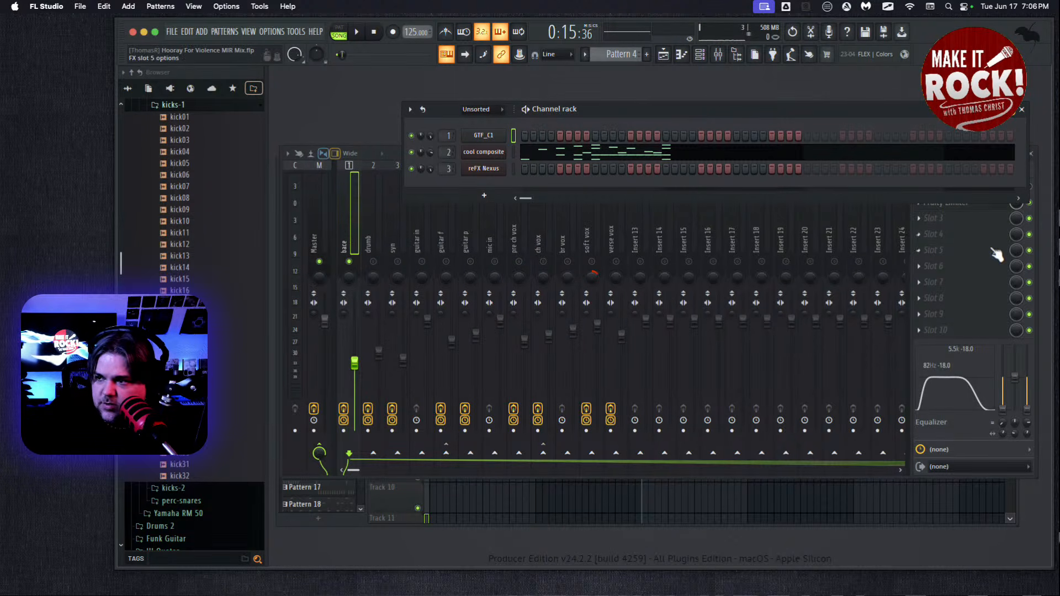
Re-enable Fruity Fast Dist on the bace mixer track and listen to the soloed track with it active
{"action": "left_click", "coordinate": [1030, 196]}
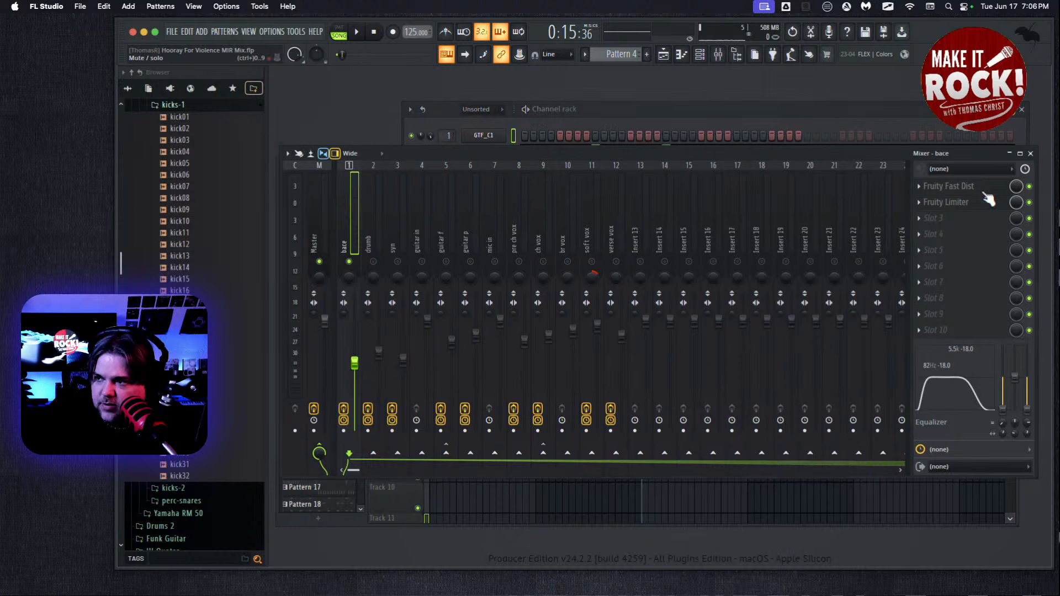
{"action": "left_click", "coordinate": [357, 32]}
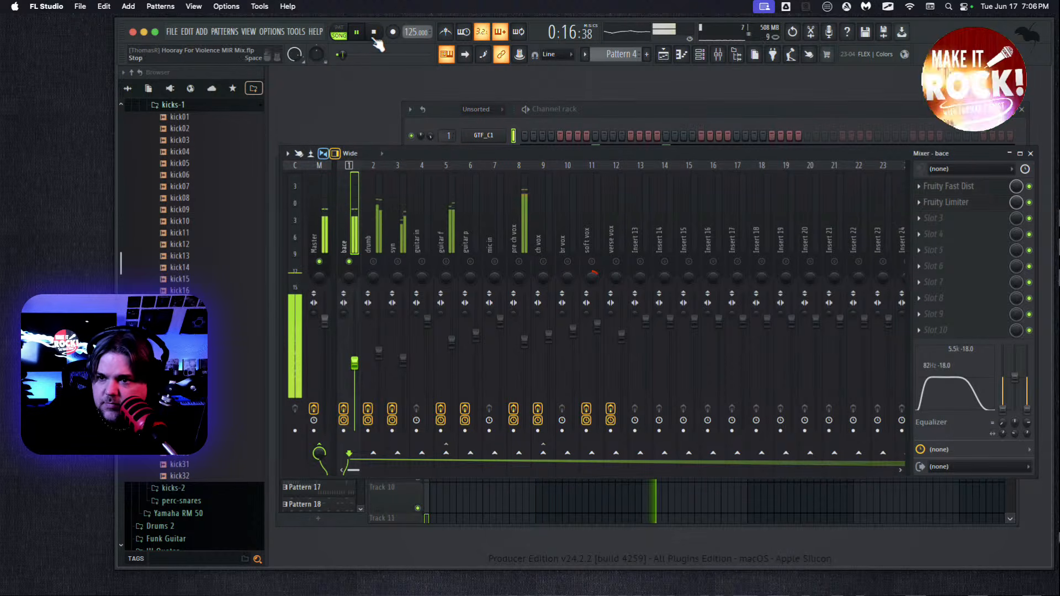
{"action": "left_click", "coordinate": [373, 34]}
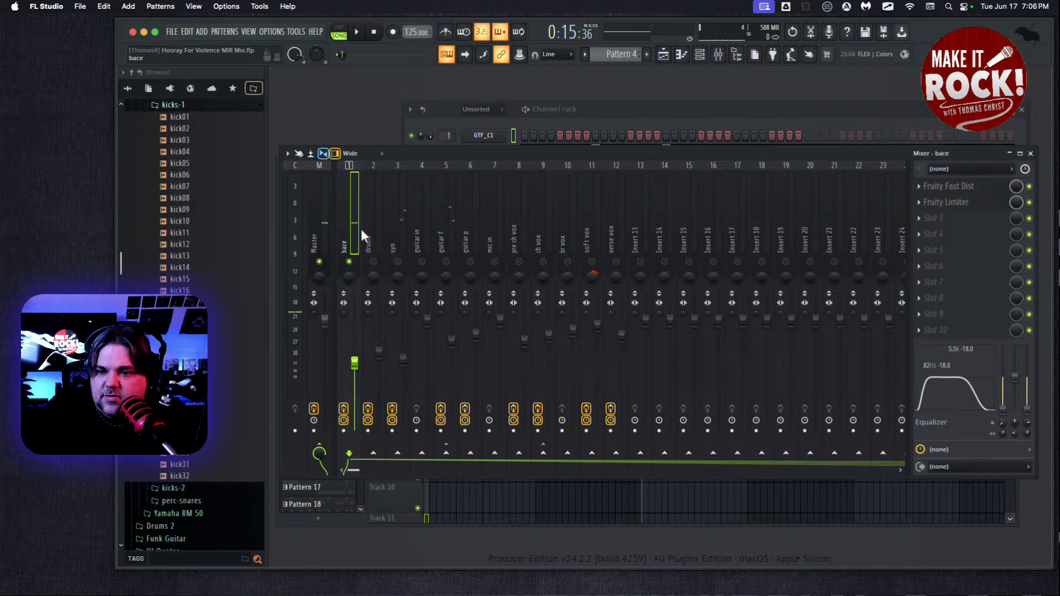
{"action": "left_click", "coordinate": [350, 263]}
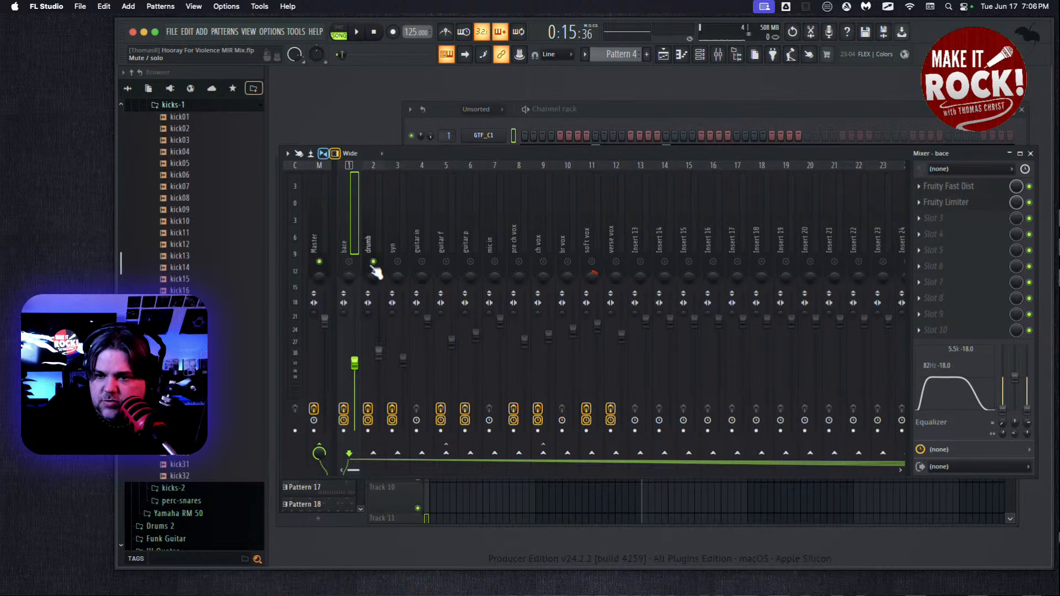
{"action": "right_click", "coordinate": [348, 261]}
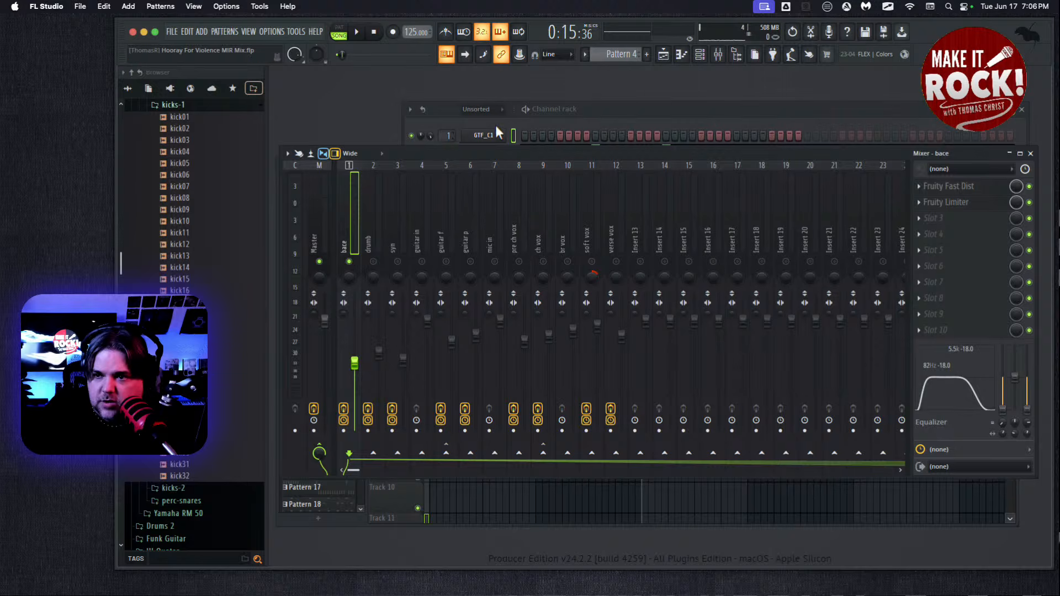
{"action": "left_click", "coordinate": [453, 136]}
{"action": "left_click", "coordinate": [343, 241]}
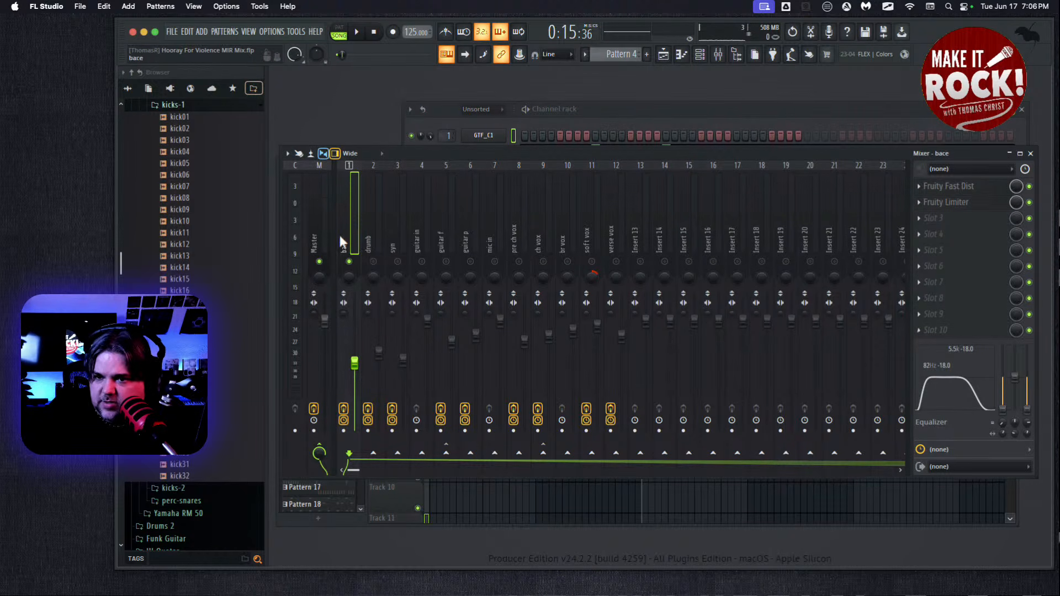
Delete the Elephant and Classic Reverb plugins from the Master track's effect slots
{"action": "left_click", "coordinate": [313, 224]}
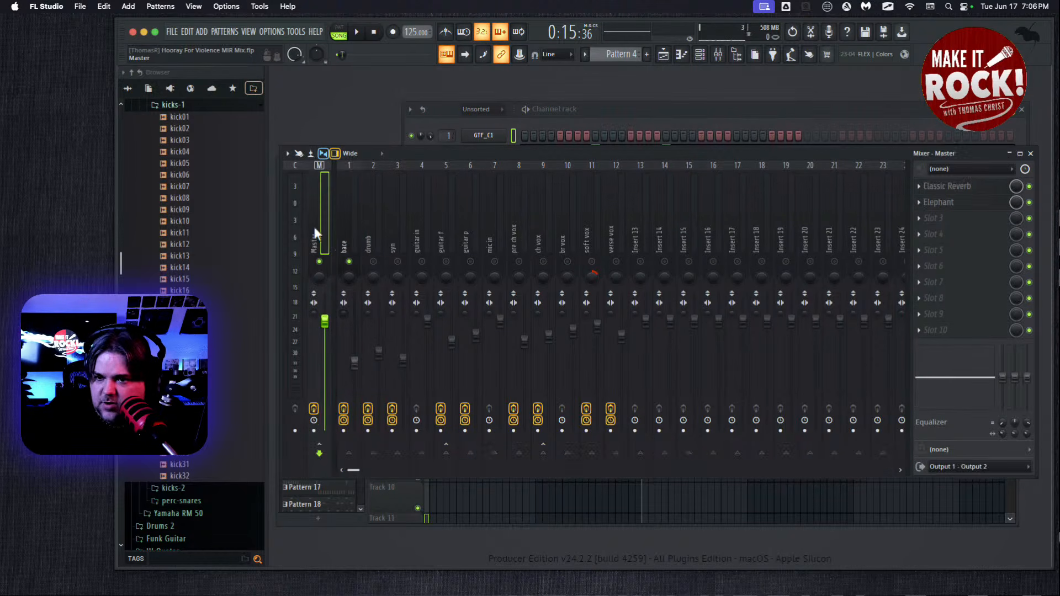
{"action": "left_click", "coordinate": [915, 207]}
{"action": "left_click", "coordinate": [932, 227]}
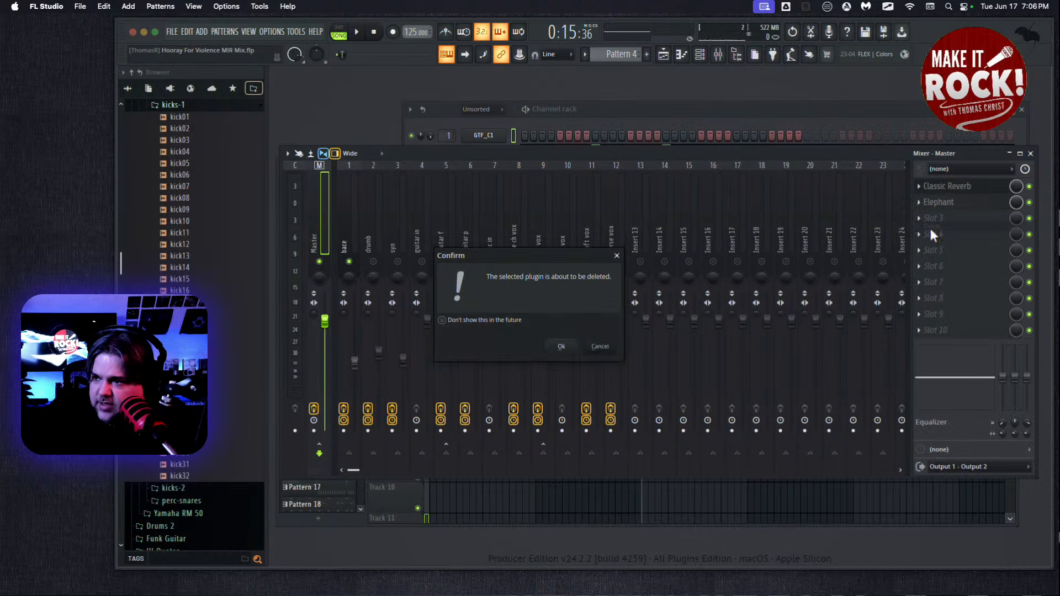
{"action": "left_click", "coordinate": [560, 346]}
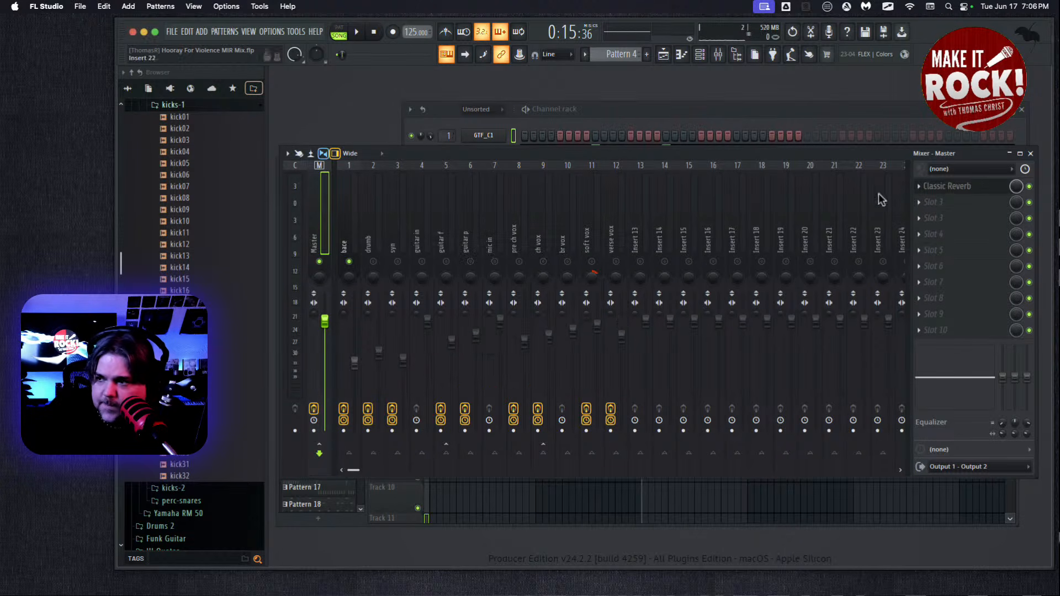
{"action": "left_click", "coordinate": [917, 186]}
{"action": "left_click", "coordinate": [933, 211]}
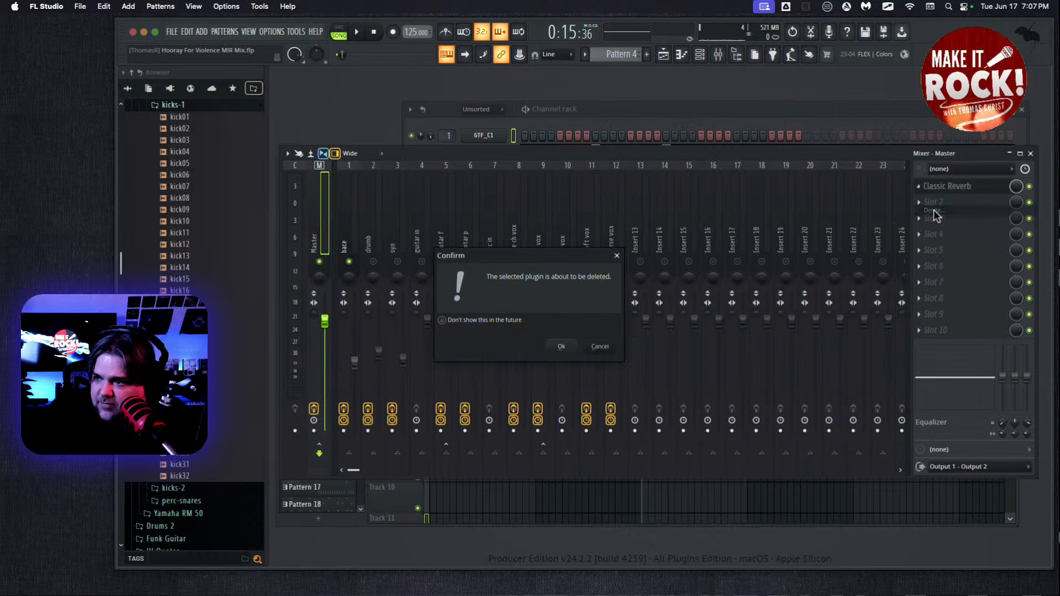
{"action": "left_click", "coordinate": [557, 348]}
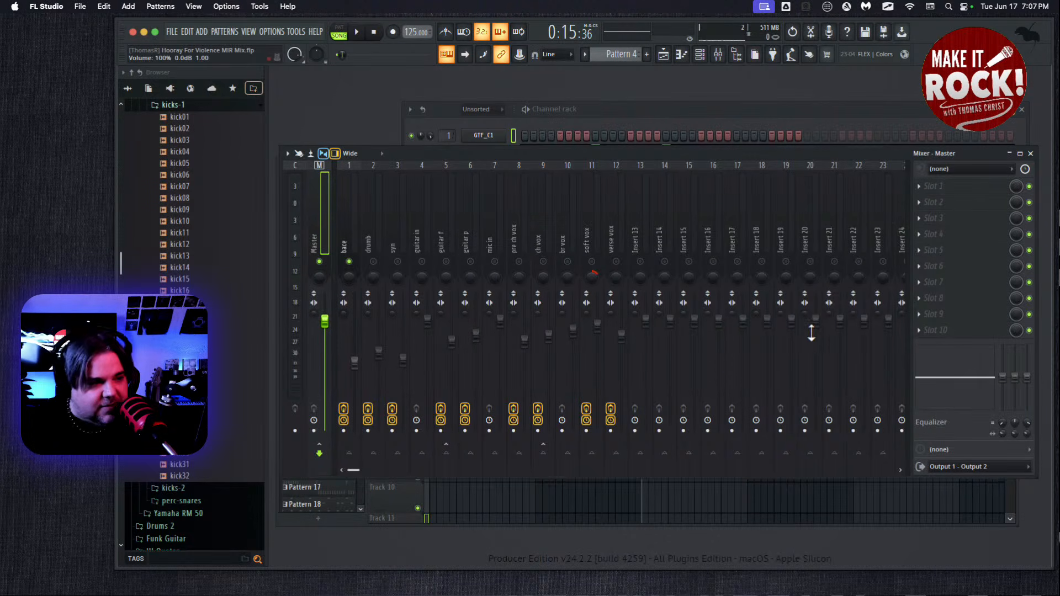
Set the bace track's low and high shelf EQ bands to 0 dB and listen to the soloed track
{"action": "left_click", "coordinate": [342, 226]}
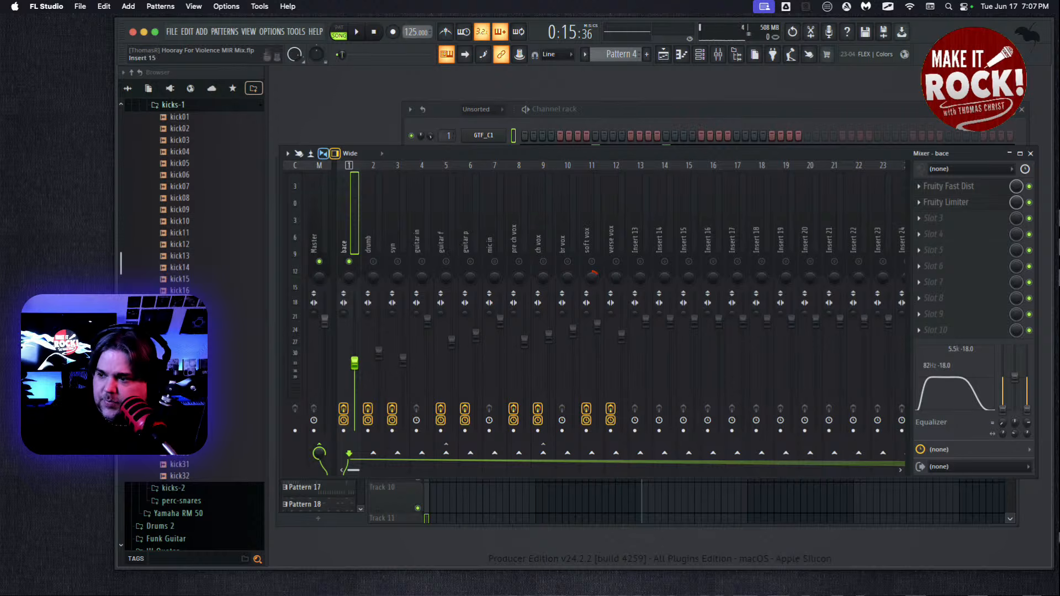
{"action": "left_click_drag", "start_coordinate": [1002, 413], "coordinate": [1020, 337]}
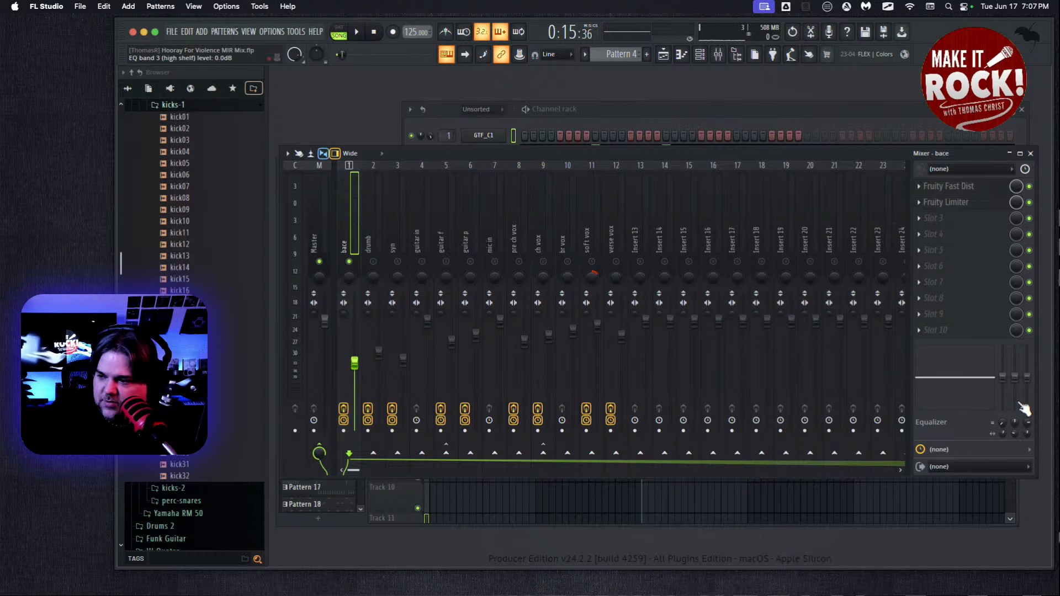
{"action": "left_click", "coordinate": [358, 32]}
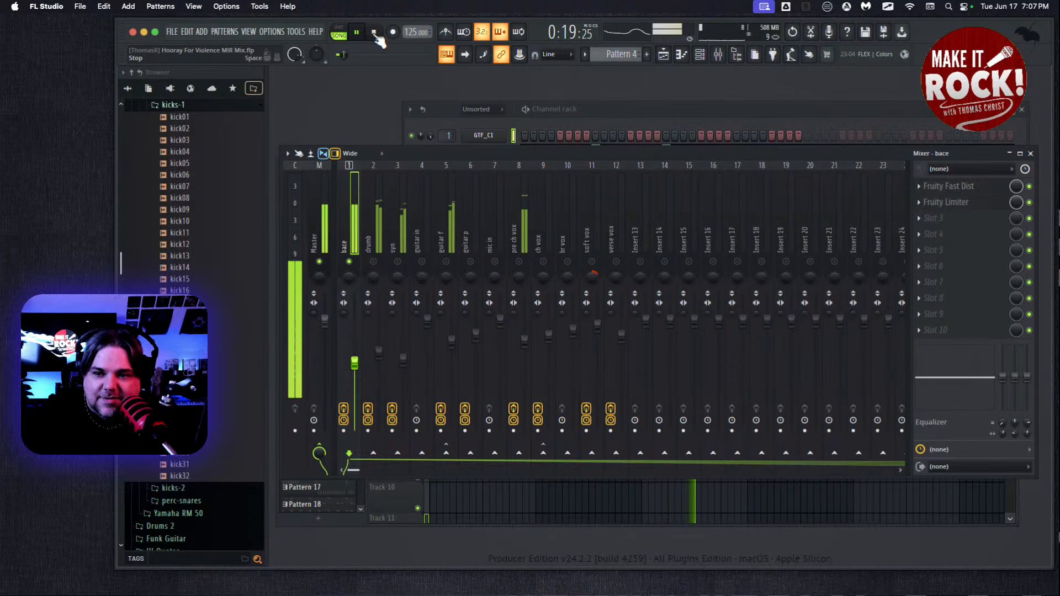
{"action": "left_click", "coordinate": [373, 32]}
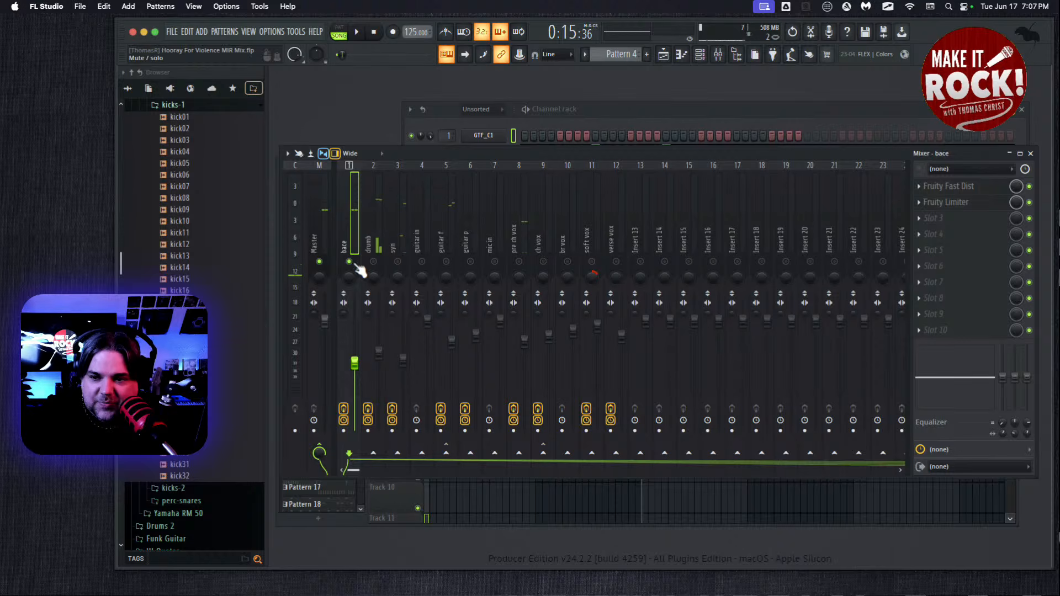
Solo the drumb mixer track and inspect the cool composite channel's FPC drum kit
{"action": "left_click", "coordinate": [373, 261]}
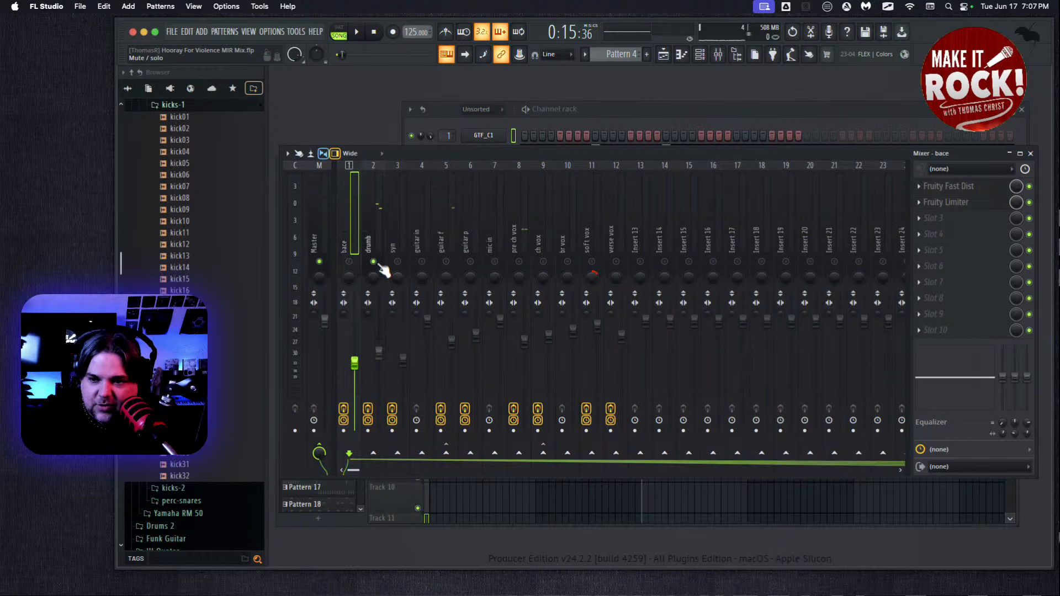
{"action": "left_click", "coordinate": [648, 114]}
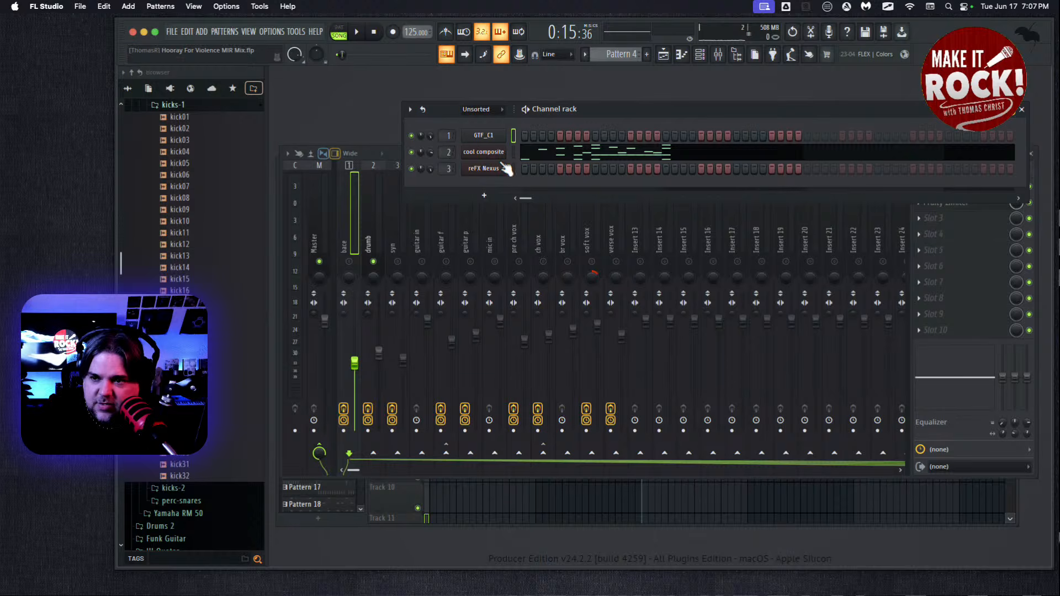
{"action": "left_click", "coordinate": [483, 154]}
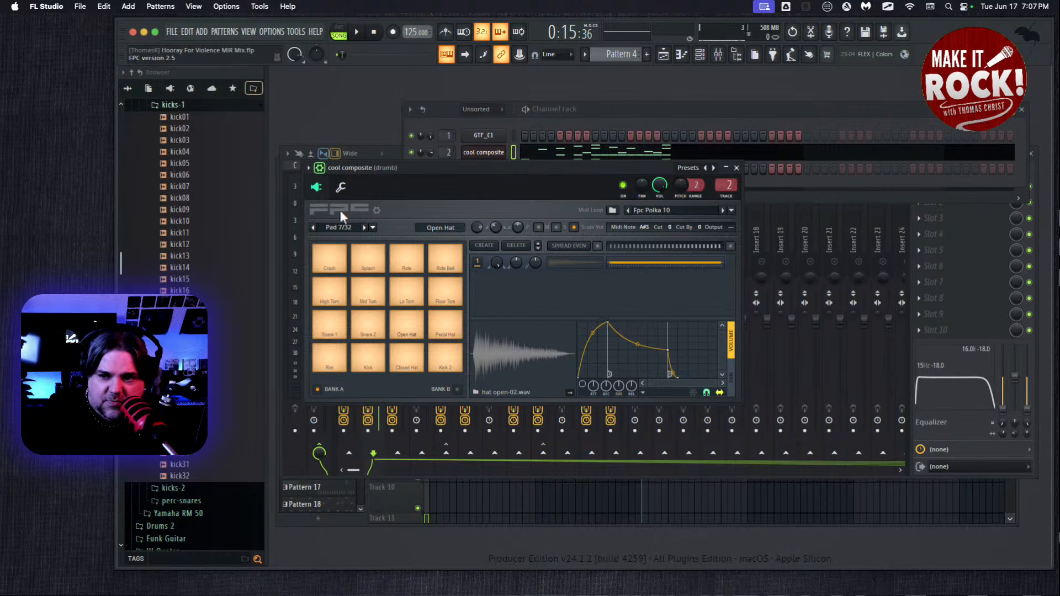
{"action": "left_click", "coordinate": [737, 168]}
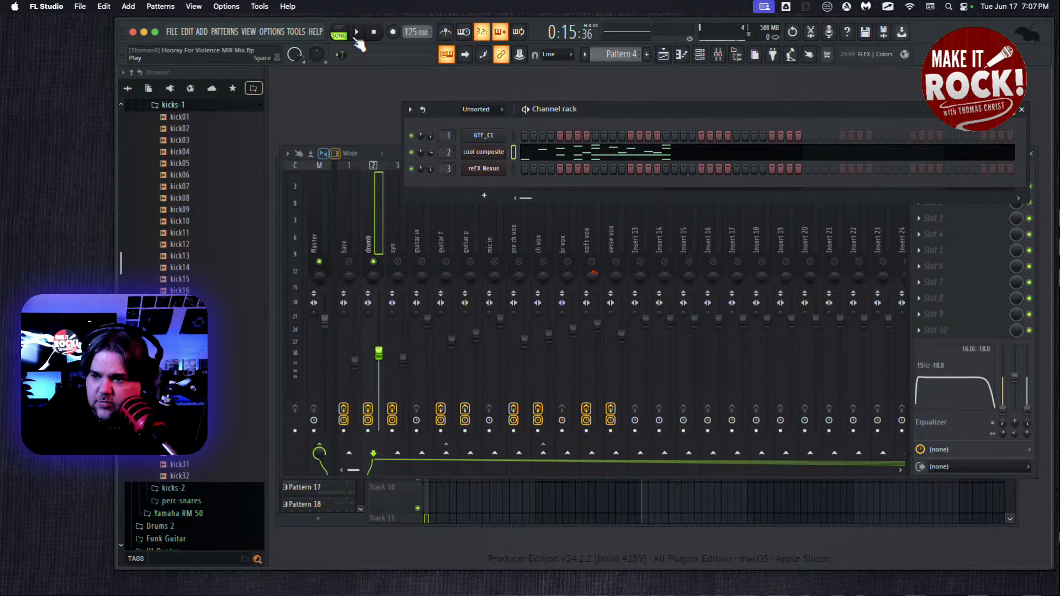
Listen to the soloed drumb track, and play it again with its Fruity Limiter open to check the limiting
{"action": "left_click", "coordinate": [357, 39]}
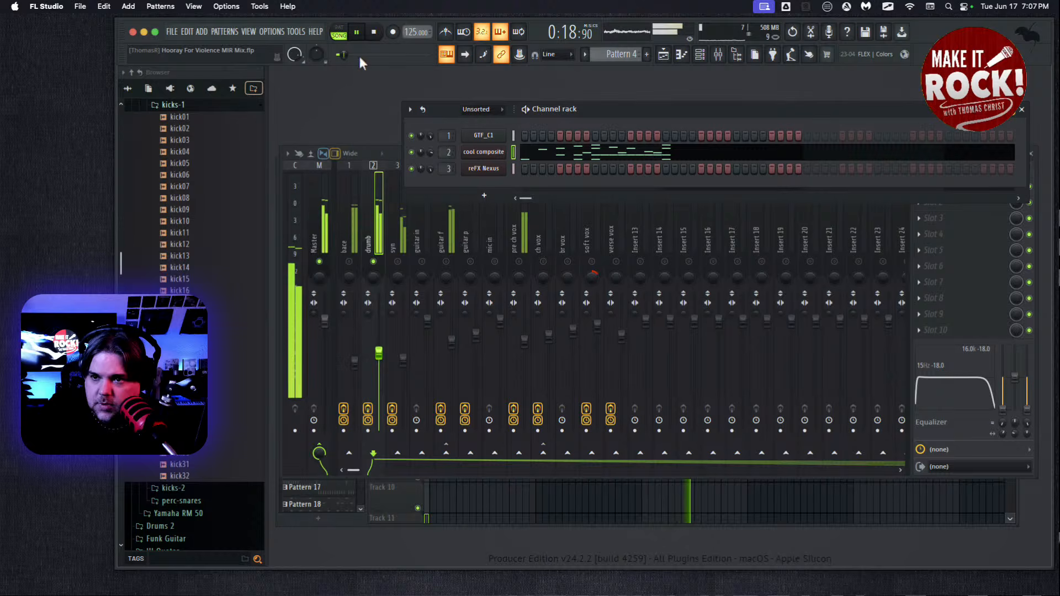
{"action": "left_click", "coordinate": [374, 32]}
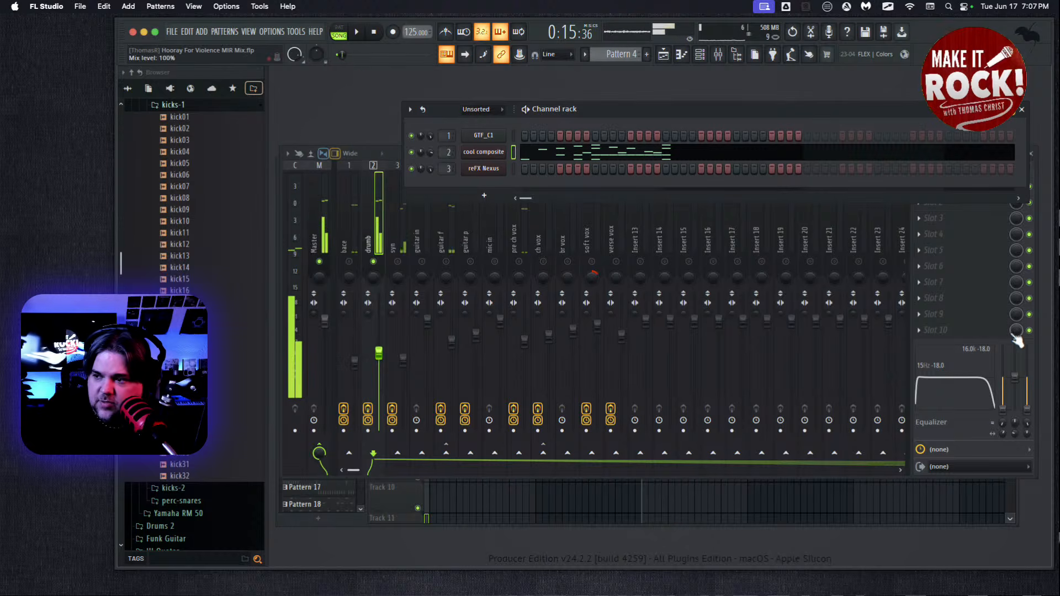
{"action": "left_click", "coordinate": [976, 312]}
{"action": "left_click", "coordinate": [966, 141]}
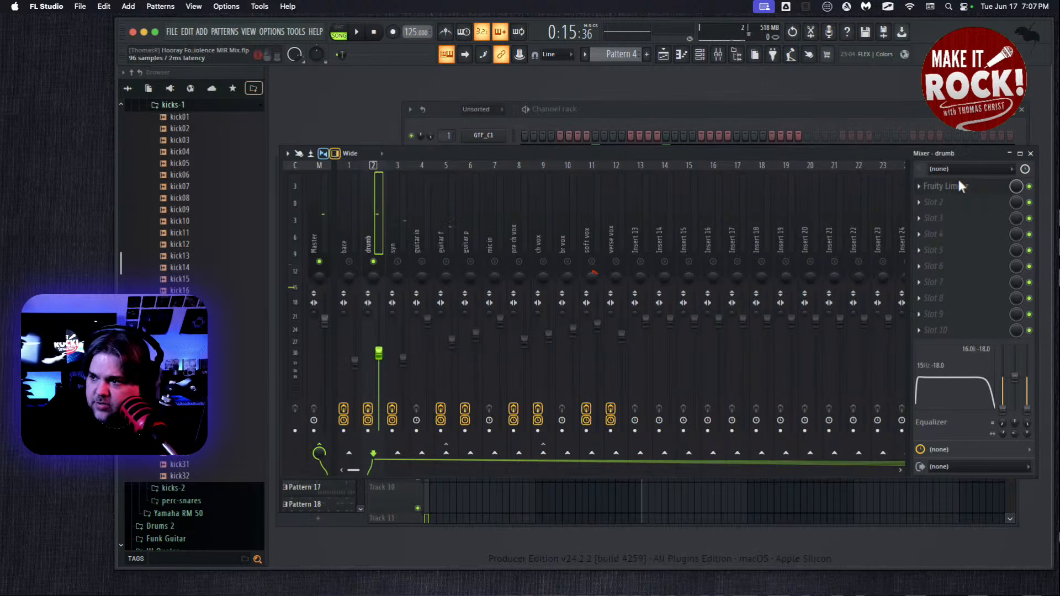
{"action": "left_click", "coordinate": [959, 185]}
{"action": "left_click", "coordinate": [358, 32]}
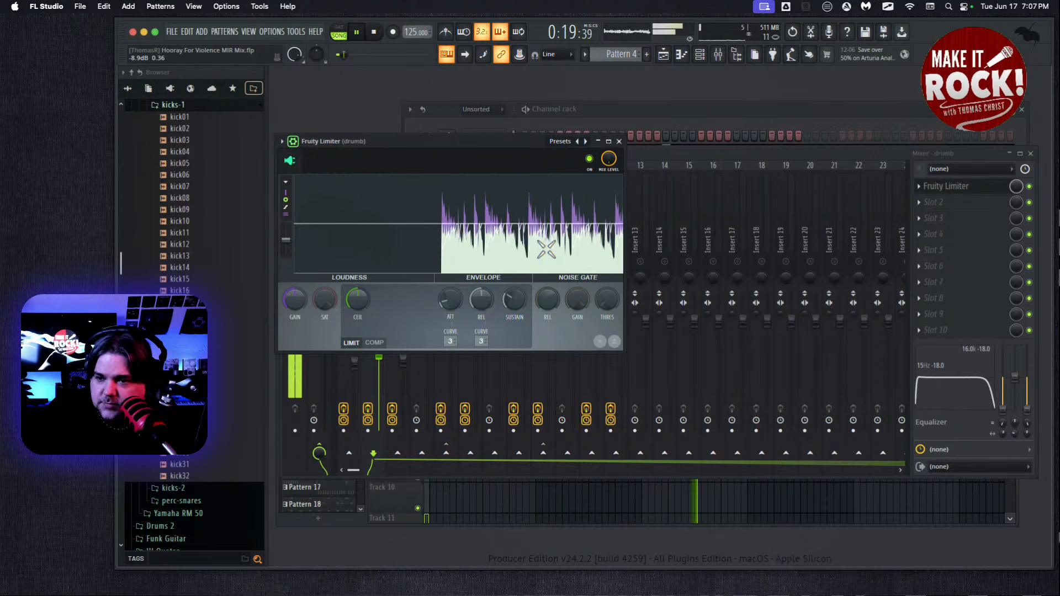
{"action": "left_click", "coordinate": [619, 141]}
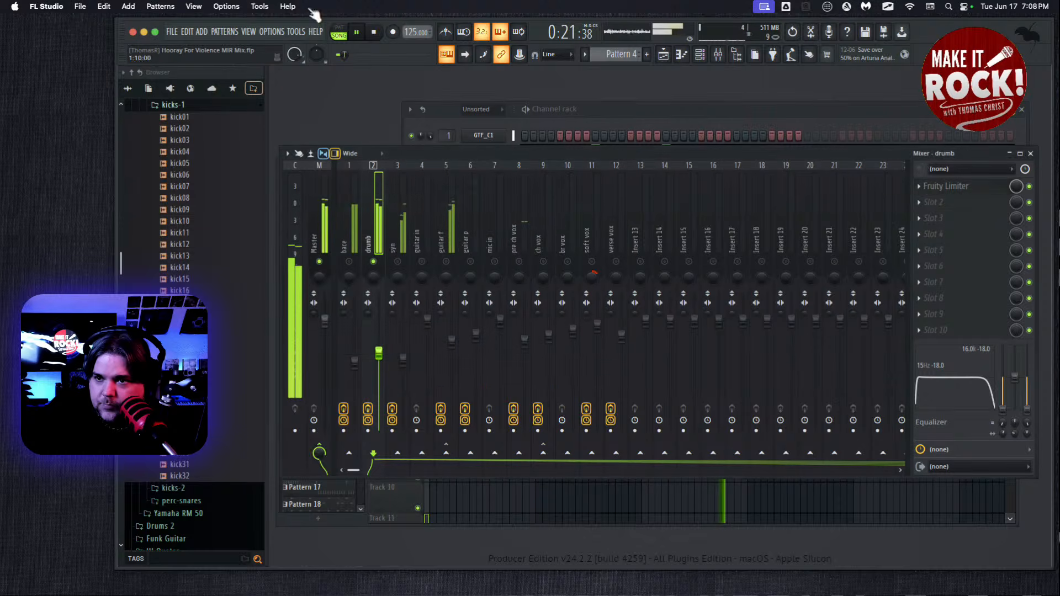
{"action": "key", "text": "space"}
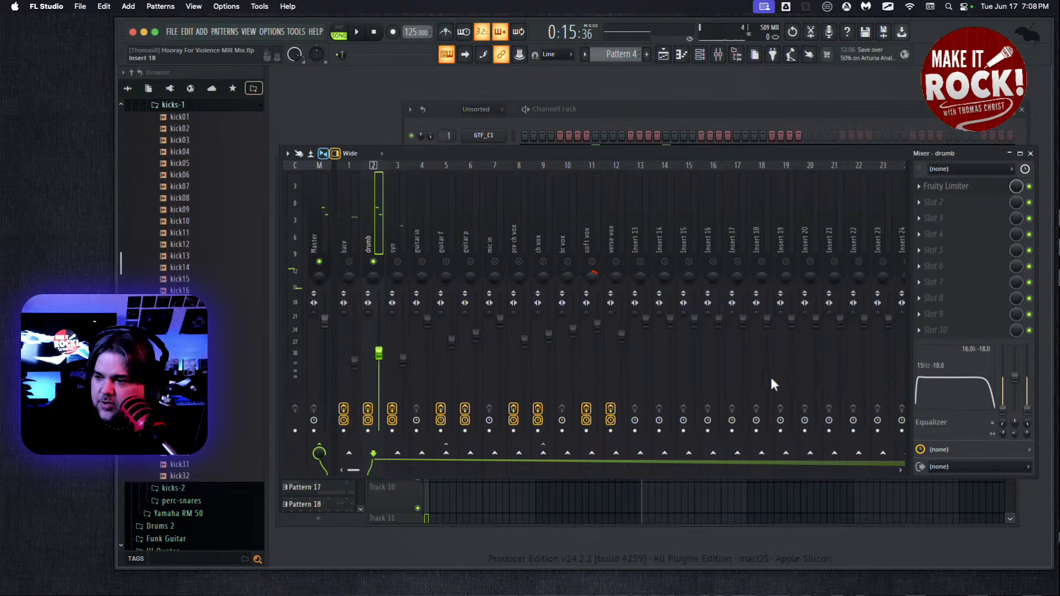
Flatten the drumb track's EQ by raising its low and high shelf bands, and listen to the result
{"action": "left_click_drag", "start_coordinate": [1002, 407], "coordinate": [1000, 348]}
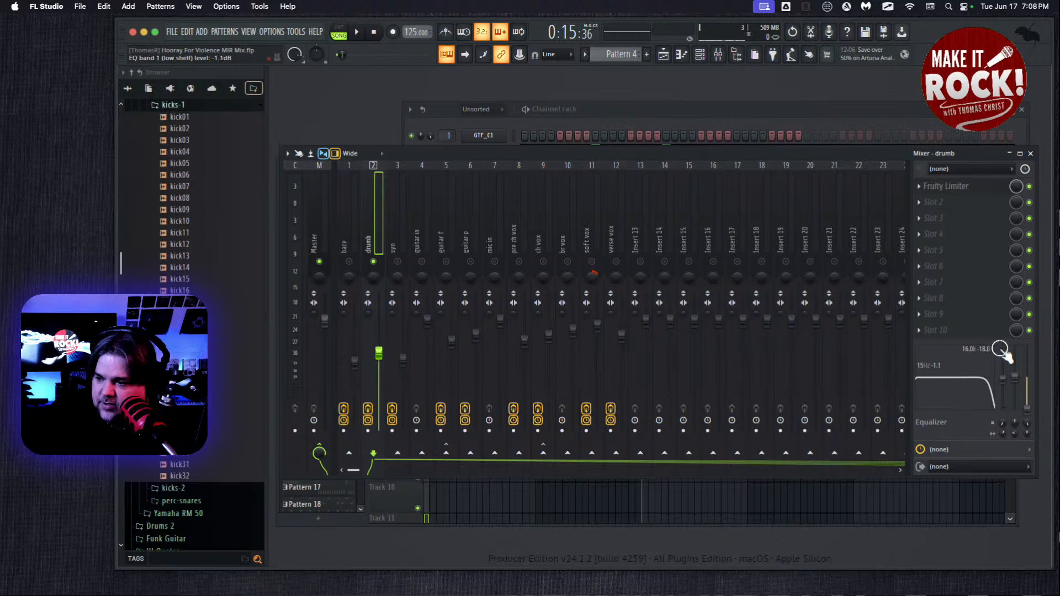
{"action": "left_click_drag", "start_coordinate": [1030, 411], "coordinate": [1026, 338]}
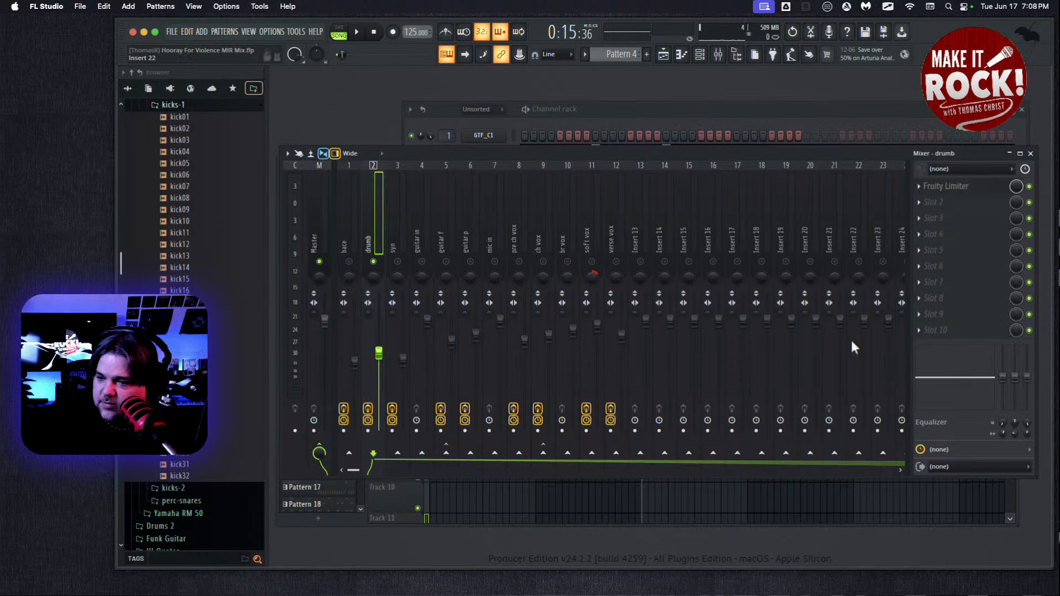
{"action": "left_click", "coordinate": [354, 32]}
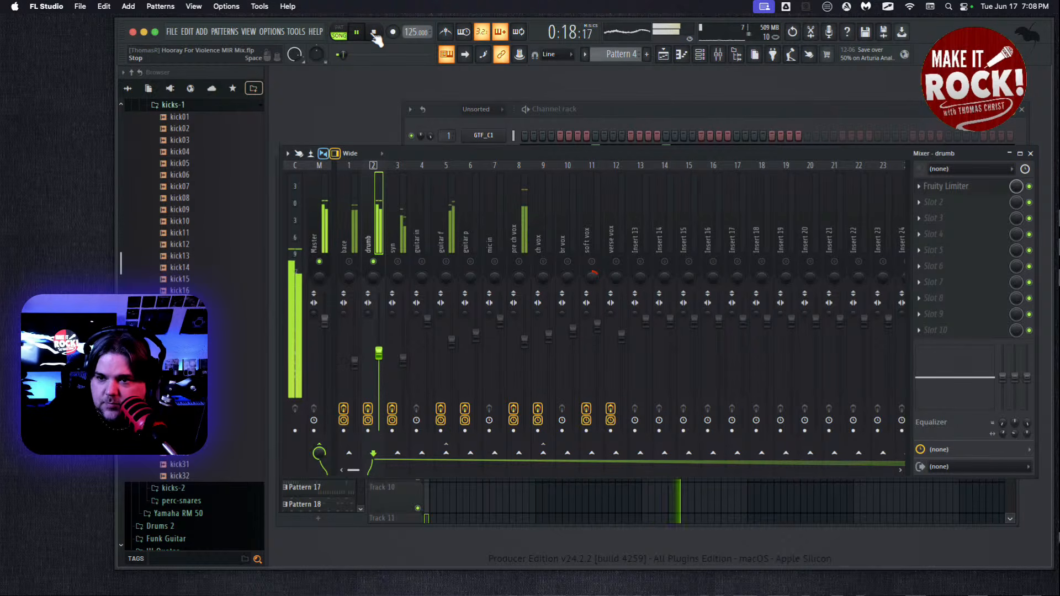
{"action": "left_click", "coordinate": [374, 32]}
Take the drumb track out of solo and solo the syn mixer track instead
{"action": "right_click", "coordinate": [374, 262]}
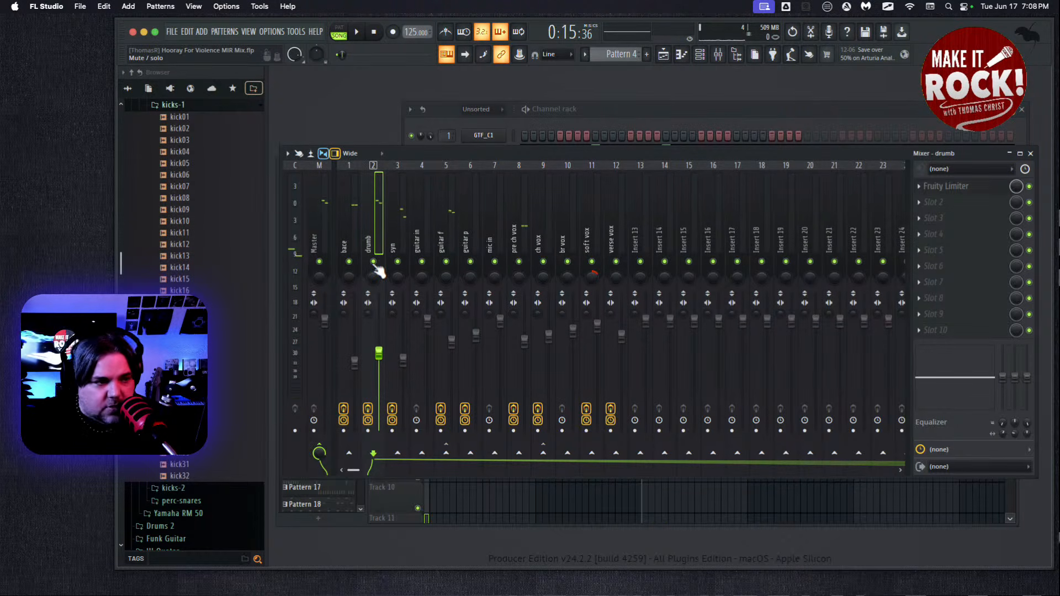
{"action": "right_click", "coordinate": [397, 262]}
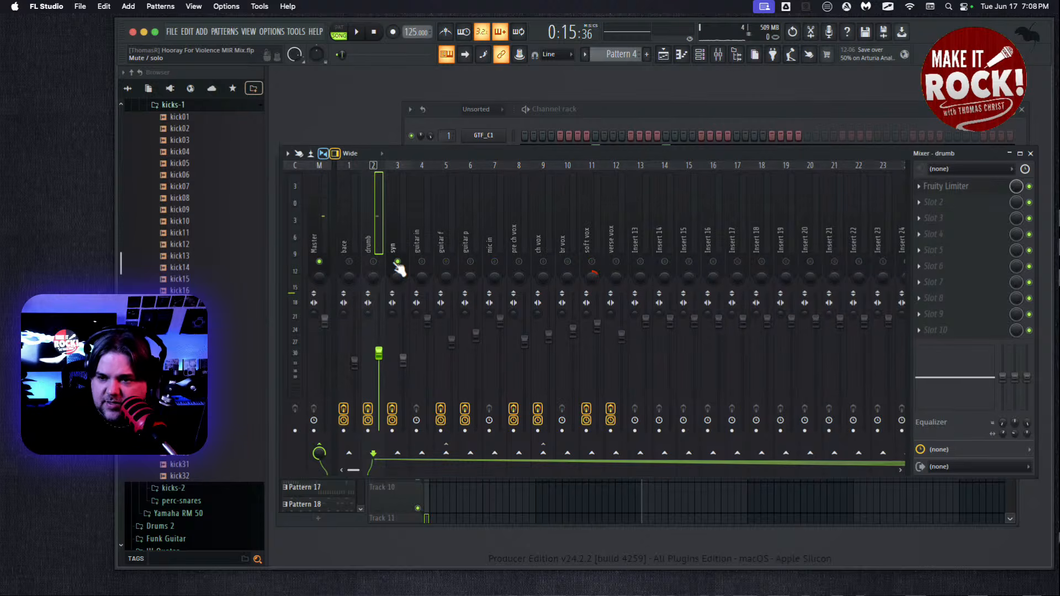
Listen to the soloed syn track and check the reFX Nexus channel's settings in the channel rack
{"action": "left_click", "coordinate": [357, 32]}
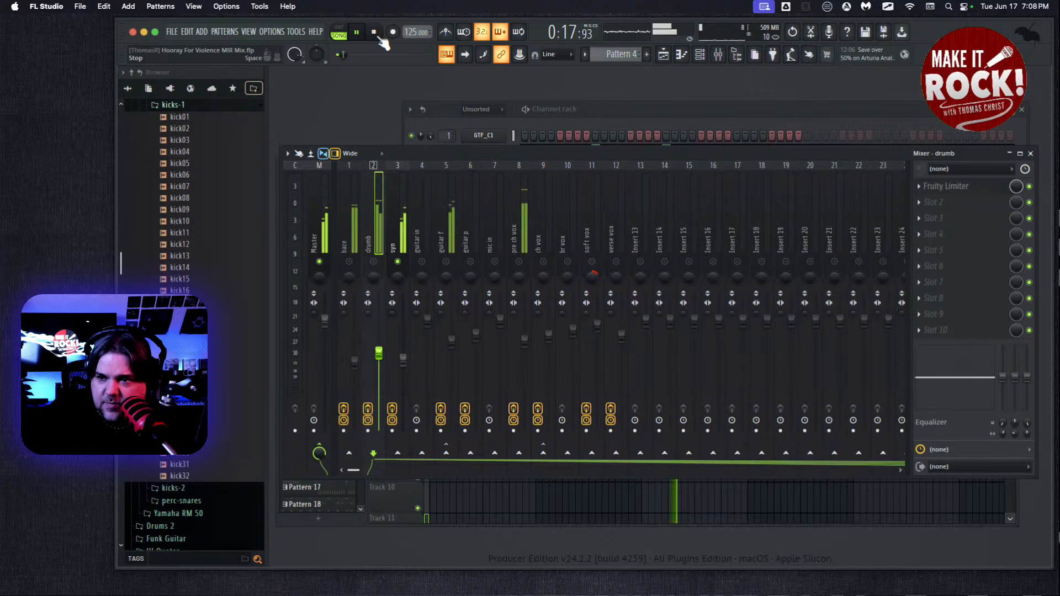
{"action": "left_click", "coordinate": [373, 32]}
{"action": "left_click", "coordinate": [610, 109]}
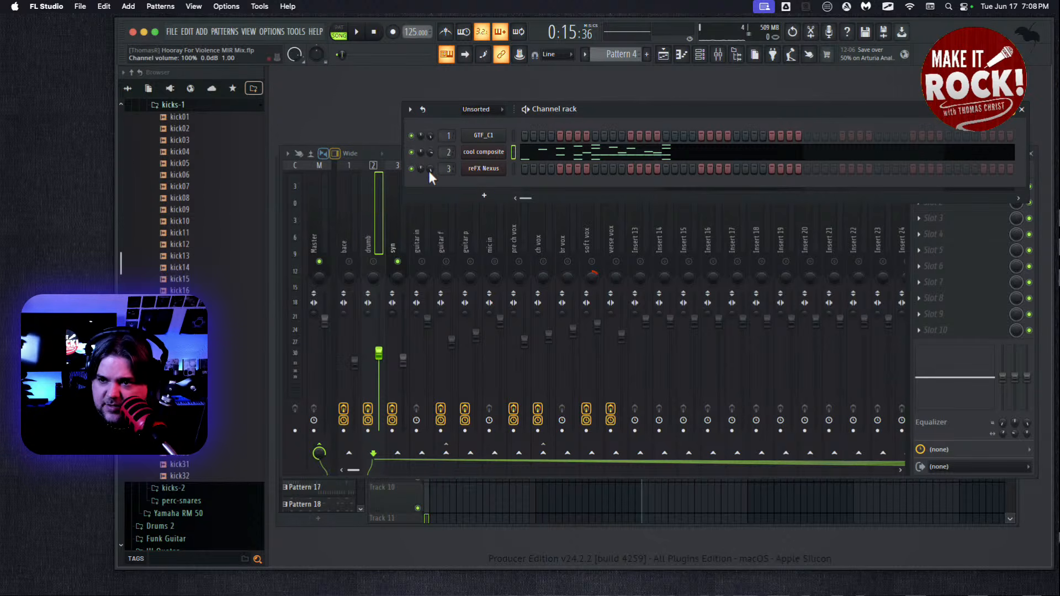
{"action": "left_click", "coordinate": [389, 150]}
Raise the syn track's high shelf EQ band to flat, leaving the low cut in place, and listen to the result
{"action": "left_click", "coordinate": [395, 231]}
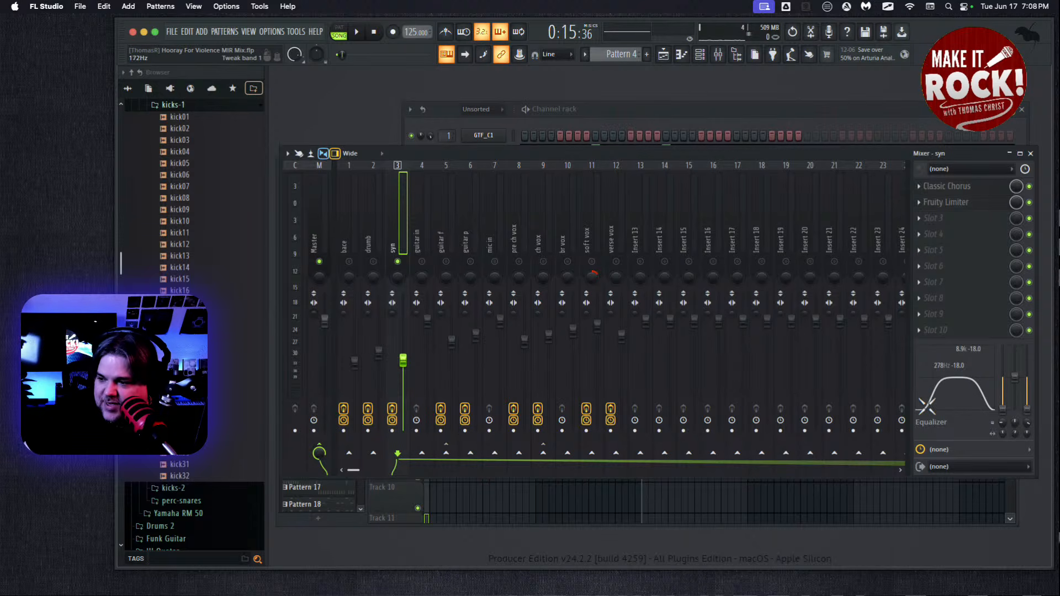
{"action": "left_click_drag", "start_coordinate": [1026, 410], "coordinate": [1026, 337]}
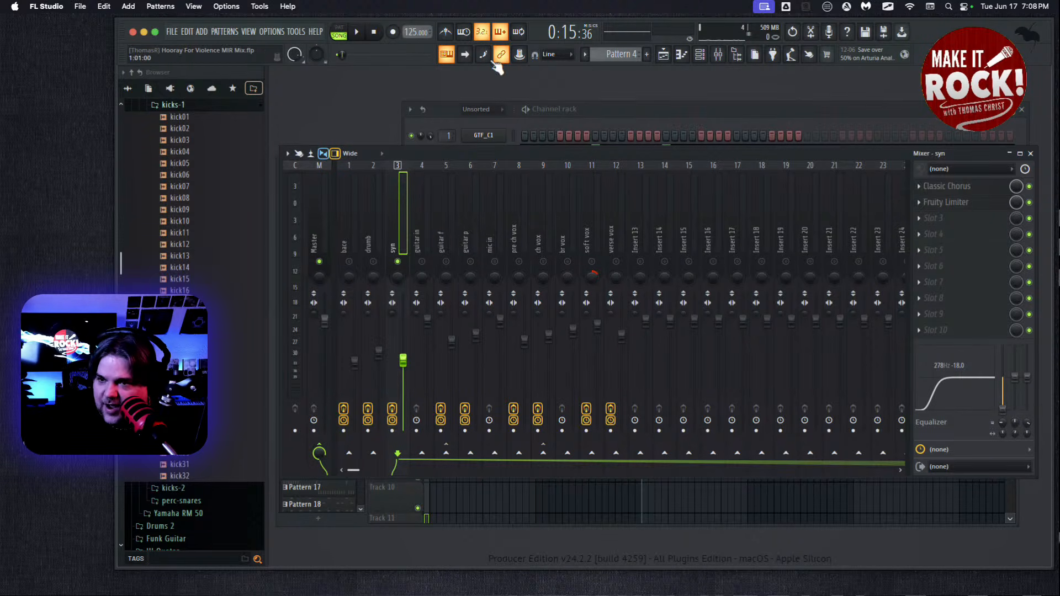
{"action": "left_click", "coordinate": [356, 32]}
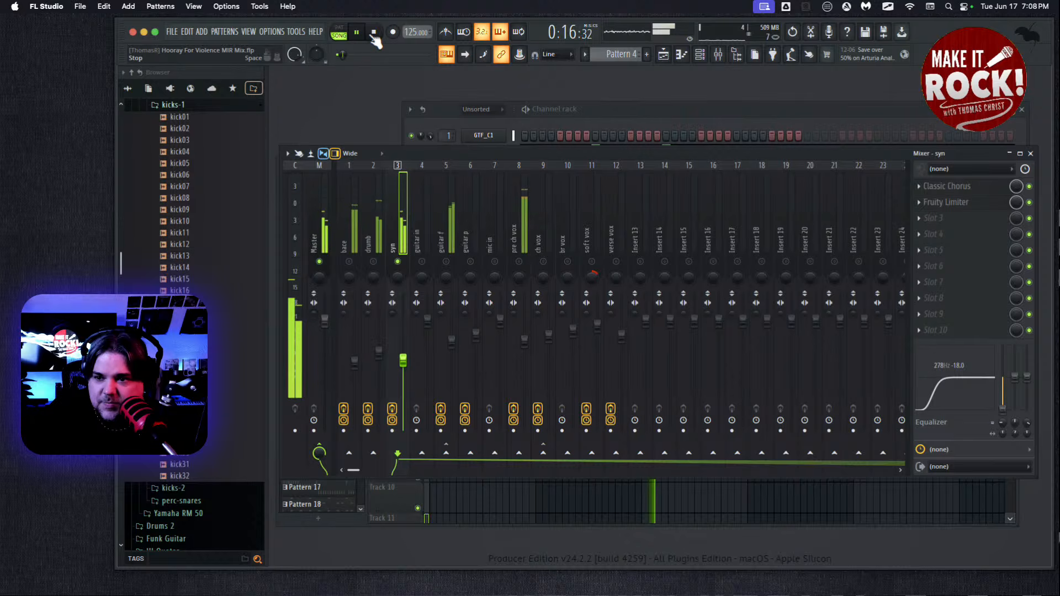
{"action": "left_click", "coordinate": [373, 34]}
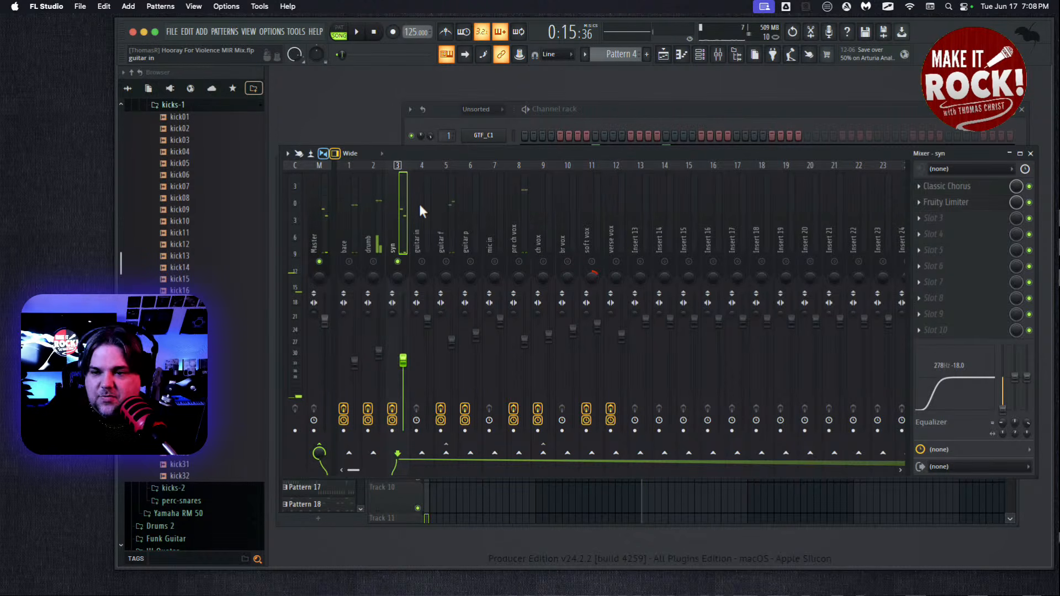
Check the guitar in track, review the Fruity delay 2 settings on guitar f, and solo the guitar f track
{"action": "left_click", "coordinate": [418, 234]}
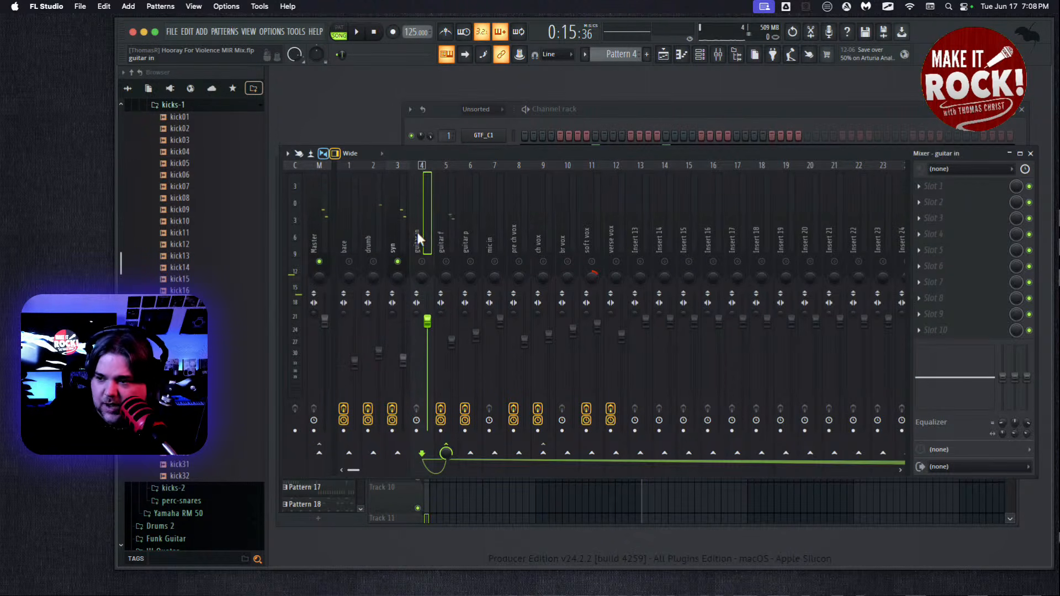
{"action": "left_click", "coordinate": [439, 238]}
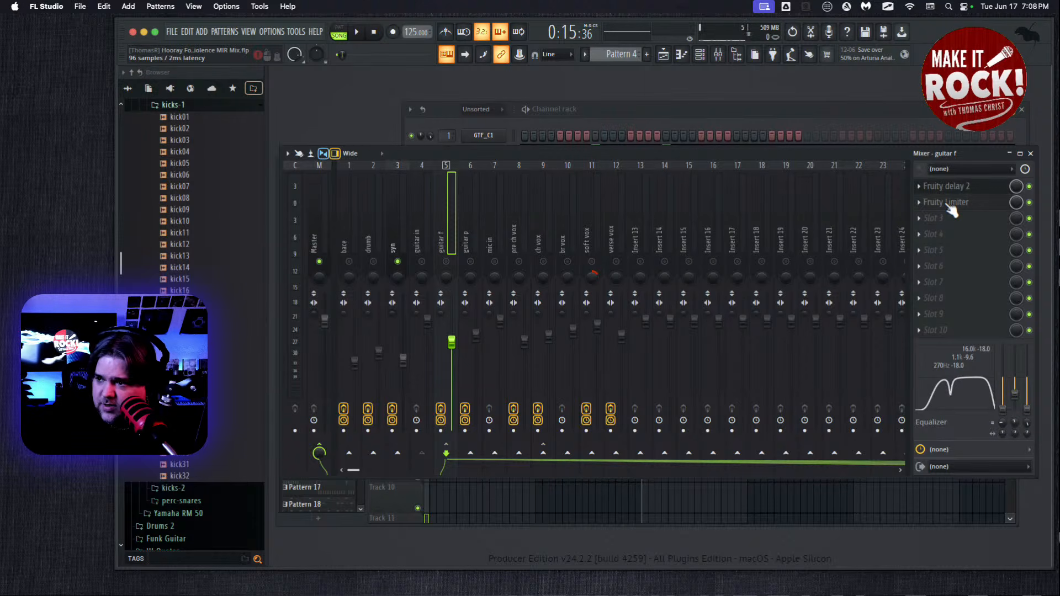
{"action": "left_click", "coordinate": [967, 192]}
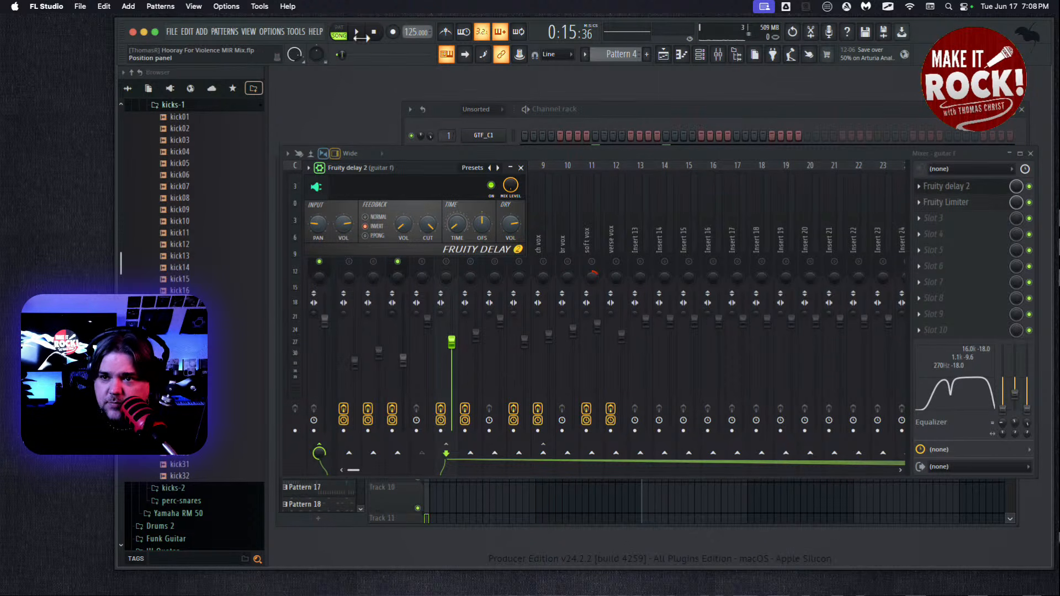
{"action": "left_click_drag", "start_coordinate": [441, 164], "coordinate": [618, 321]}
{"action": "right_click", "coordinate": [446, 262]}
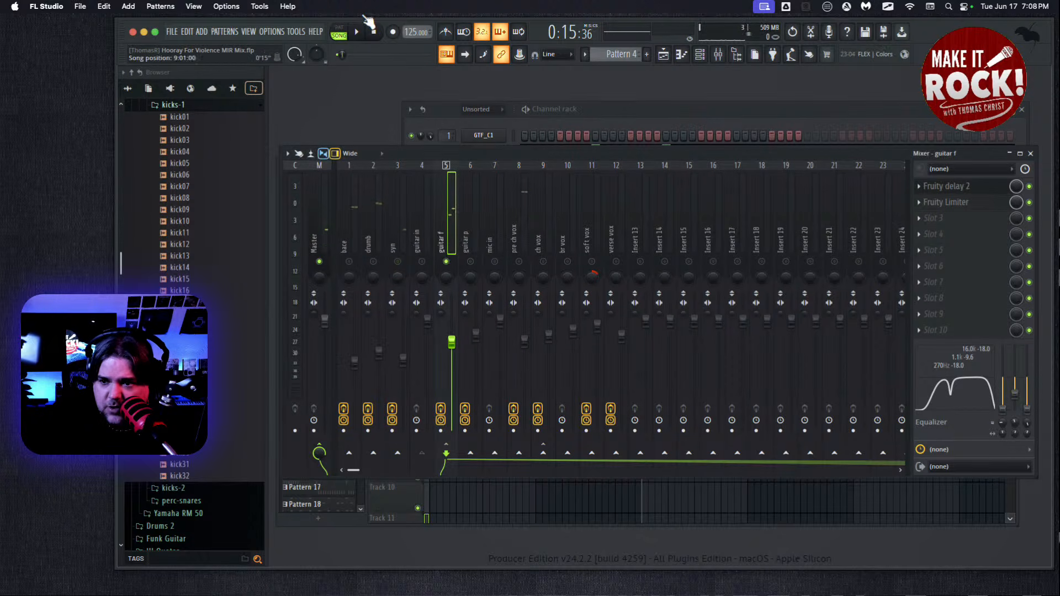
Listen to the soloed guitar f track with its Fruity delay 2 window open
{"action": "left_click", "coordinate": [356, 32]}
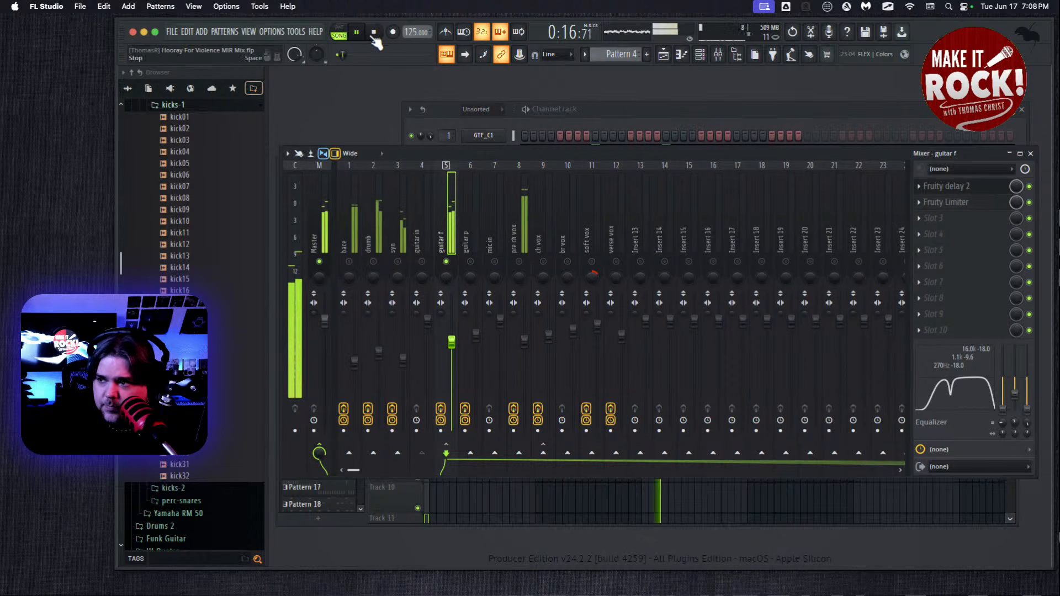
{"action": "left_click", "coordinate": [939, 188]}
{"action": "left_click_drag", "start_coordinate": [599, 326], "coordinate": [553, 221]}
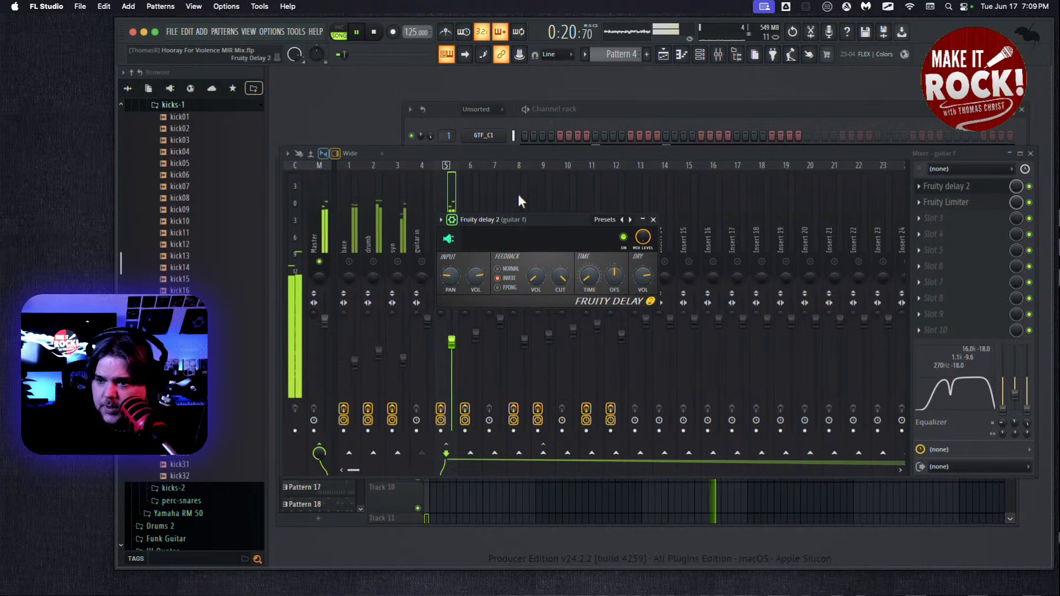
{"action": "key", "text": "space"}
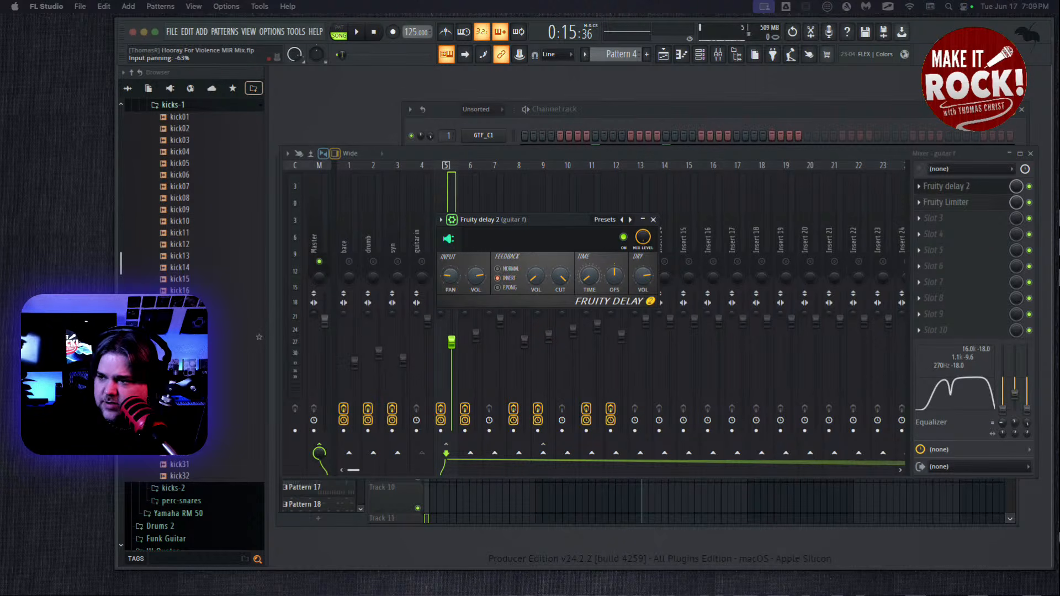
Compare guitar f with Fruity delay 2 bypassed and enabled, and examine the delay's feedback settings
{"action": "left_click", "coordinate": [1029, 186]}
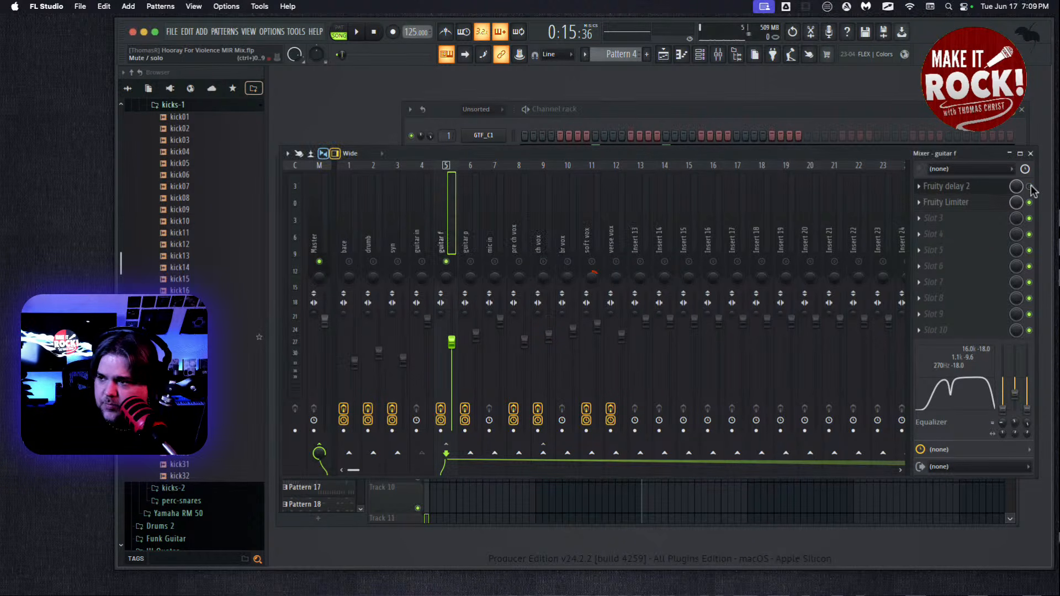
{"action": "left_click", "coordinate": [357, 32]}
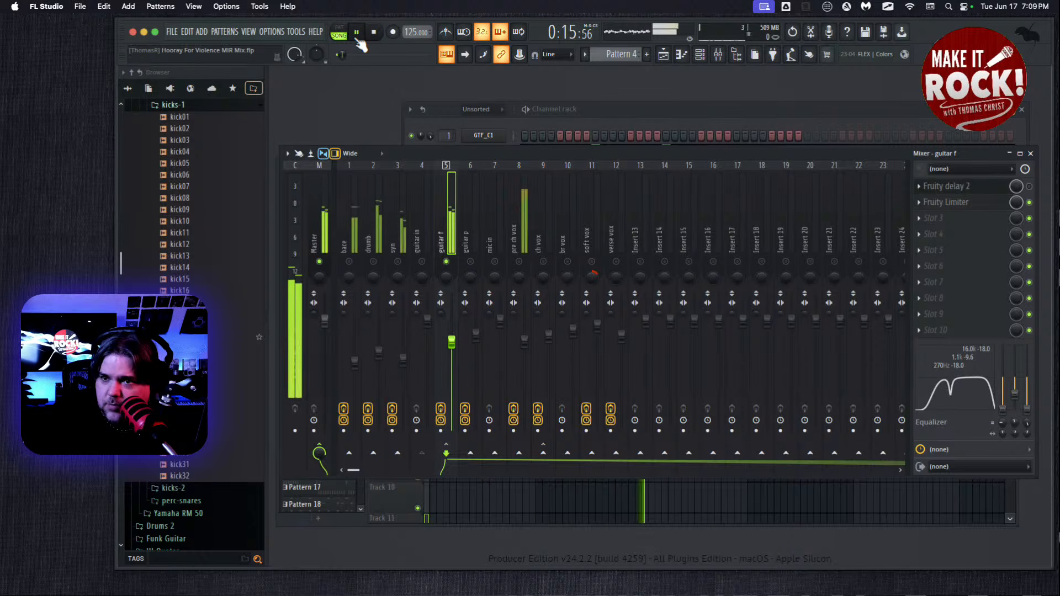
{"action": "left_click", "coordinate": [1029, 186]}
{"action": "left_click", "coordinate": [371, 33]}
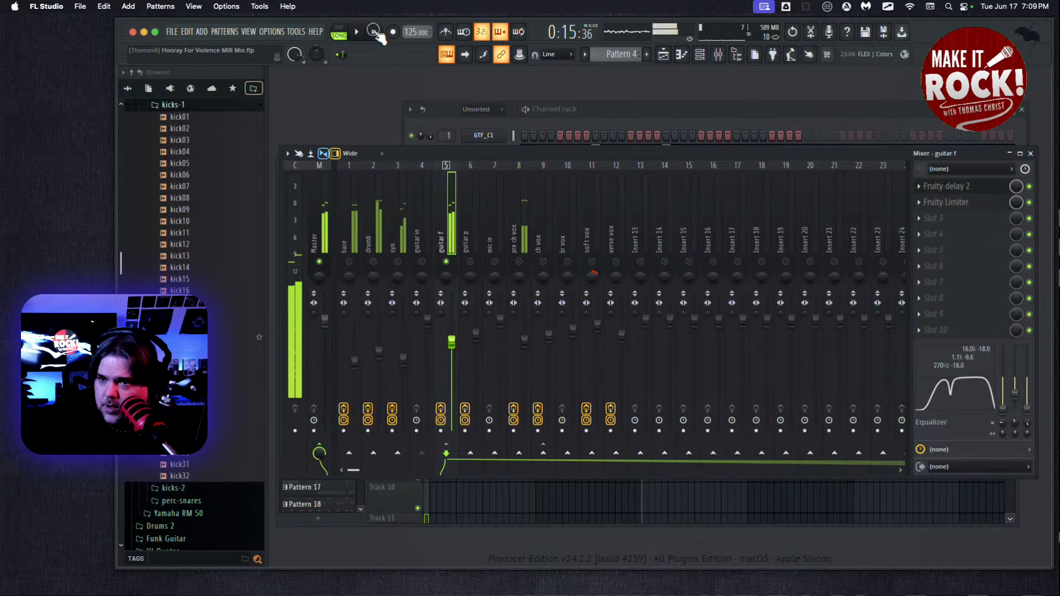
{"action": "left_click", "coordinate": [974, 190]}
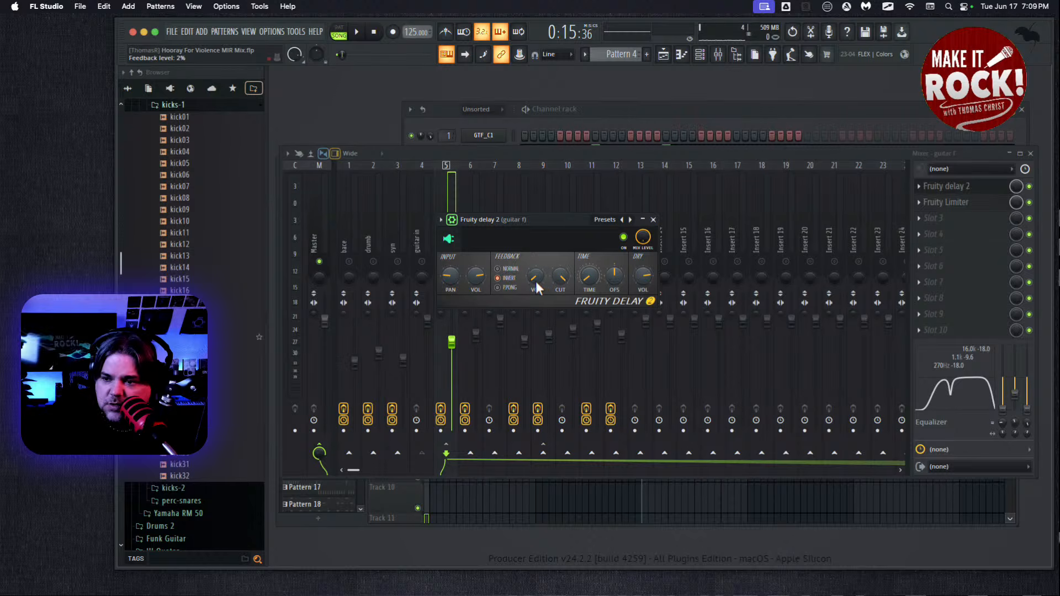
{"action": "left_click", "coordinate": [653, 220]}
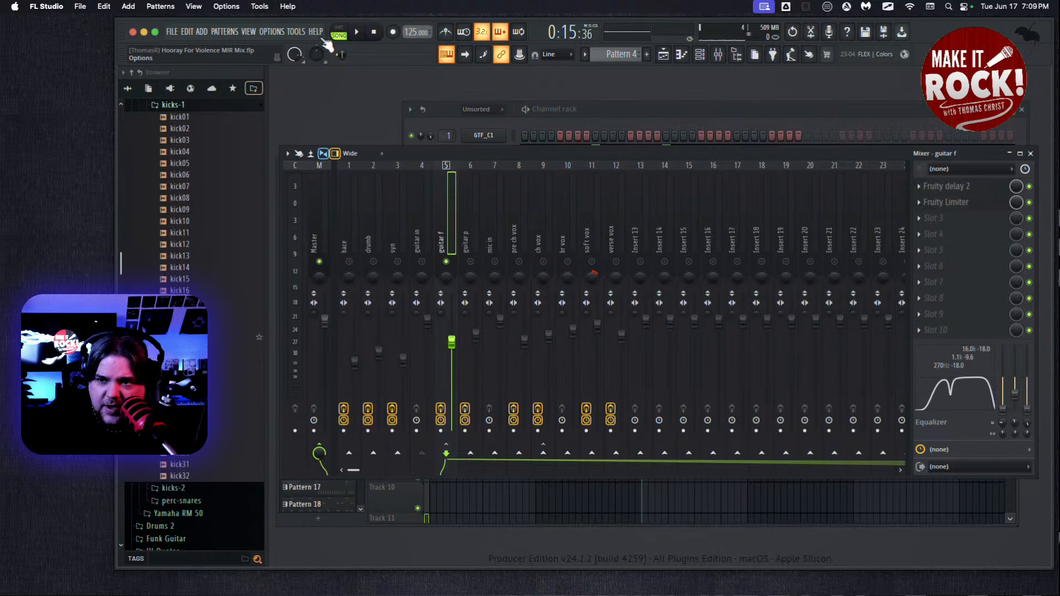
Raise the guitar f track's high shelf EQ band to flat and listen to the result
{"action": "left_click_drag", "start_coordinate": [1026, 408], "coordinate": [1026, 339]}
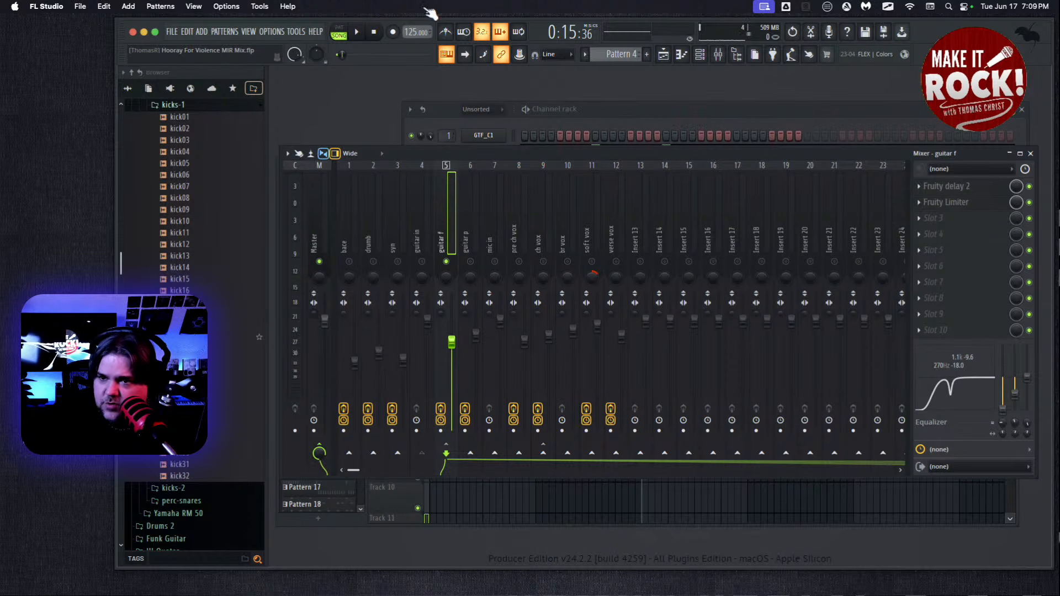
{"action": "left_click", "coordinate": [359, 32]}
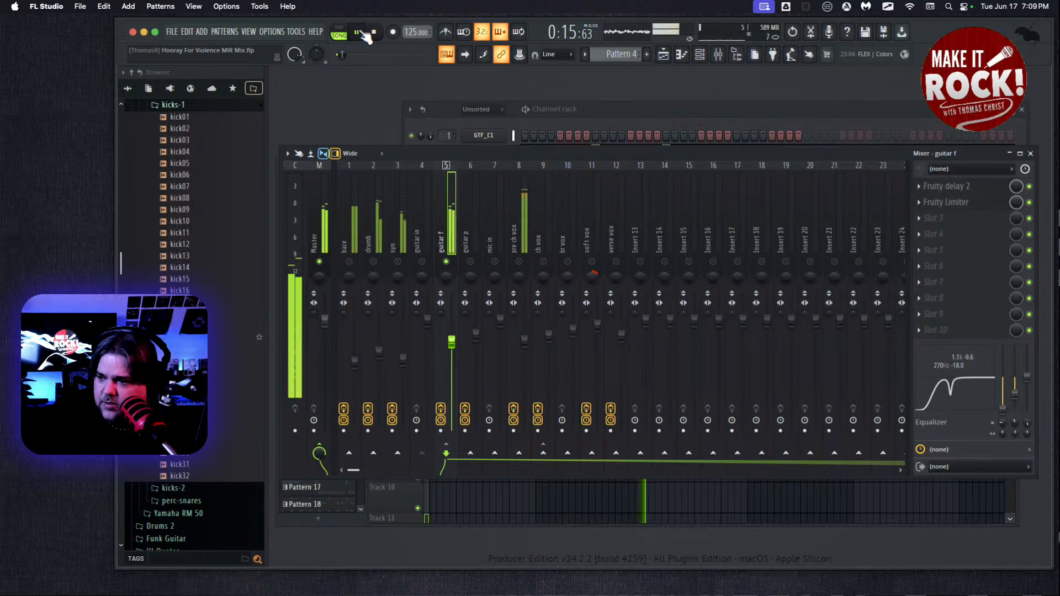
{"action": "left_click", "coordinate": [376, 34]}
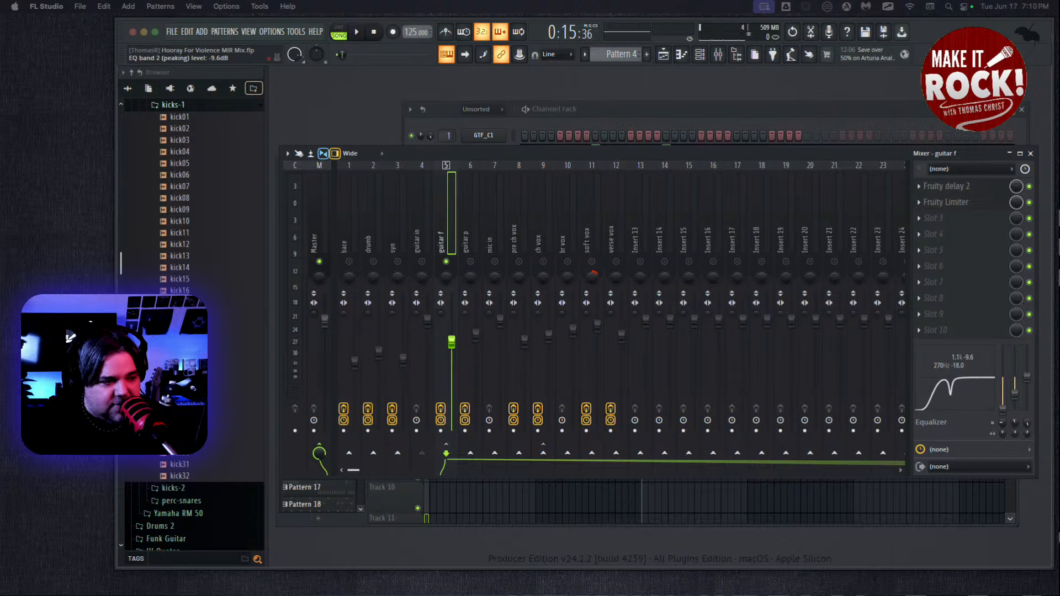
Audition guitar f with its peaking EQ band at 0.0 dB, and set that band to -9.0 dB during playback
{"action": "left_click_drag", "start_coordinate": [1015, 393], "coordinate": [1012, 355]}
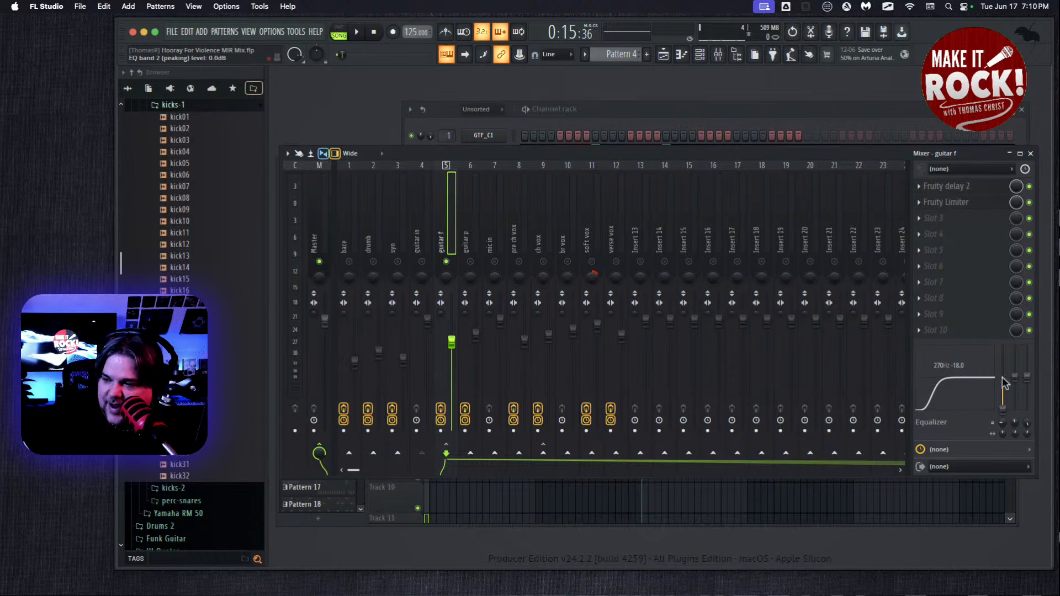
{"action": "key", "text": "space"}
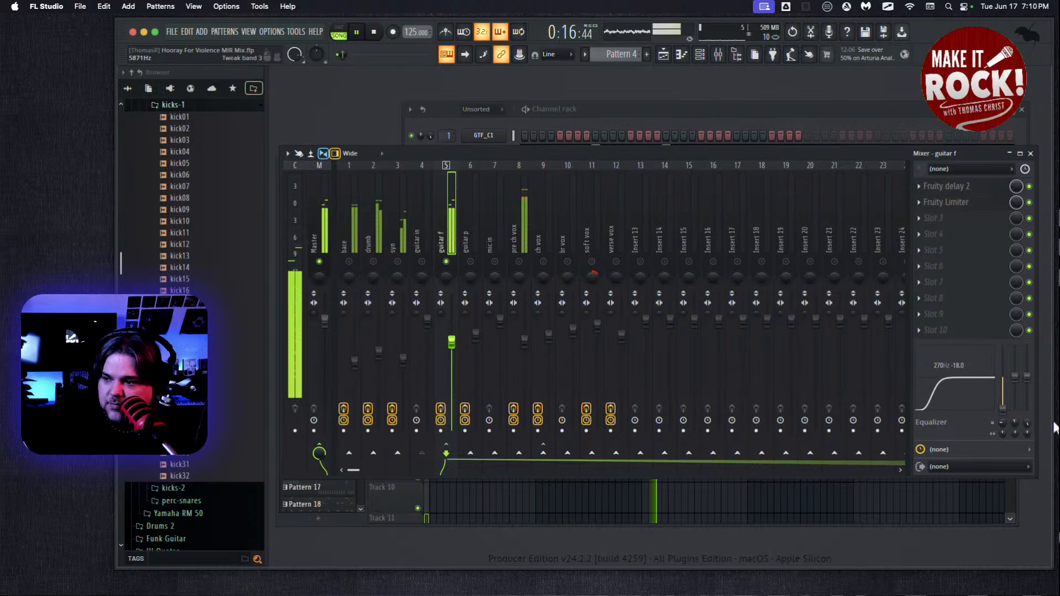
{"action": "left_click_drag", "start_coordinate": [1014, 380], "coordinate": [1026, 420]}
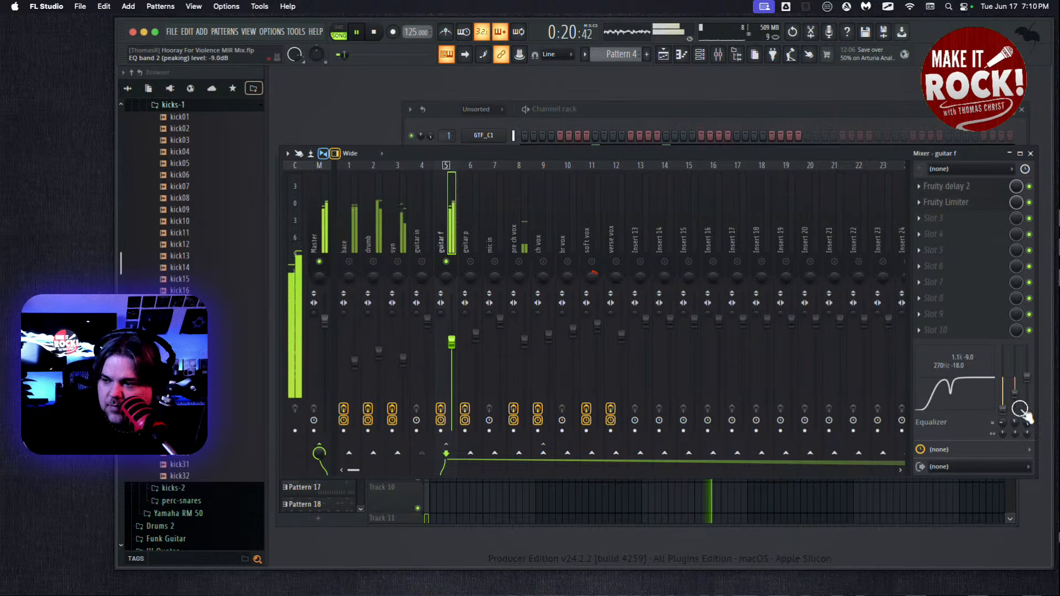
{"action": "key", "text": "space"}
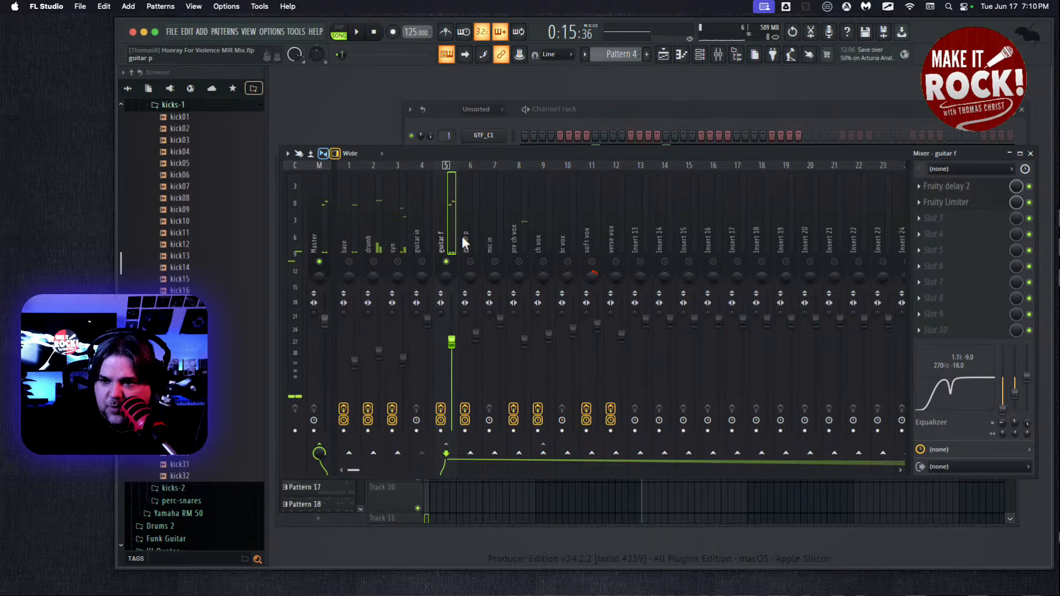
Solo the guitar p track, play the song from bar 17 in the playlist, and bring the mixer back up
{"action": "right_click", "coordinate": [471, 262]}
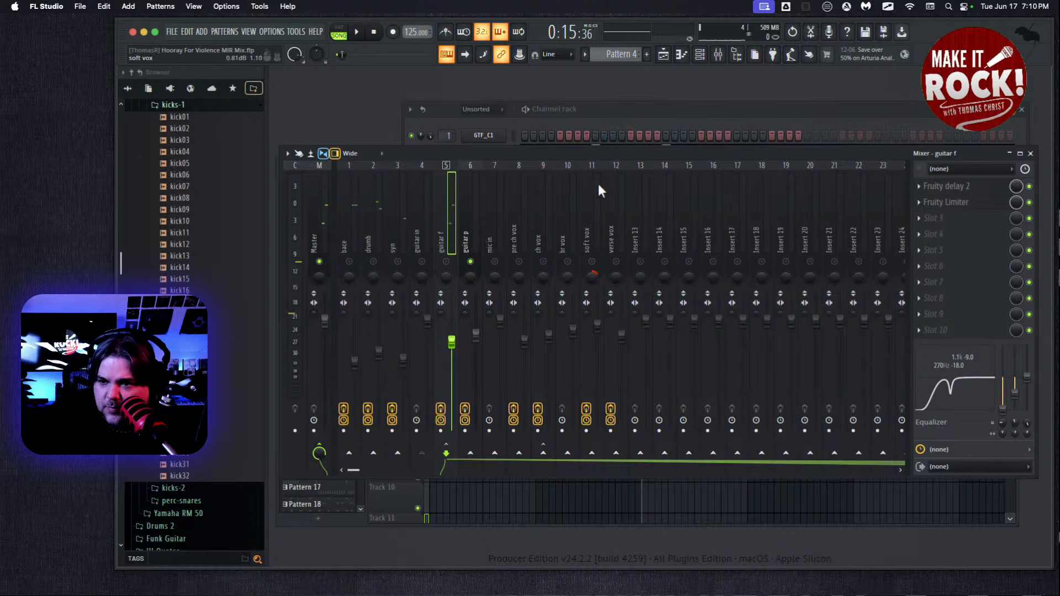
{"action": "left_click", "coordinate": [334, 522]}
{"action": "left_click", "coordinate": [855, 192]}
{"action": "left_click", "coordinate": [357, 34]}
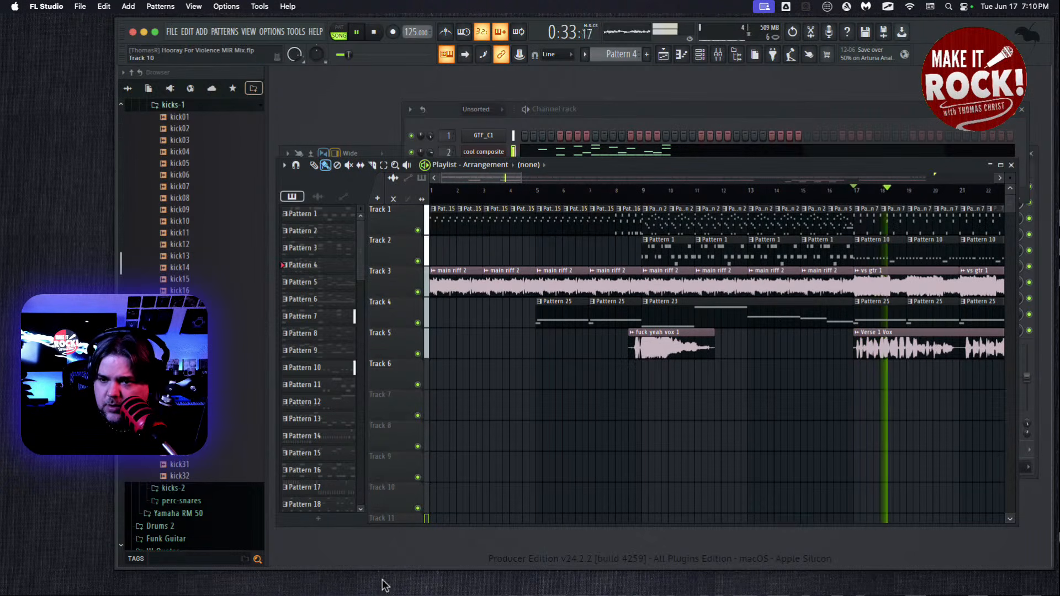
{"action": "left_click", "coordinate": [248, 31]}
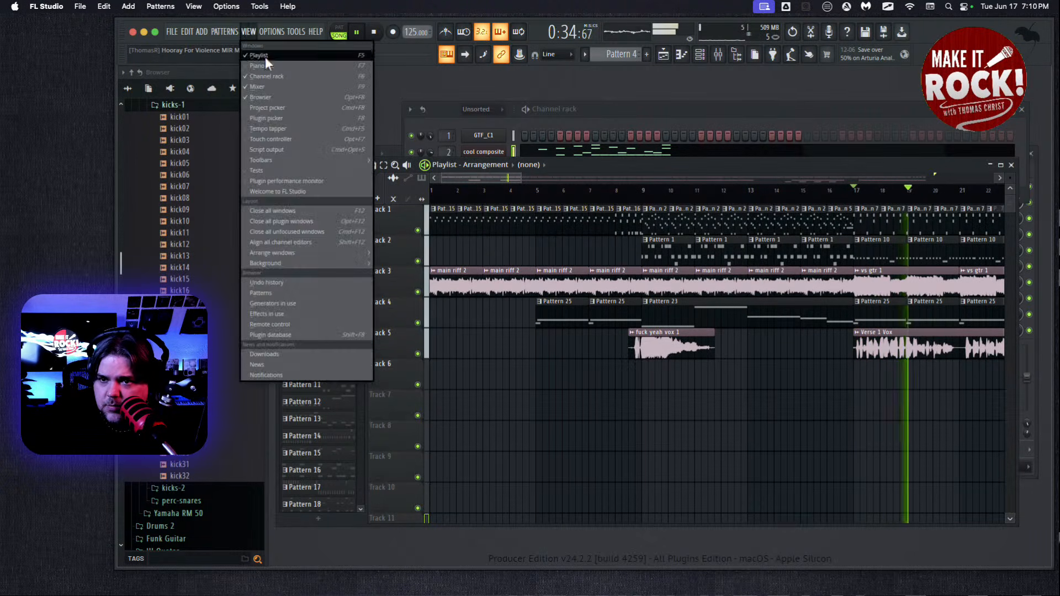
{"action": "left_click", "coordinate": [277, 86]}
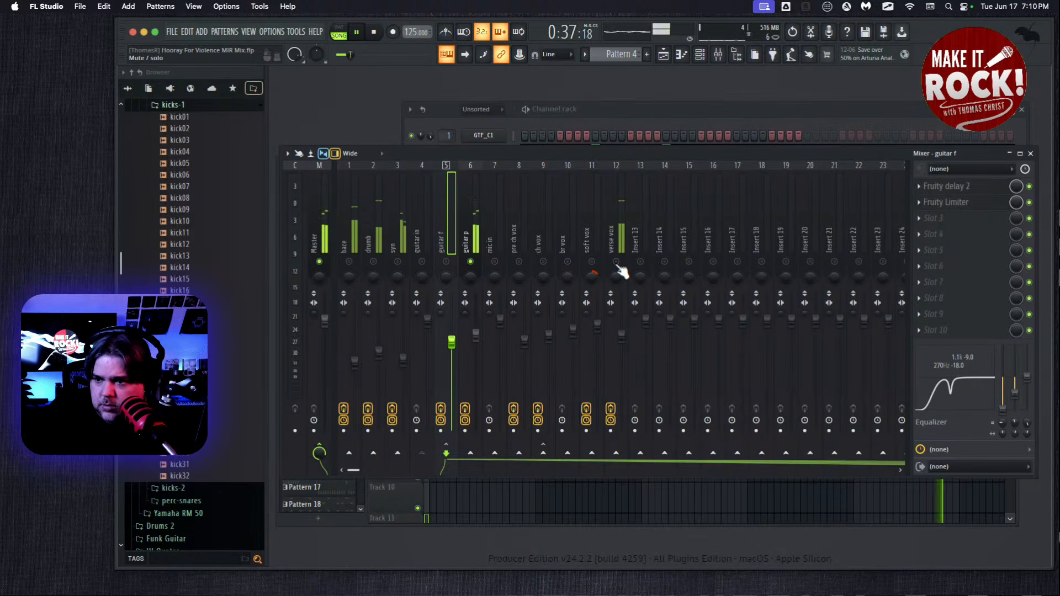
Raise the guitar p track's high shelf EQ band to flat while listening, and stop playback
{"action": "left_click", "coordinate": [472, 253]}
{"action": "left_click_drag", "start_coordinate": [1031, 415], "coordinate": [1034, 336]}
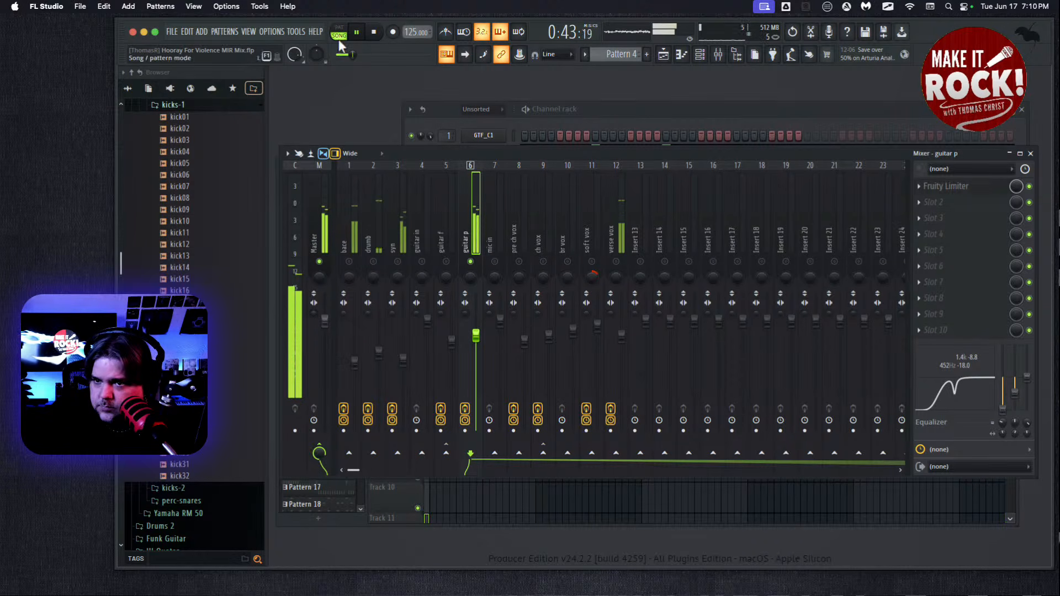
{"action": "left_click", "coordinate": [374, 31]}
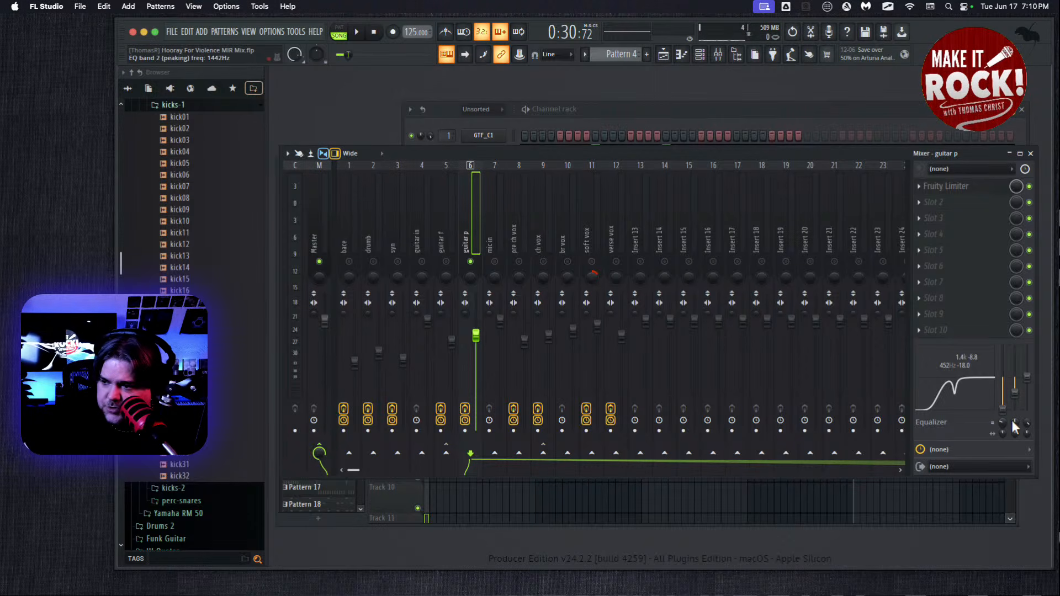
Lower the guitar p track's low shelf EQ frequency, adjusting it by ear during playback to 241 Hz
{"action": "left_click_drag", "start_coordinate": [1004, 426], "coordinate": [1003, 455]}
{"action": "key", "text": "space"}
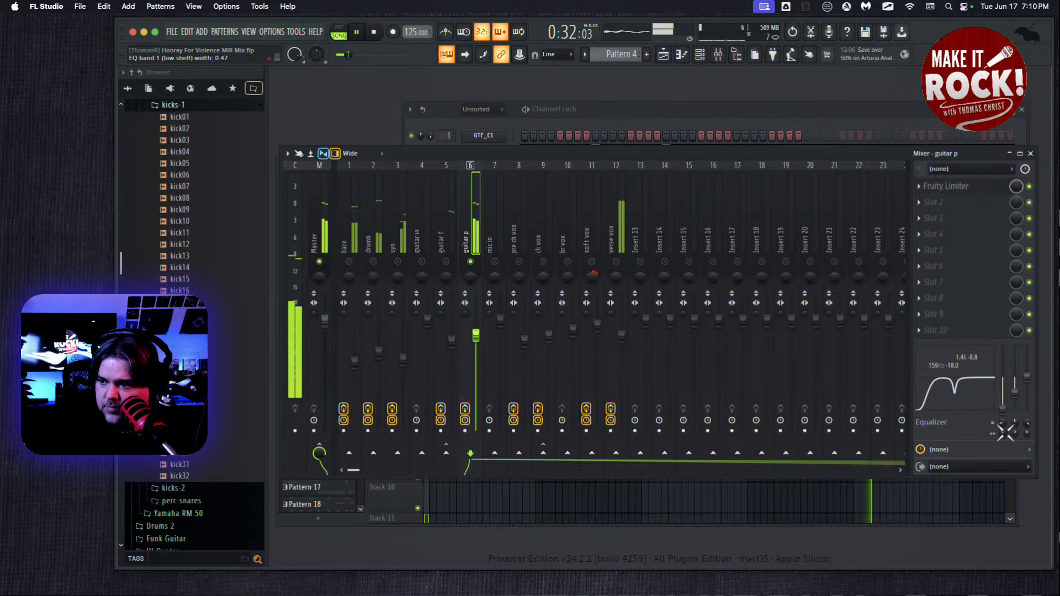
{"action": "mouse_move", "coordinate": [1003, 425]}
{"action": "left_mouse_down"}
{"action": "mouse_move", "coordinate": [1003, 434]}
{"action": "mouse_move", "coordinate": [1004, 422]}
{"action": "left_mouse_up"}
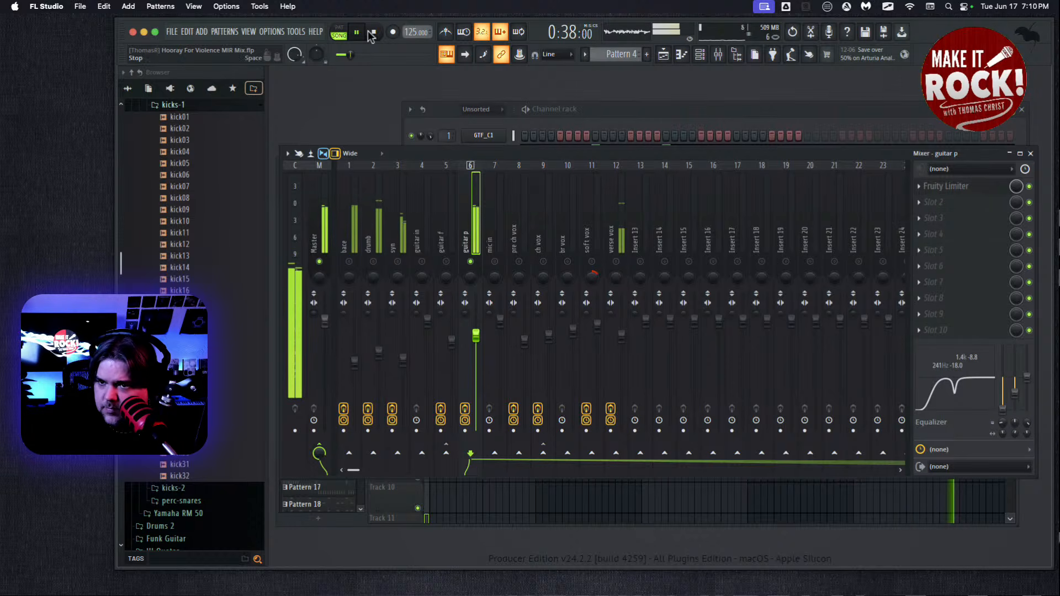
{"action": "key", "text": "space"}
Set the guitar f track's low shelf EQ frequency to 171 Hz
{"action": "left_click", "coordinate": [444, 230]}
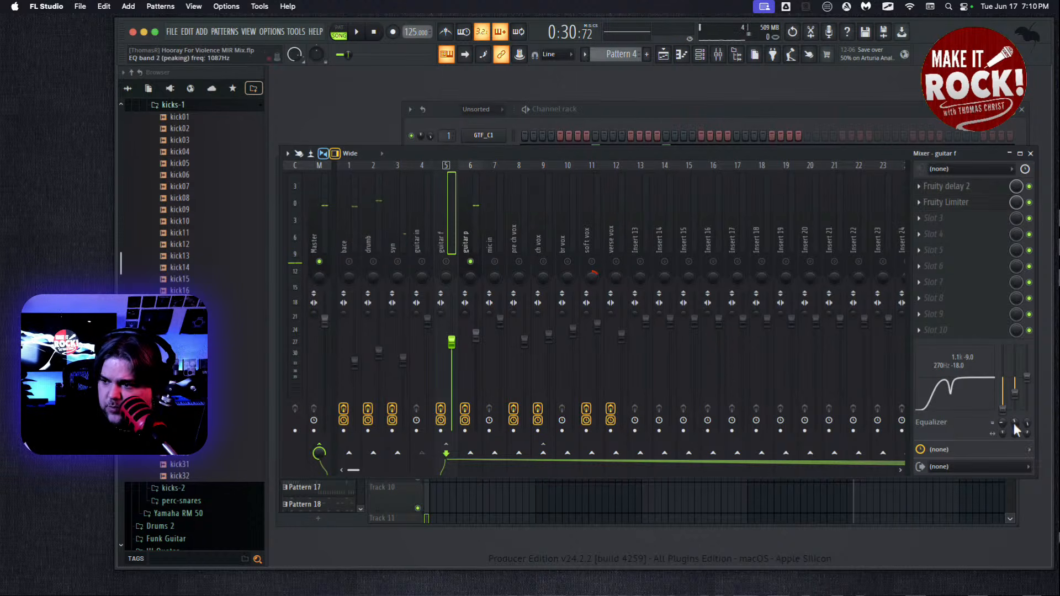
{"action": "left_click_drag", "start_coordinate": [1001, 423], "coordinate": [1003, 434]}
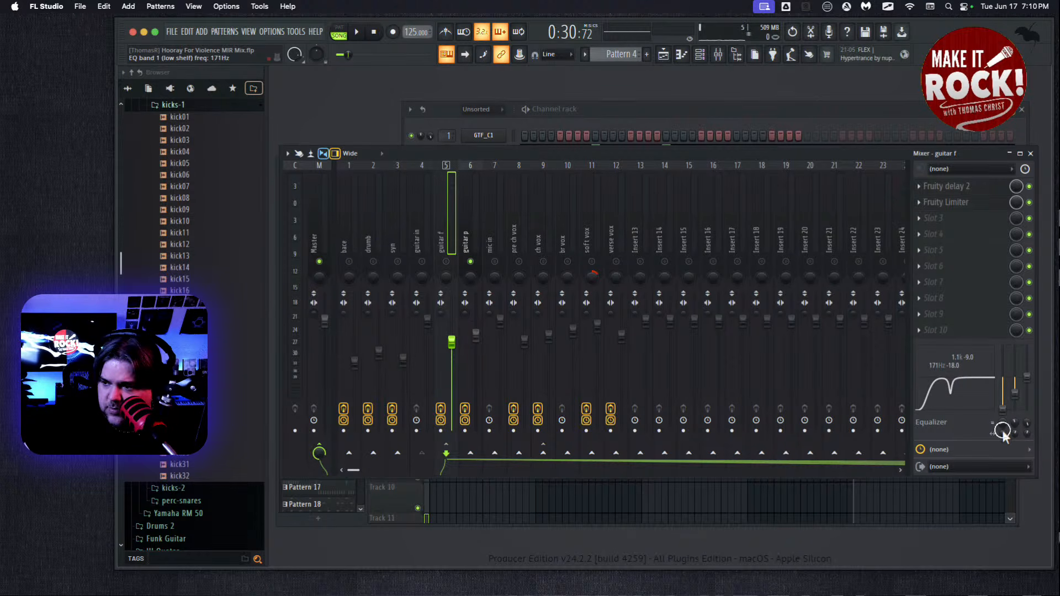
Lower the guitar f track's low shelf EQ frequency to 165 Hz during playback, and stop the song
{"action": "key", "text": "space"}
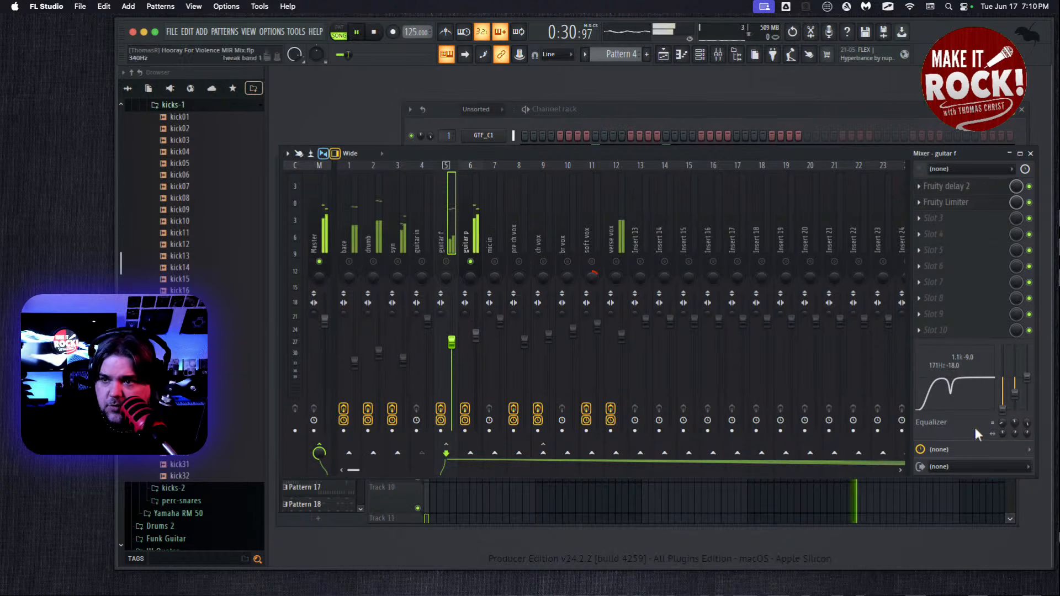
{"action": "left_click_drag", "start_coordinate": [1000, 420], "coordinate": [1000, 419]}
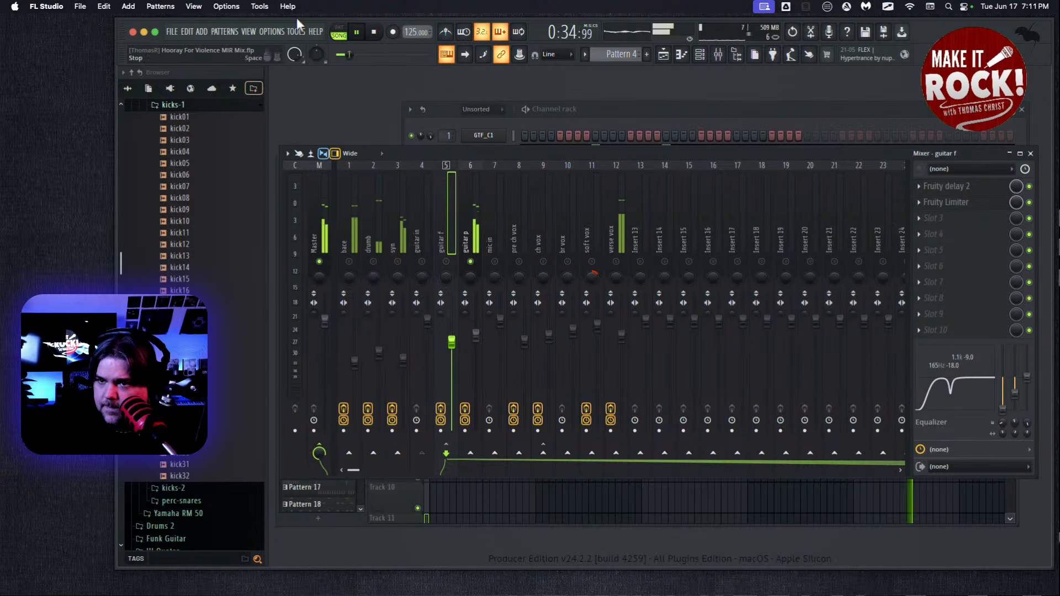
{"action": "left_click", "coordinate": [372, 33]}
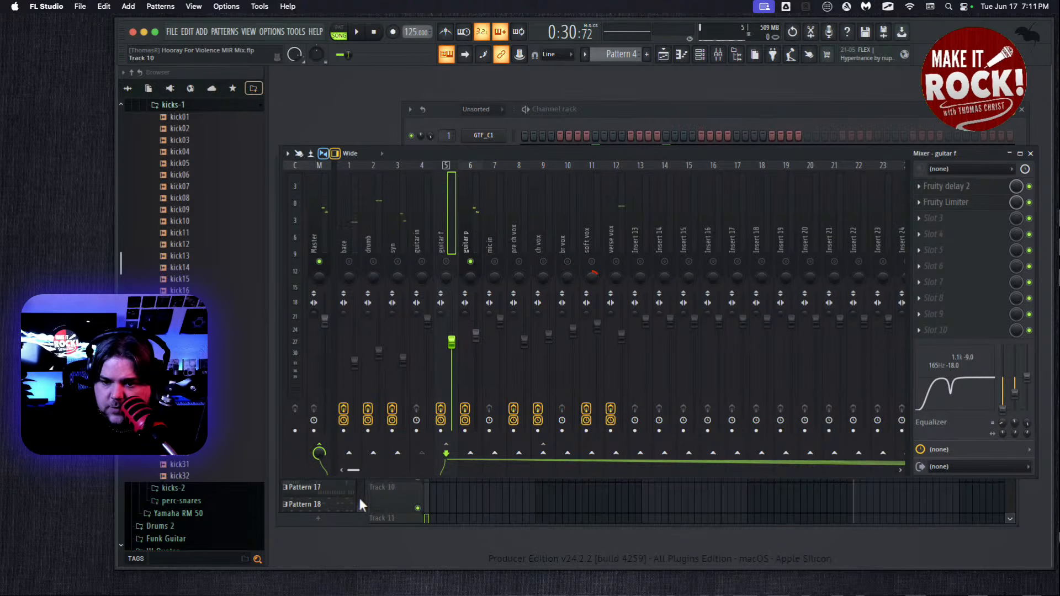
Bring up the playlist, adding a new pattern with its default name, and play the song from bar 5
{"action": "left_click", "coordinate": [340, 520]}
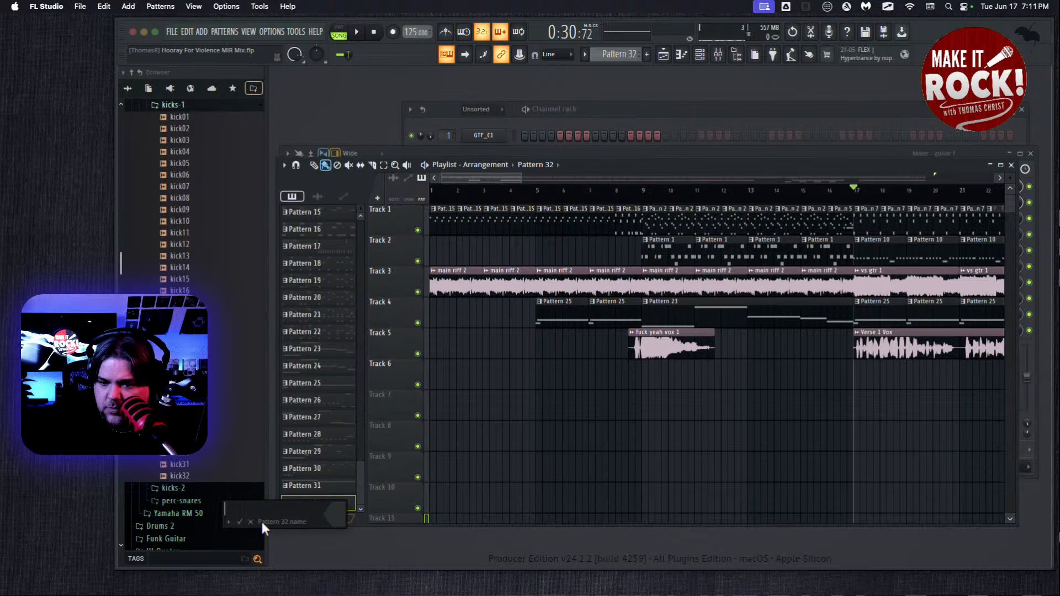
{"action": "key", "text": "Return"}
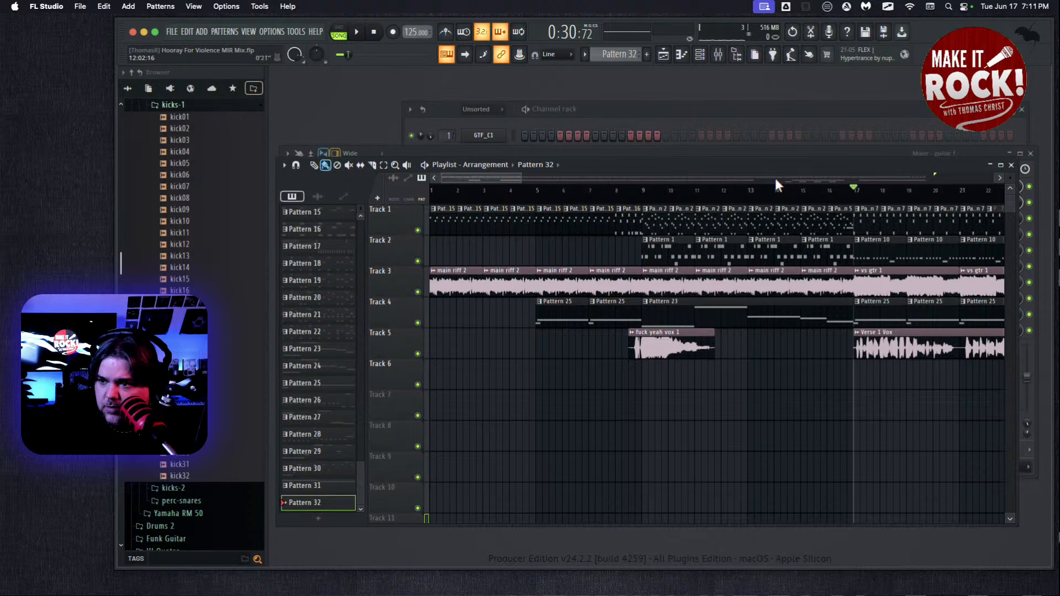
{"action": "left_click", "coordinate": [641, 191]}
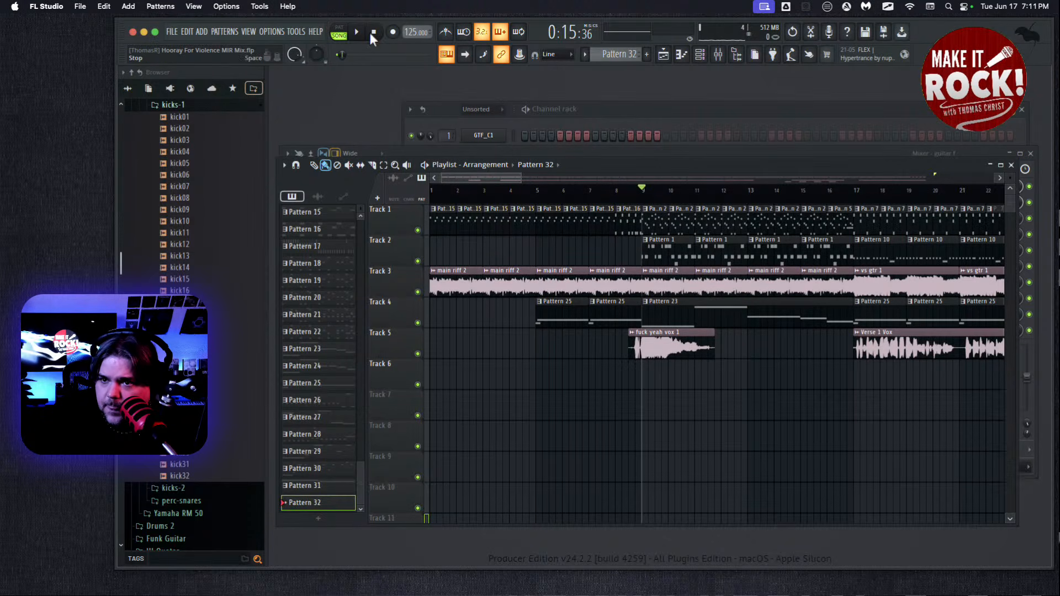
{"action": "left_click", "coordinate": [356, 32]}
{"action": "left_click", "coordinate": [544, 193]}
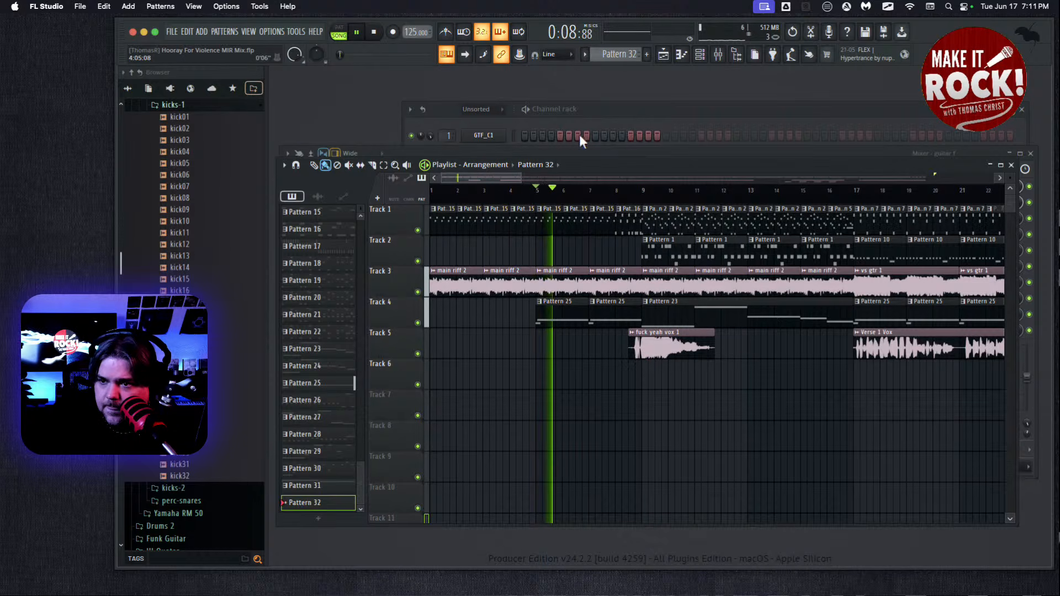
Solo the guitar f track, set its low shelf EQ to 176 Hz and its mid band to -10.4 dB by ear, and stop playback
{"action": "left_click", "coordinate": [415, 153]}
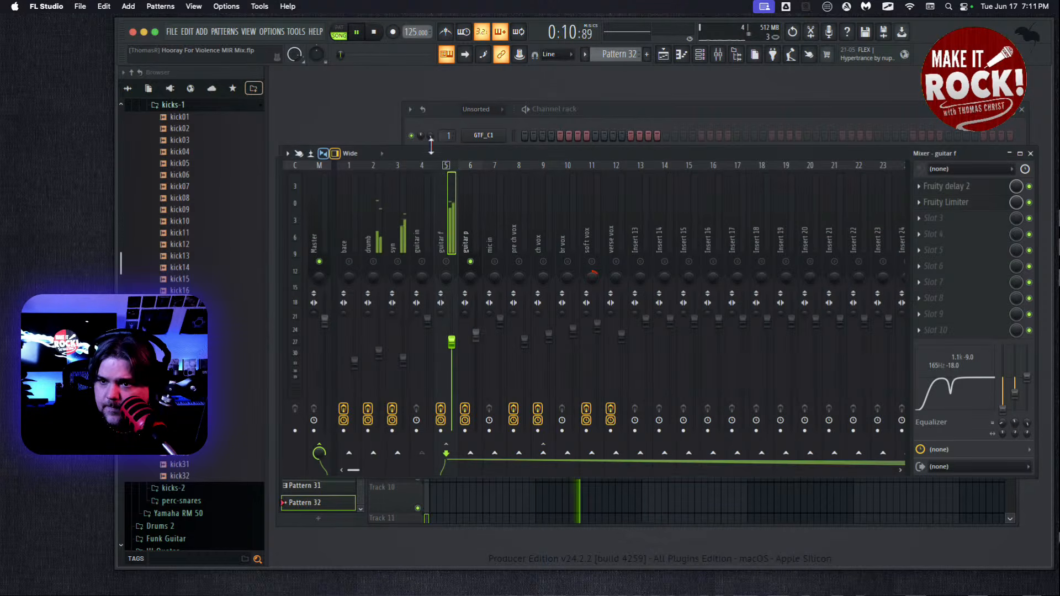
{"action": "right_click", "coordinate": [446, 262]}
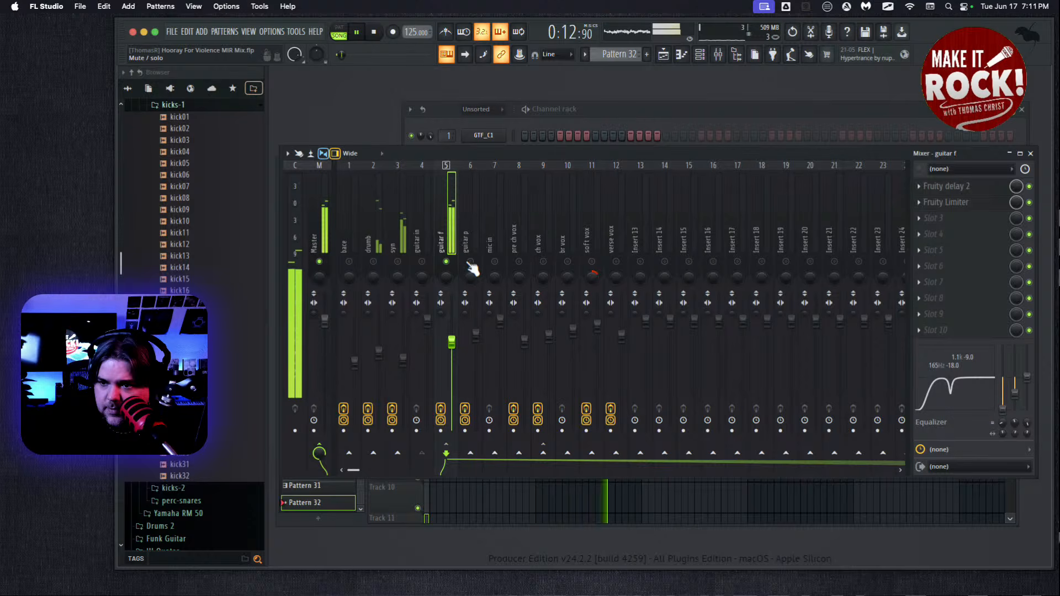
{"action": "mouse_move", "coordinate": [1002, 424]}
{"action": "left_mouse_down"}
{"action": "mouse_move", "coordinate": [997, 417]}
{"action": "mouse_move", "coordinate": [998, 427]}
{"action": "mouse_move", "coordinate": [1018, 404]}
{"action": "mouse_move", "coordinate": [1016, 425]}
{"action": "left_mouse_up"}
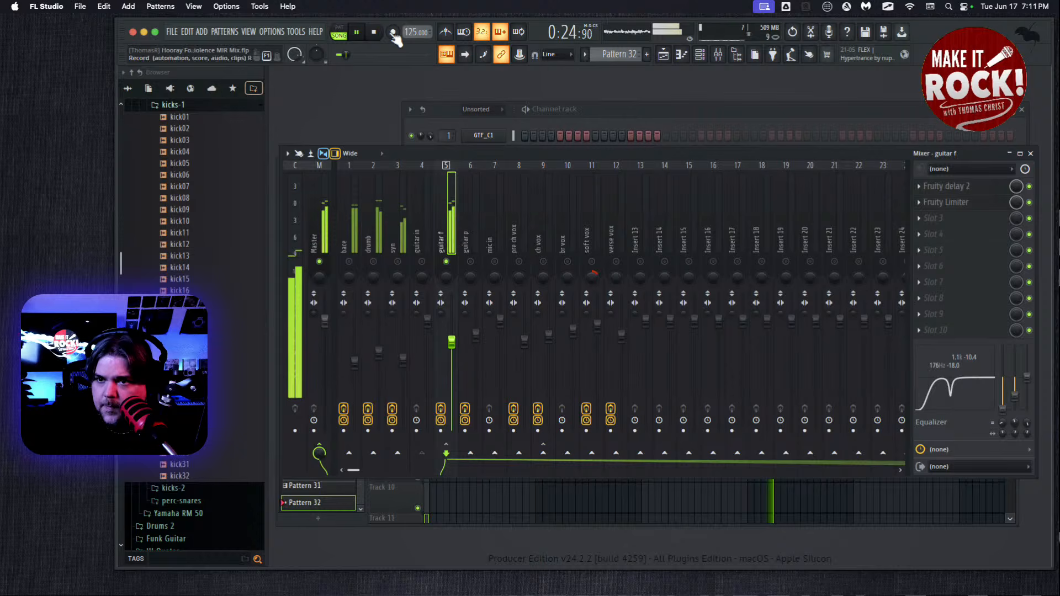
{"action": "left_click", "coordinate": [375, 32]}
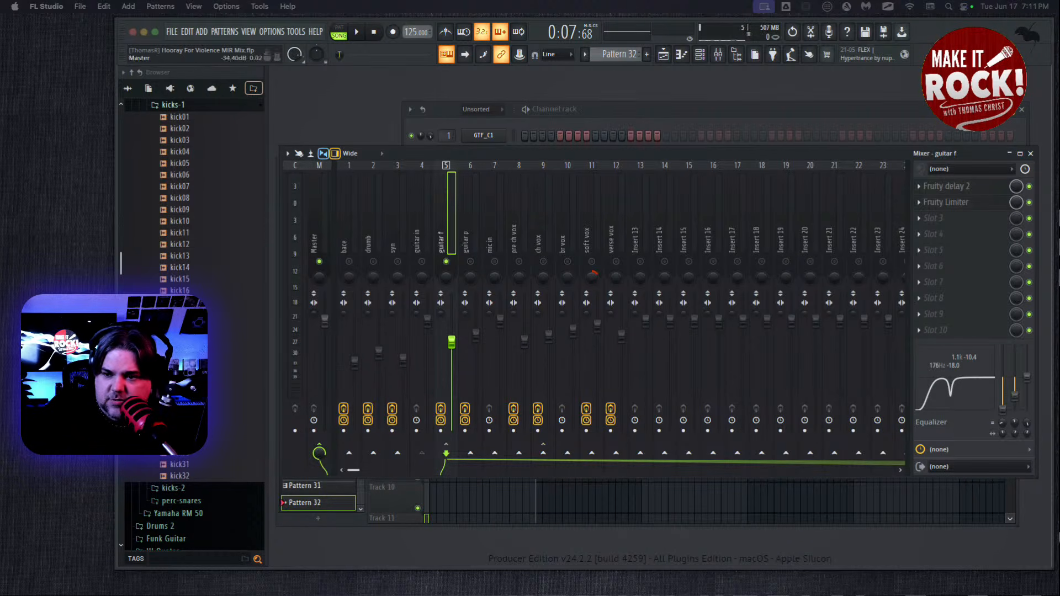
Examine the Fruity Delay 2 settings on the guitar f track, including the step presets for its delay time
{"action": "left_click", "coordinate": [420, 239]}
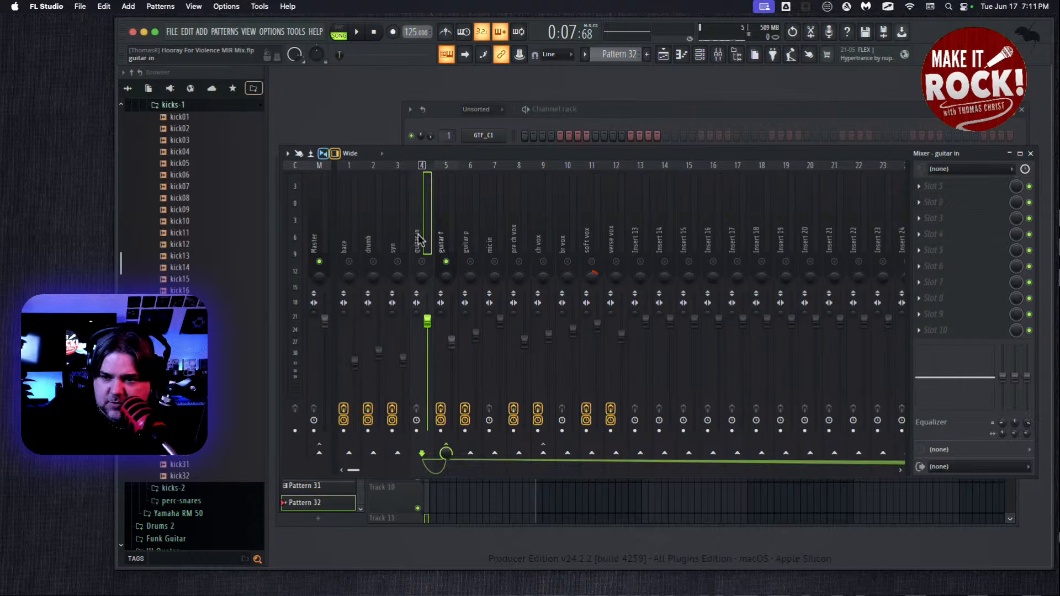
{"action": "left_click", "coordinate": [439, 236]}
{"action": "left_click", "coordinate": [945, 188]}
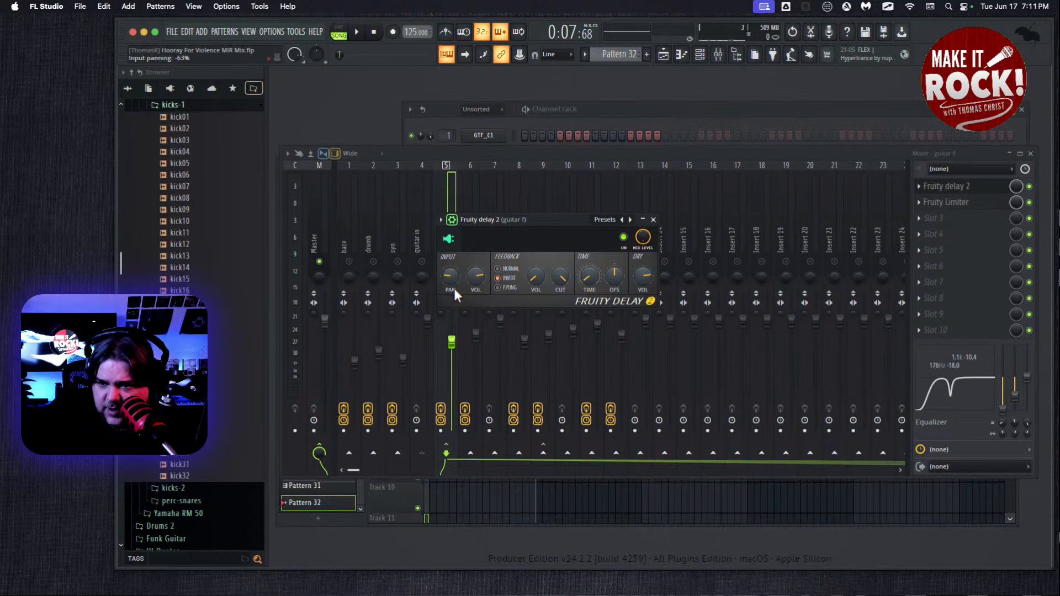
{"action": "right_click", "coordinate": [589, 277]}
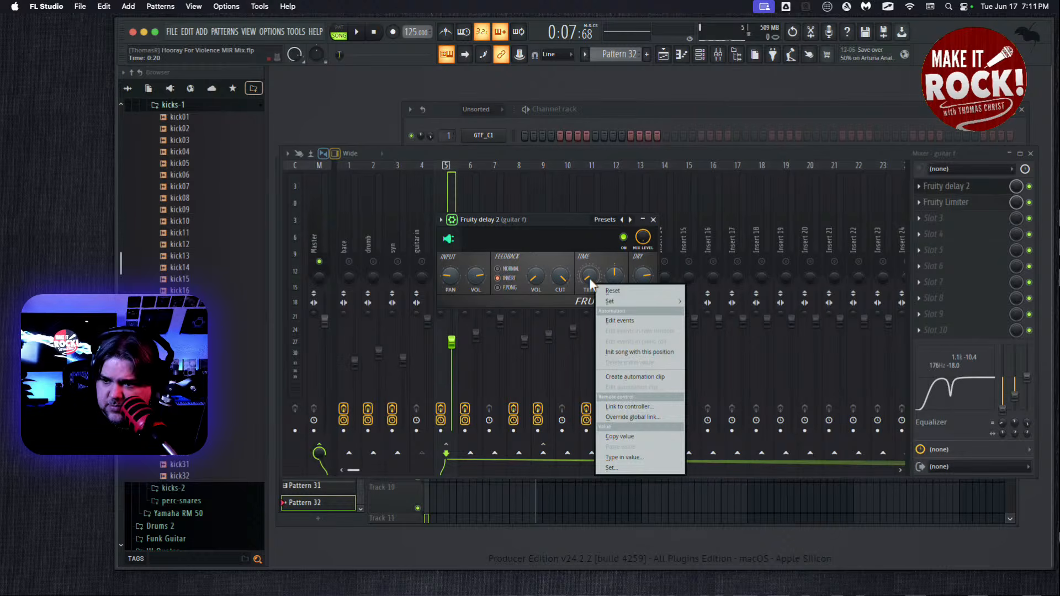
{"action": "mouse_move", "coordinate": [624, 301]}
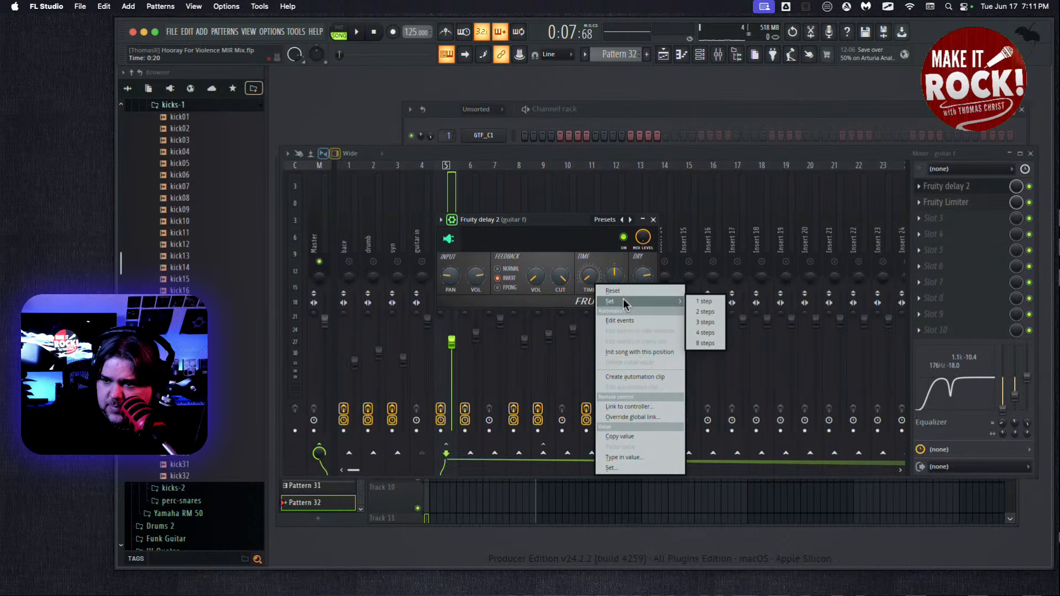
{"action": "left_click", "coordinate": [595, 256]}
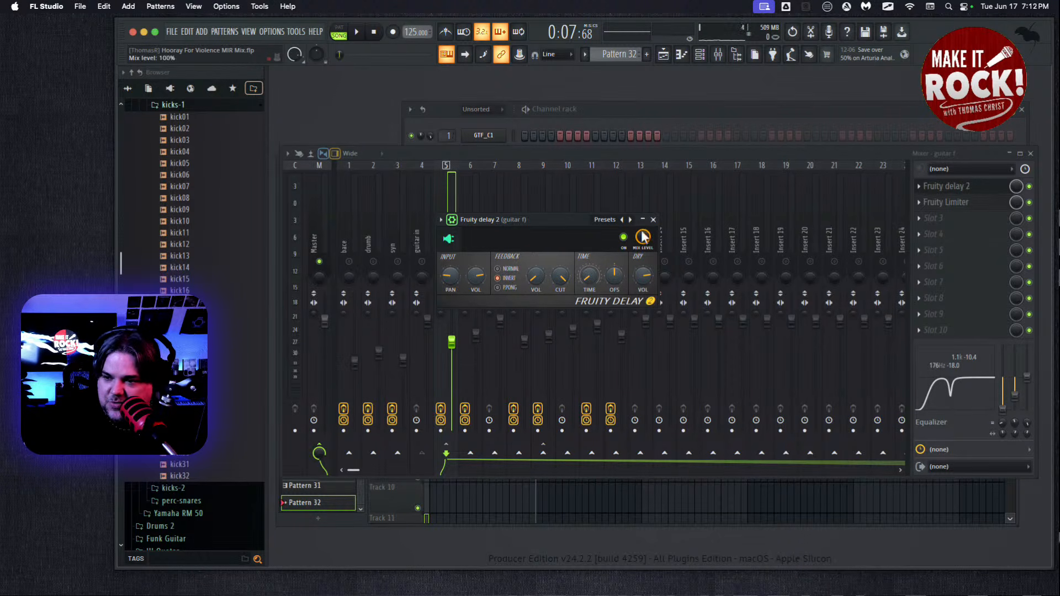
{"action": "left_click", "coordinate": [653, 220]}
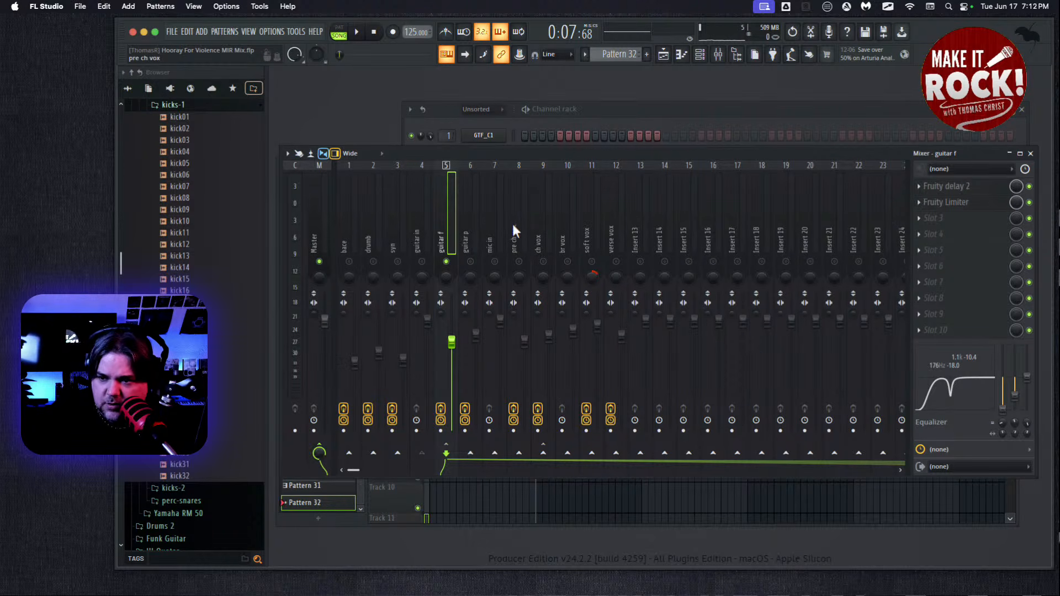
Unmute all the instrument tracks and pull the bace, drumb, syn, guitar f and guitar p faders down to 0%
{"action": "left_click", "coordinate": [463, 227]}
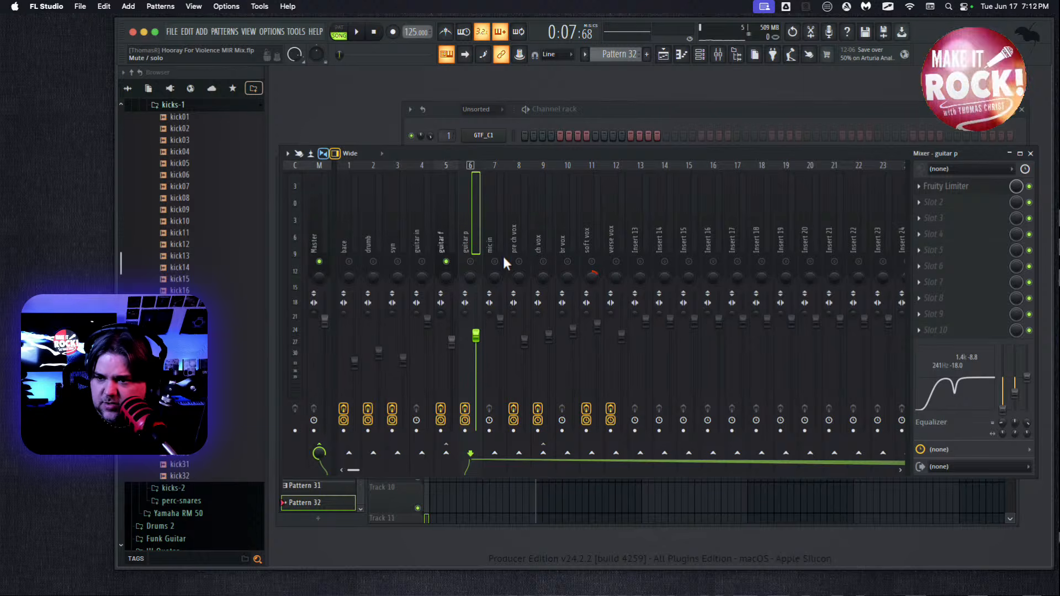
{"action": "left_click", "coordinate": [470, 261]}
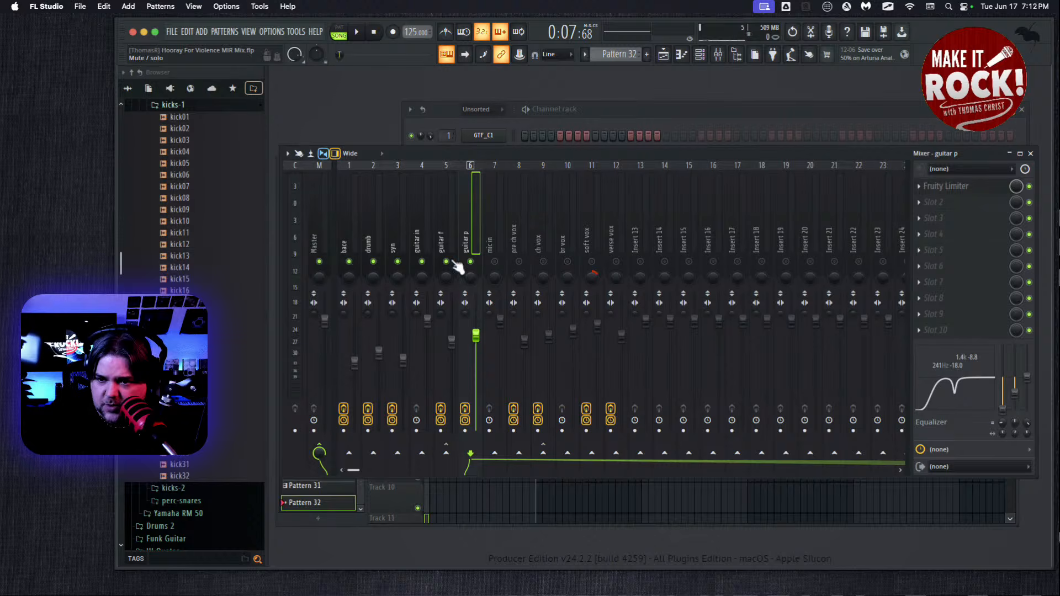
{"action": "left_click_drag", "start_coordinate": [356, 363], "coordinate": [381, 510]}
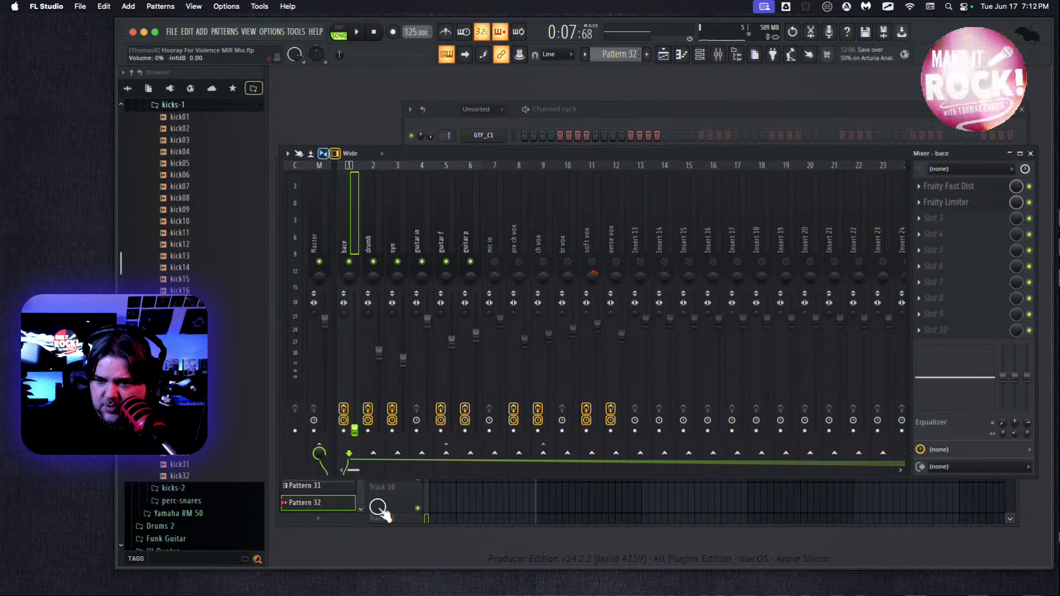
{"action": "left_click_drag", "start_coordinate": [379, 351], "coordinate": [379, 431]}
{"action": "left_click_drag", "start_coordinate": [401, 357], "coordinate": [403, 430]}
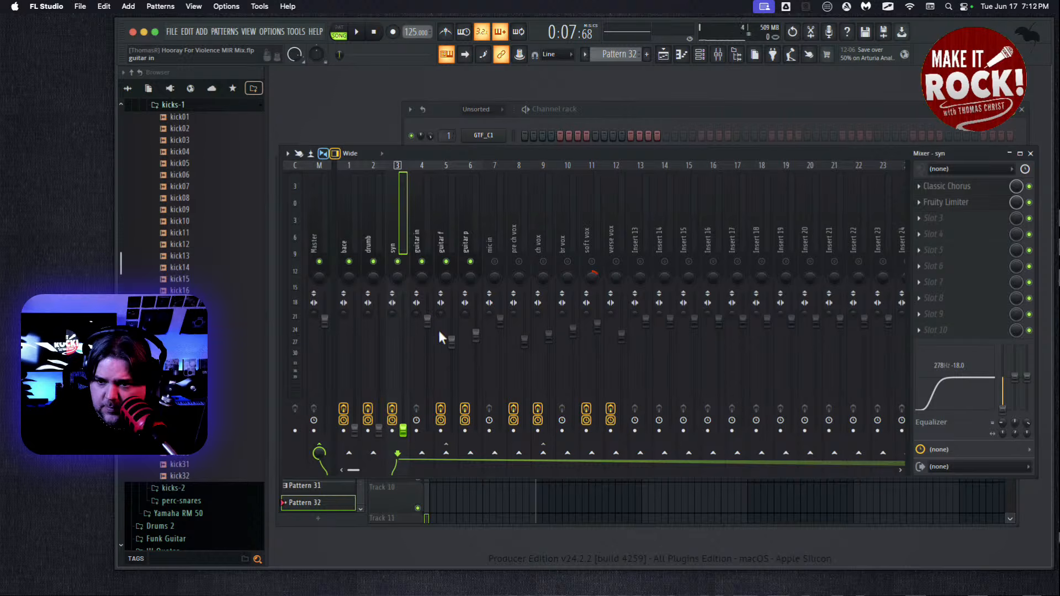
{"action": "left_click", "coordinate": [421, 223]}
{"action": "left_click_drag", "start_coordinate": [451, 340], "coordinate": [451, 431]}
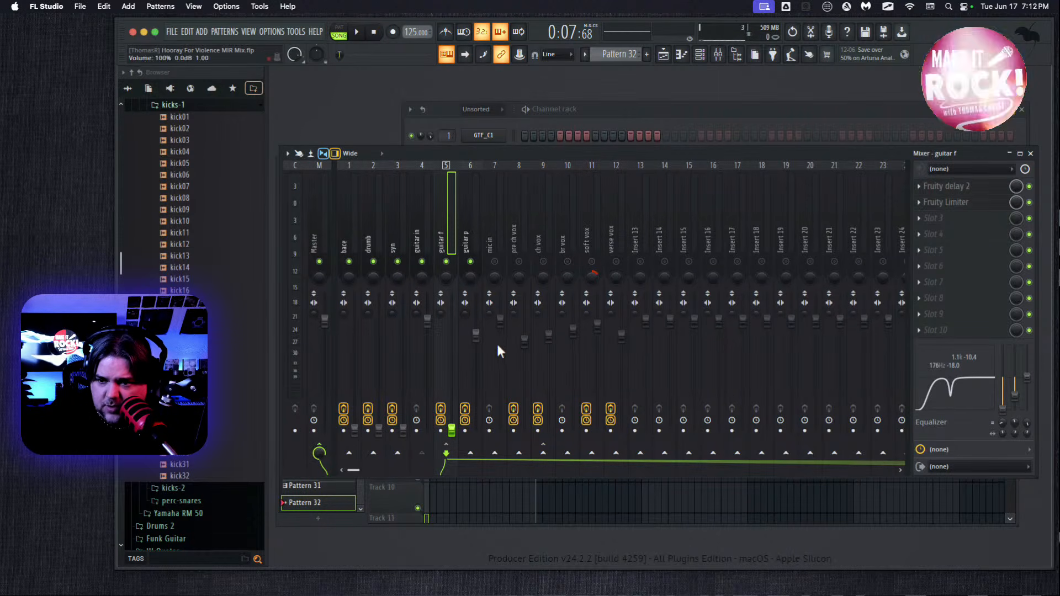
{"action": "left_click_drag", "start_coordinate": [476, 334], "coordinate": [475, 430]}
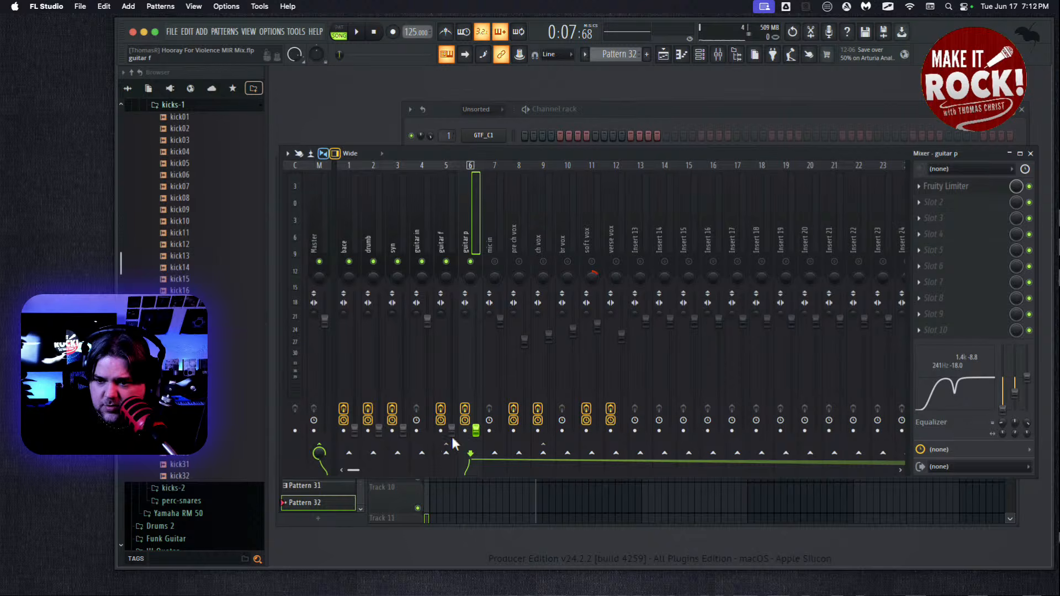
{"action": "left_click", "coordinate": [452, 432]}
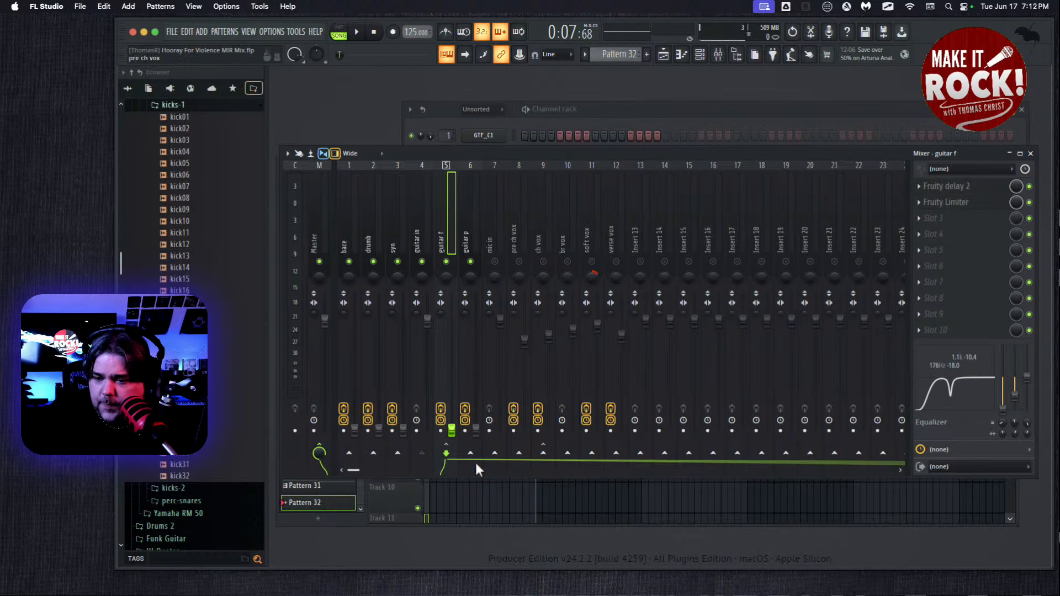
Select bars 5 through 8 in the playlist as a loop and start playback
{"action": "left_click", "coordinate": [350, 516]}
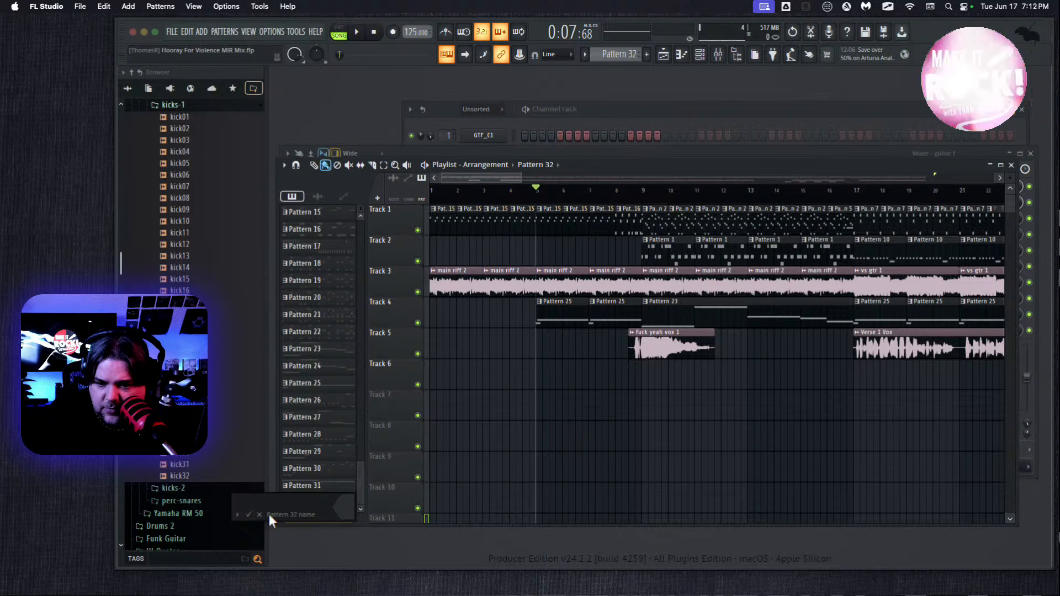
{"action": "left_click", "coordinate": [248, 515]}
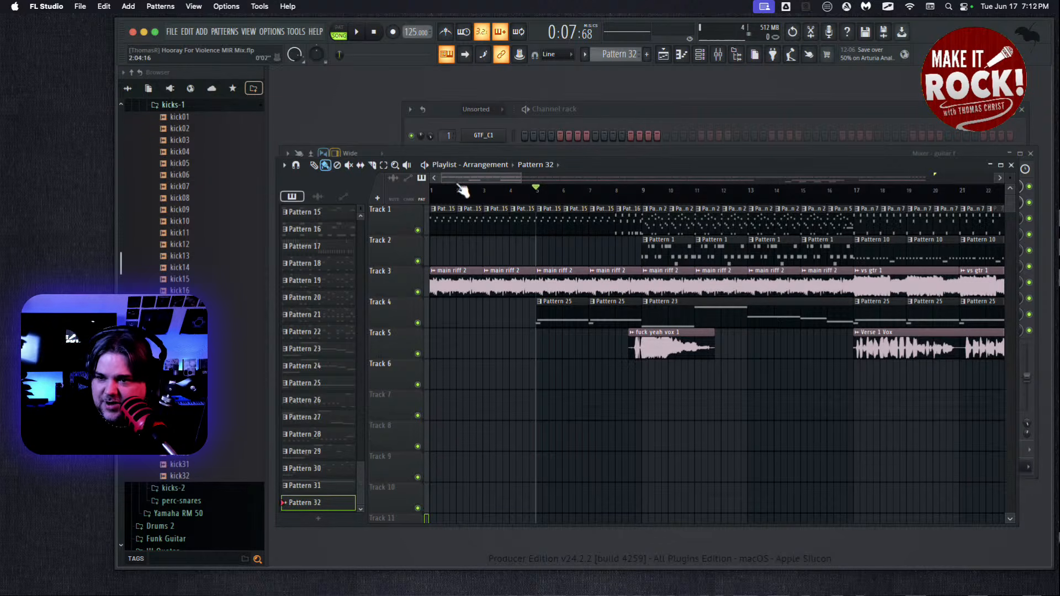
{"action": "mouse_move", "coordinate": [495, 179]}
{"action": "left_mouse_down"}
{"action": "mouse_move", "coordinate": [510, 179]}
{"action": "mouse_move", "coordinate": [475, 179]}
{"action": "left_mouse_up"}
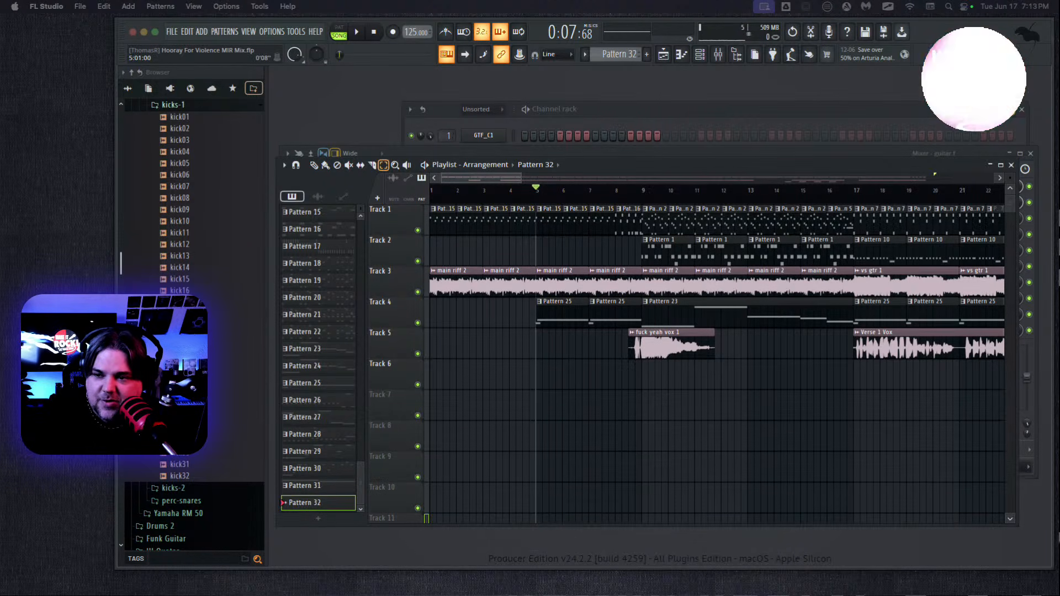
{"action": "left_click_drag", "start_coordinate": [537, 191], "coordinate": [643, 209]}
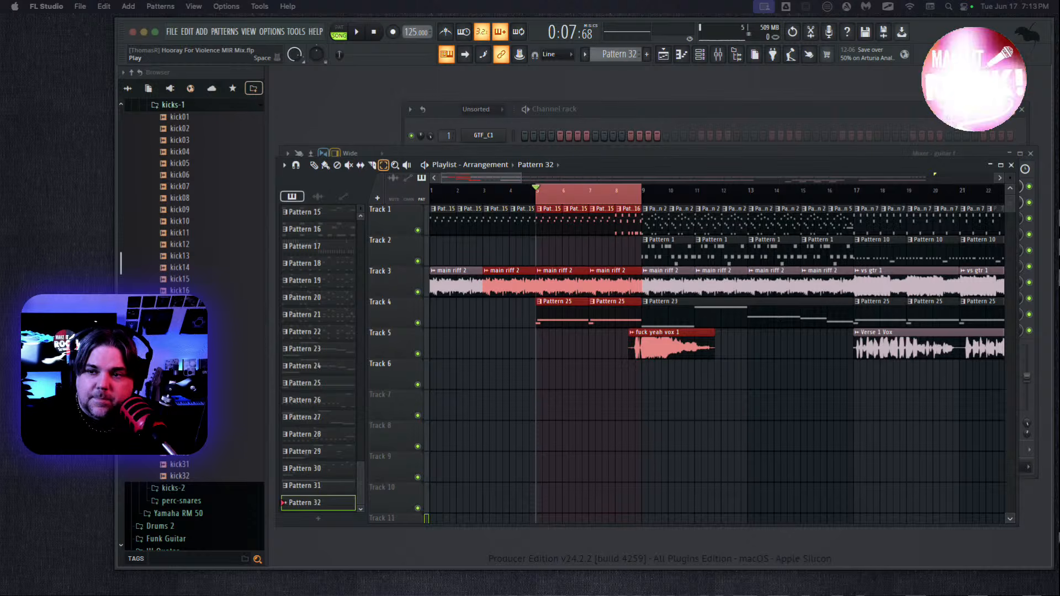
{"action": "key", "text": "space"}
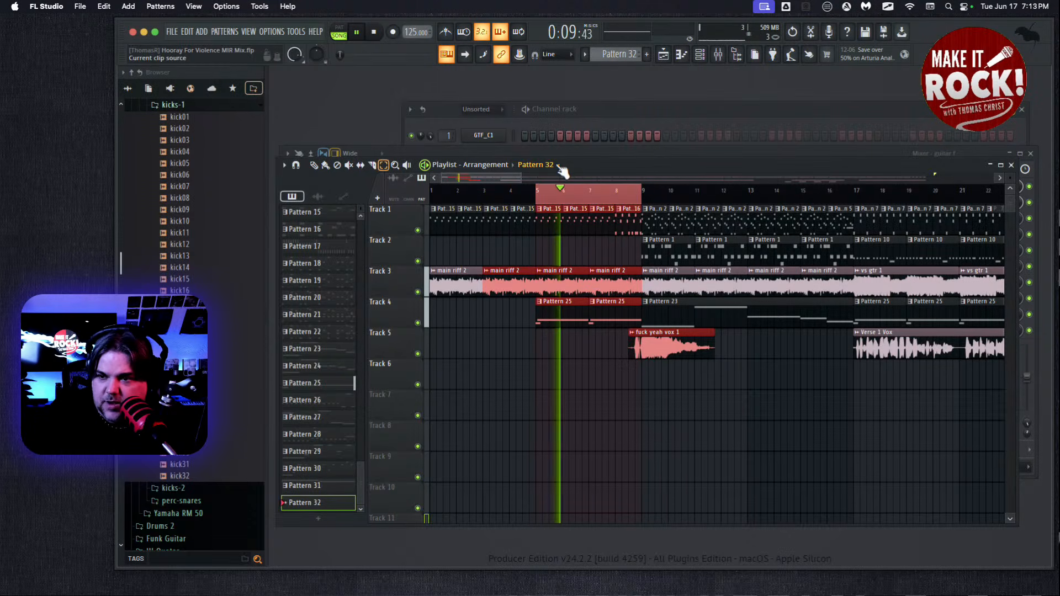
Raise the drumb track's mixer fader to 68% (-7.7 dB) while the loop plays
{"action": "left_click", "coordinate": [470, 154]}
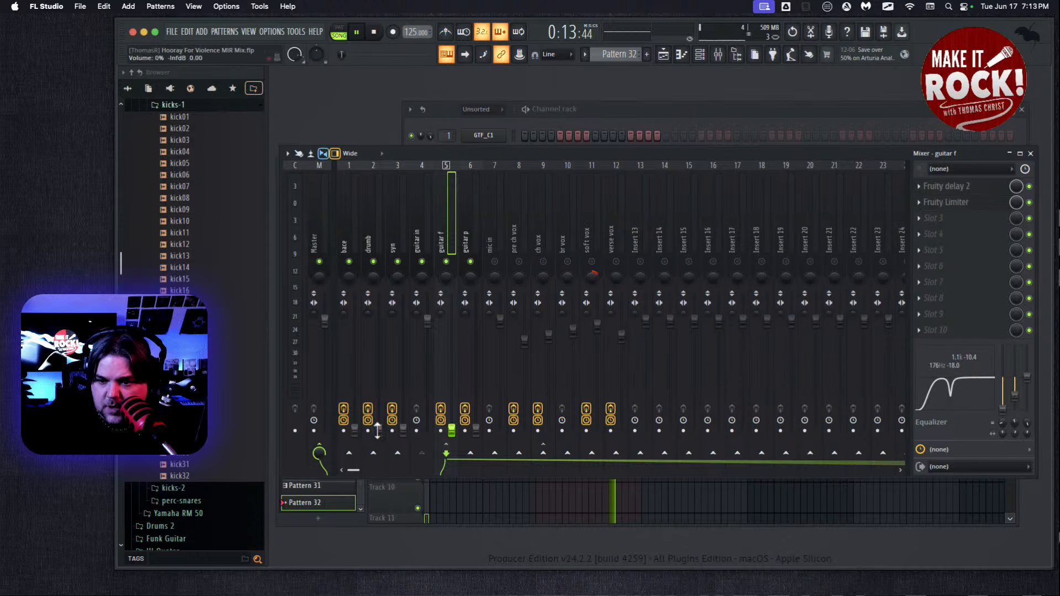
{"action": "left_click_drag", "start_coordinate": [376, 431], "coordinate": [373, 385]}
{"action": "left_click_drag", "start_coordinate": [374, 339], "coordinate": [363, 281]}
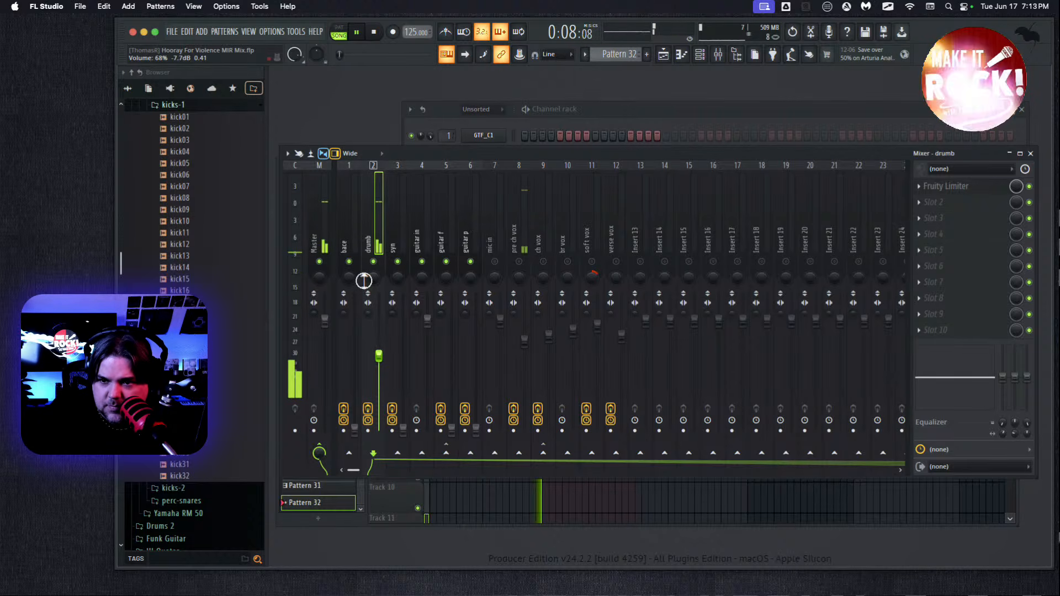
Loop bars 9 through 16 in the playlist and raise the bace track's mixer fader by ear under the drums
{"action": "left_click", "coordinate": [319, 524]}
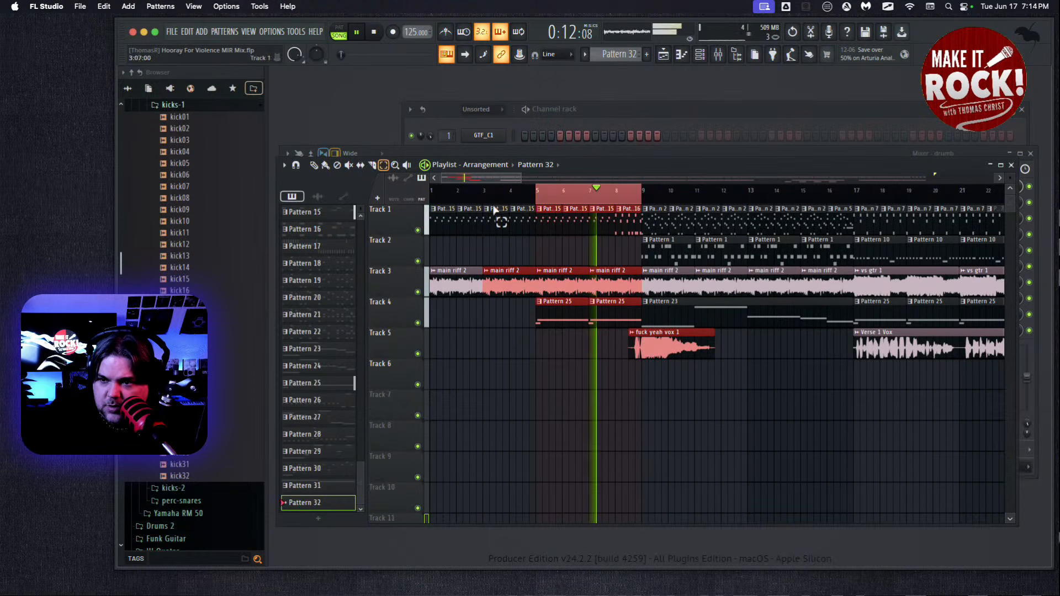
{"action": "left_click_drag", "start_coordinate": [643, 199], "coordinate": [850, 210]}
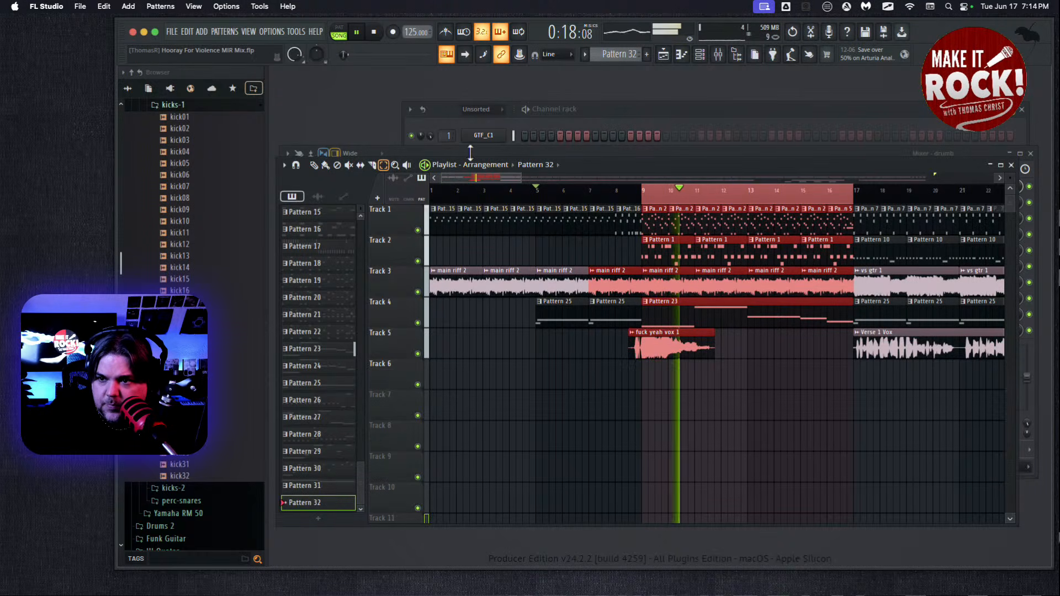
{"action": "key", "text": "F9"}
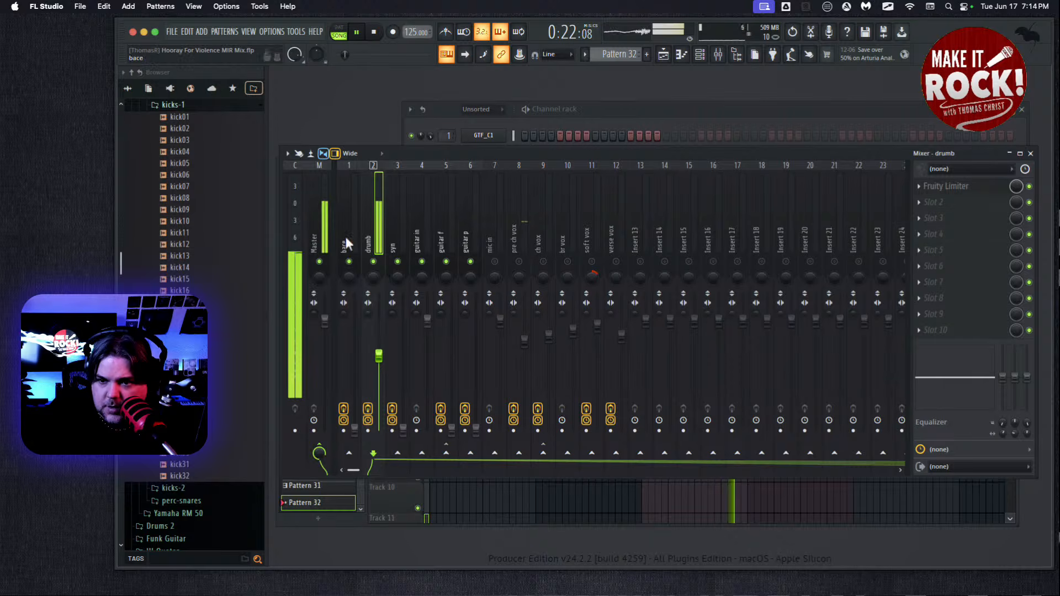
{"action": "left_click_drag", "start_coordinate": [352, 429], "coordinate": [353, 303]}
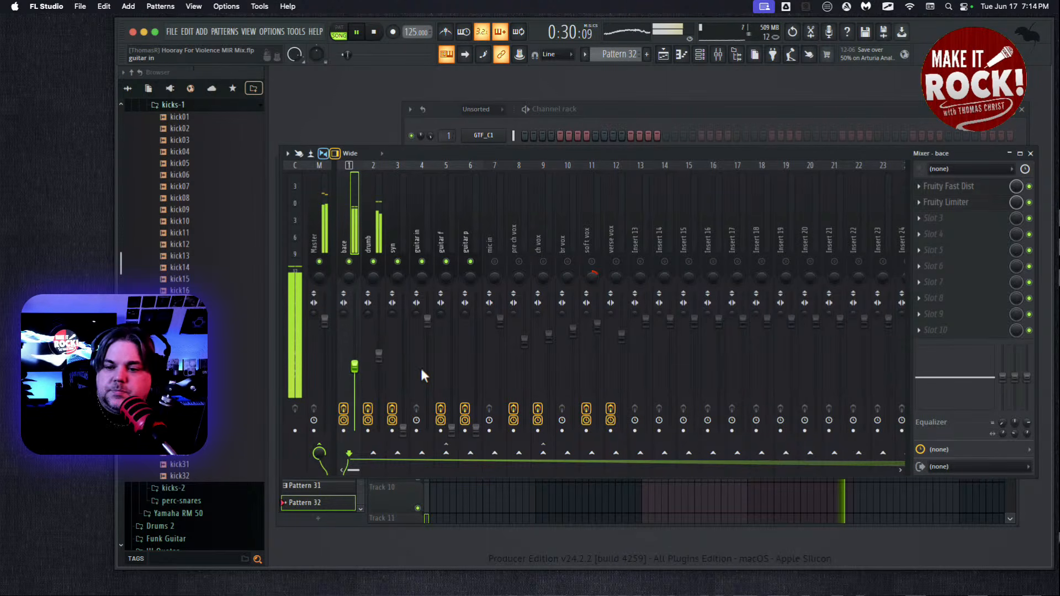
Stop playback, raise the syn track's mixer fader to 60% (-9.9 dB) and audition it by restarting the loop
{"action": "left_click", "coordinate": [376, 33]}
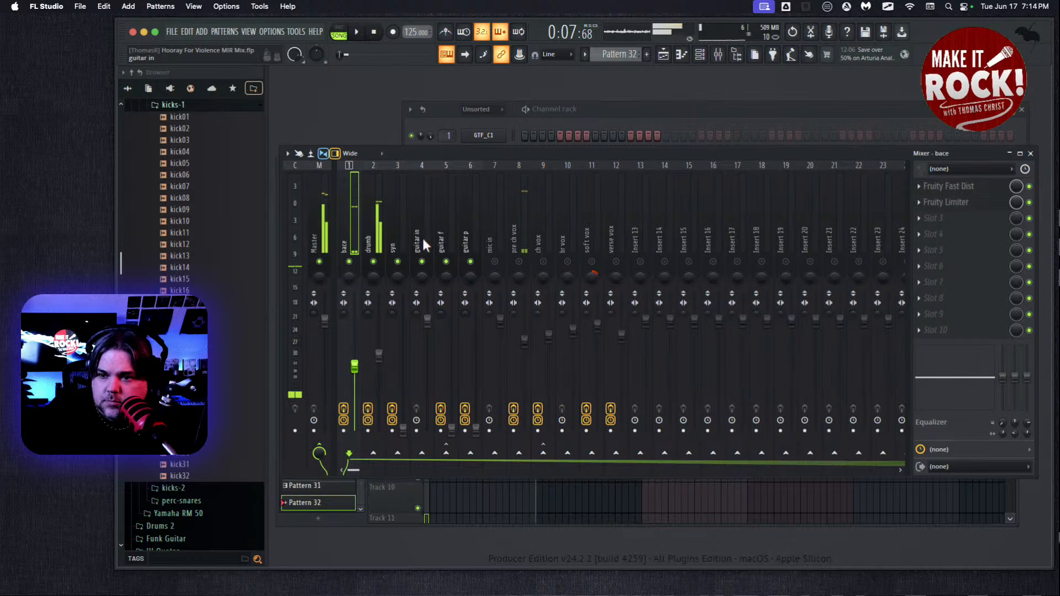
{"action": "left_click", "coordinate": [393, 227]}
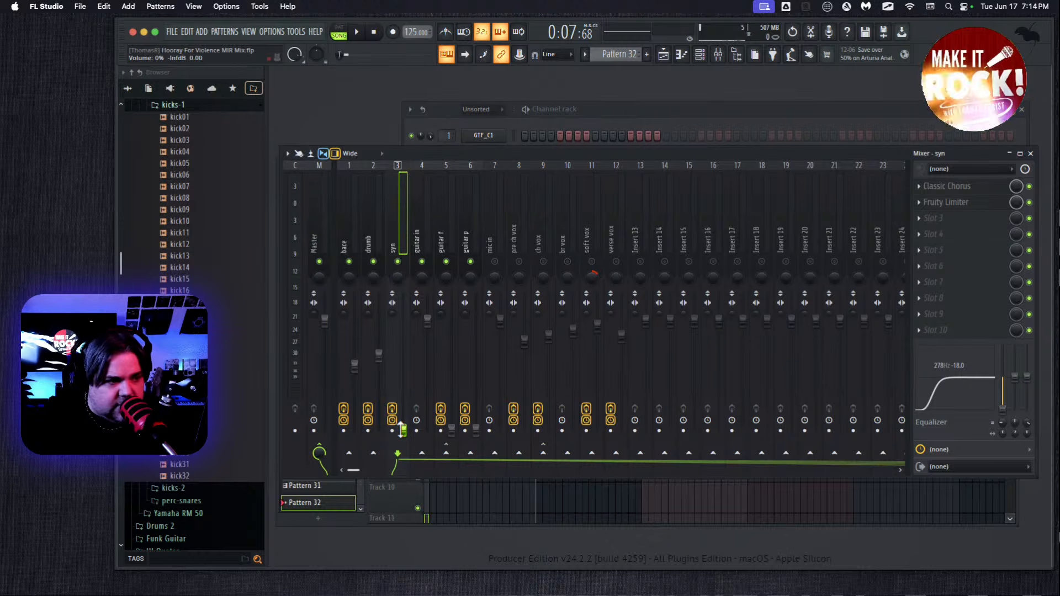
{"action": "left_click_drag", "start_coordinate": [403, 428], "coordinate": [395, 302]}
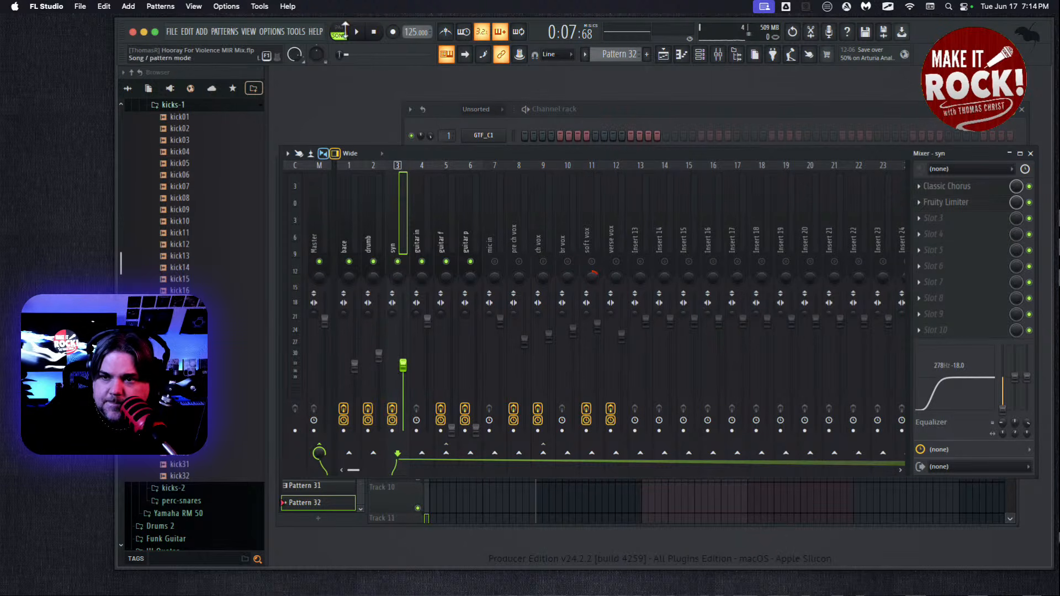
{"action": "left_click", "coordinate": [356, 31]}
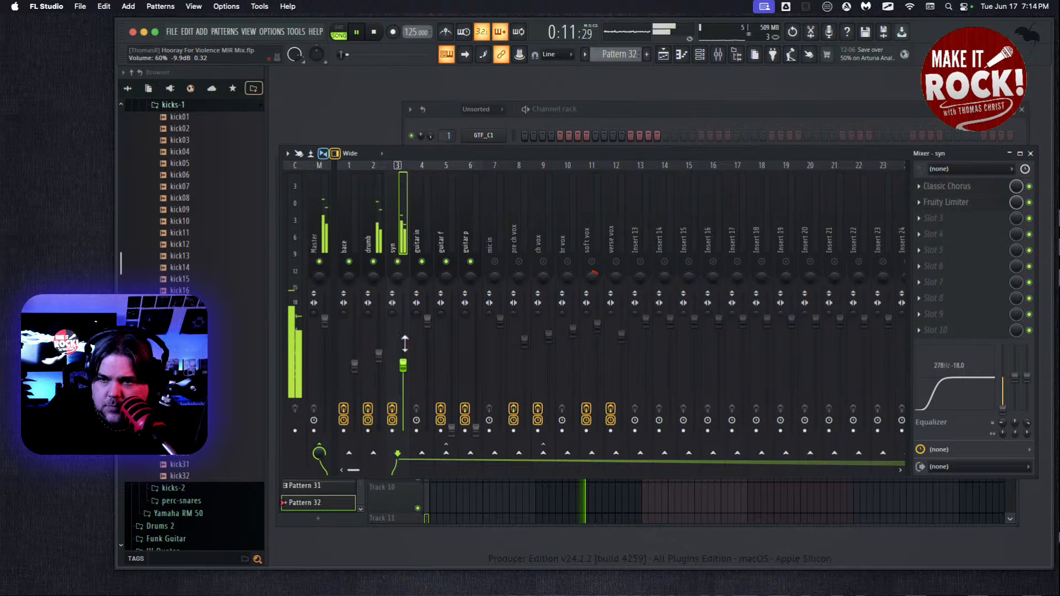
{"action": "left_click", "coordinate": [358, 32]}
{"action": "left_click", "coordinate": [357, 32]}
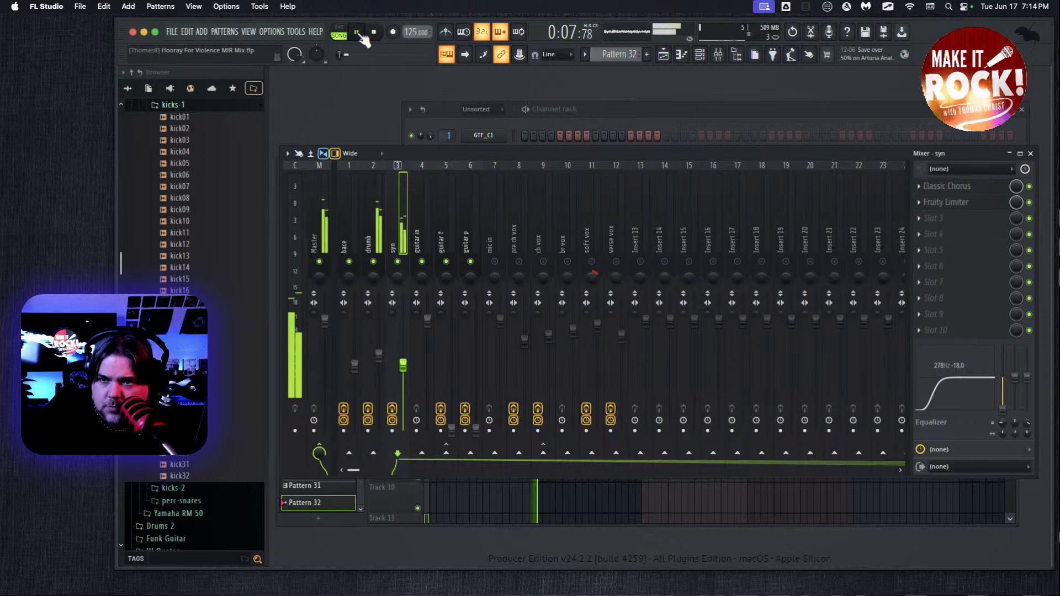
Reselect bars 9 through 16 in the playlist as the loop and play it
{"action": "left_click", "coordinate": [388, 525]}
{"action": "right_click", "coordinate": [673, 188]}
{"action": "left_click_drag", "start_coordinate": [648, 193], "coordinate": [856, 199]}
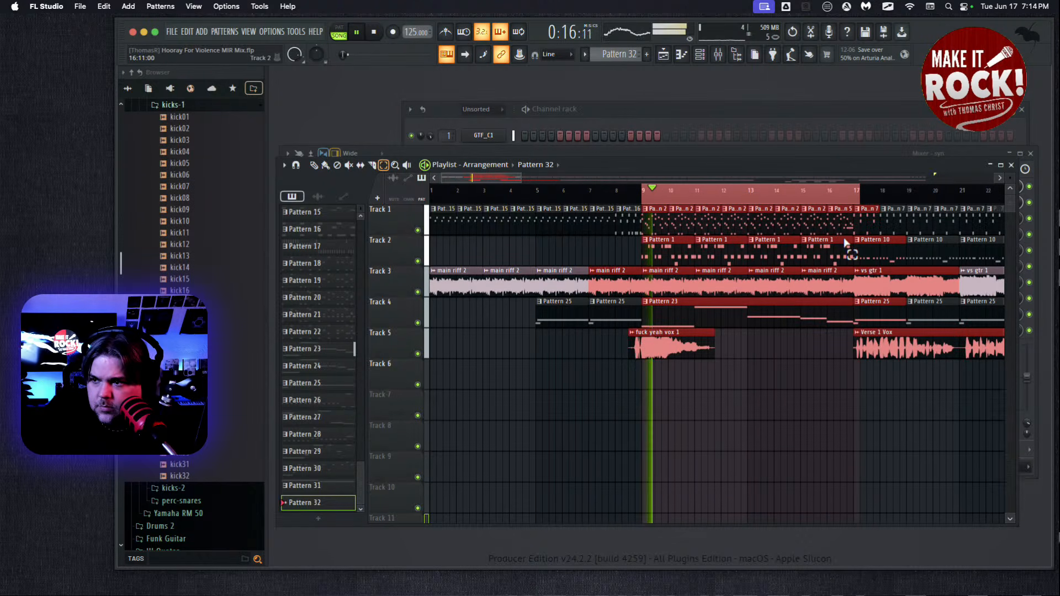
{"action": "left_click_drag", "start_coordinate": [644, 200], "coordinate": [861, 215]}
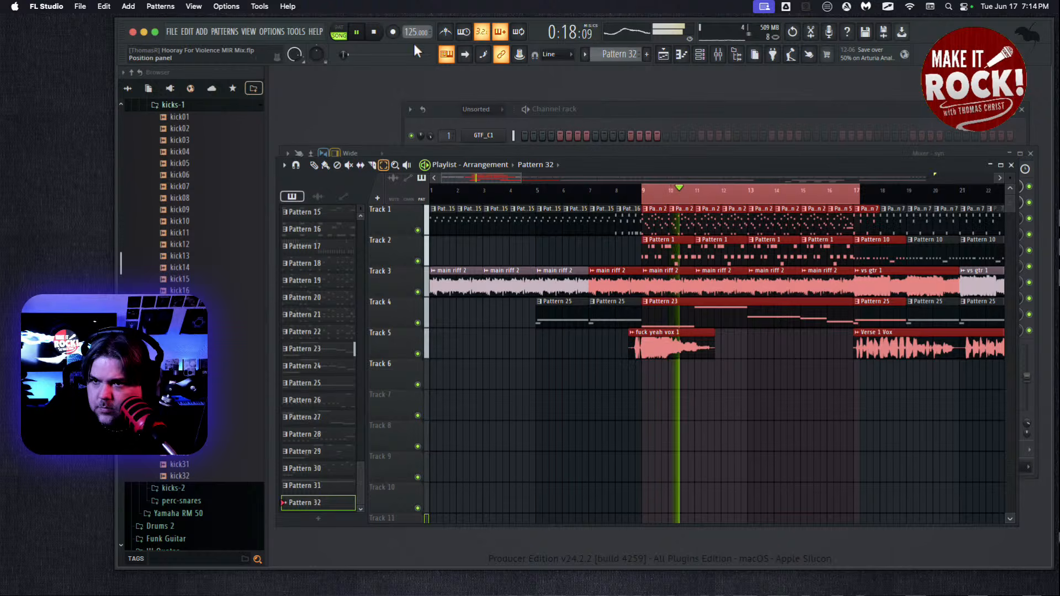
{"action": "left_click", "coordinate": [357, 32]}
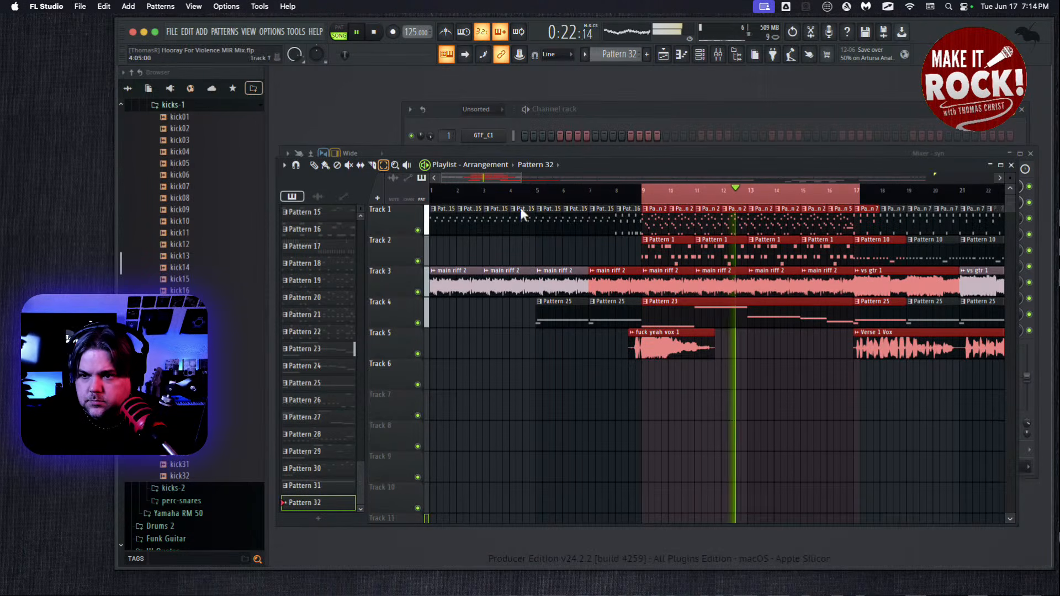
Shift the playlist window down to clear the mixer, then fine-tune the syn fader to 58% (-10.3 dB) and stop playback
{"action": "left_click_drag", "start_coordinate": [588, 164], "coordinate": [593, 204]}
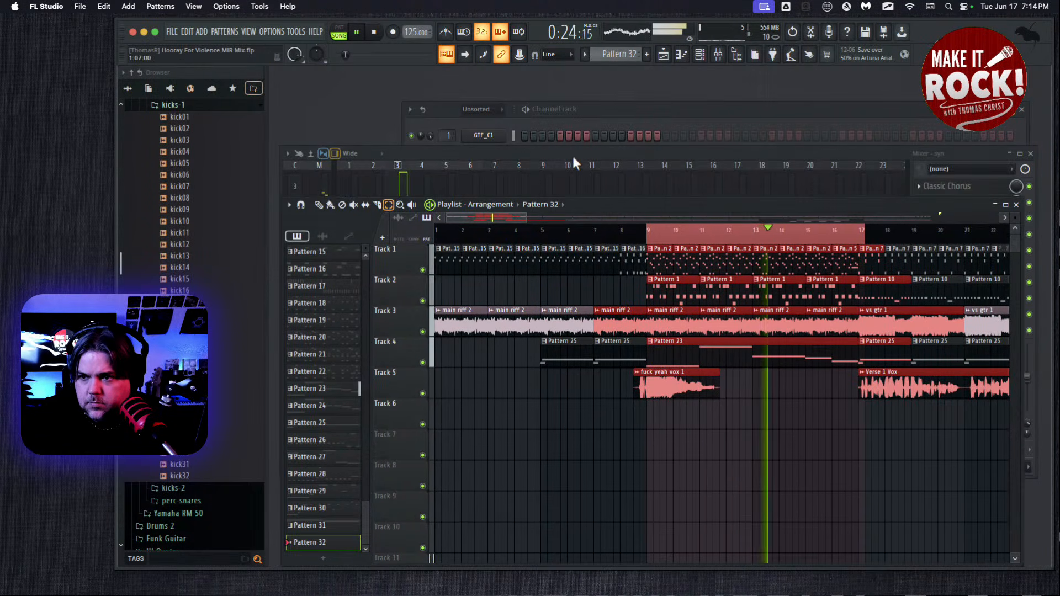
{"action": "left_click", "coordinate": [572, 157]}
{"action": "mouse_move", "coordinate": [409, 347]}
{"action": "left_mouse_down"}
{"action": "mouse_move", "coordinate": [403, 380]}
{"action": "mouse_move", "coordinate": [404, 366]}
{"action": "left_mouse_up"}
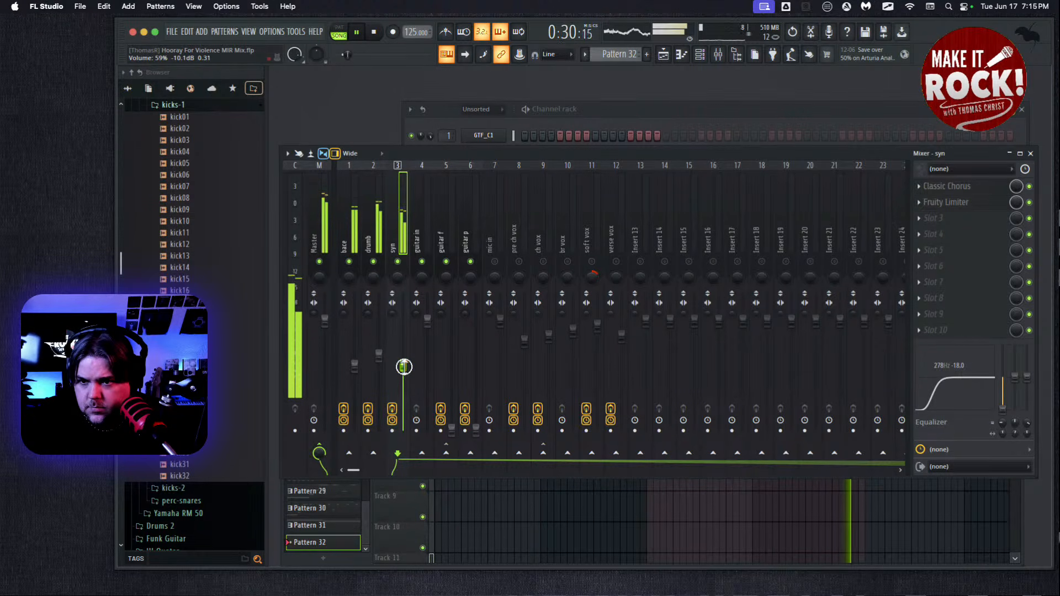
{"action": "left_click_drag", "start_coordinate": [404, 367], "coordinate": [404, 368]}
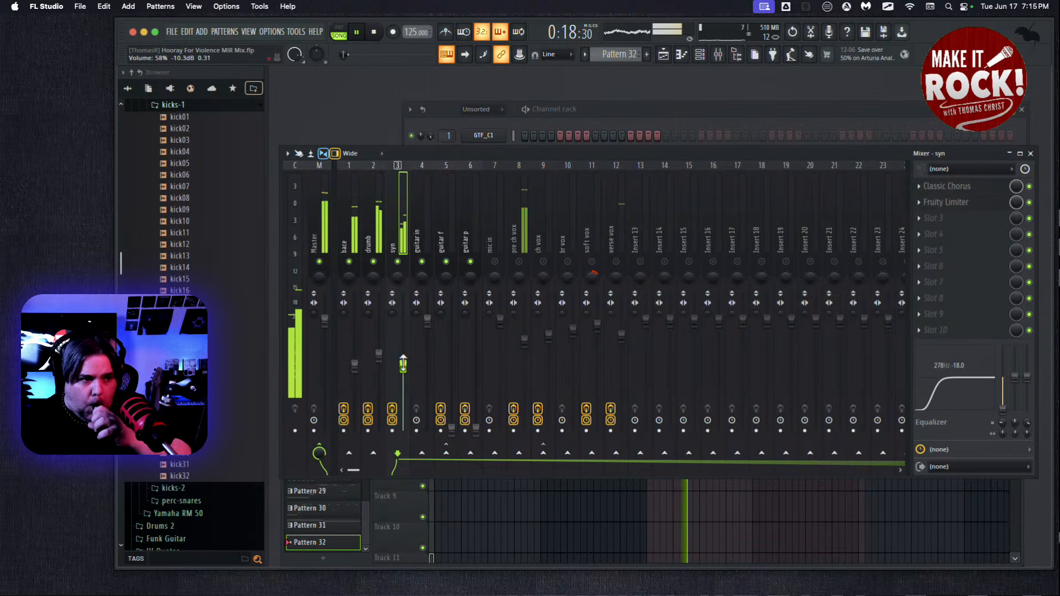
{"action": "left_click", "coordinate": [376, 32]}
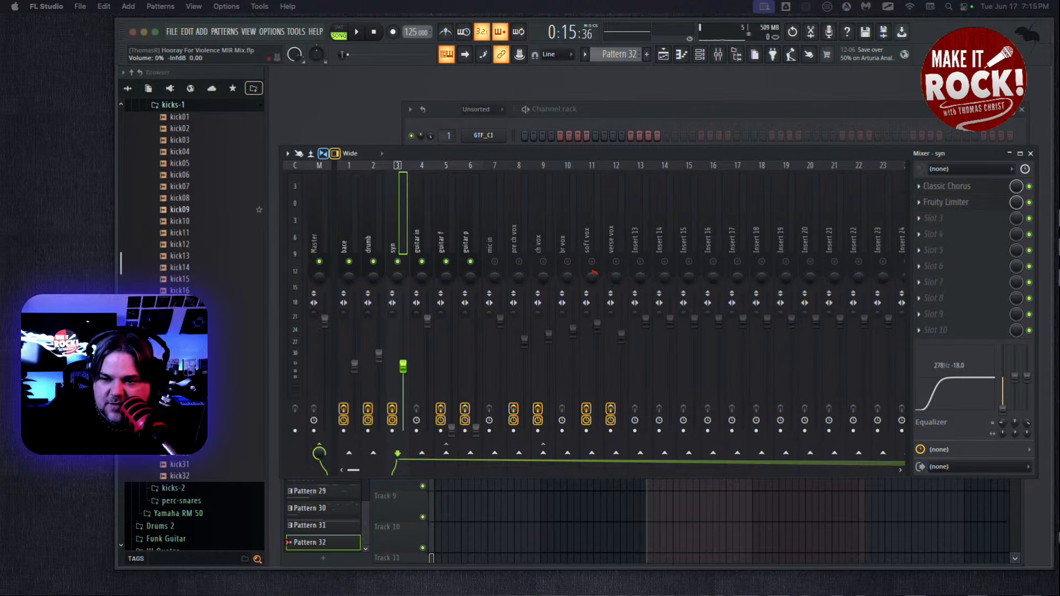
Raise the guitar f track's mixer fader by ear against the drums, bass and synth while bars 9 through 16 loop
{"action": "left_click", "coordinate": [452, 419]}
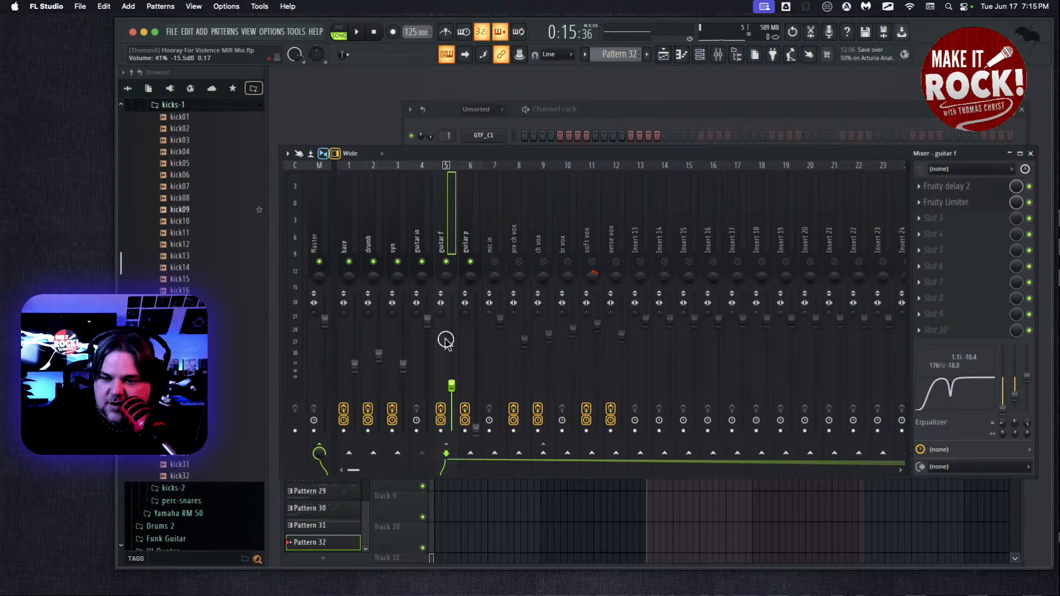
{"action": "left_click", "coordinate": [359, 32]}
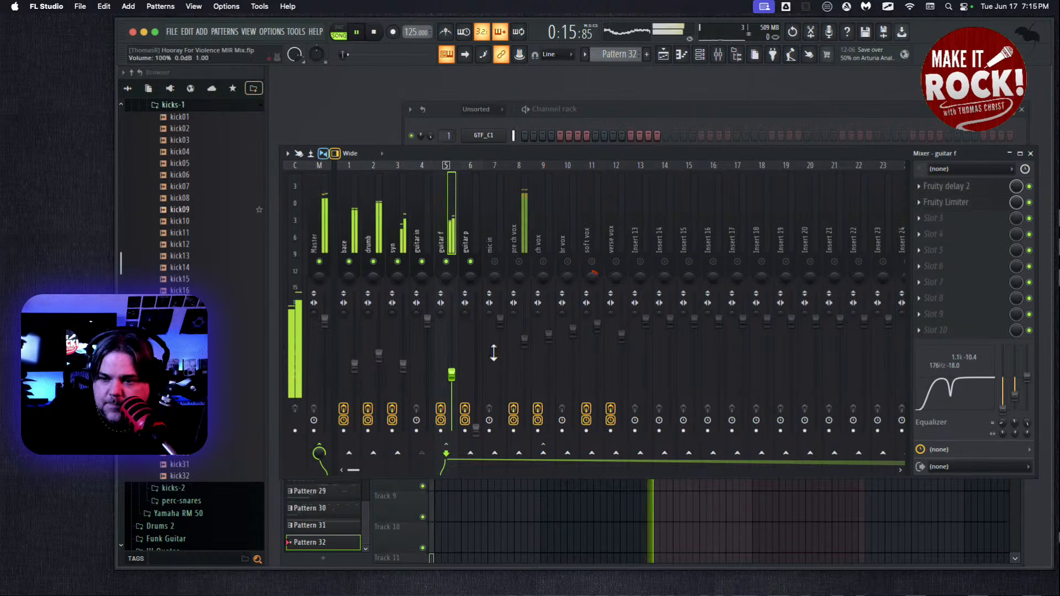
{"action": "left_click_drag", "start_coordinate": [451, 376], "coordinate": [458, 333]}
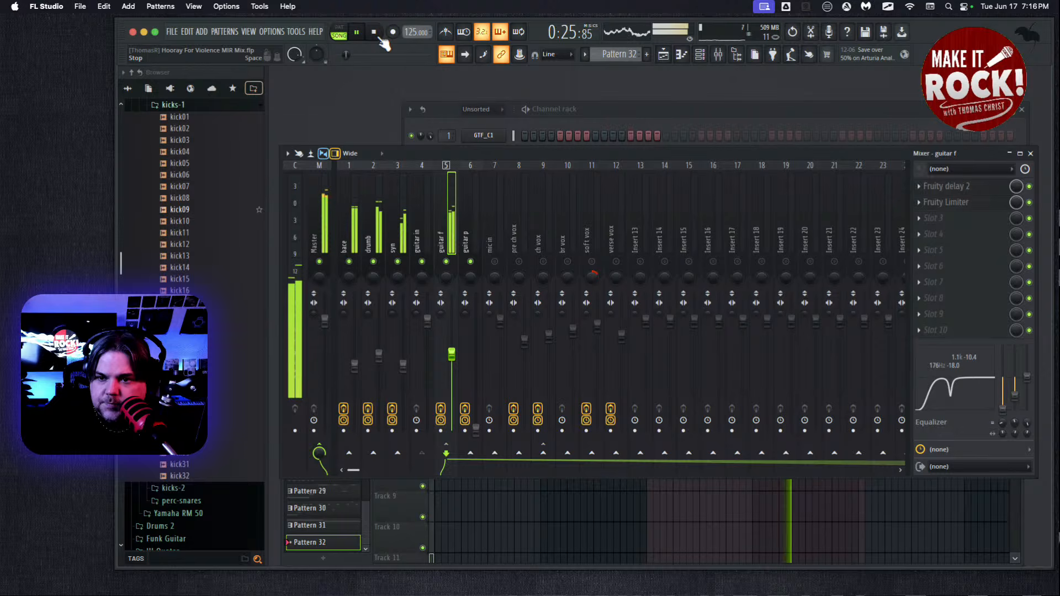
{"action": "left_click_drag", "start_coordinate": [451, 352], "coordinate": [453, 350]}
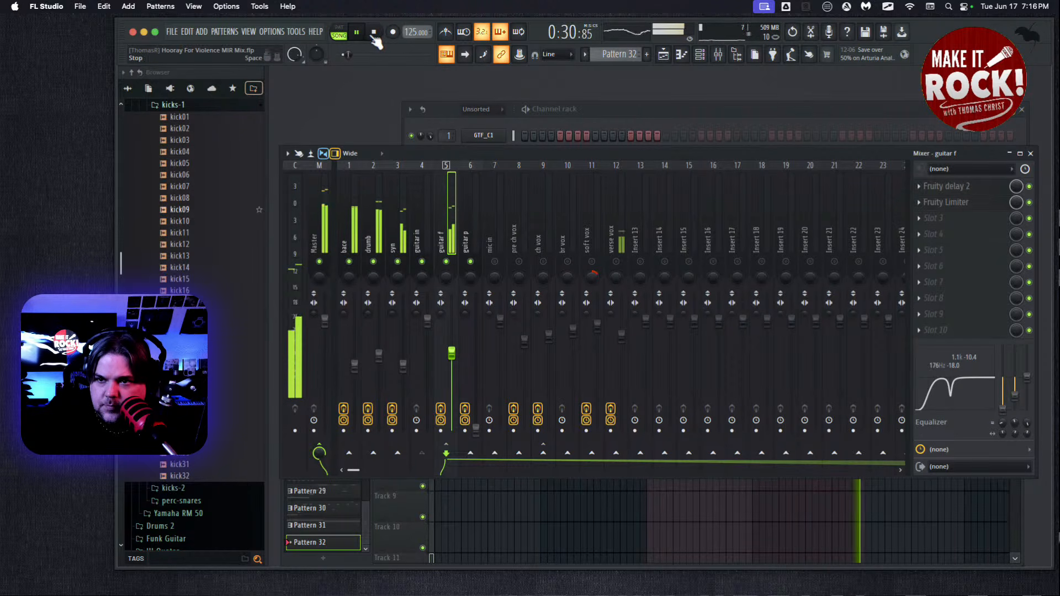
{"action": "left_click", "coordinate": [374, 32]}
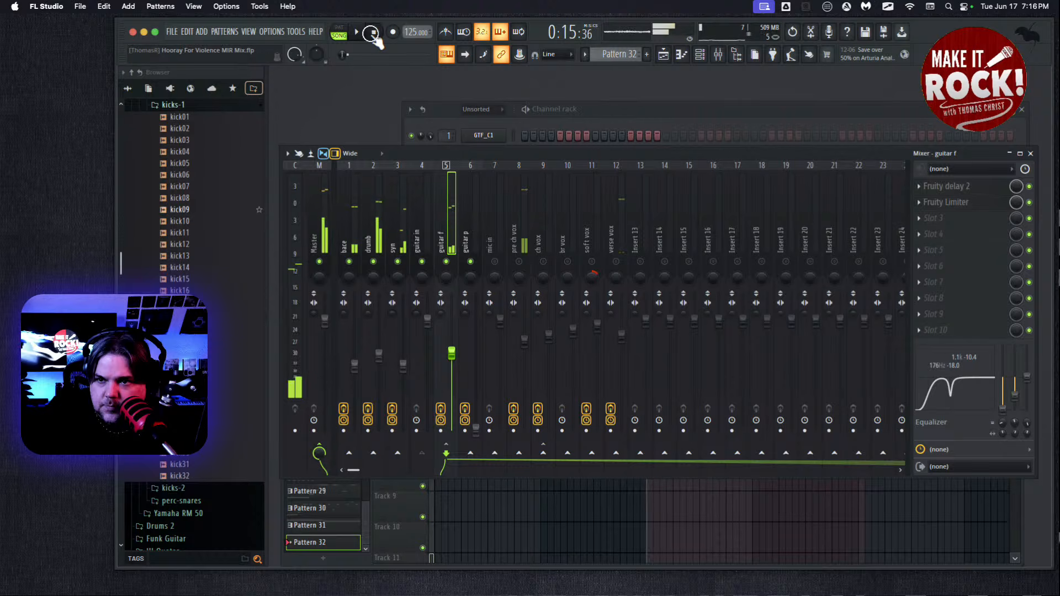
{"action": "key", "text": "space"}
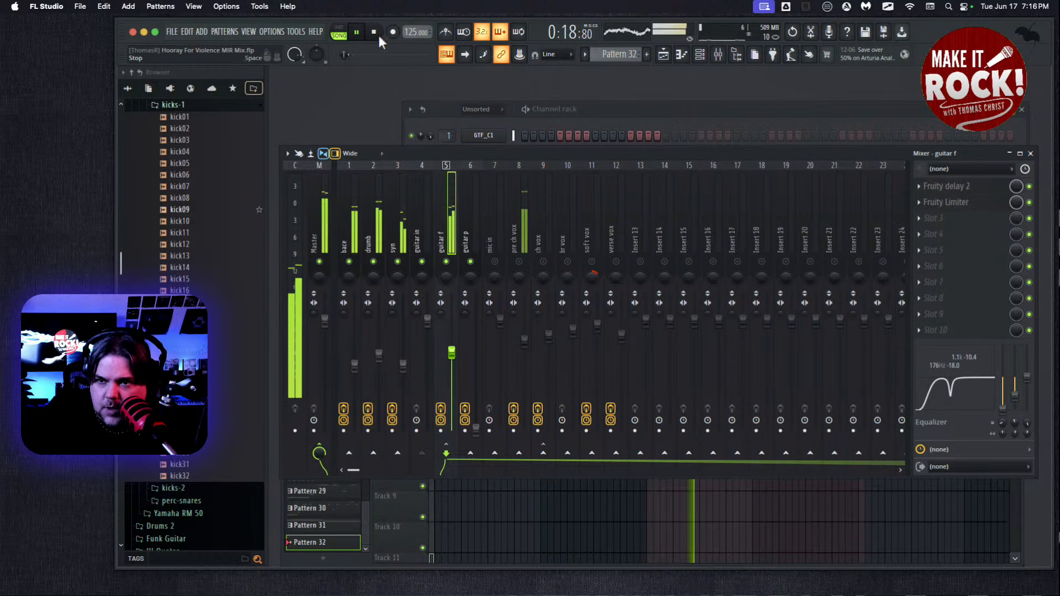
{"action": "left_click", "coordinate": [375, 32]}
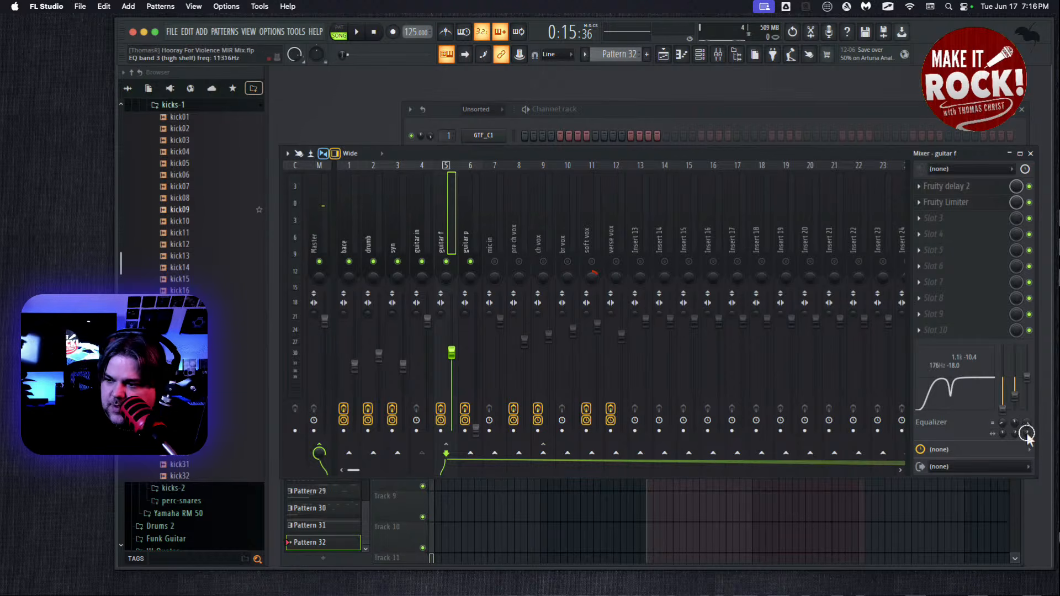
Boost the guitar f track's high-shelf EQ band by 3.2 dB at about 2.9 kHz, checking it against the playing loop
{"action": "left_click_drag", "start_coordinate": [1028, 378], "coordinate": [1029, 371]}
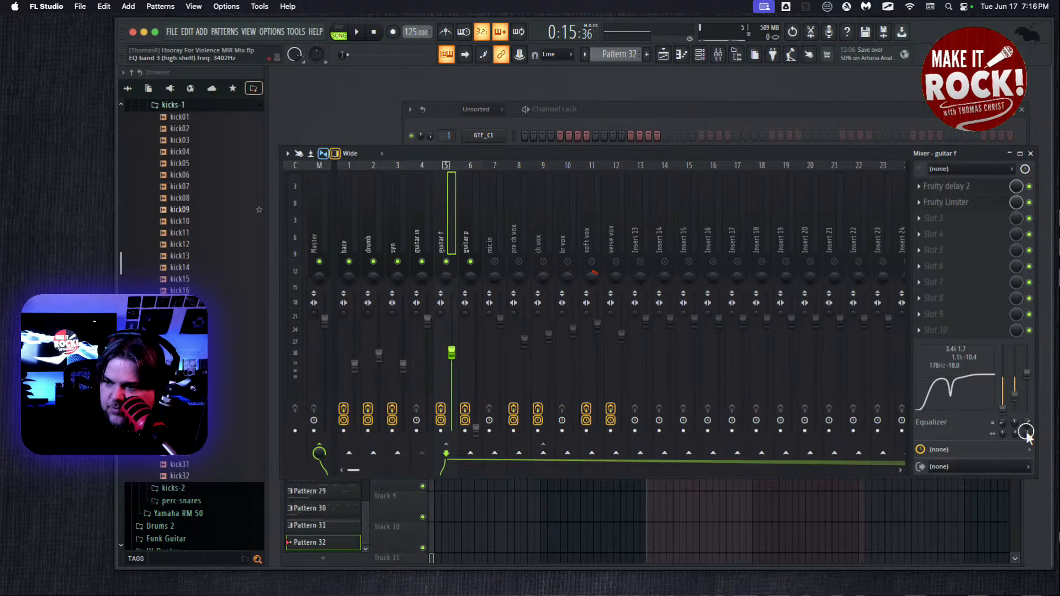
{"action": "left_click_drag", "start_coordinate": [1026, 378], "coordinate": [1027, 375]}
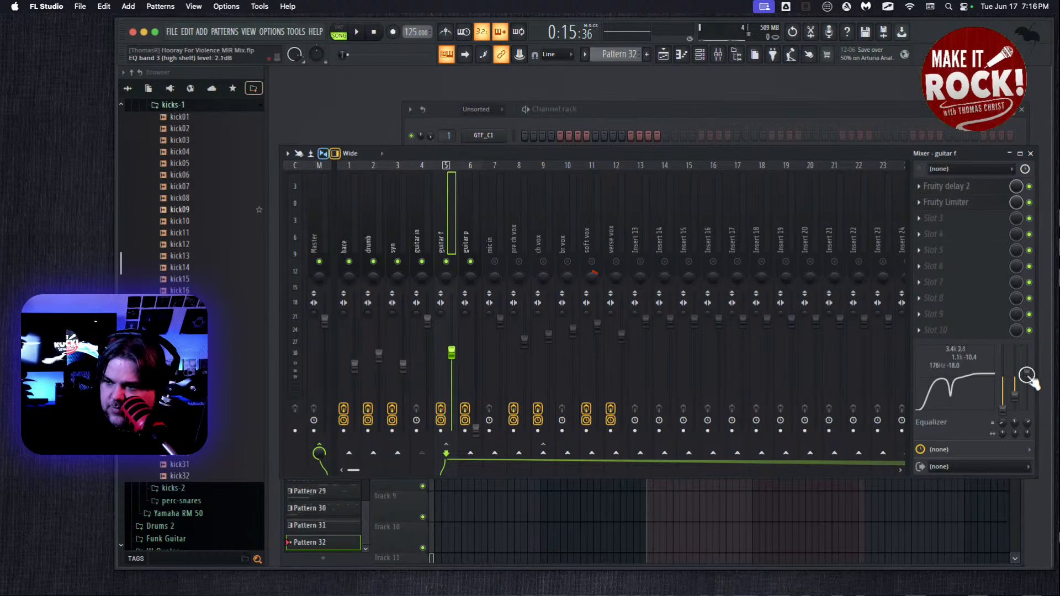
{"action": "left_click", "coordinate": [358, 33]}
{"action": "left_click_drag", "start_coordinate": [1026, 368], "coordinate": [1026, 369]}
{"action": "left_click_drag", "start_coordinate": [1027, 424], "coordinate": [1027, 431]}
{"action": "left_click_drag", "start_coordinate": [1026, 370], "coordinate": [1025, 373]}
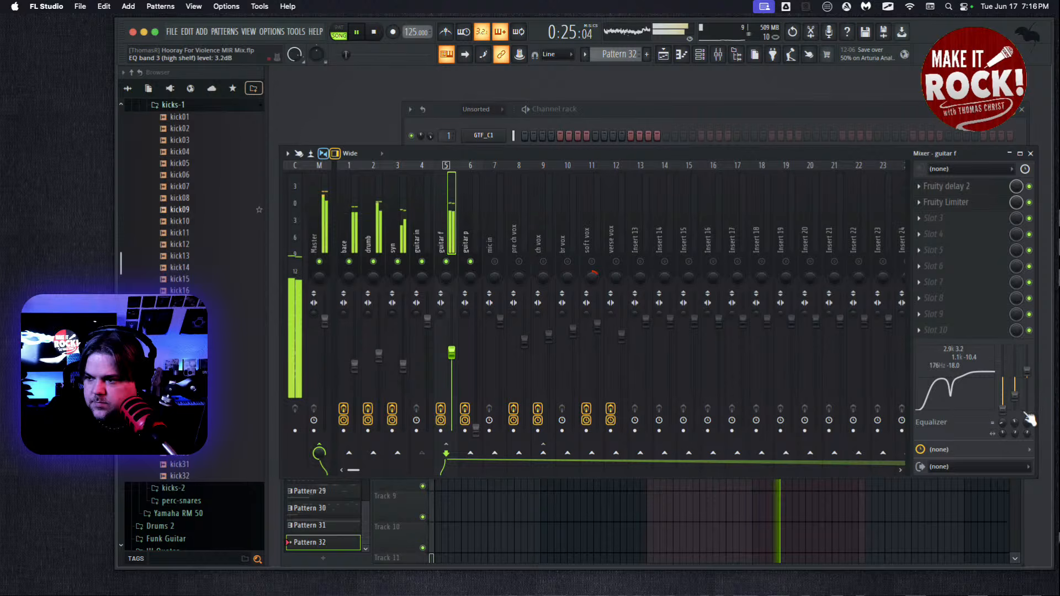
{"action": "left_click", "coordinate": [373, 32]}
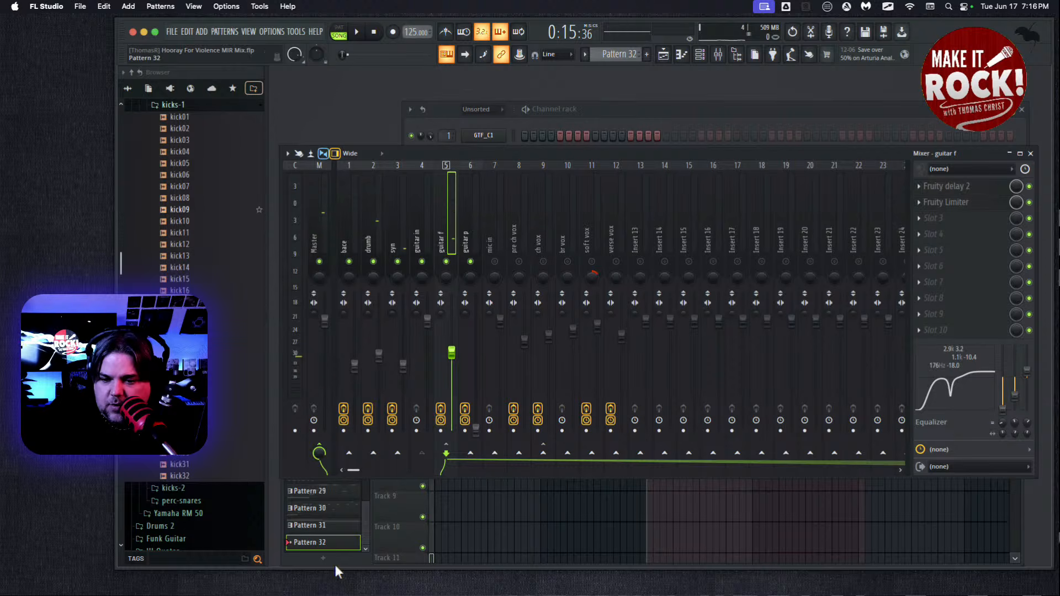
Select bars 17 through 24, the start of the first verse, as the playlist loop and play it
{"action": "left_click", "coordinate": [361, 562]}
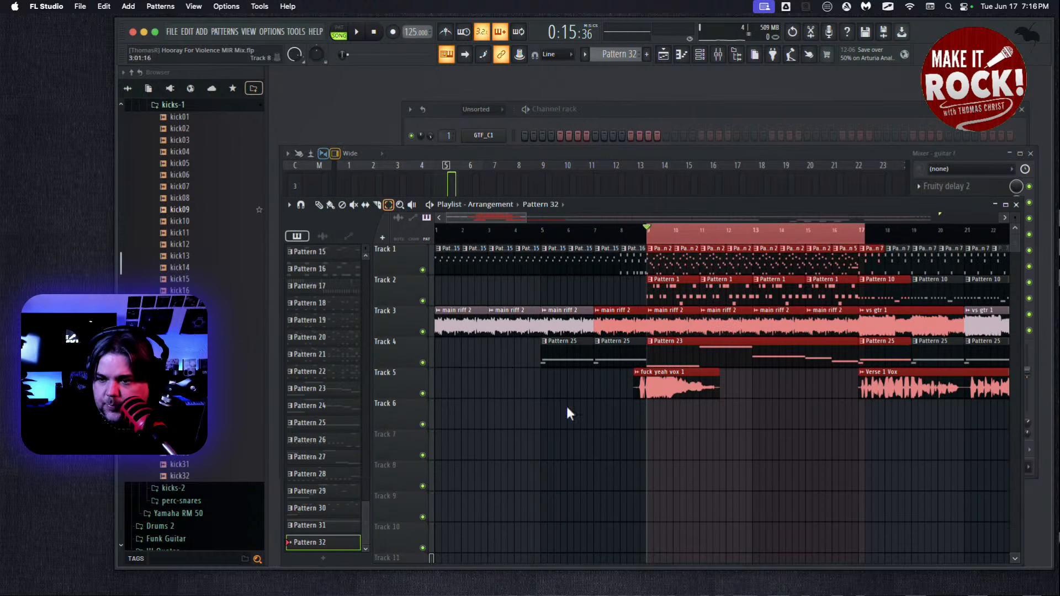
{"action": "left_click_drag", "start_coordinate": [492, 218], "coordinate": [756, 259]}
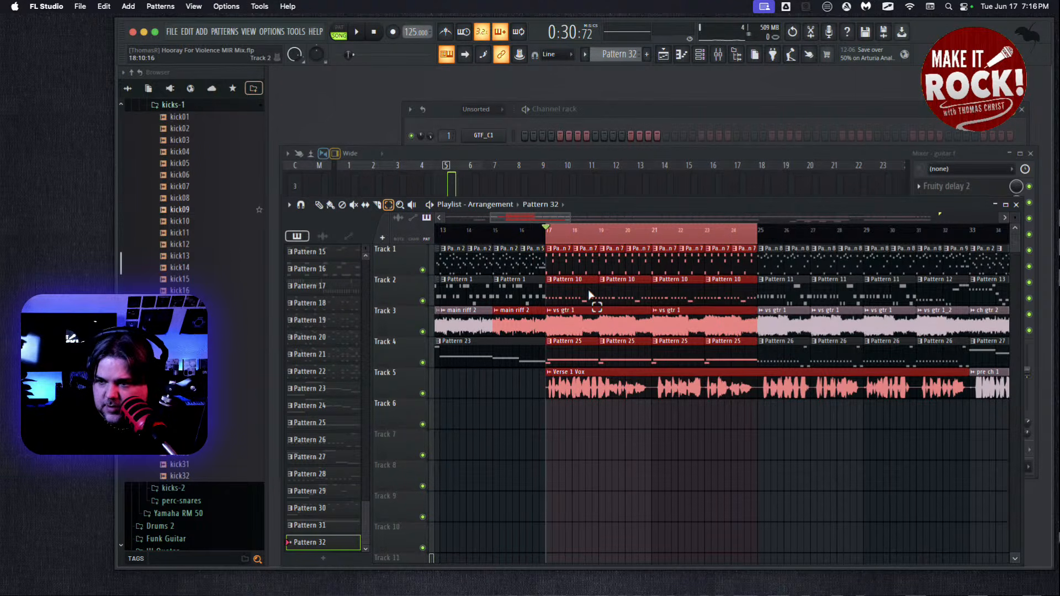
{"action": "left_click", "coordinate": [357, 39]}
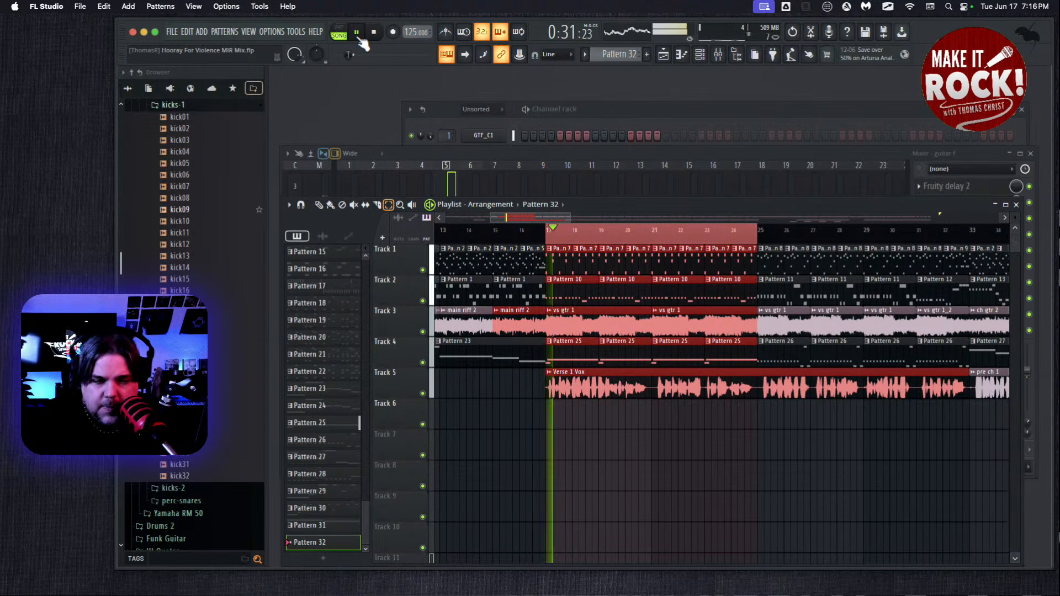
Raise the guitar p track's mixer fader by ear in the verse loop and nudge the guitar f fader up slightly
{"action": "left_click", "coordinate": [503, 155]}
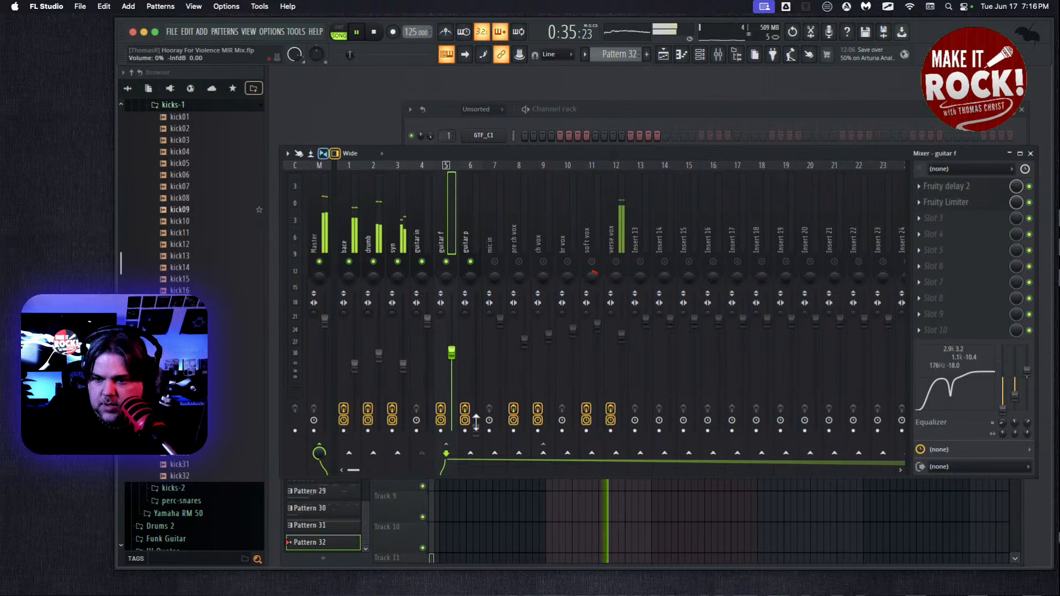
{"action": "left_click_drag", "start_coordinate": [474, 426], "coordinate": [484, 275]}
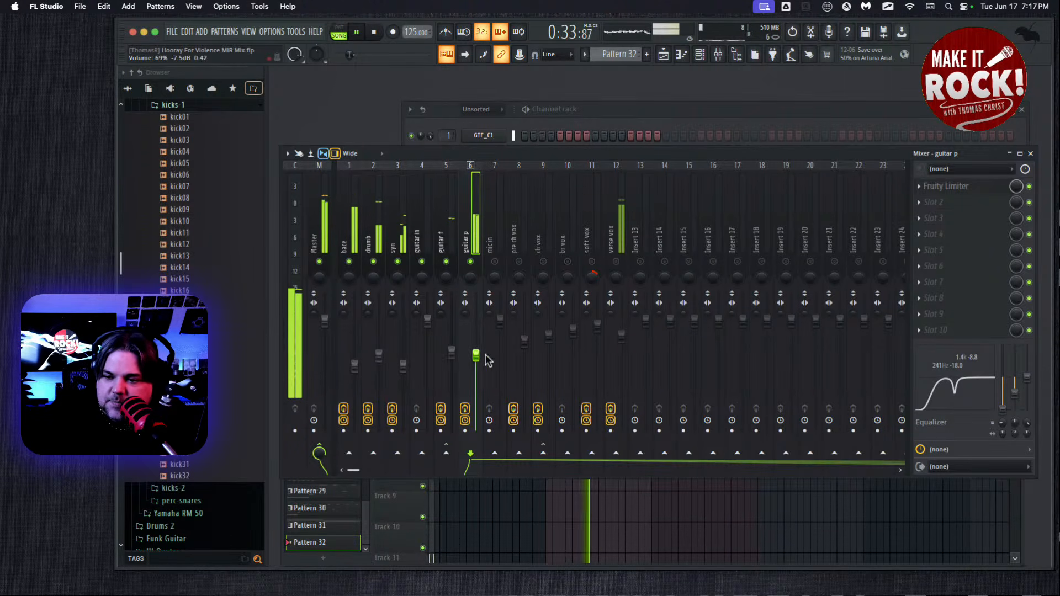
{"action": "mouse_move", "coordinate": [475, 356]}
{"action": "left_mouse_down"}
{"action": "mouse_move", "coordinate": [477, 322]}
{"action": "mouse_move", "coordinate": [477, 349]}
{"action": "left_mouse_up"}
{"action": "left_click", "coordinate": [451, 350]}
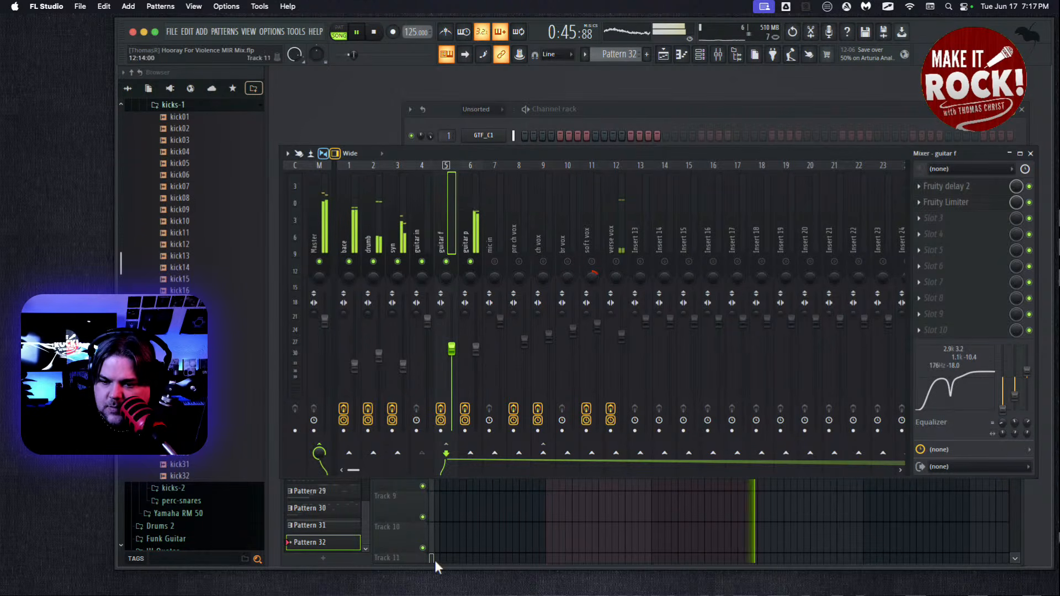
Loop bars 15 and 16 in the playlist to listen to the main riff leading into the verse
{"action": "left_click", "coordinate": [418, 564]}
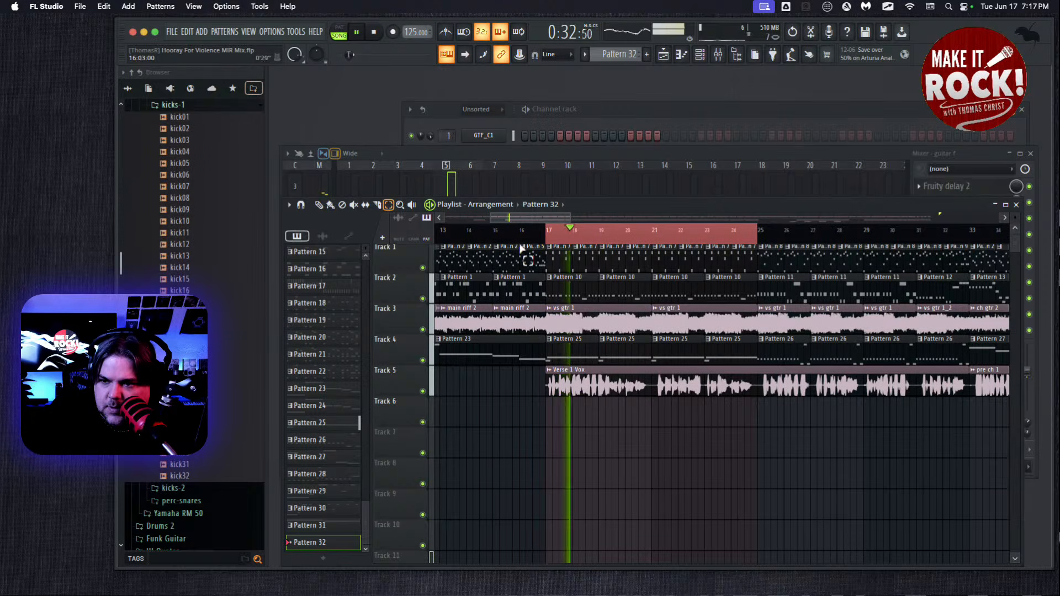
{"action": "left_click_drag", "start_coordinate": [492, 231], "coordinate": [547, 232]}
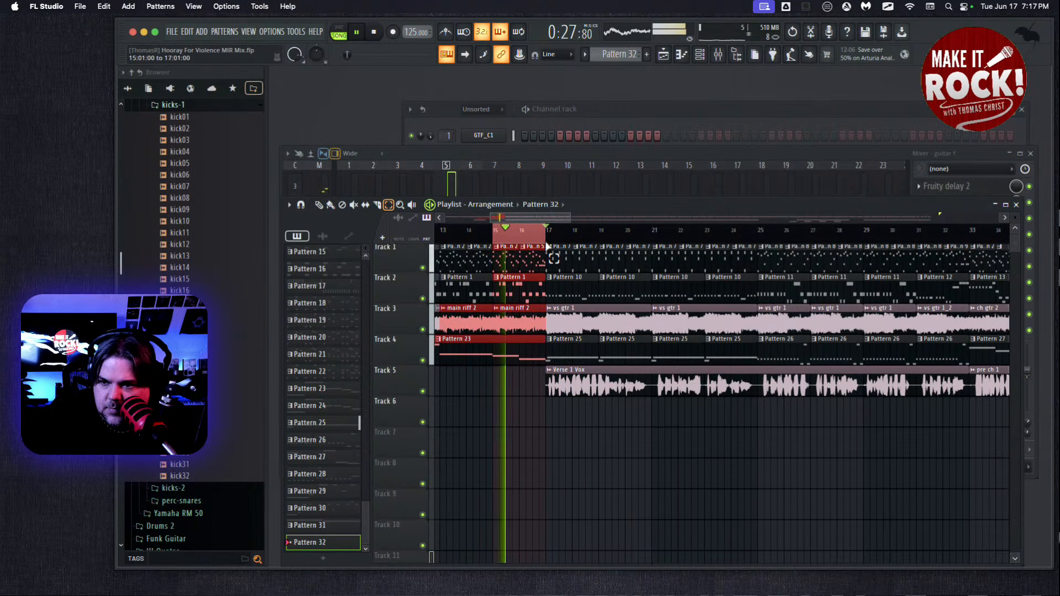
{"action": "left_click", "coordinate": [373, 32]}
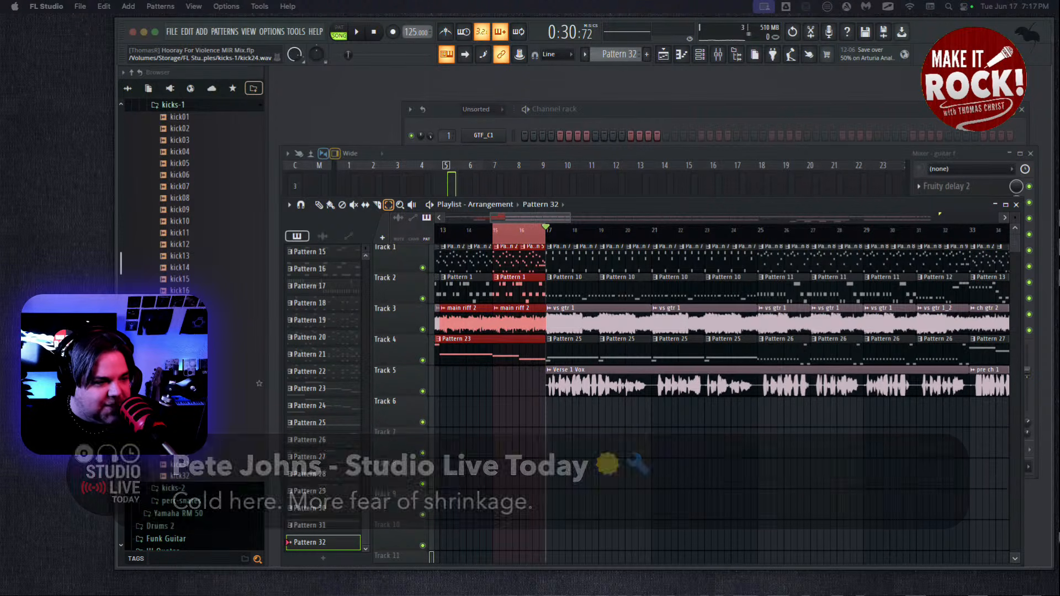
Loop bars 25 through 32 in the playlist and play the second half of the verse to check the balance
{"action": "left_click_drag", "start_coordinate": [533, 217], "coordinate": [773, 258]}
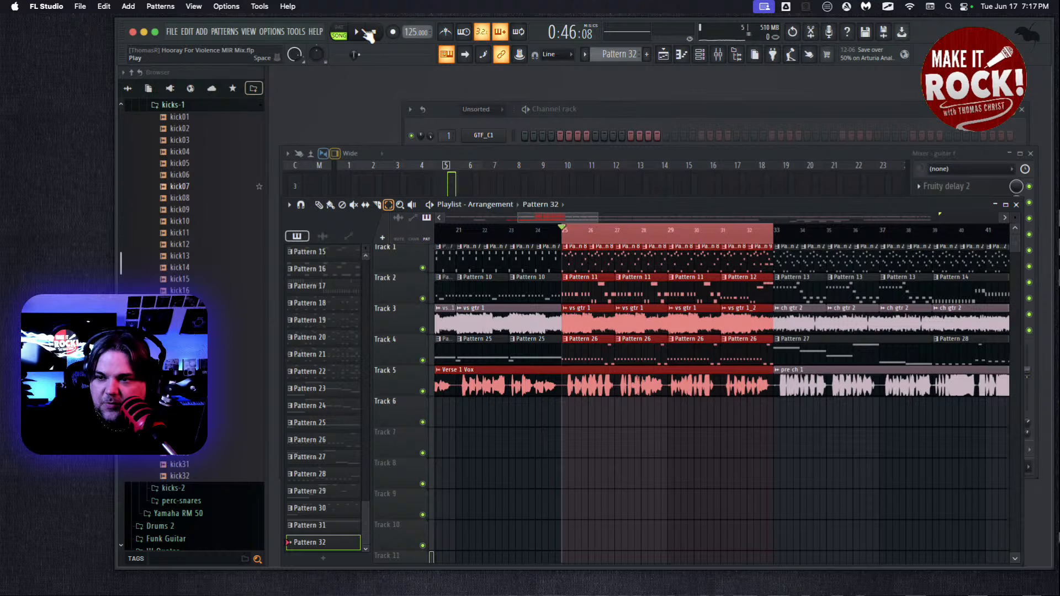
{"action": "left_click", "coordinate": [361, 30]}
{"action": "left_click", "coordinate": [372, 31]}
Loop bars 33 through 42, the pre-chorus section, and play it to check the instrument levels
{"action": "left_click_drag", "start_coordinate": [544, 217], "coordinate": [587, 217]}
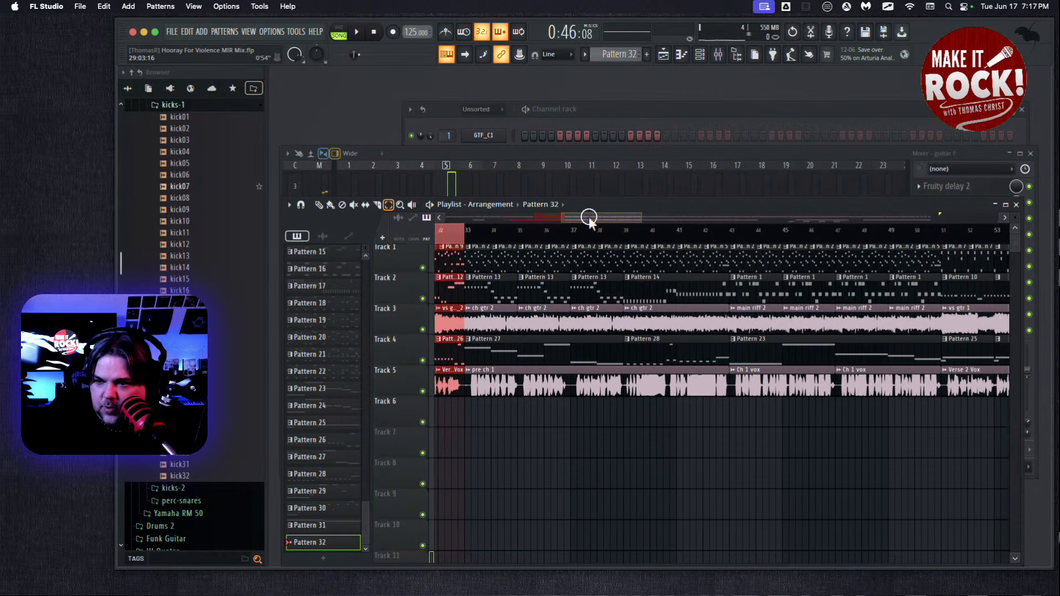
{"action": "left_click_drag", "start_coordinate": [460, 243], "coordinate": [725, 275]}
{"action": "left_click", "coordinate": [357, 32]}
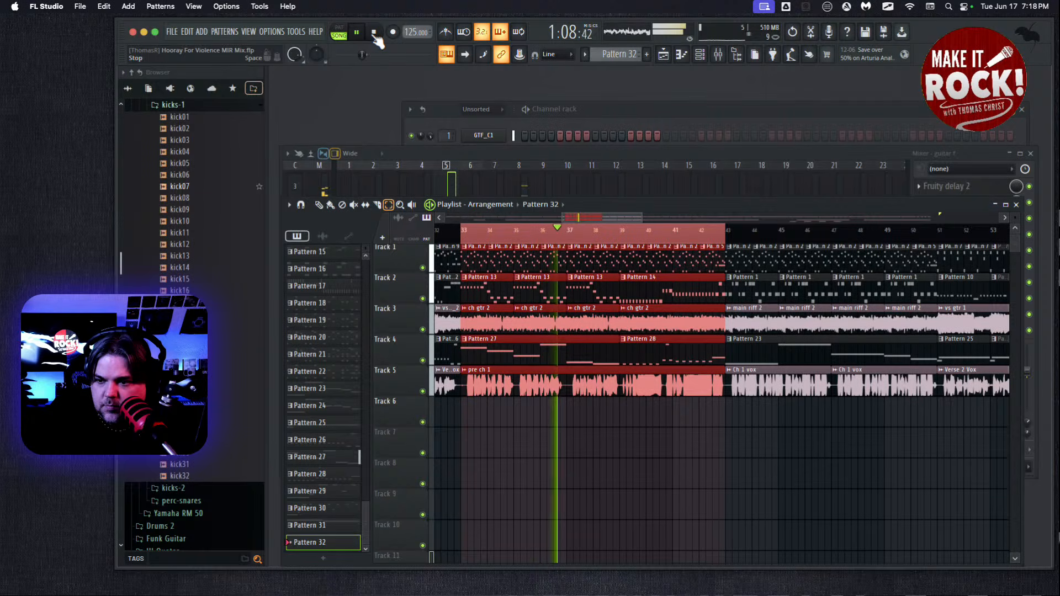
Loop bars 43 through 50, the chorus section, and play it to check the instrument balance
{"action": "left_click", "coordinate": [375, 36]}
{"action": "left_click_drag", "start_coordinate": [610, 217], "coordinate": [647, 218]}
{"action": "left_click_drag", "start_coordinate": [515, 238], "coordinate": [727, 256]}
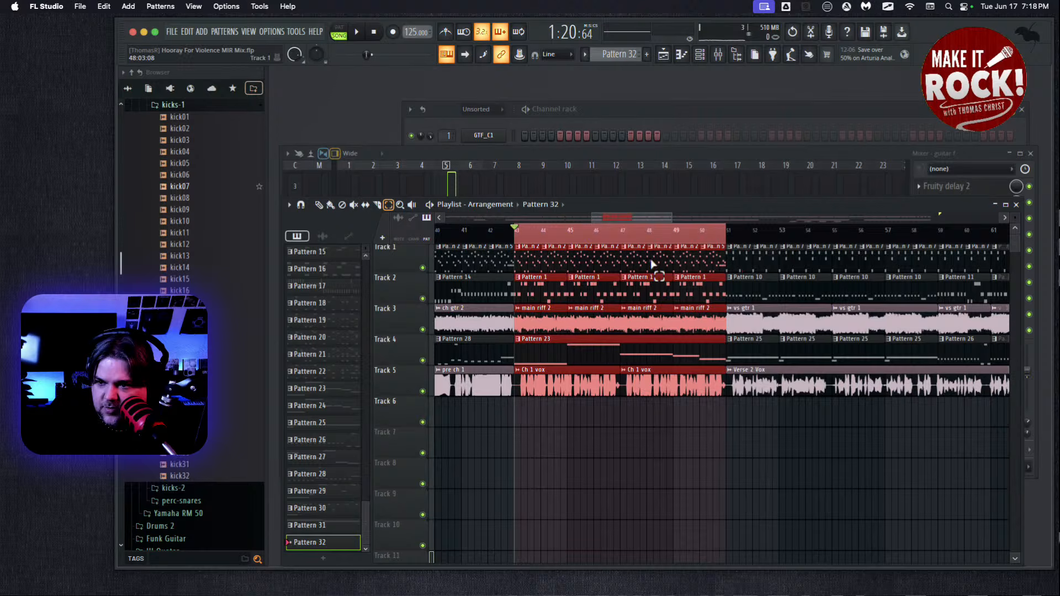
{"action": "left_click", "coordinate": [357, 33]}
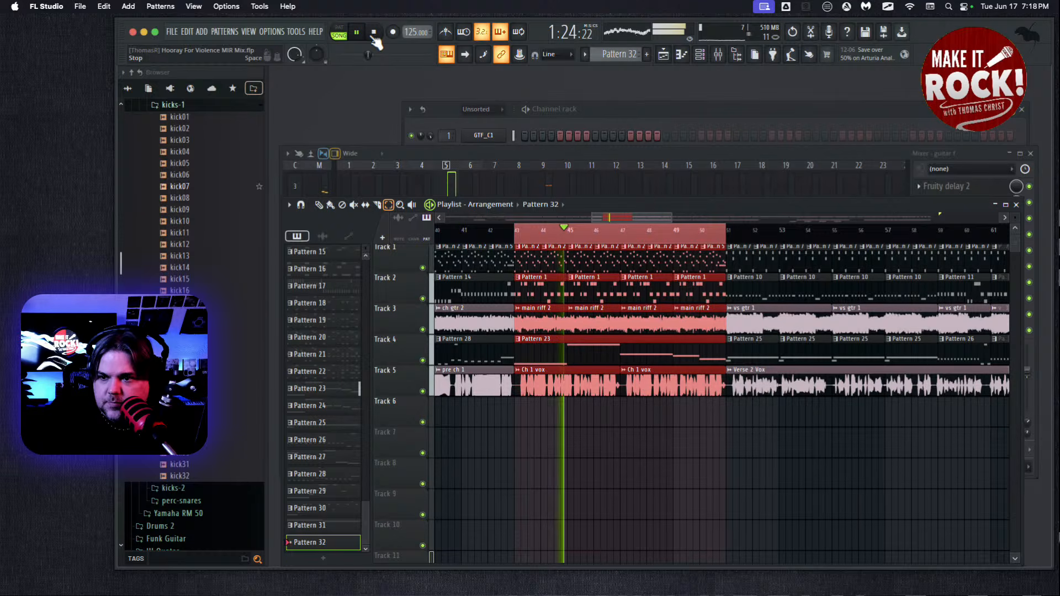
{"action": "left_click", "coordinate": [374, 32]}
Route the bace, drumb and syn mixer tracks to Insert 14 instead of the Master
{"action": "left_click", "coordinate": [516, 149]}
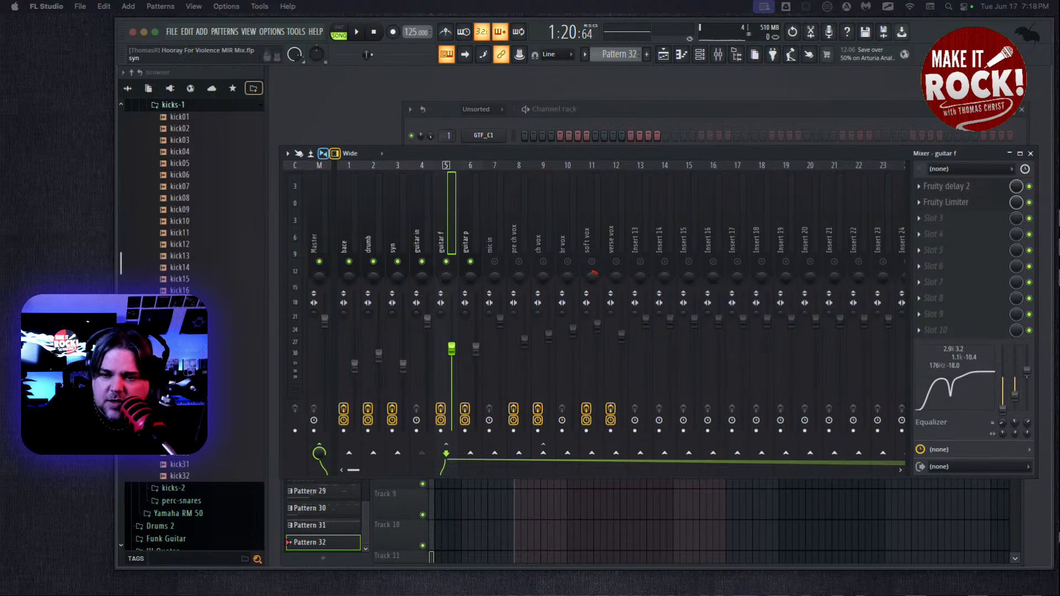
{"action": "left_click", "coordinate": [341, 223]}
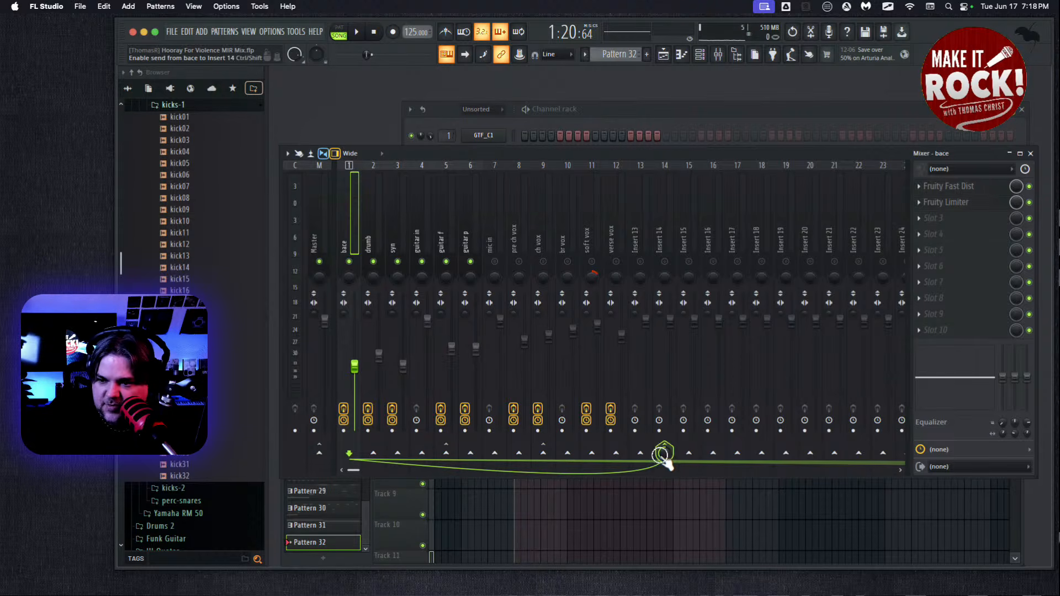
{"action": "left_click", "coordinate": [362, 215]}
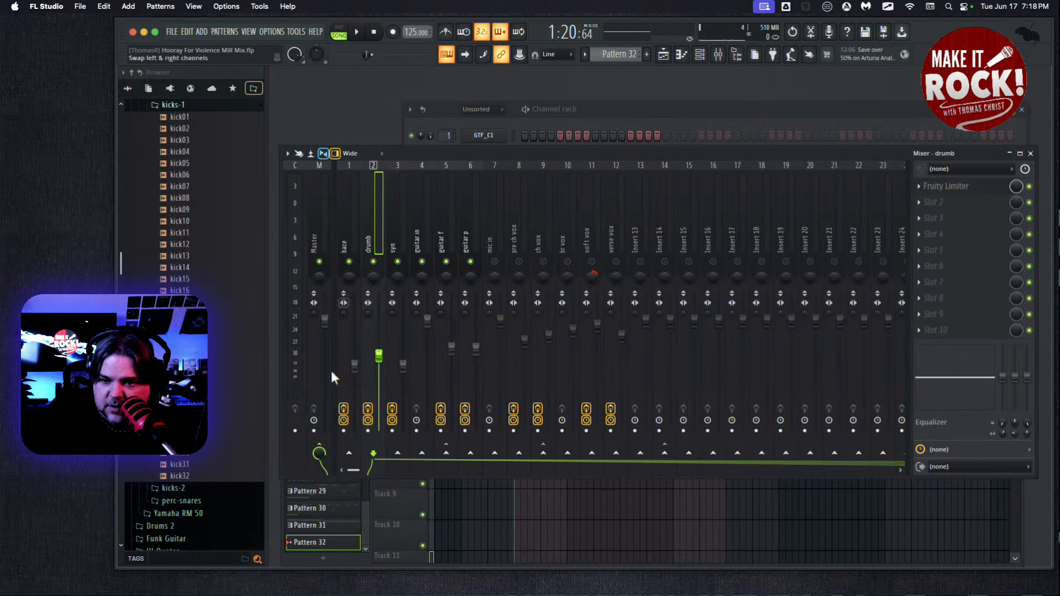
{"action": "left_click", "coordinate": [664, 453]}
{"action": "left_click", "coordinate": [398, 221]}
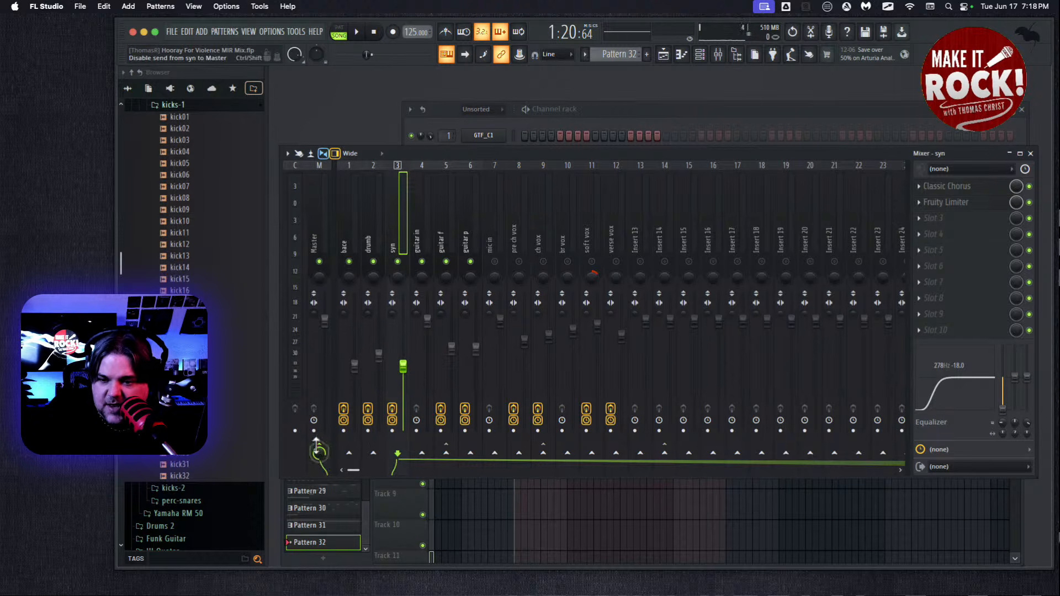
{"action": "left_click", "coordinate": [664, 453]}
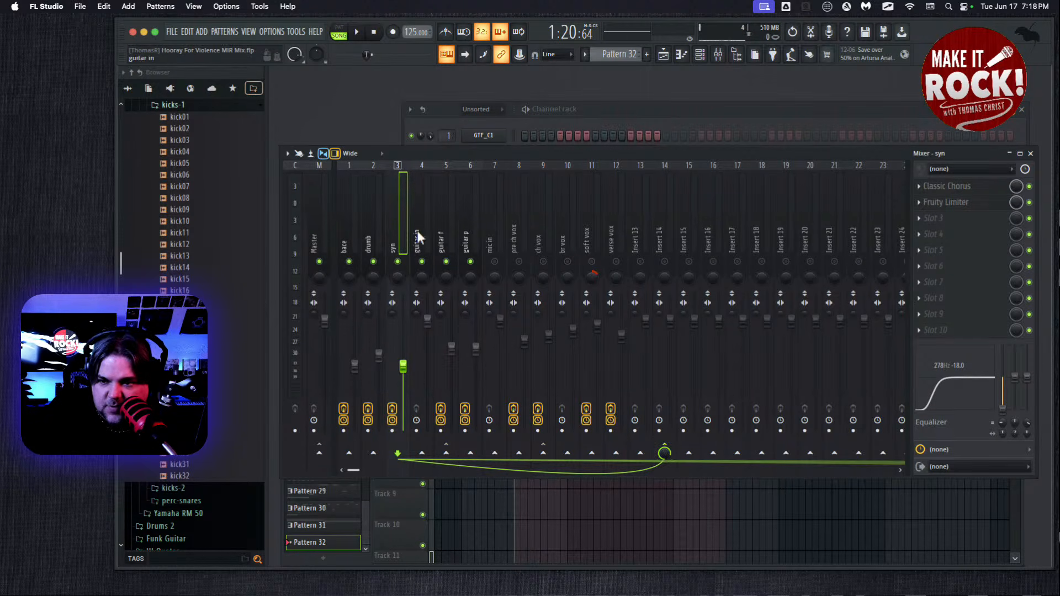
Route the guitar f and guitar p mixer tracks to Insert 14 instead of the Master
{"action": "left_click", "coordinate": [440, 232]}
{"action": "left_click", "coordinate": [320, 450]}
{"action": "left_click", "coordinate": [664, 454]}
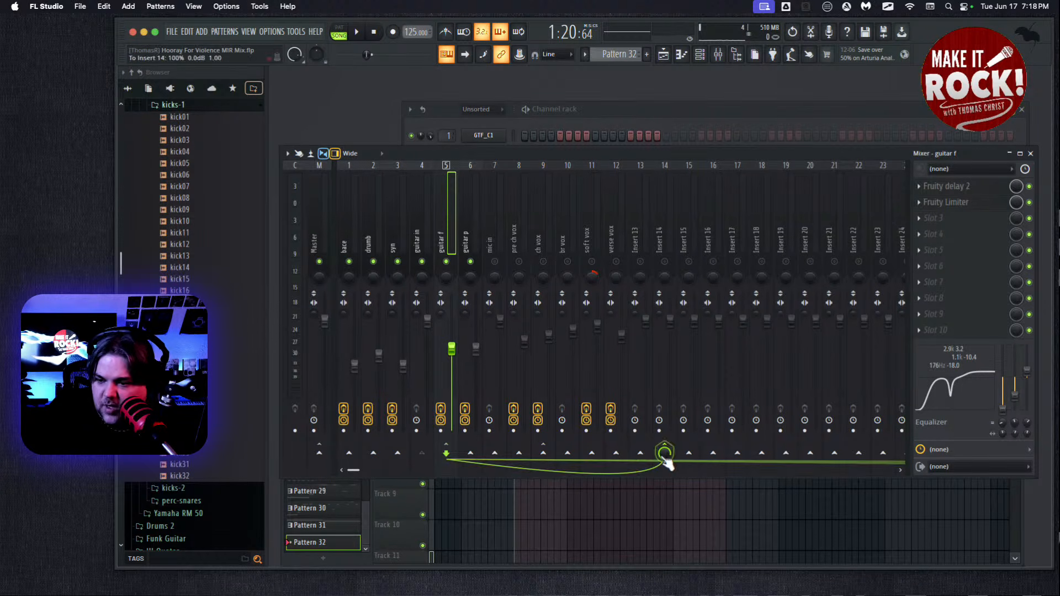
{"action": "left_click", "coordinate": [473, 239]}
{"action": "left_click", "coordinate": [322, 453]}
{"action": "left_click", "coordinate": [665, 454]}
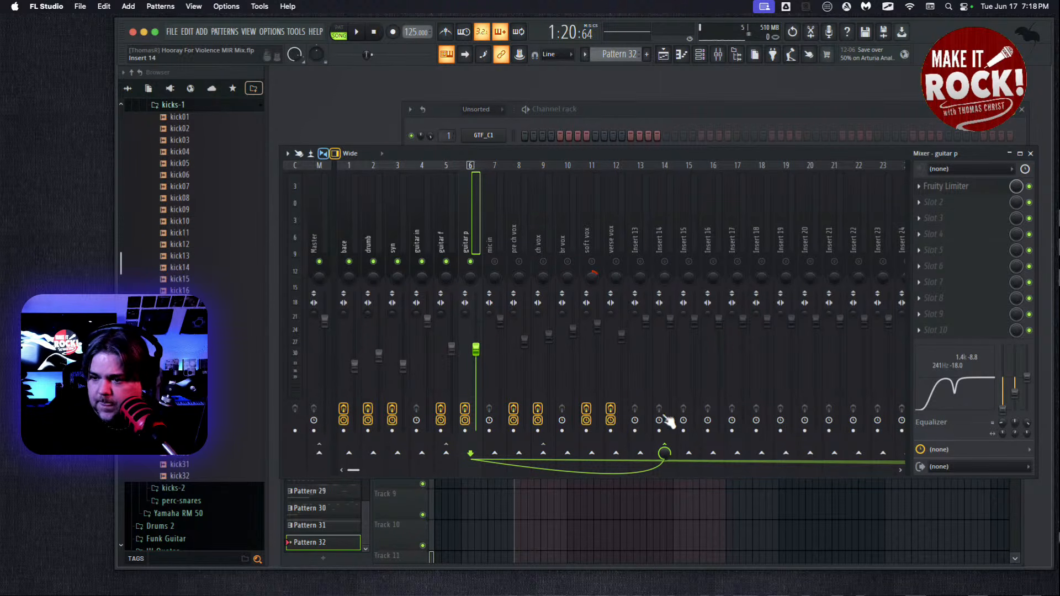
Rename mixer track Insert 14 as Instrumental Mix
{"action": "left_click", "coordinate": [662, 220]}
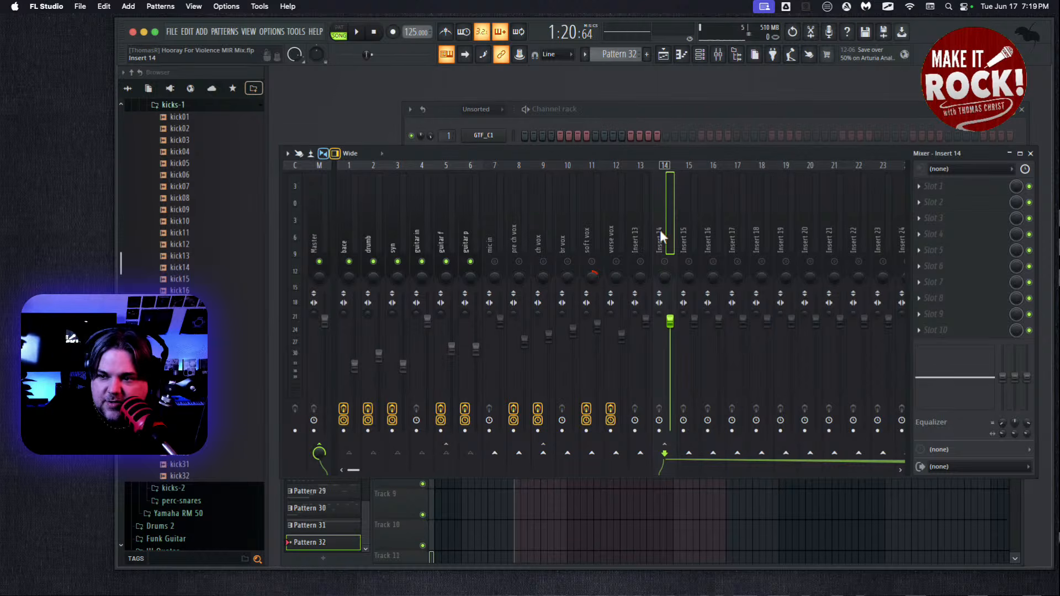
{"action": "right_click", "coordinate": [660, 231]}
{"action": "left_click", "coordinate": [711, 175]}
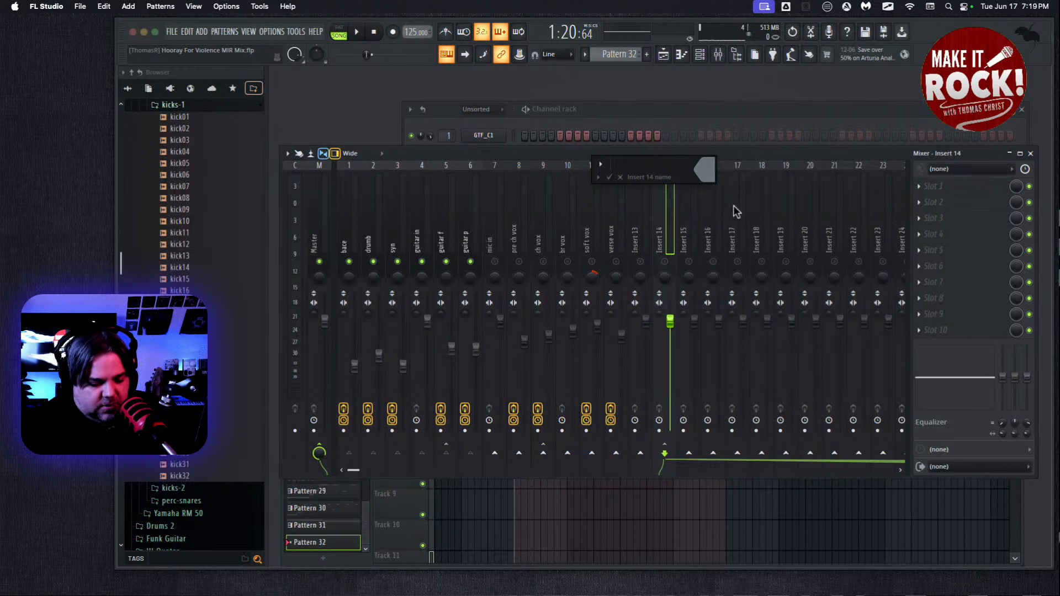
{"action": "type", "text": "Instrume"}
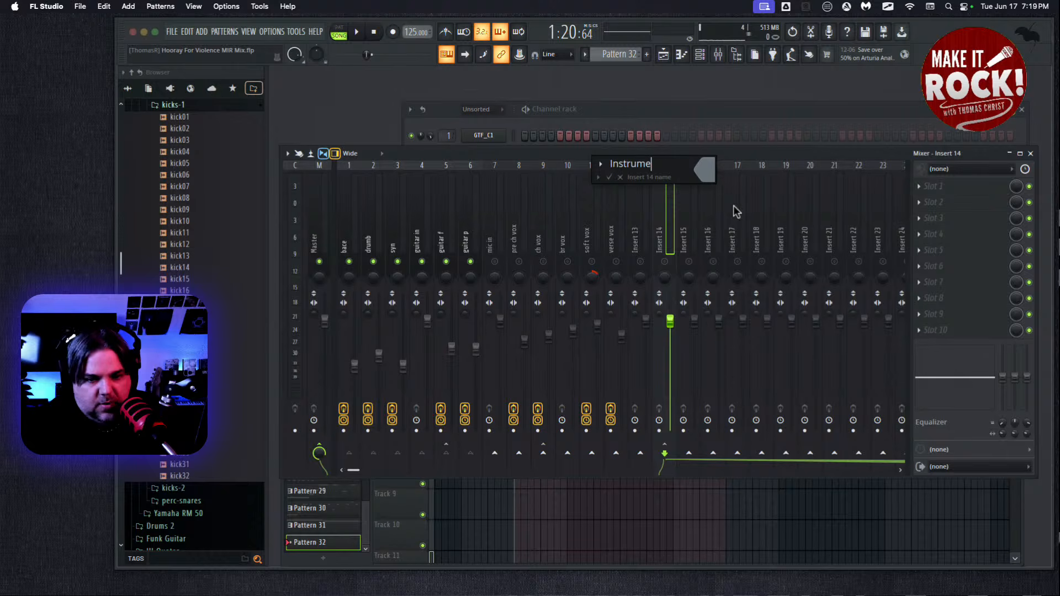
{"action": "type", "text": "ntal Mix"}
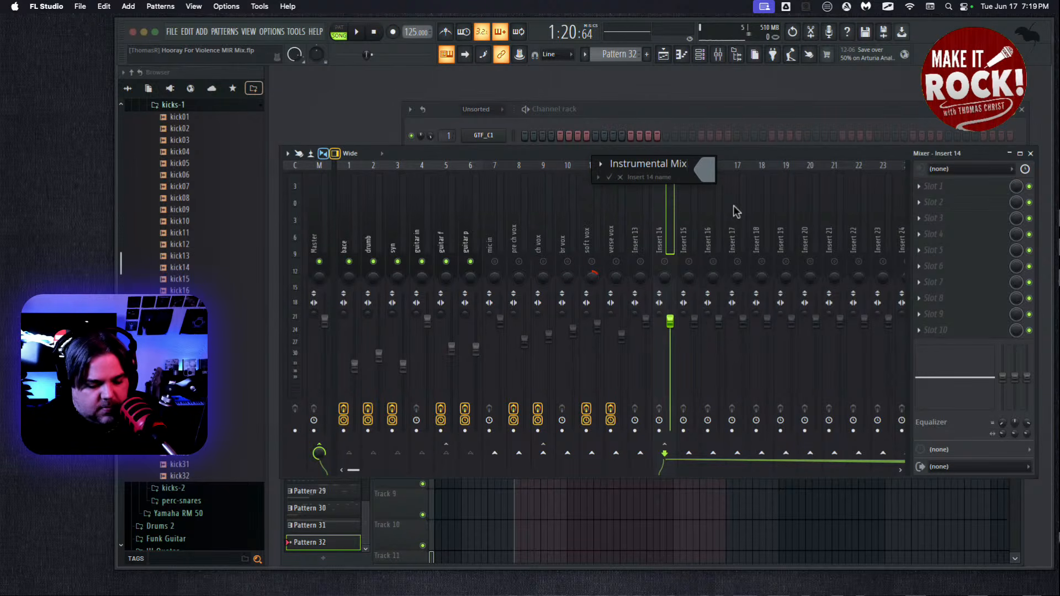
{"action": "key", "text": "Return"}
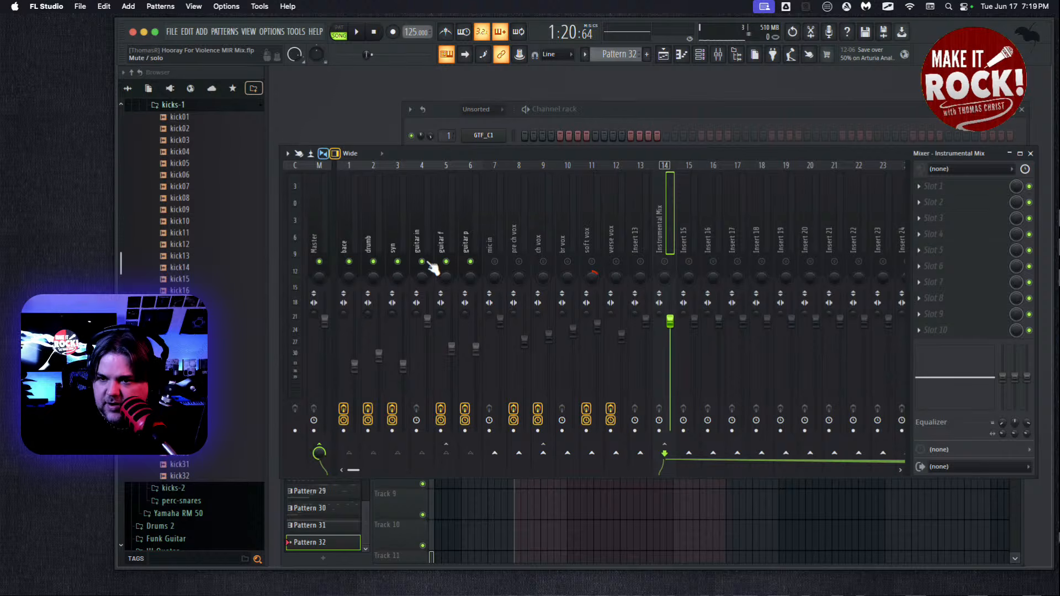
Check the send routing of each instrument track from bace to guitar p and of the Instrumental Mix track
{"action": "left_click", "coordinate": [346, 221]}
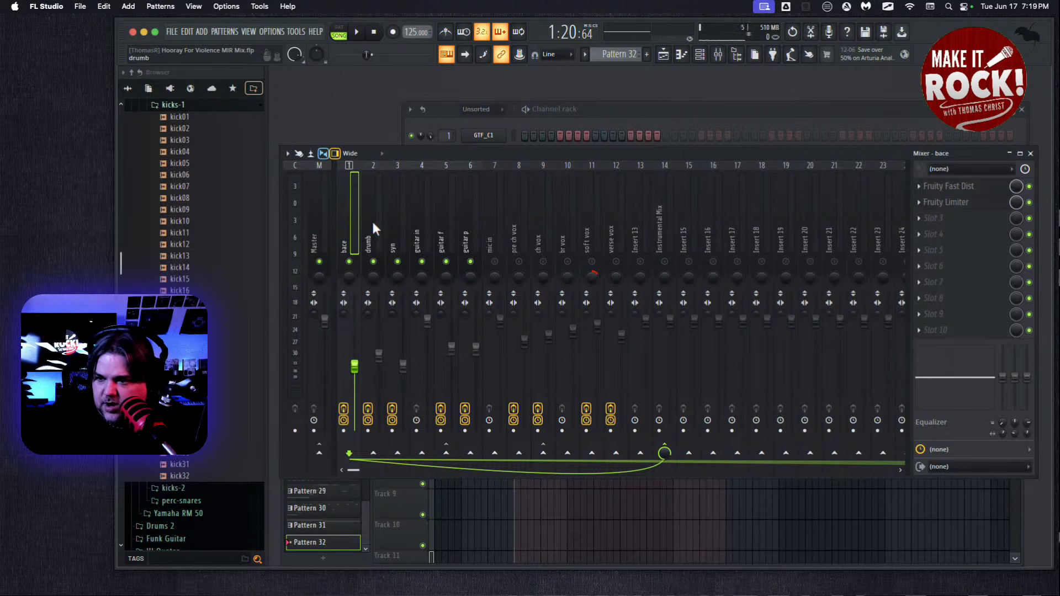
{"action": "left_click", "coordinate": [372, 220]}
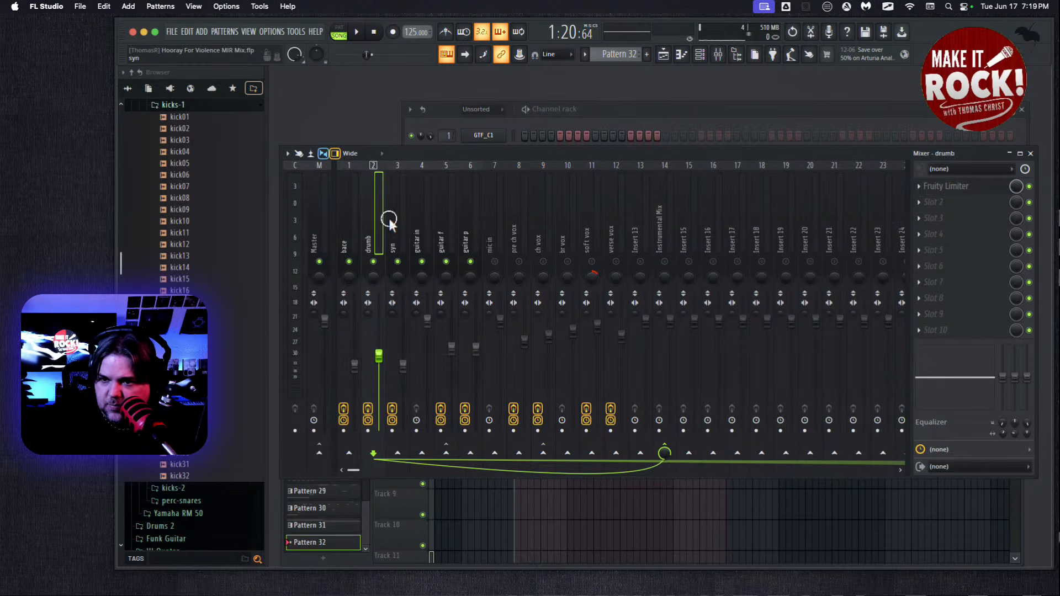
{"action": "left_click", "coordinate": [392, 219]}
{"action": "left_click", "coordinate": [417, 226]}
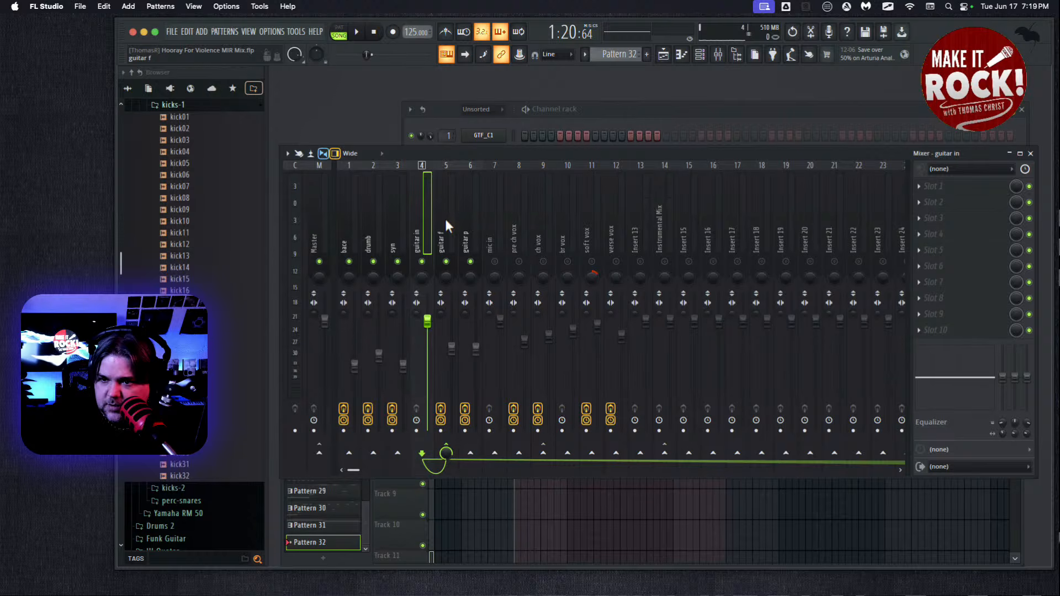
{"action": "left_click", "coordinate": [444, 227]}
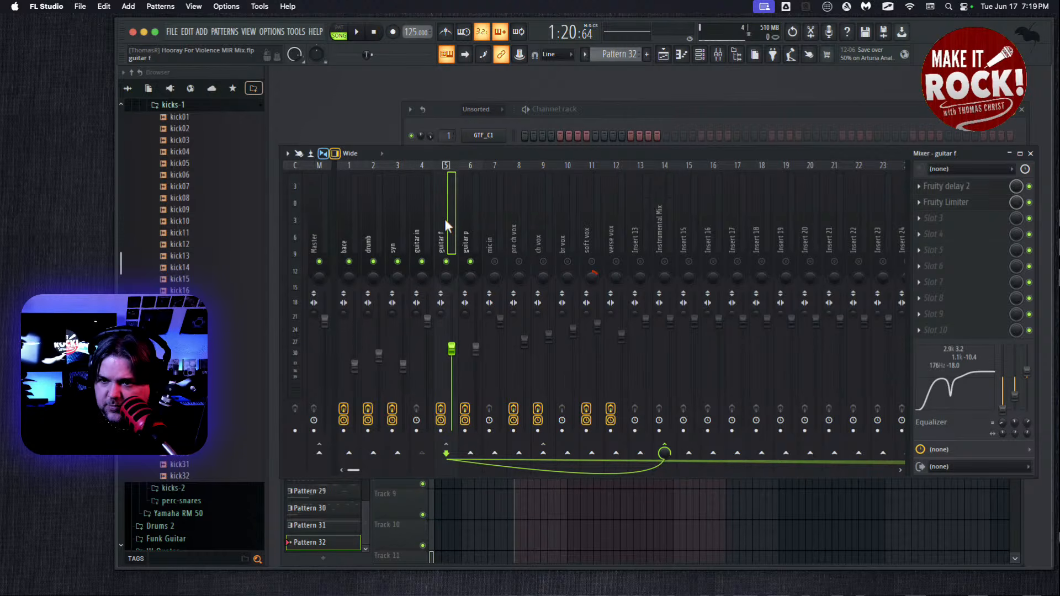
{"action": "left_click", "coordinate": [466, 221]}
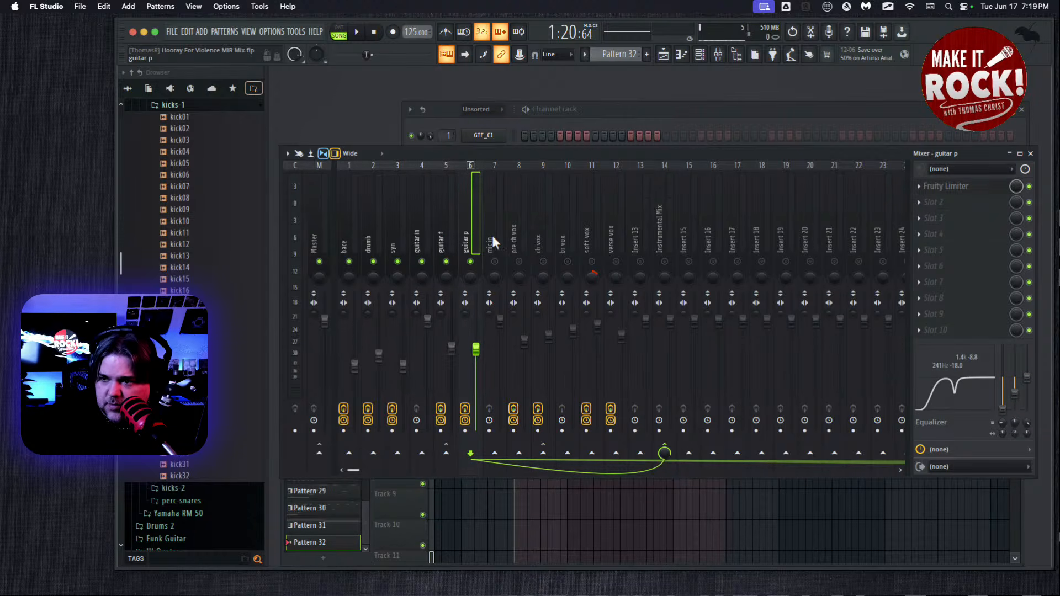
{"action": "left_click", "coordinate": [657, 232]}
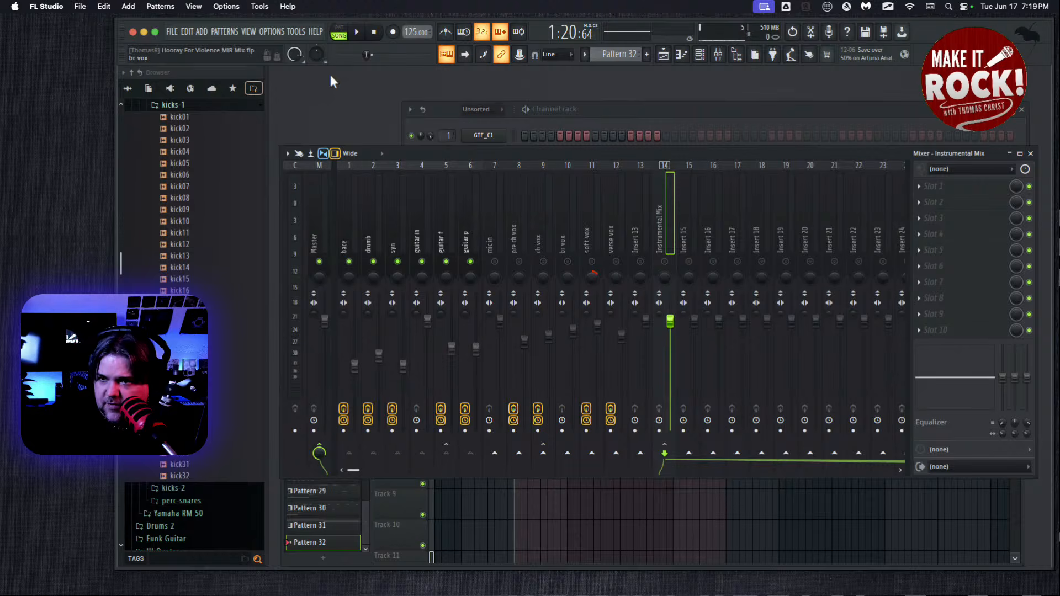
Lower the Instrumental Mix fader slightly while the chorus loop plays, and replay the loop to check the overall level
{"action": "left_click", "coordinate": [357, 33]}
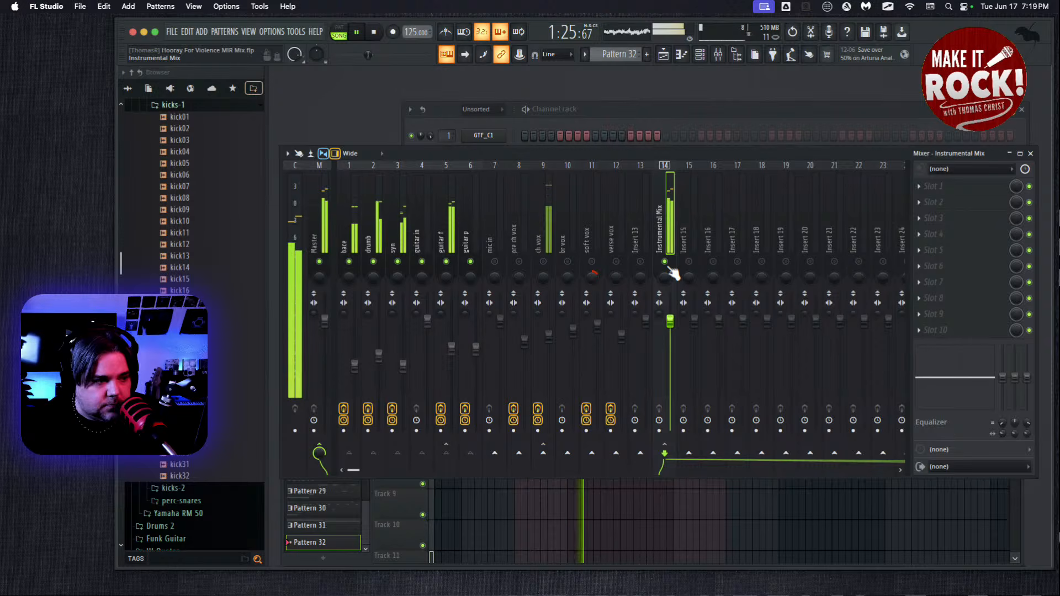
{"action": "left_click_drag", "start_coordinate": [669, 319], "coordinate": [676, 338]}
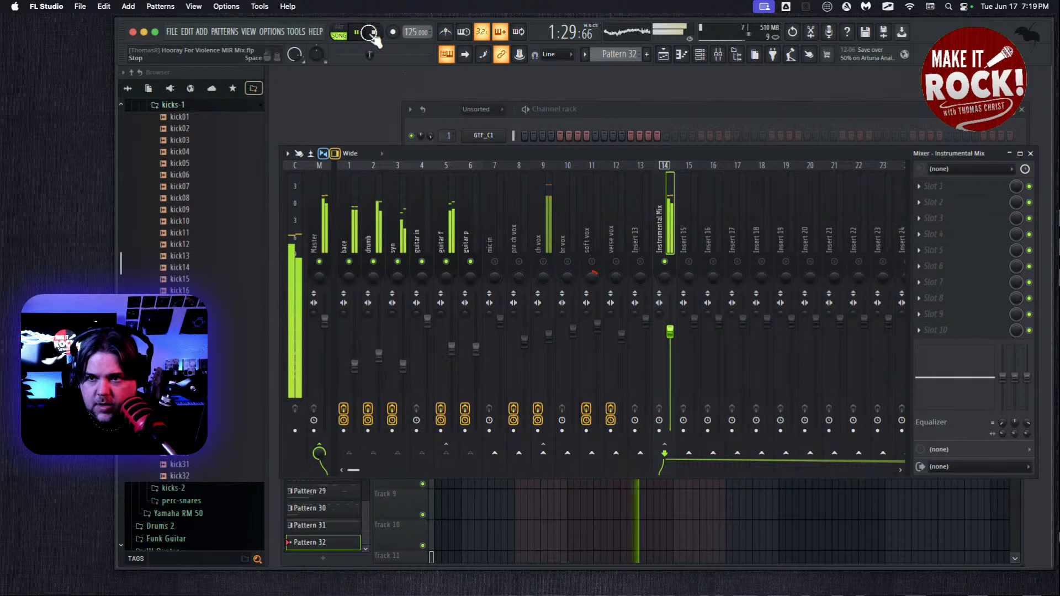
{"action": "left_click", "coordinate": [374, 32]}
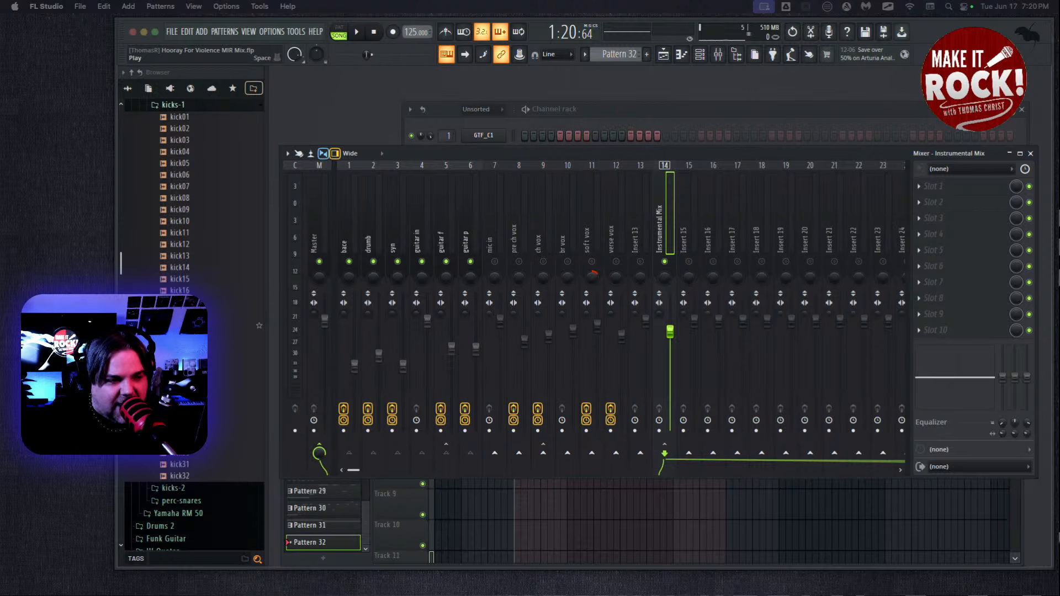
{"action": "left_click", "coordinate": [356, 31]}
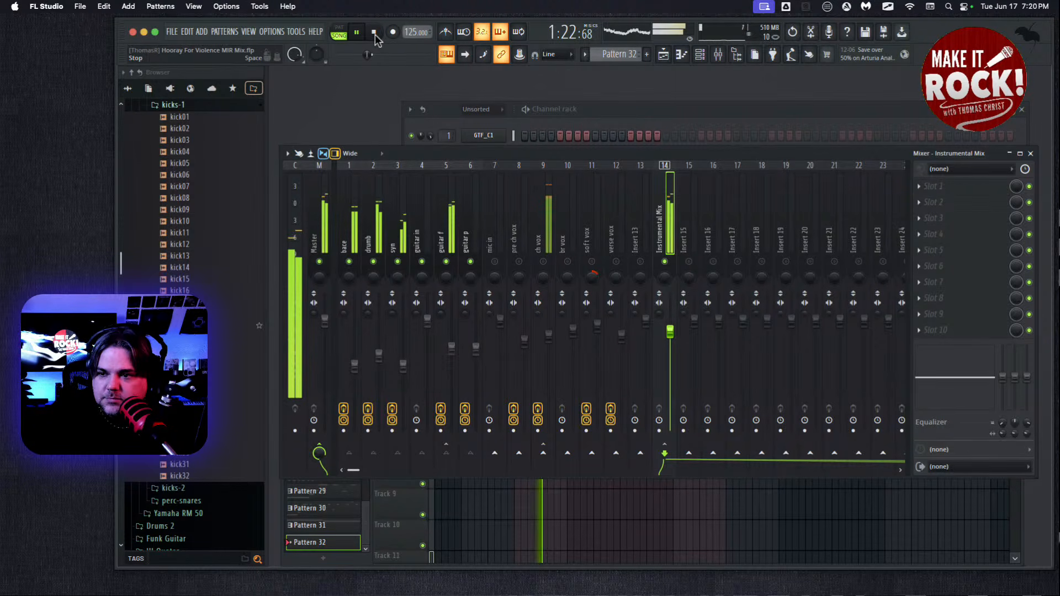
{"action": "left_click", "coordinate": [374, 32]}
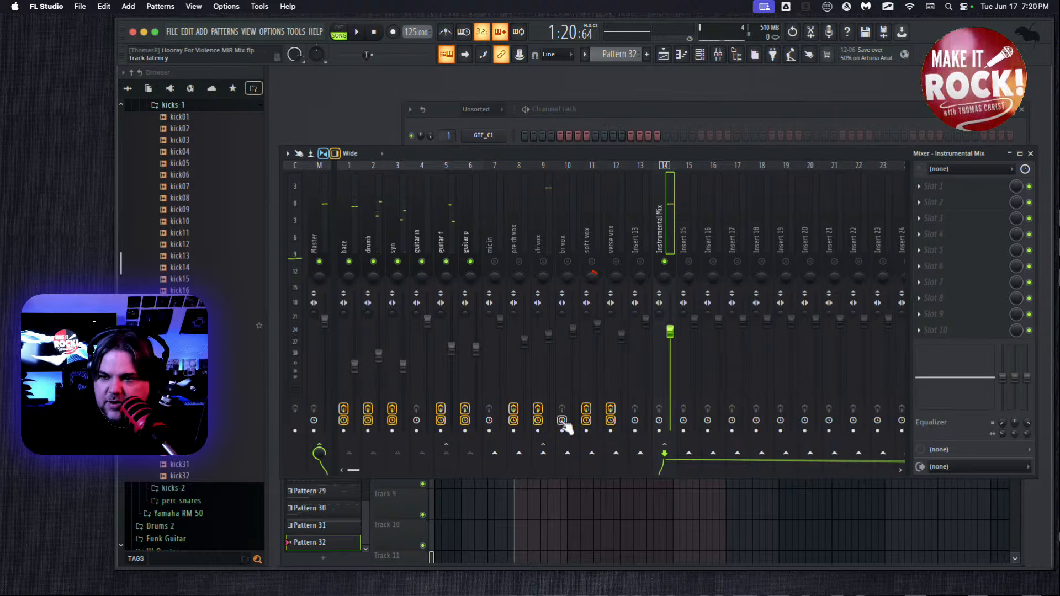
Replace the first effect on the pre ch vox mixer track with a fresh Voxformer
{"action": "left_click", "coordinate": [512, 226]}
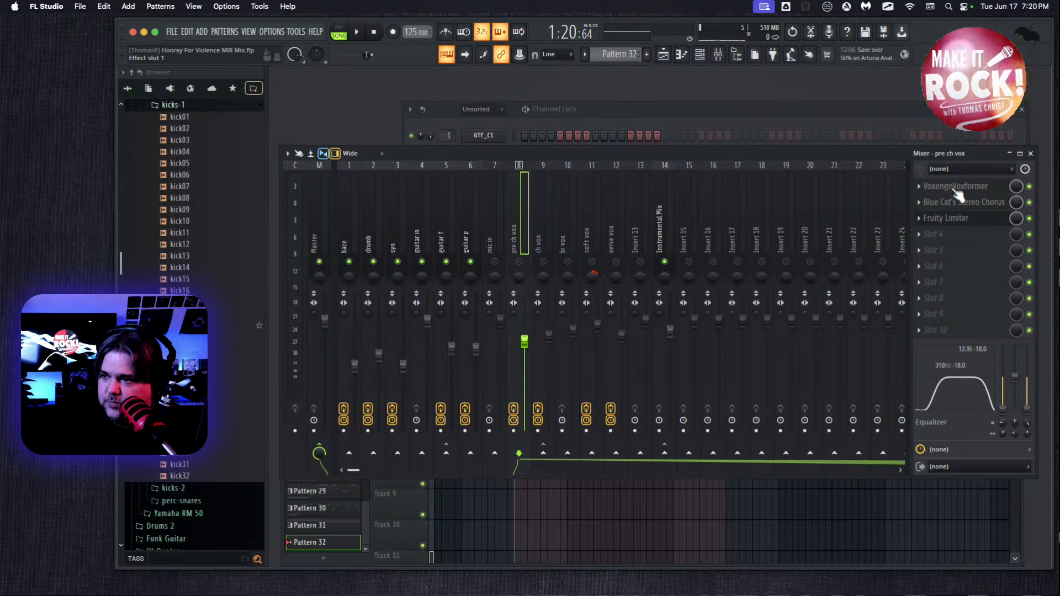
{"action": "left_click", "coordinate": [918, 188]}
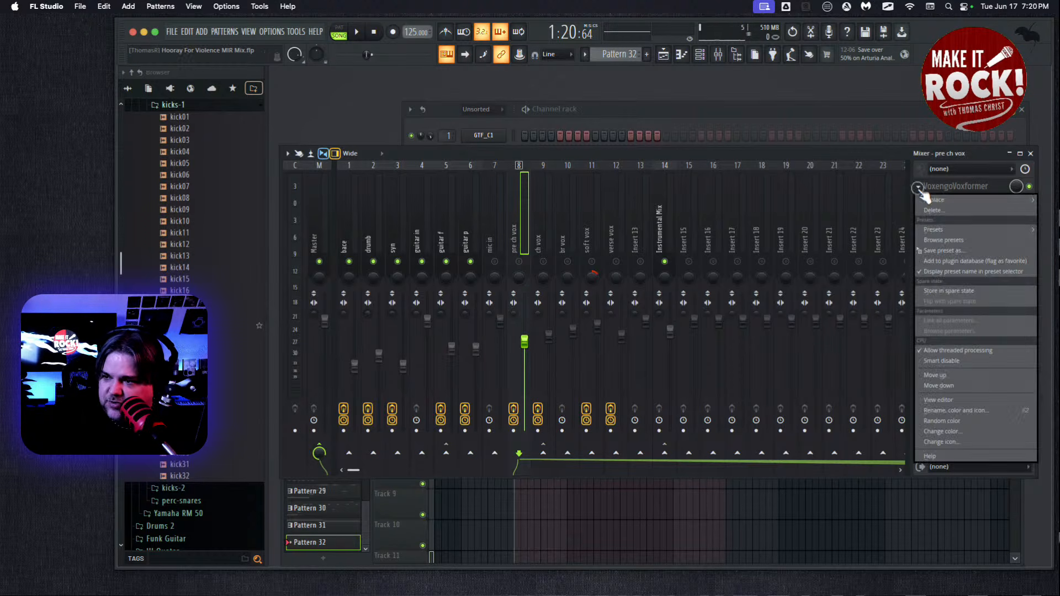
{"action": "mouse_move", "coordinate": [925, 197]}
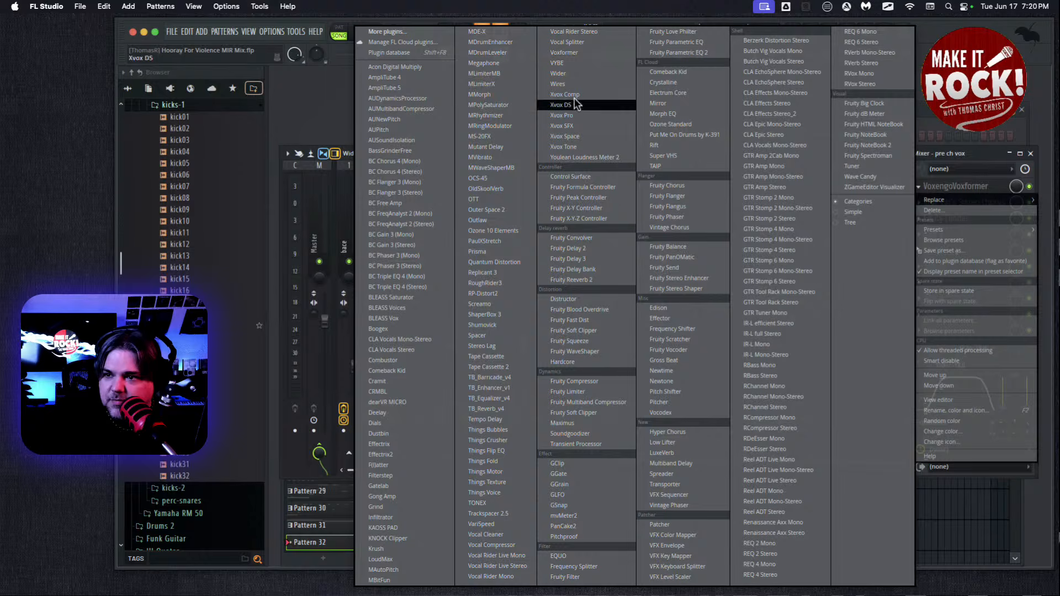
{"action": "left_click", "coordinate": [561, 53]}
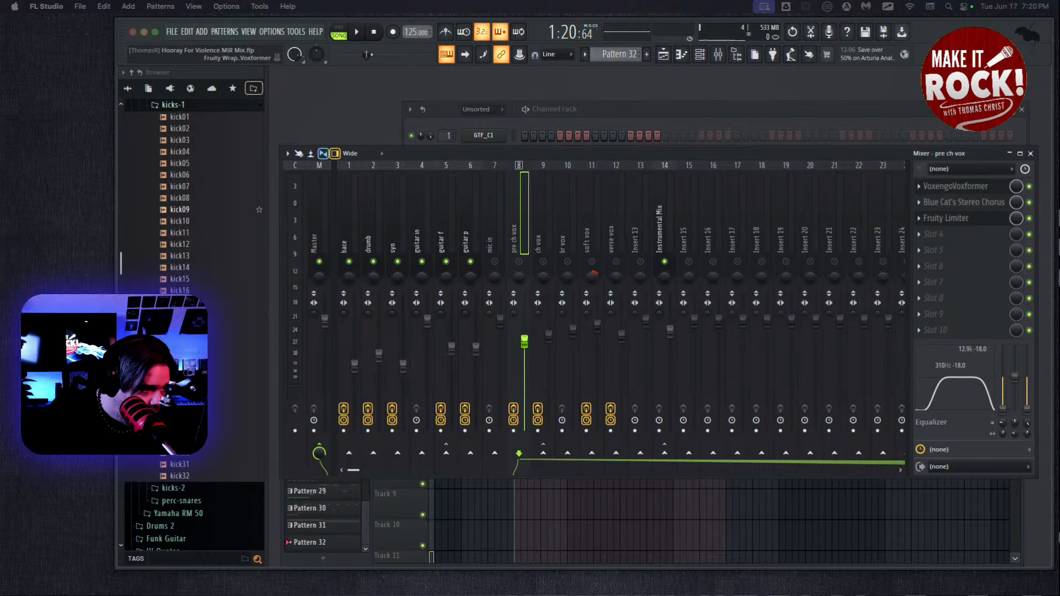
Load the In Your Face Vocals preset from the session bank into the pre ch vox track's Voxformer and close its editor
{"action": "left_click", "coordinate": [956, 186]}
{"action": "left_click_drag", "start_coordinate": [473, 125], "coordinate": [521, 108]}
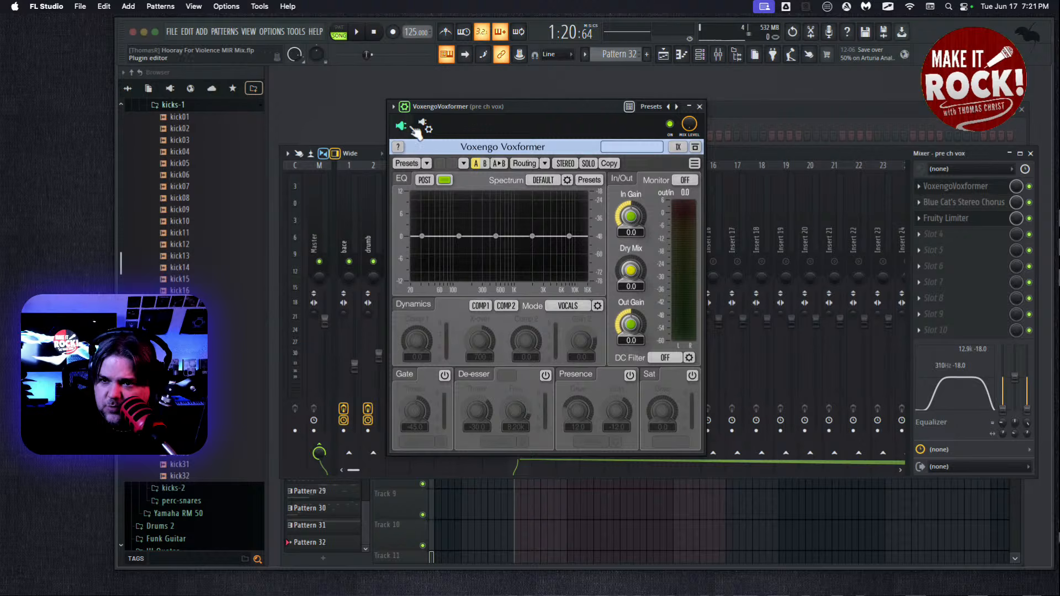
{"action": "left_click", "coordinate": [406, 108]}
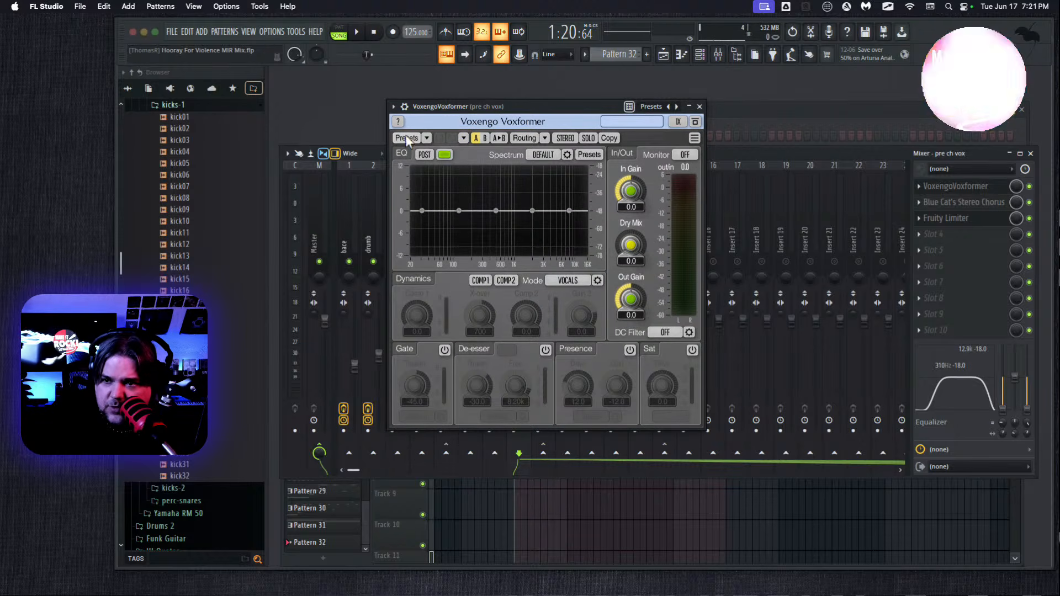
{"action": "left_click", "coordinate": [427, 139]}
{"action": "mouse_move", "coordinate": [433, 146]}
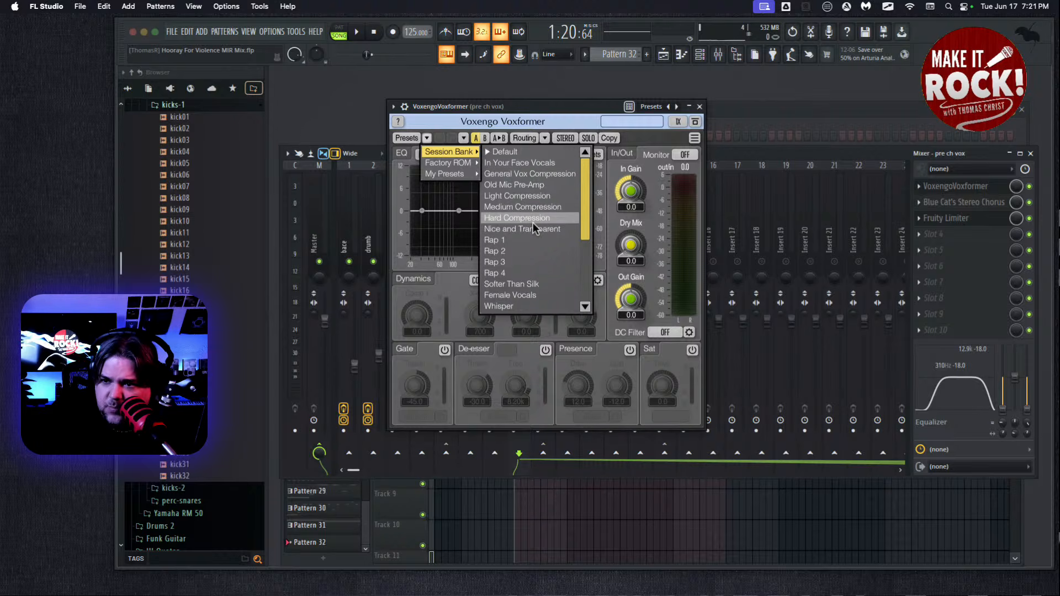
{"action": "left_click", "coordinate": [514, 161]}
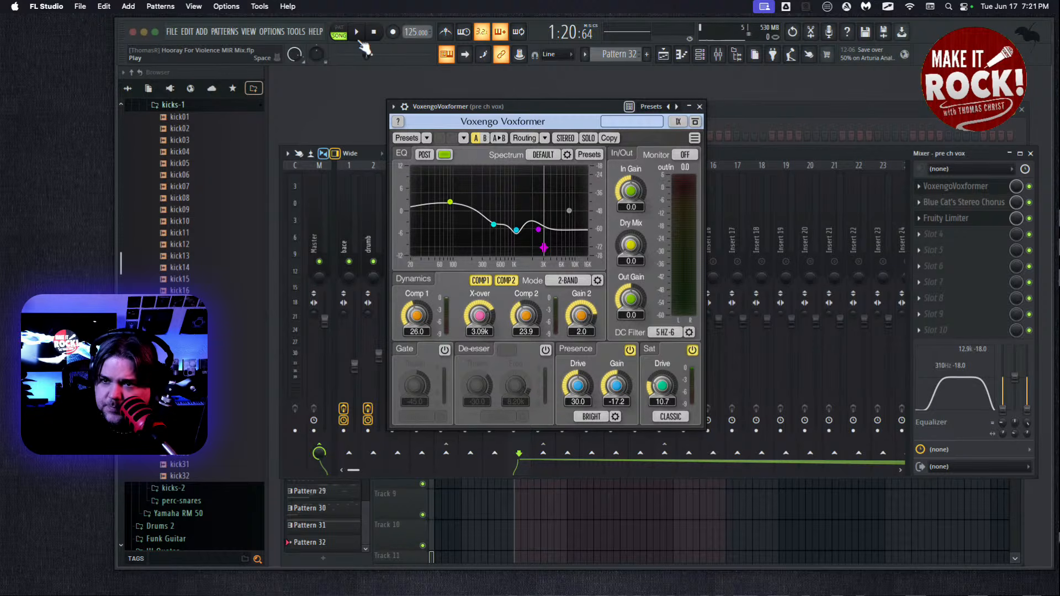
{"action": "left_click_drag", "start_coordinate": [542, 113], "coordinate": [508, 343]}
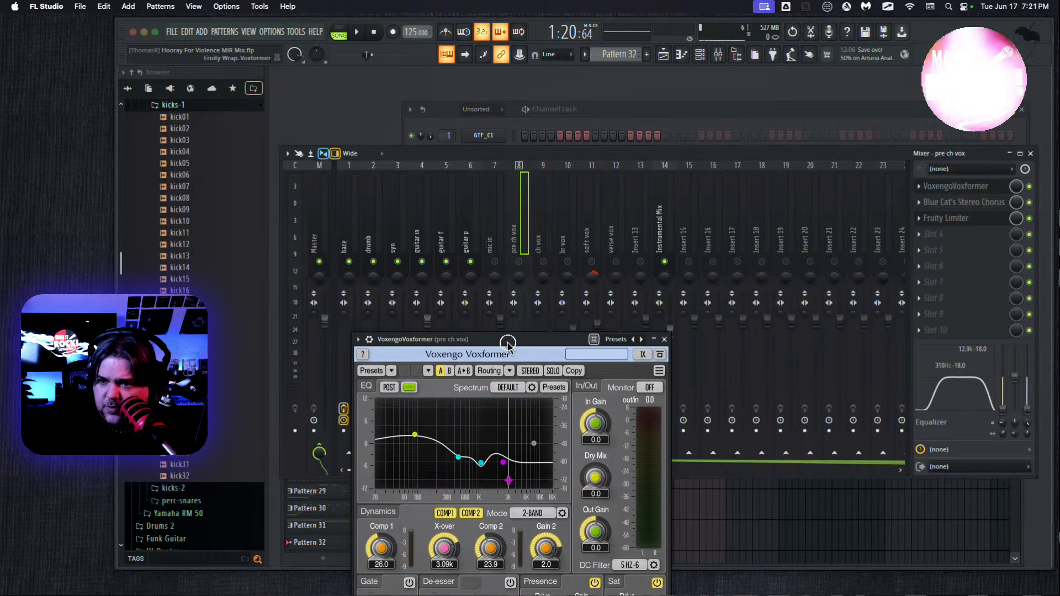
{"action": "left_click", "coordinate": [664, 338]}
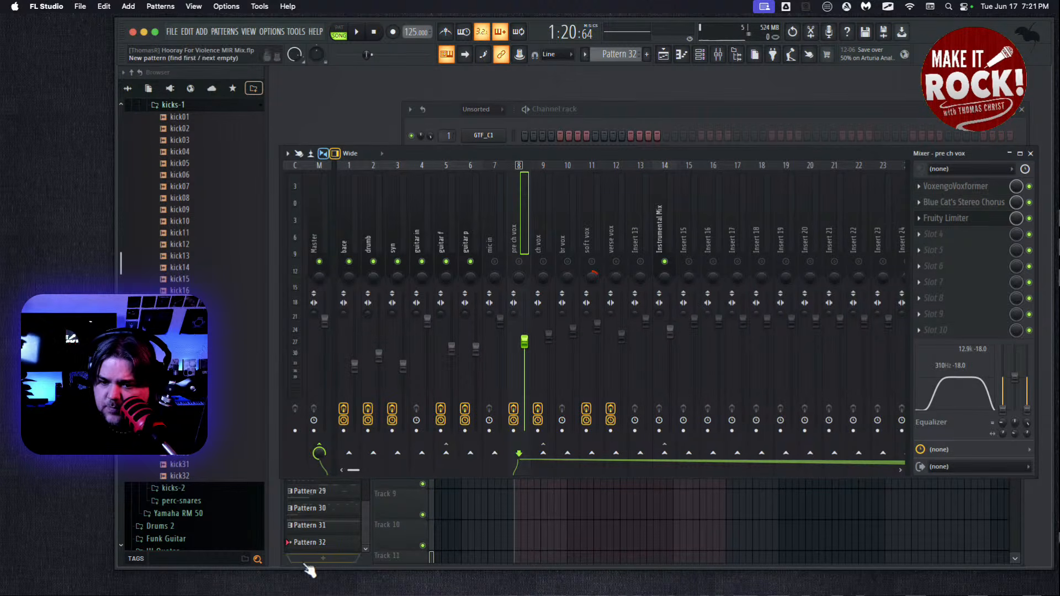
Select bars 17 to 25 of the arrangement, covering the start of the Verse 1 Vox clip, as the playback range
{"action": "left_click", "coordinate": [397, 566]}
{"action": "left_click_drag", "start_coordinate": [632, 215], "coordinate": [740, 260]}
{"action": "scroll", "coordinate": [693, 366], "scroll_direction": "up", "scroll_amount": 1}
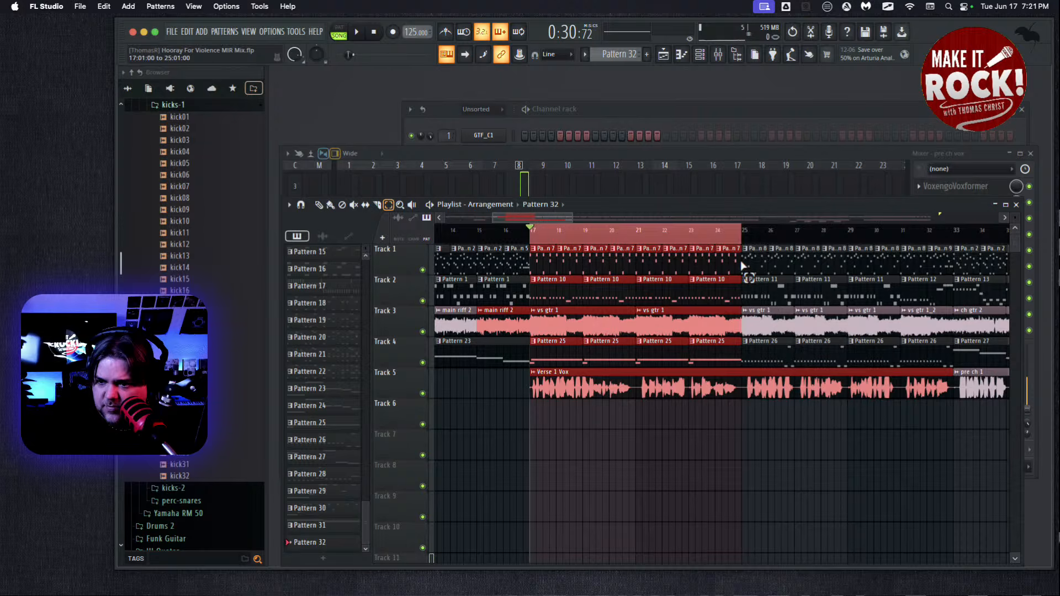
{"action": "left_click", "coordinate": [574, 160]}
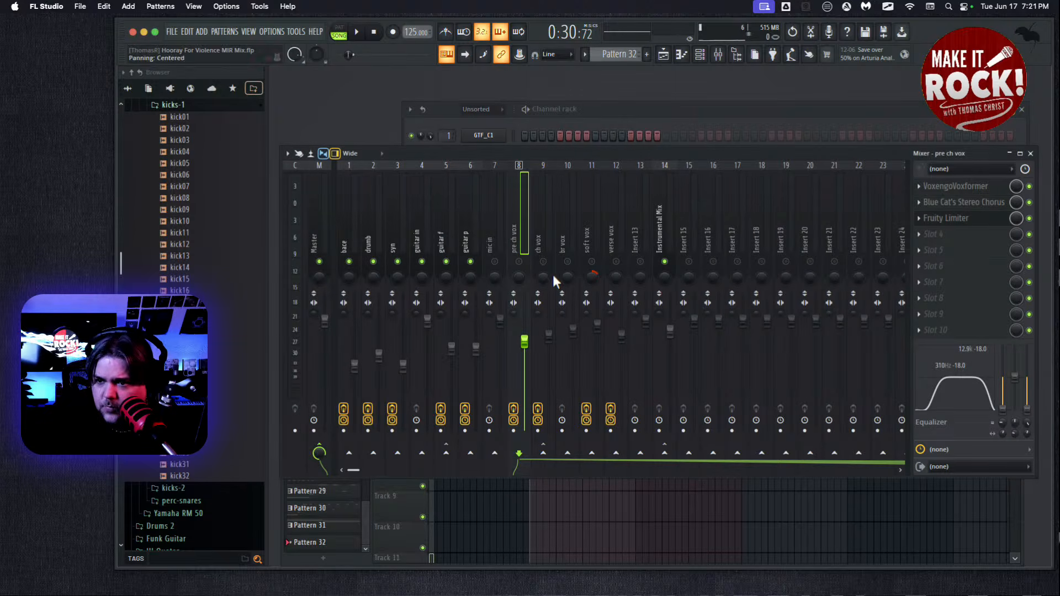
Replace the Voxformer in the verse vox track's first effect slot with Xvox Pro and bring its editor fully into view
{"action": "left_click", "coordinate": [610, 234]}
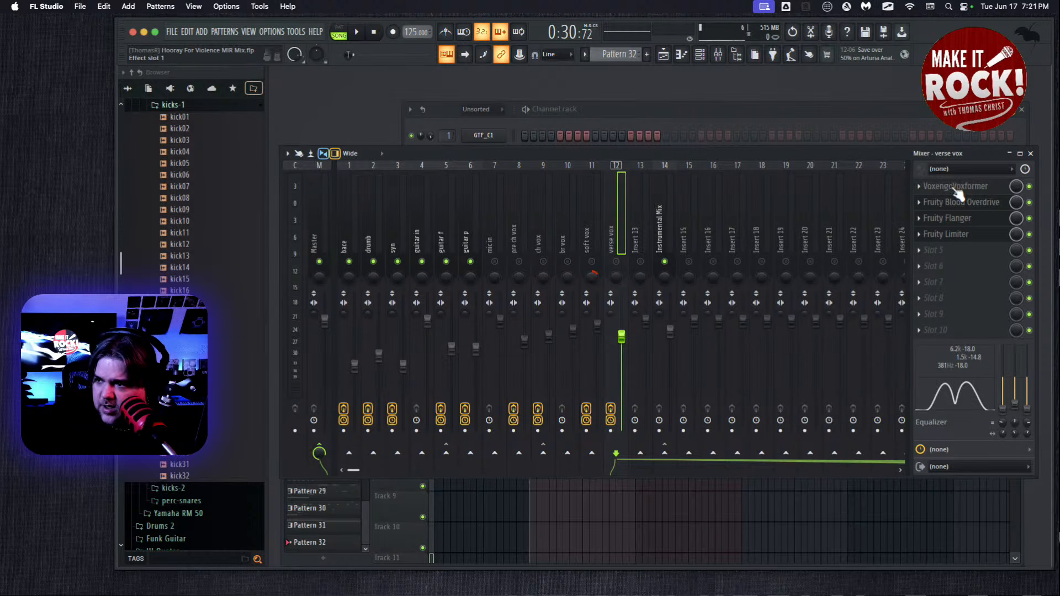
{"action": "left_click", "coordinate": [917, 185]}
{"action": "mouse_move", "coordinate": [925, 203]}
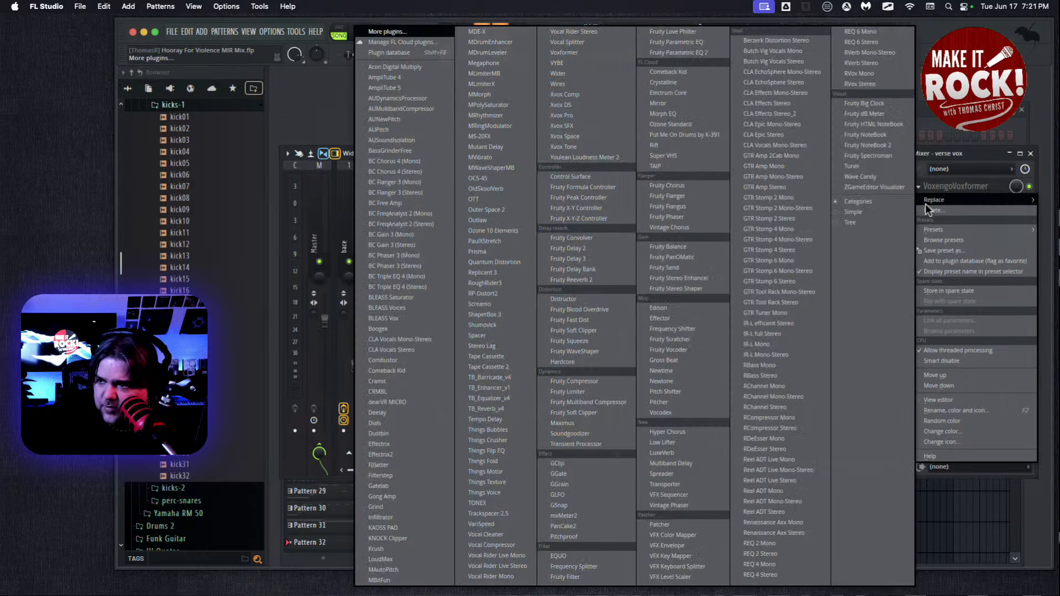
{"action": "left_click", "coordinate": [567, 116]}
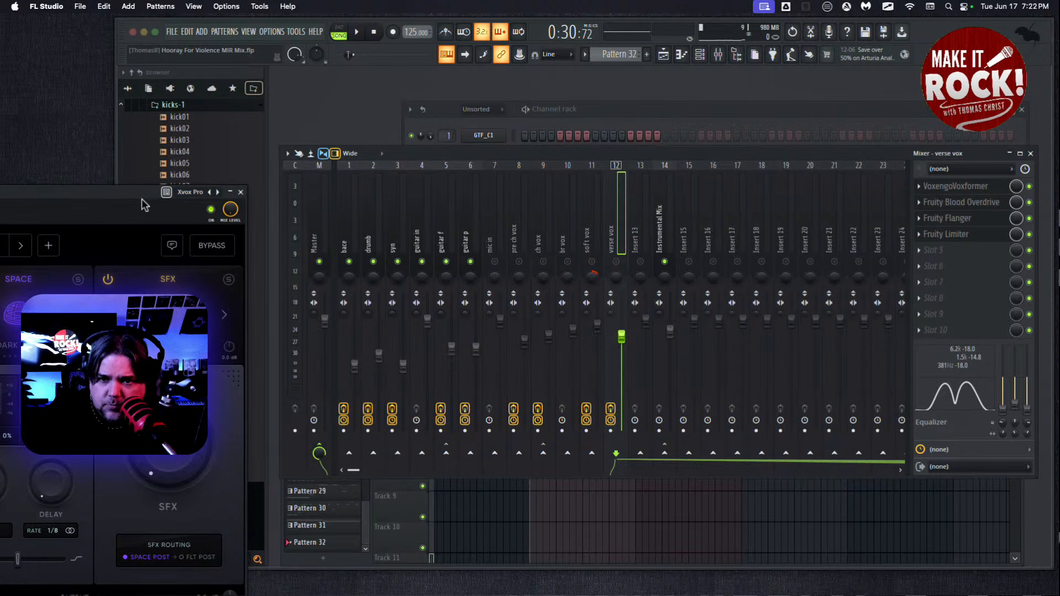
{"action": "left_click_drag", "start_coordinate": [98, 191], "coordinate": [716, 89]}
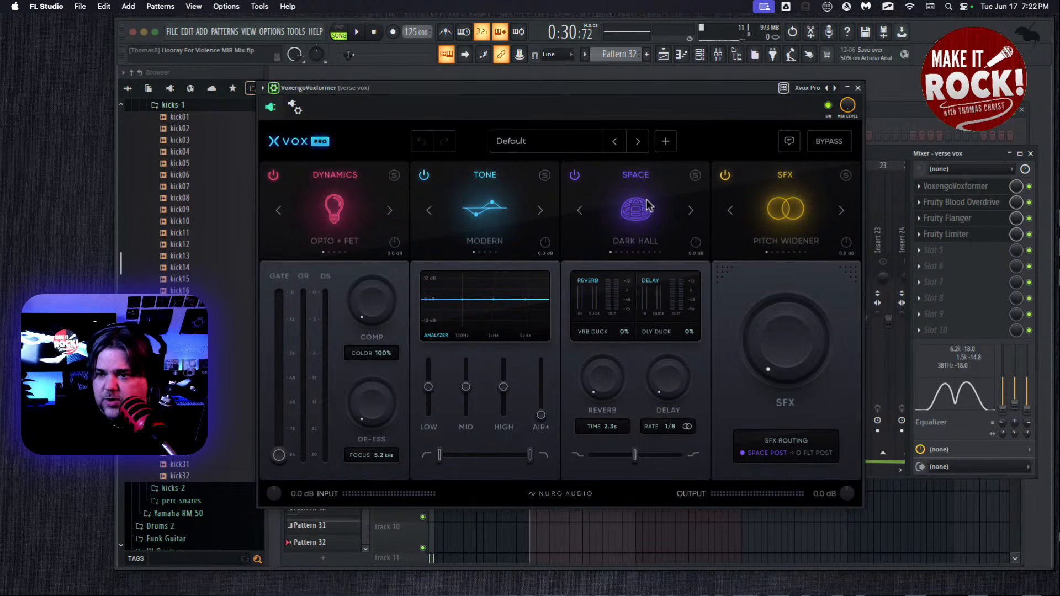
Load the Bright Rock preset into the verse vox track's Xvox Pro, and toggle its Space section off and back on
{"action": "left_click", "coordinate": [538, 143]}
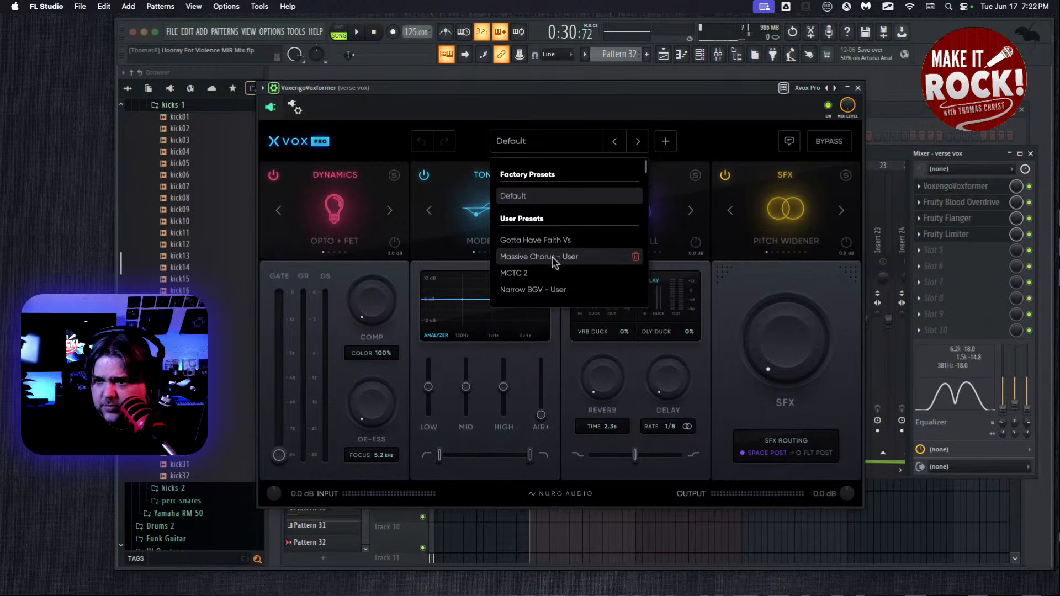
{"action": "scroll", "coordinate": [559, 270], "scroll_direction": "down", "scroll_amount": 1}
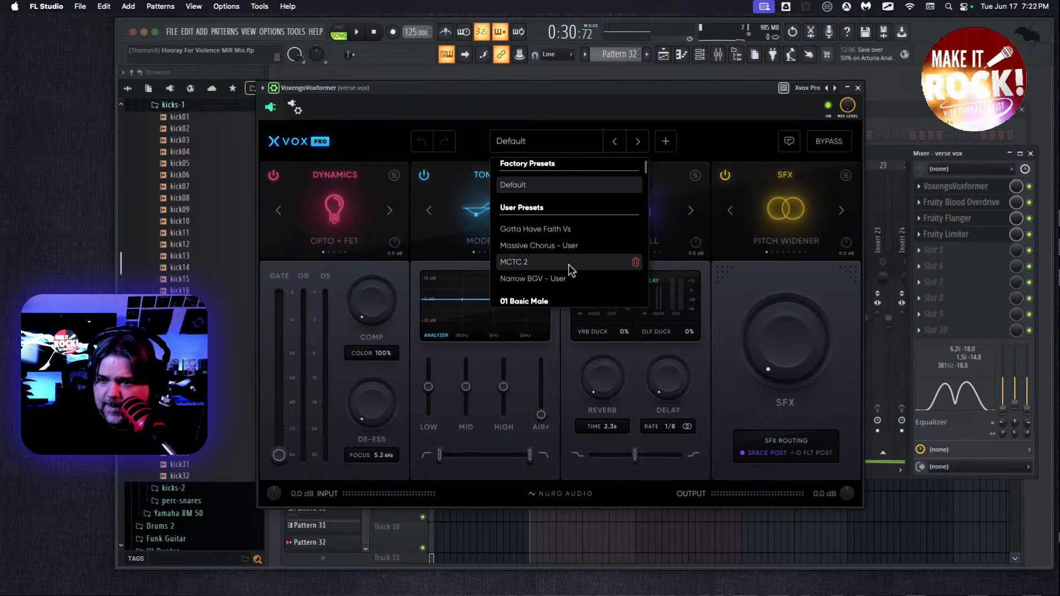
{"action": "scroll", "coordinate": [568, 265], "scroll_direction": "down", "scroll_amount": 5}
{"action": "scroll", "coordinate": [569, 265], "scroll_direction": "down", "scroll_amount": 6}
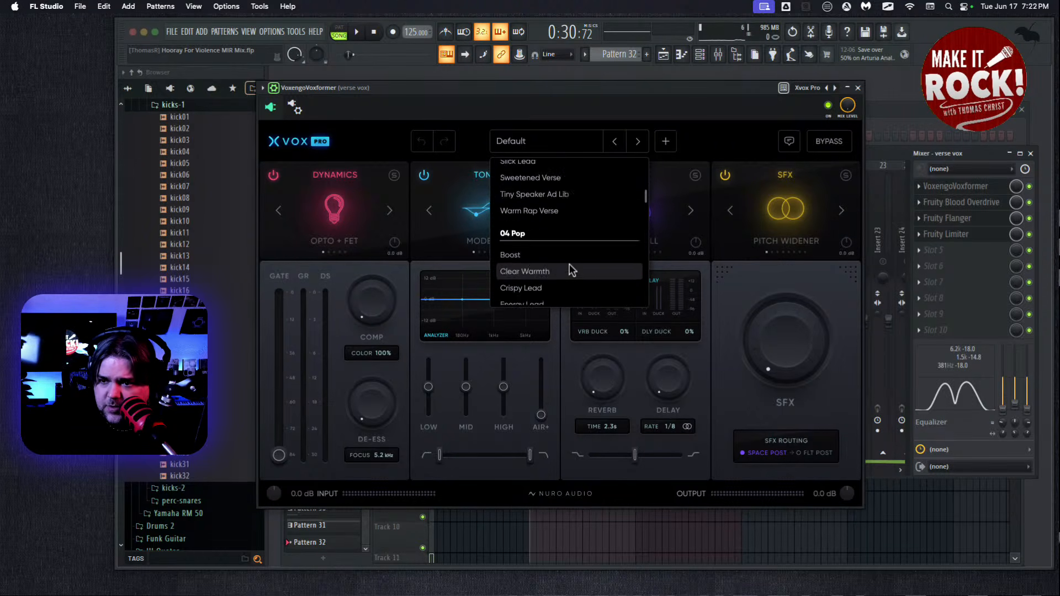
{"action": "scroll", "coordinate": [571, 268], "scroll_direction": "down", "scroll_amount": 8}
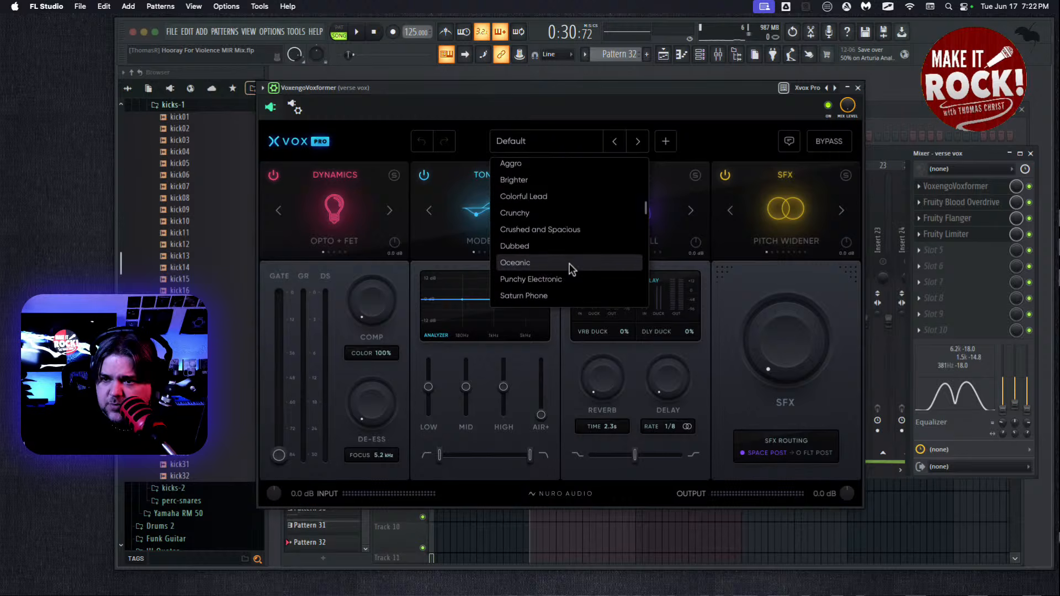
{"action": "scroll", "coordinate": [569, 267], "scroll_direction": "down", "scroll_amount": 6}
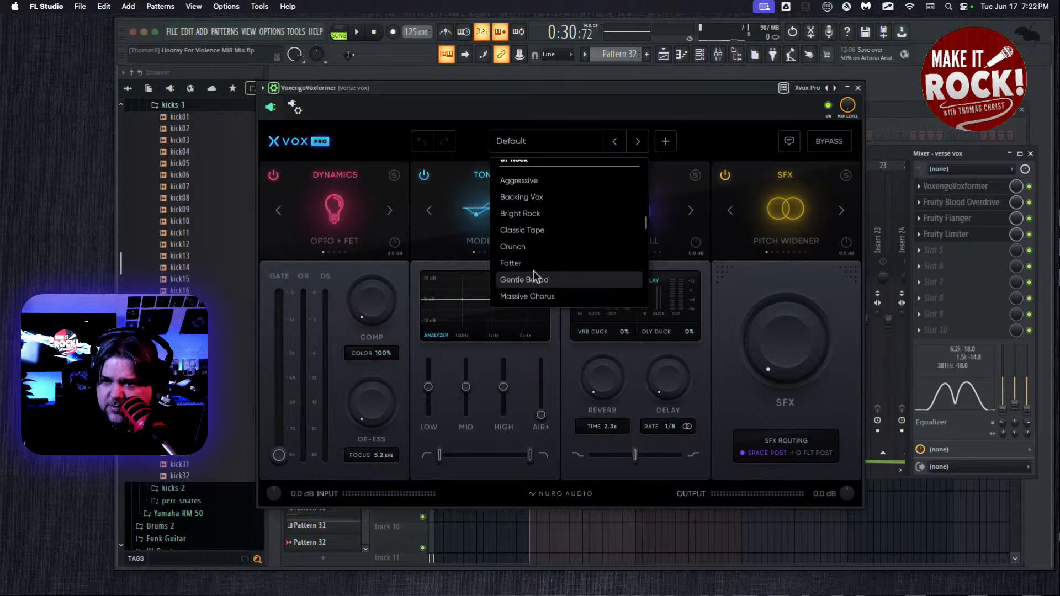
{"action": "scroll", "coordinate": [533, 270], "scroll_direction": "down", "scroll_amount": 1}
{"action": "left_click", "coordinate": [550, 210]}
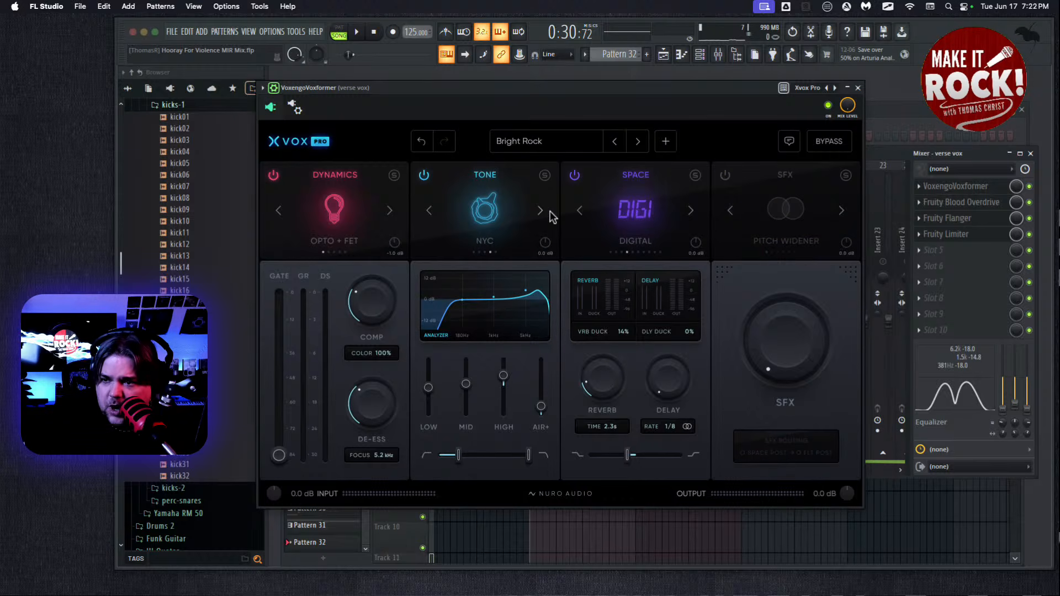
{"action": "left_click", "coordinate": [574, 174]}
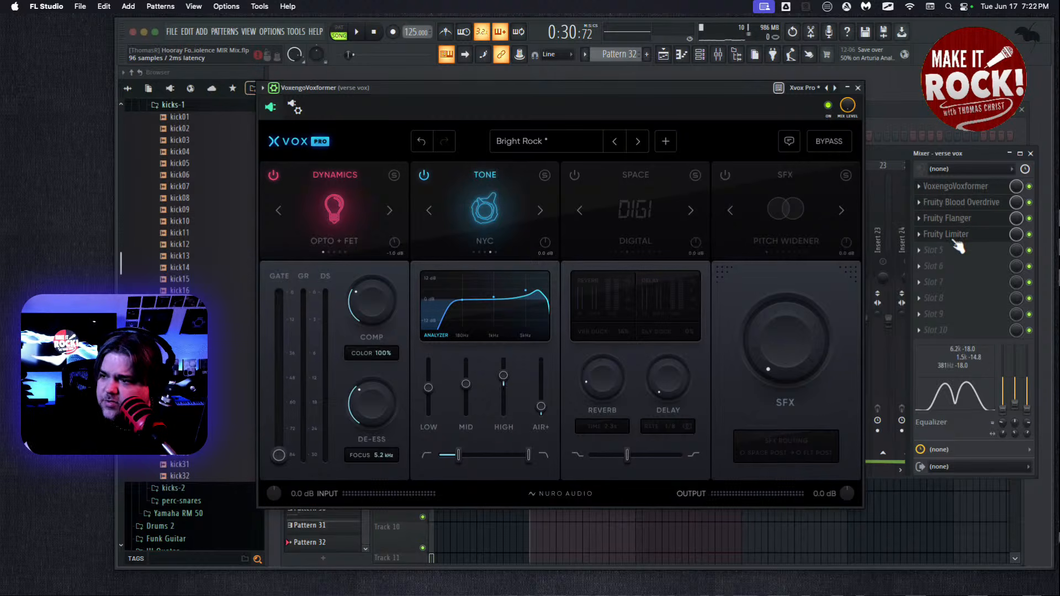
{"action": "left_click", "coordinate": [574, 174]}
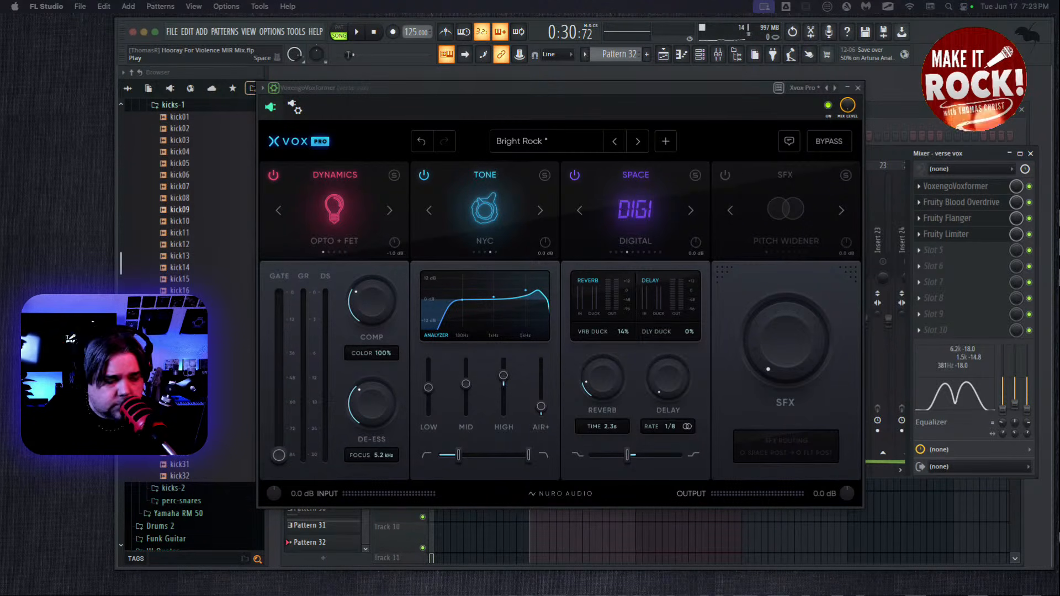
While looping the verse, bring the verse vox fader to about -7.2 dB and set Xvox Pro's compression to 48%
{"action": "left_click", "coordinate": [358, 32]}
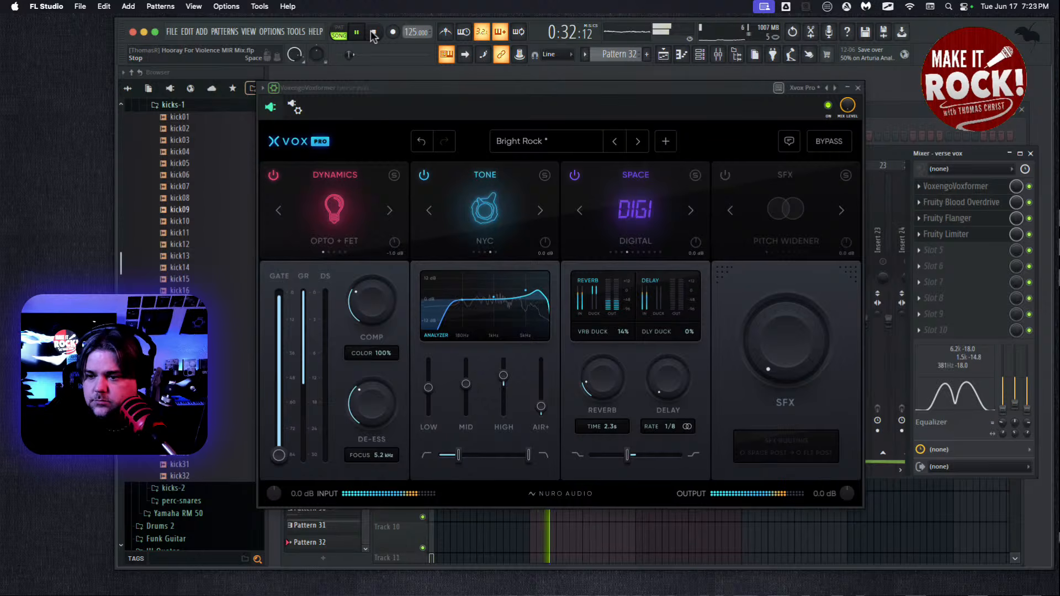
{"action": "left_click_drag", "start_coordinate": [550, 96], "coordinate": [596, 437]}
{"action": "left_click_drag", "start_coordinate": [622, 335], "coordinate": [621, 368]}
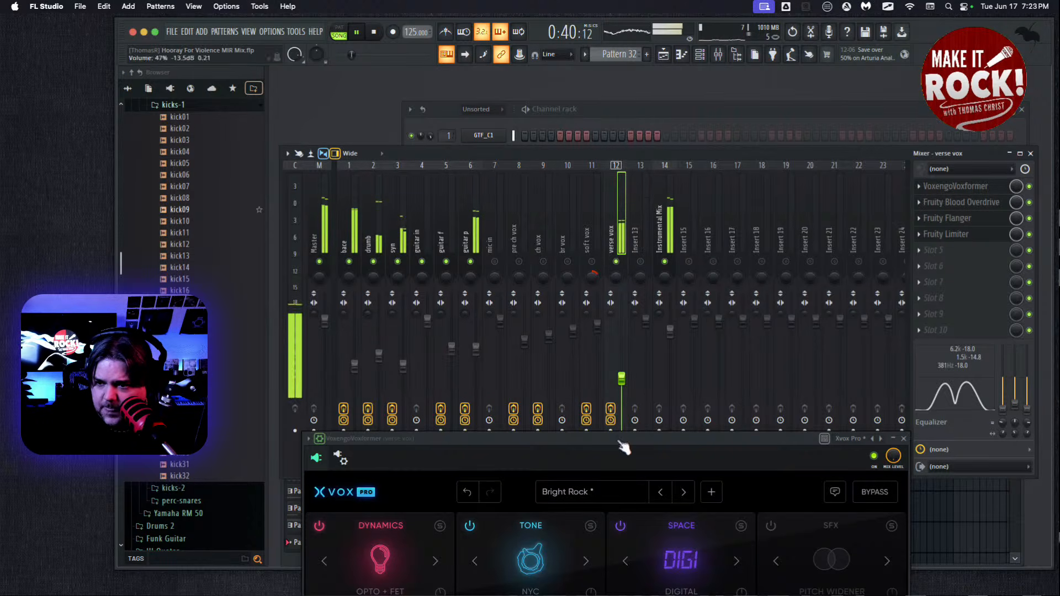
{"action": "left_click_drag", "start_coordinate": [607, 438], "coordinate": [598, 435]}
{"action": "left_click_drag", "start_coordinate": [621, 379], "coordinate": [625, 324]}
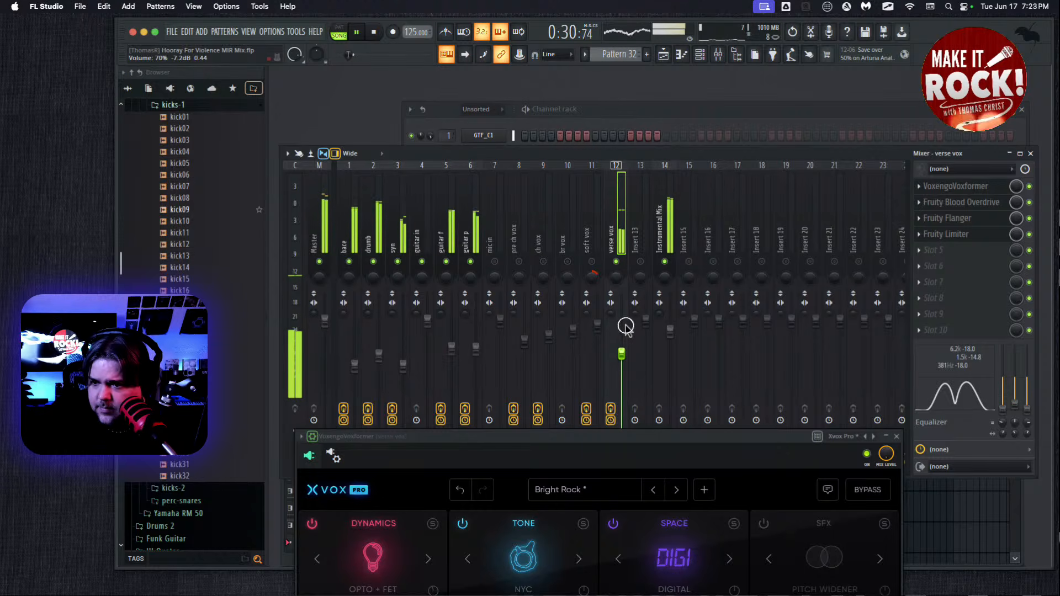
{"action": "left_click_drag", "start_coordinate": [570, 446], "coordinate": [612, 222]}
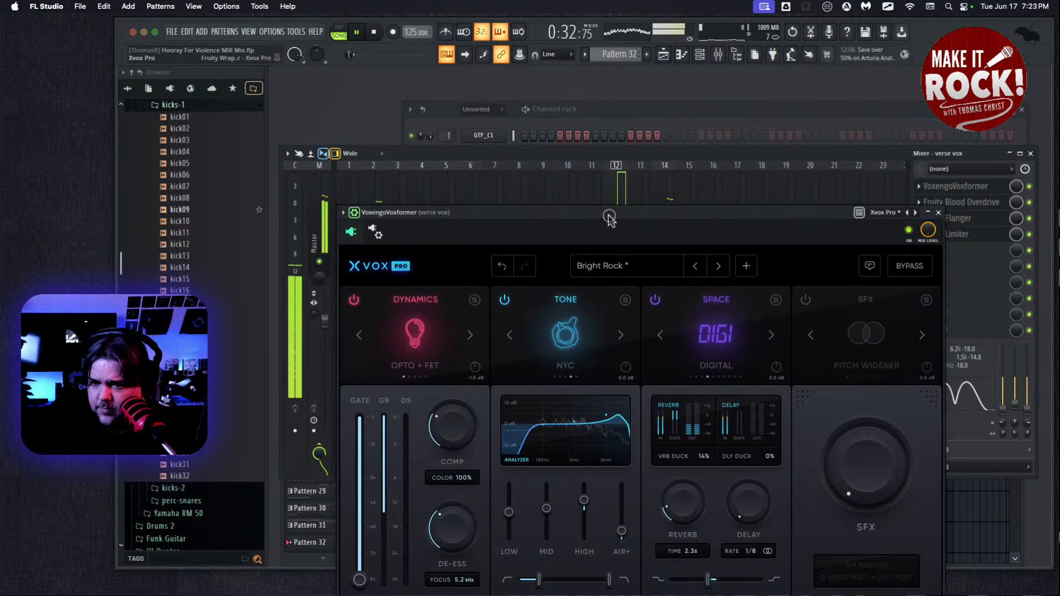
{"action": "left_click_drag", "start_coordinate": [442, 417], "coordinate": [442, 414]}
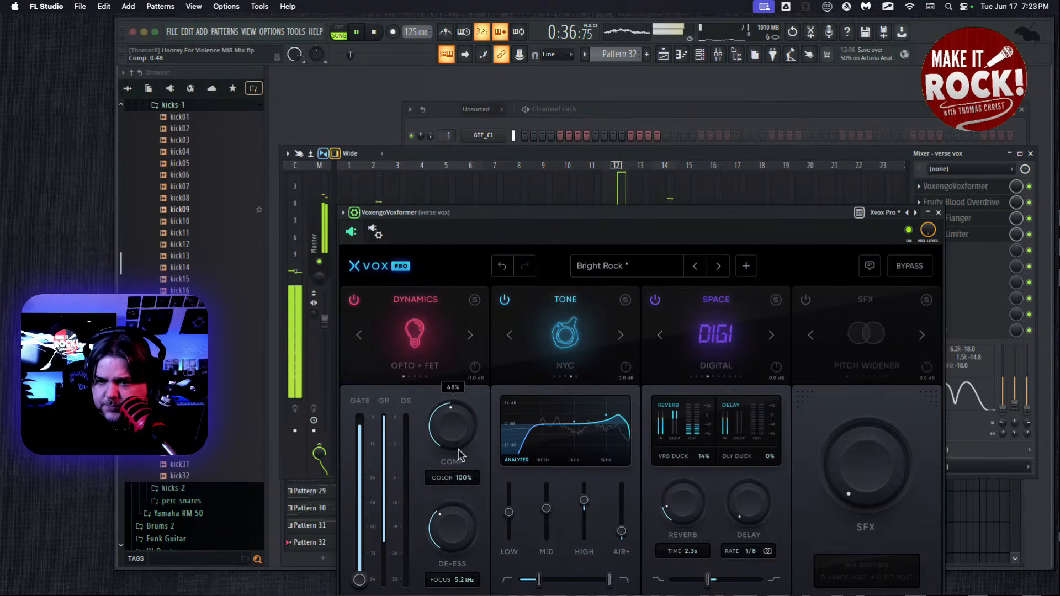
Flatten the verse vox equalizer's mid and high bands, set its low shelf to 138 Hz, and lower the track fader to about -10.9 dB
{"action": "left_click_drag", "start_coordinate": [639, 212], "coordinate": [464, 367]}
{"action": "left_click_drag", "start_coordinate": [1018, 411], "coordinate": [1029, 377]}
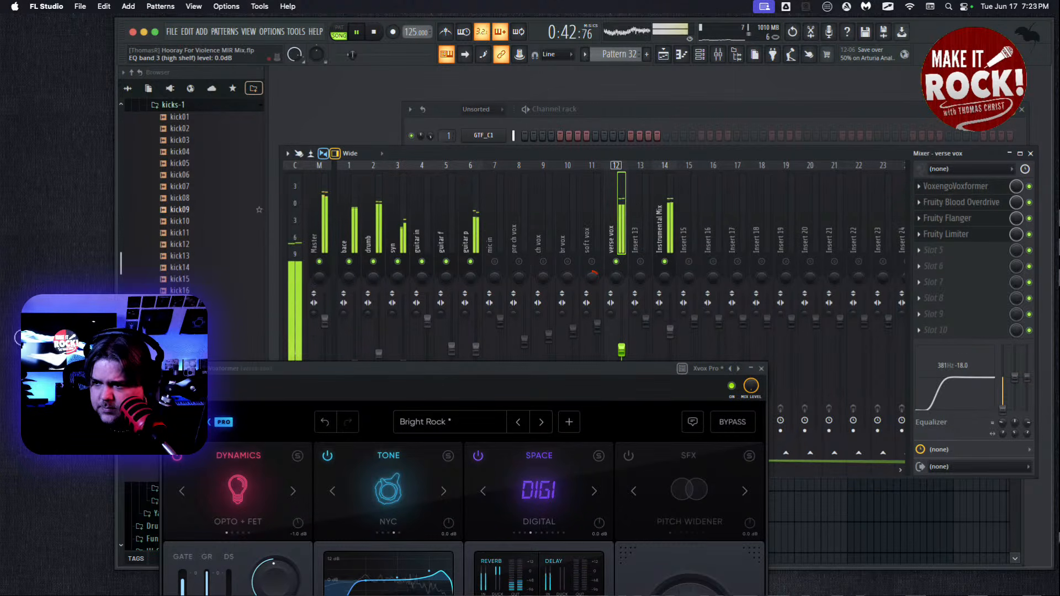
{"action": "left_click_drag", "start_coordinate": [607, 368], "coordinate": [699, 355]}
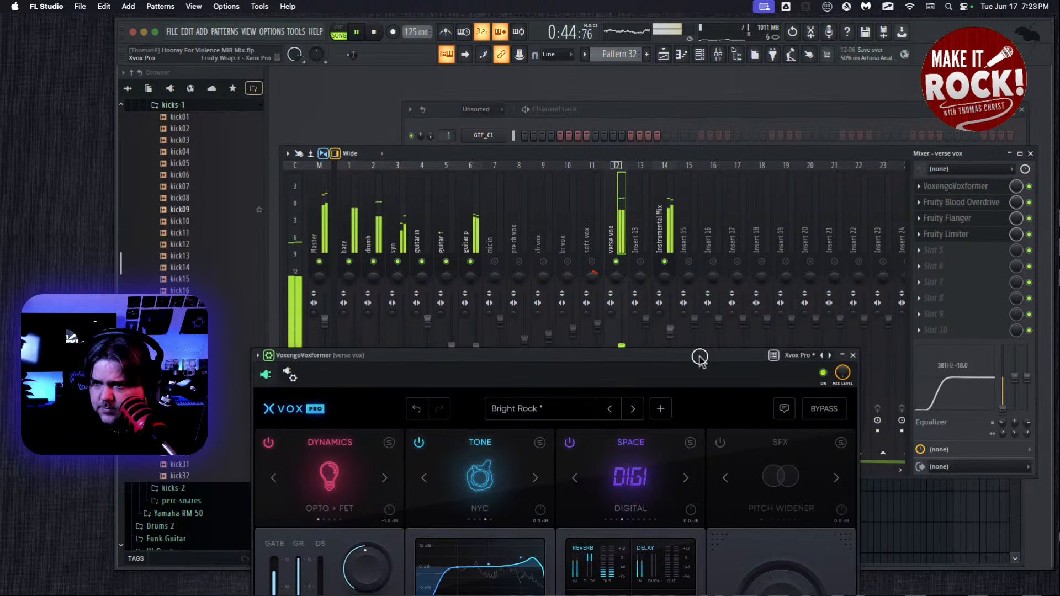
{"action": "left_click_drag", "start_coordinate": [1002, 423], "coordinate": [999, 440]}
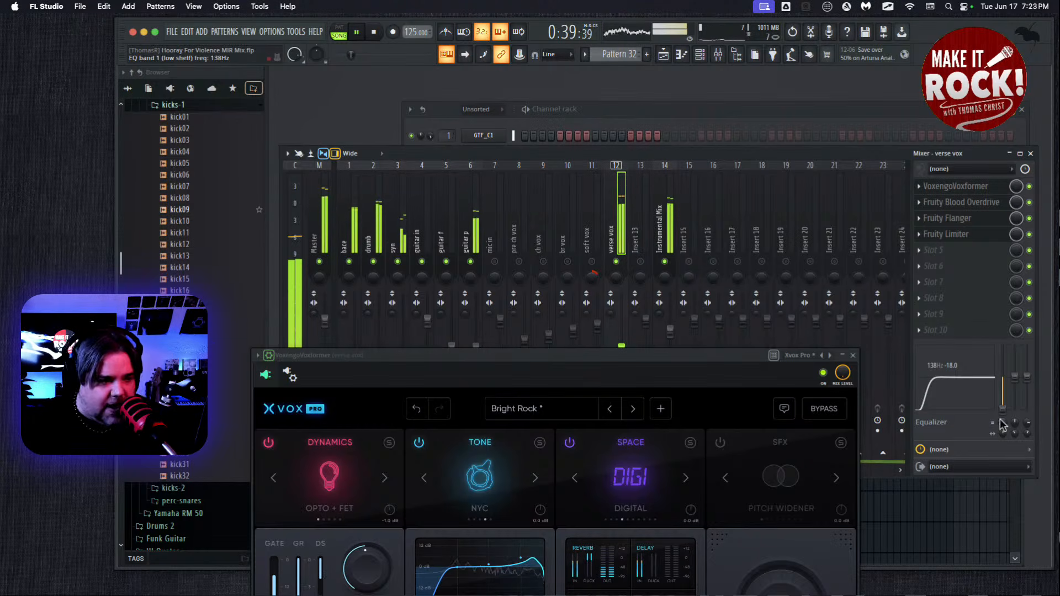
{"action": "left_click_drag", "start_coordinate": [652, 358], "coordinate": [750, 470]}
{"action": "left_click_drag", "start_coordinate": [621, 351], "coordinate": [617, 391]}
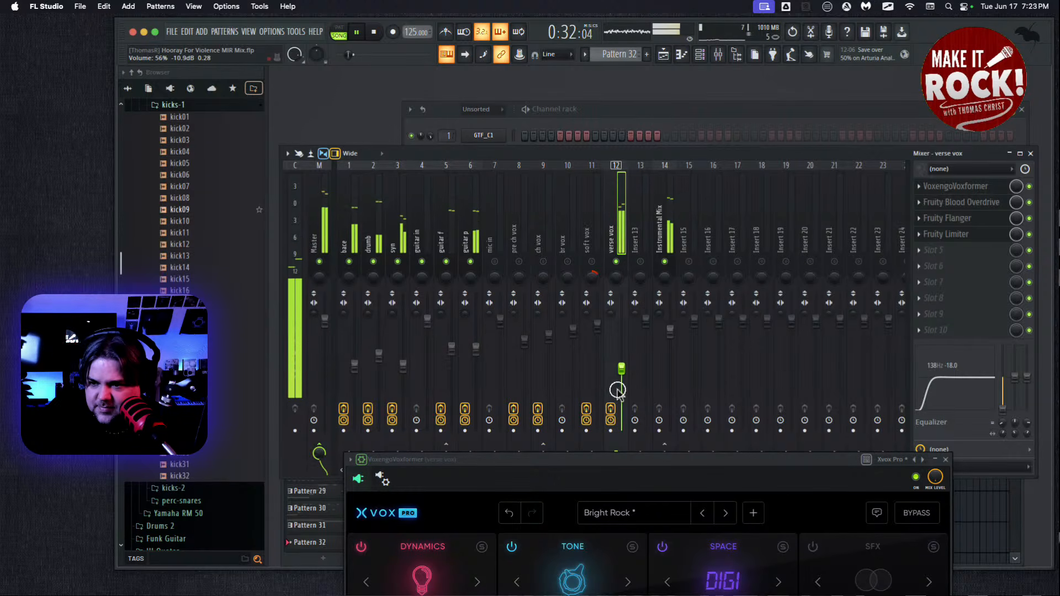
Raise the delay amount in the verse vox track's Xvox Pro and set its delay ducking to 32%
{"action": "left_click_drag", "start_coordinate": [681, 459], "coordinate": [661, 144]}
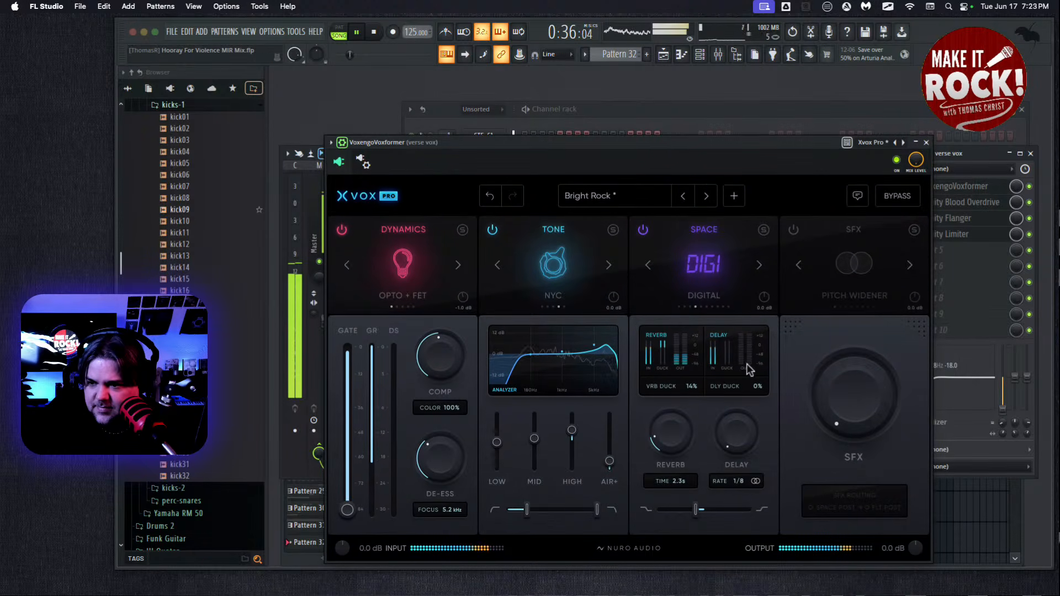
{"action": "left_click_drag", "start_coordinate": [726, 443], "coordinate": [728, 382]}
{"action": "left_click_drag", "start_coordinate": [737, 454], "coordinate": [771, 326]}
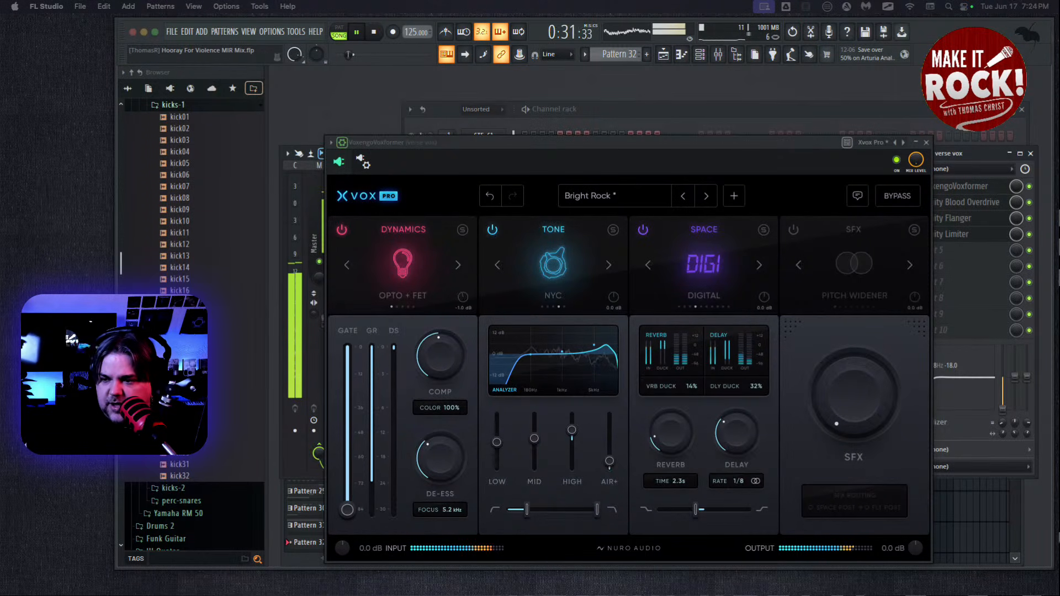
Shorten Xvox Pro's reverb time to 1.2 s, stop playback and close the editor
{"action": "left_click_drag", "start_coordinate": [667, 441], "coordinate": [673, 551]}
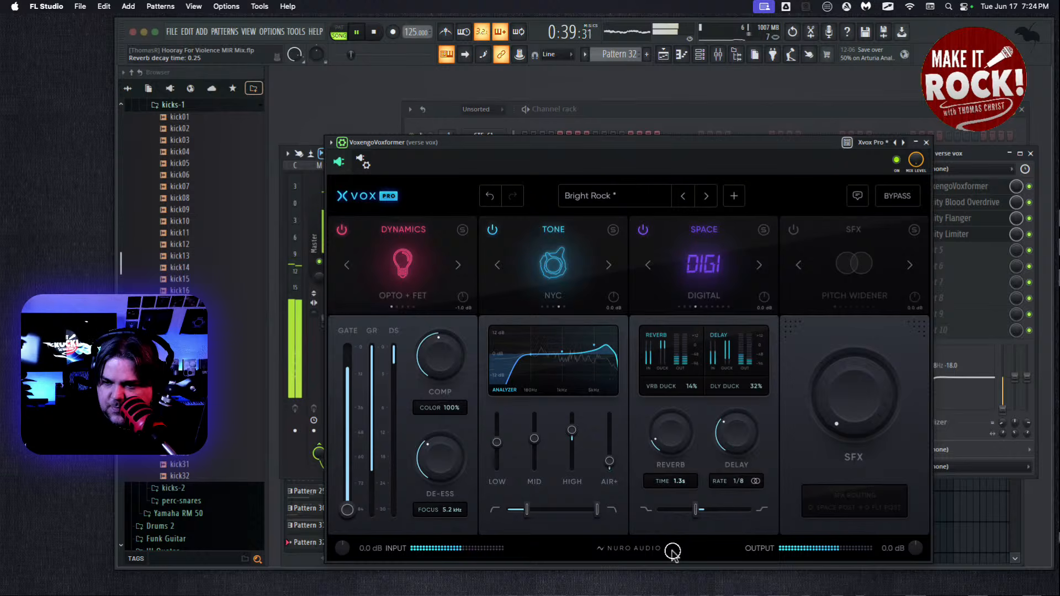
{"action": "mouse_move", "coordinate": [679, 486]}
{"action": "left_mouse_down"}
{"action": "mouse_move", "coordinate": [679, 515]}
{"action": "mouse_move", "coordinate": [680, 505]}
{"action": "left_mouse_up"}
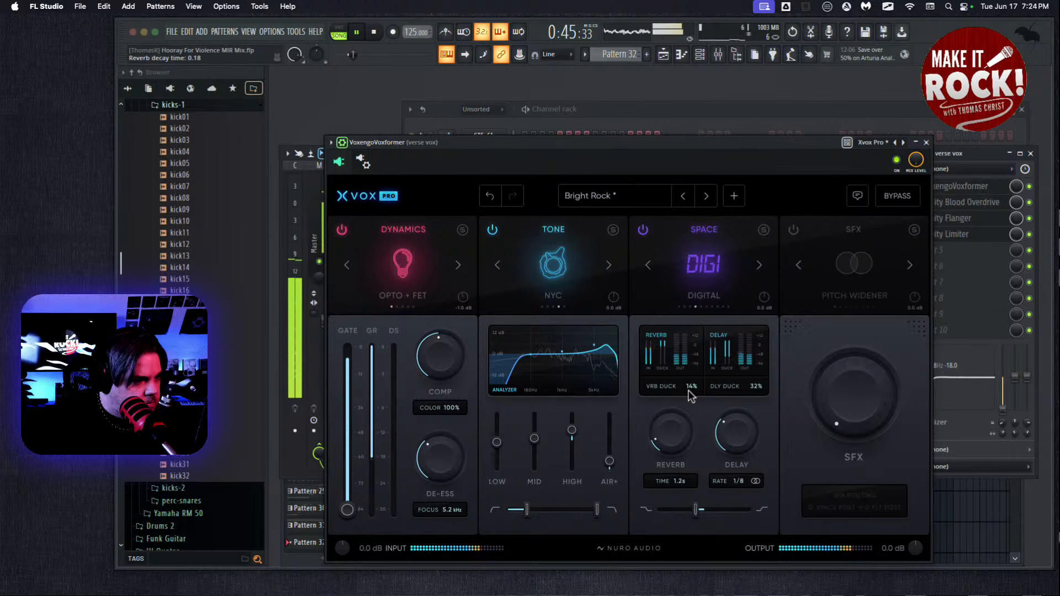
{"action": "left_click", "coordinate": [373, 31]}
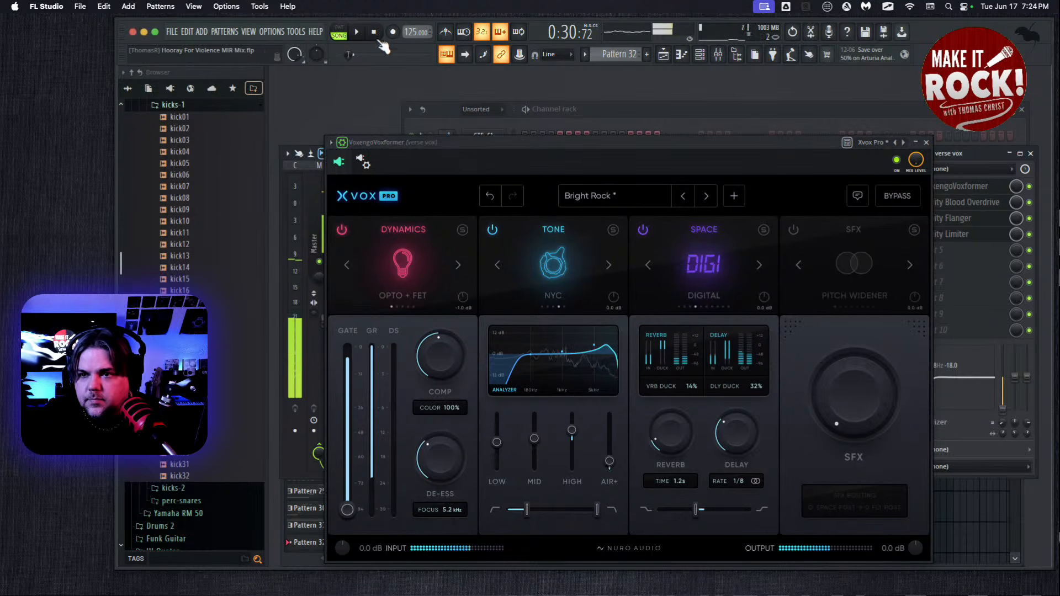
{"action": "left_click", "coordinate": [926, 142]}
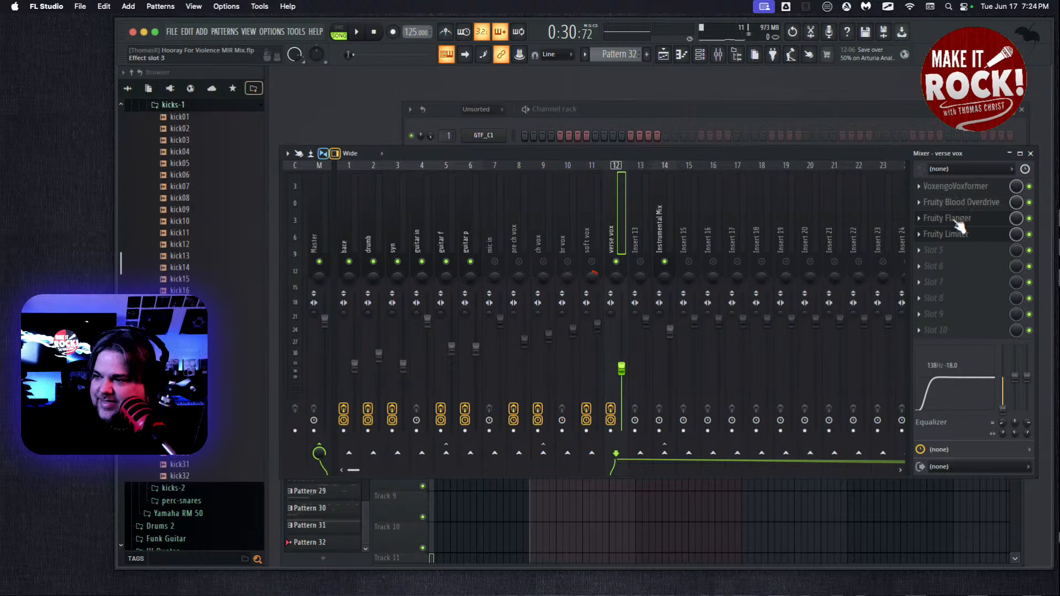
Review the settings of the verse vox track's Fruity Blood Overdrive and Xvox Pro, closing each editor again
{"action": "left_click", "coordinate": [969, 202]}
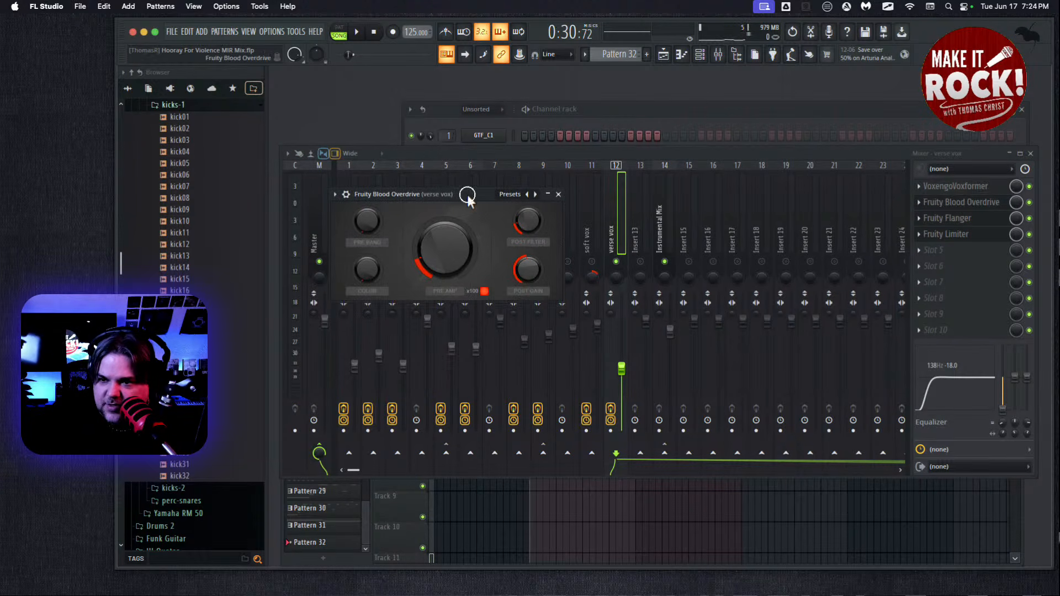
{"action": "left_click_drag", "start_coordinate": [468, 200], "coordinate": [543, 133]}
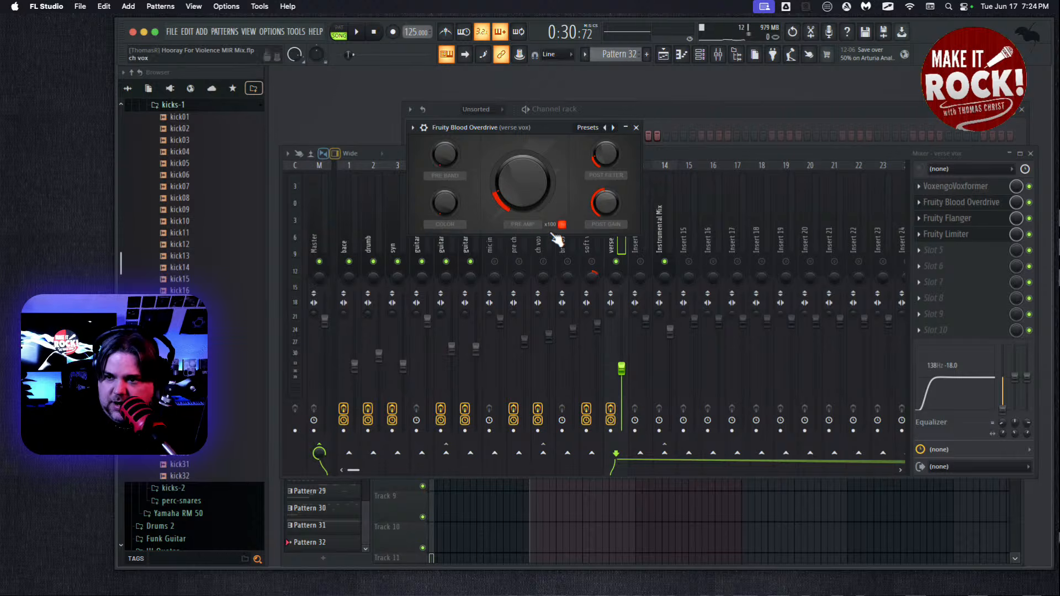
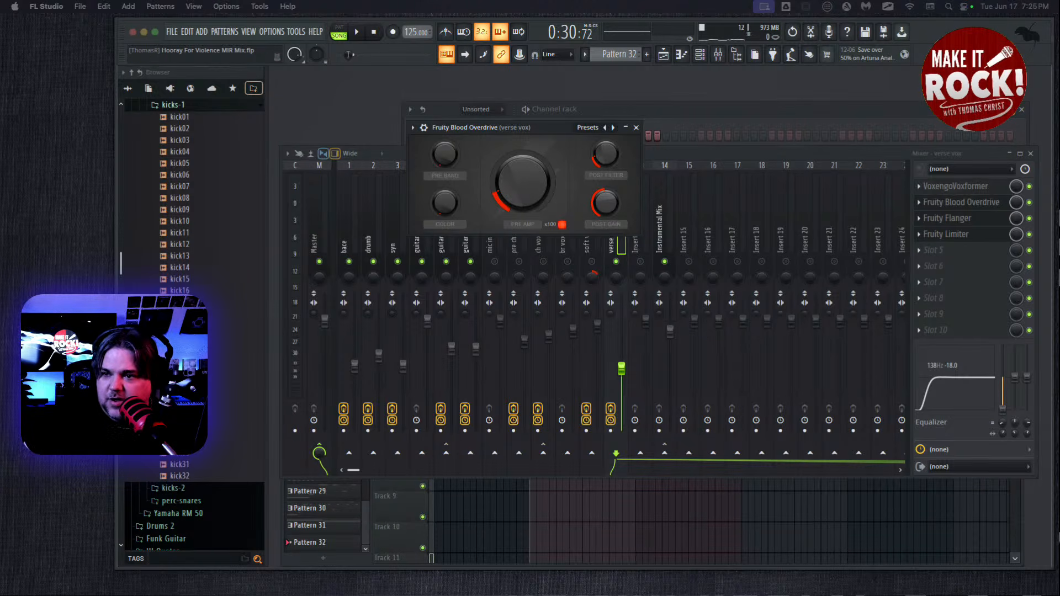
{"action": "left_click", "coordinate": [636, 128]}
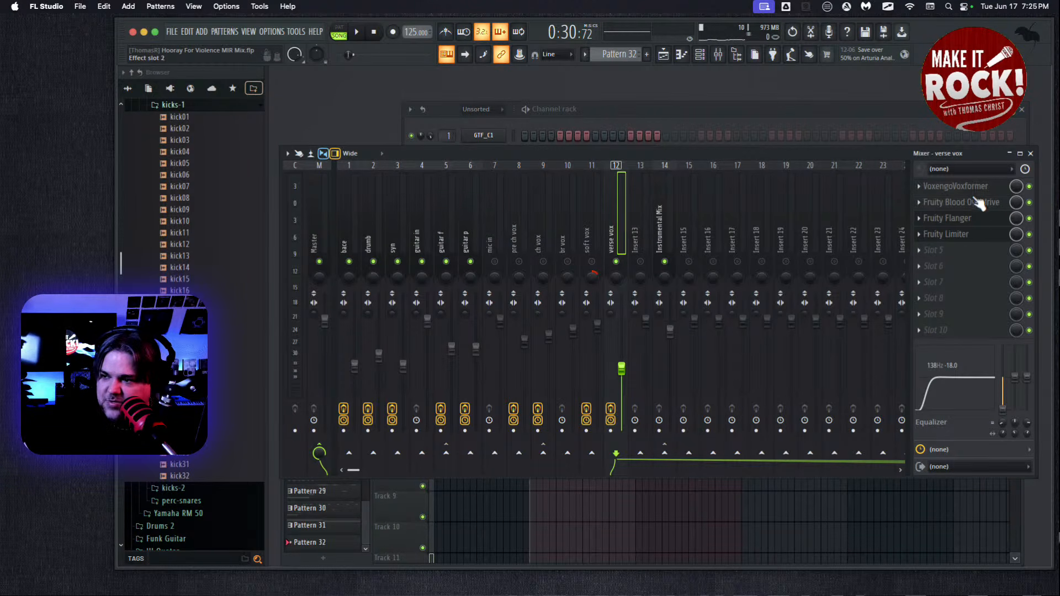
{"action": "left_click", "coordinate": [977, 189]}
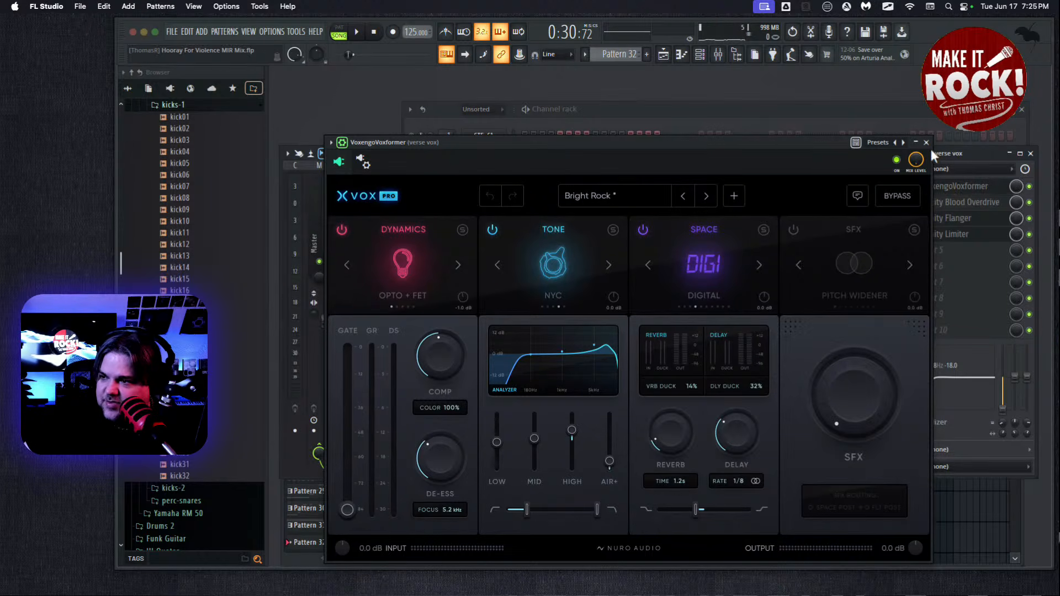
{"action": "left_click", "coordinate": [951, 188]}
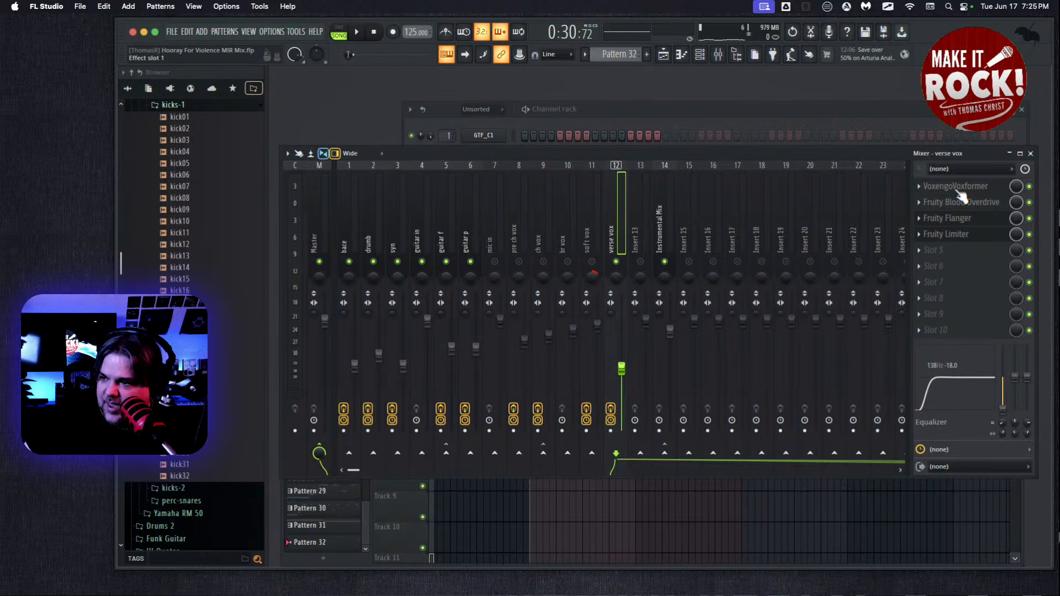
Check the plugin in the verse vox track's first effect slot and rename that slot XVox
{"action": "left_click", "coordinate": [963, 188]}
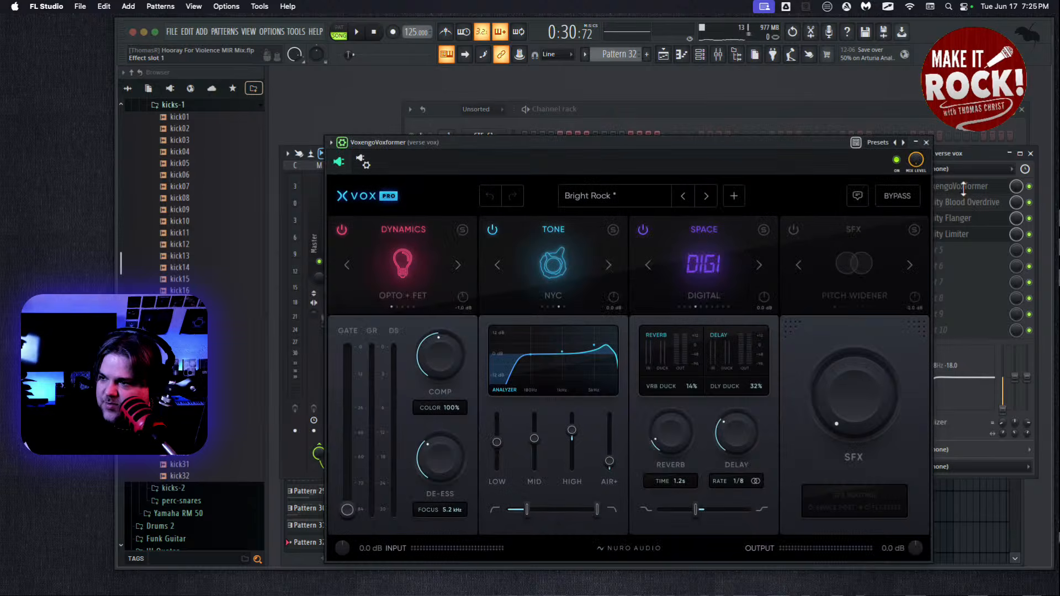
{"action": "left_click", "coordinate": [924, 140]}
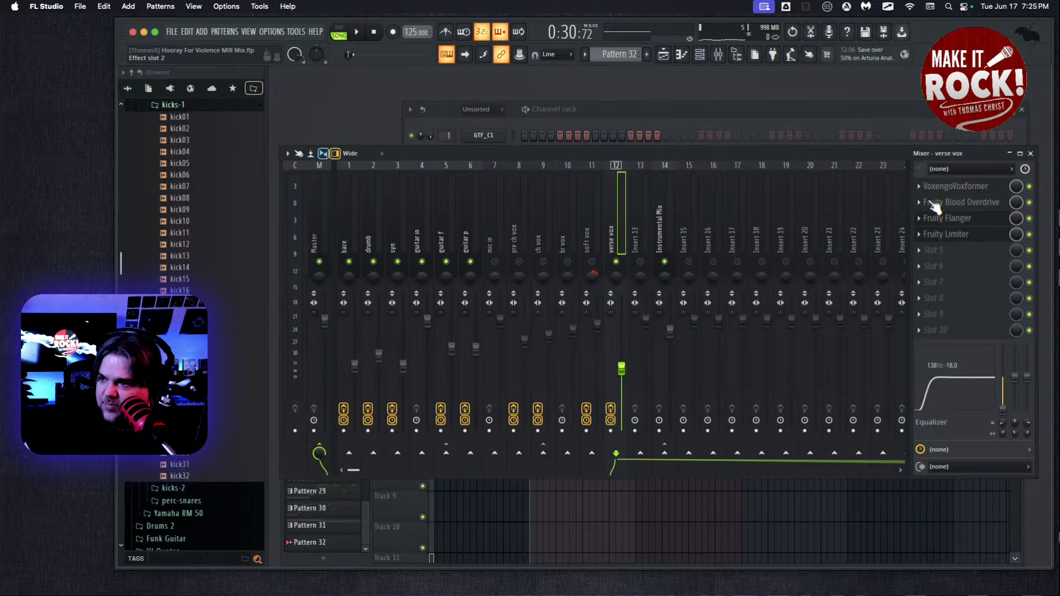
{"action": "left_click", "coordinate": [961, 187]}
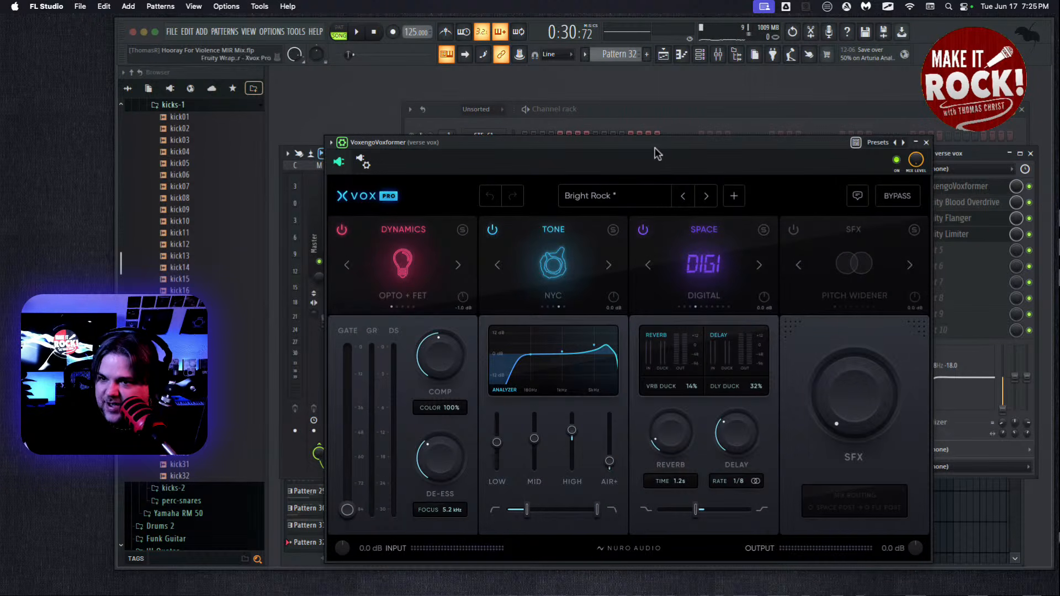
{"action": "left_click", "coordinate": [925, 143]}
{"action": "left_click", "coordinate": [927, 186]}
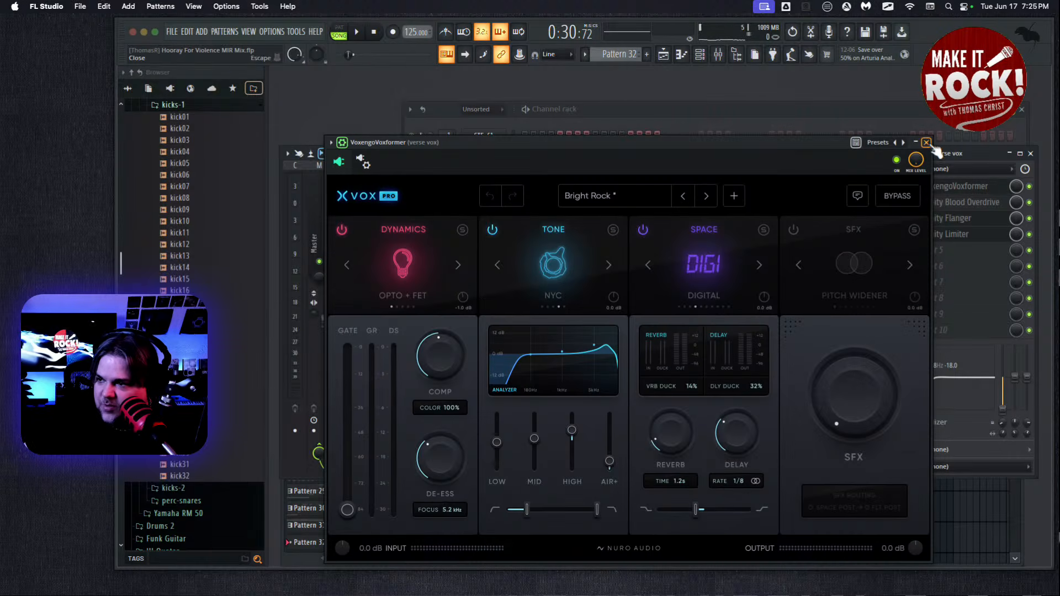
{"action": "left_click", "coordinate": [927, 143]}
{"action": "left_click", "coordinate": [919, 185]}
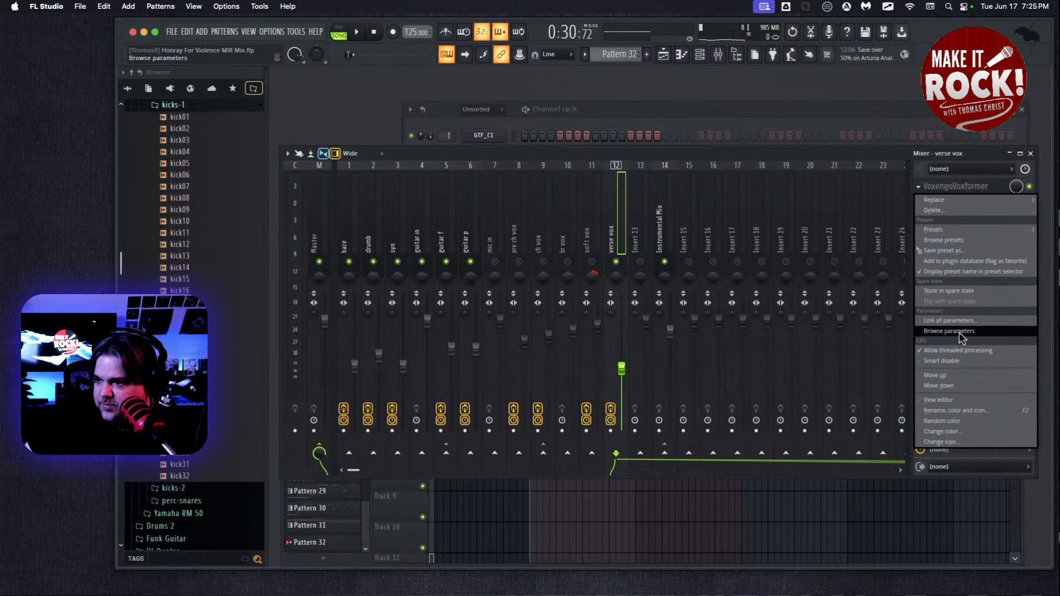
{"action": "left_click", "coordinate": [958, 410]}
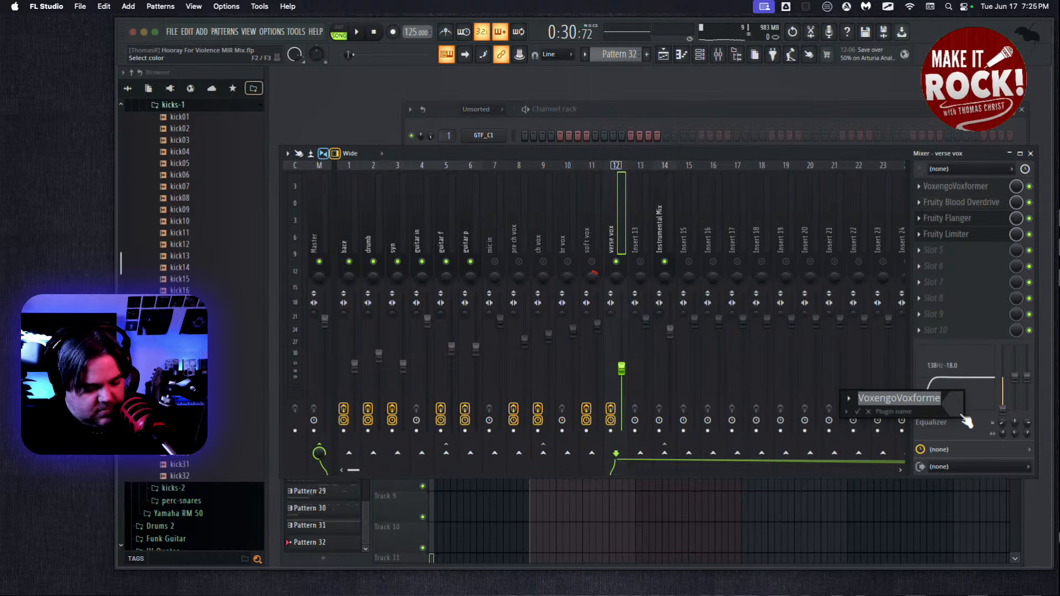
{"action": "type", "text": "XVox"}
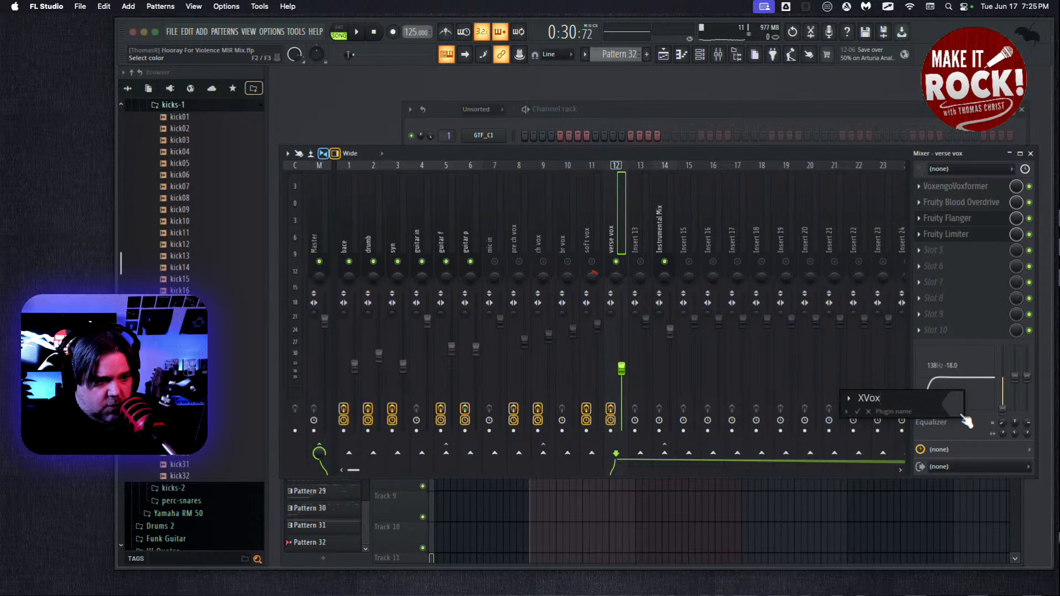
{"action": "key", "text": "Return"}
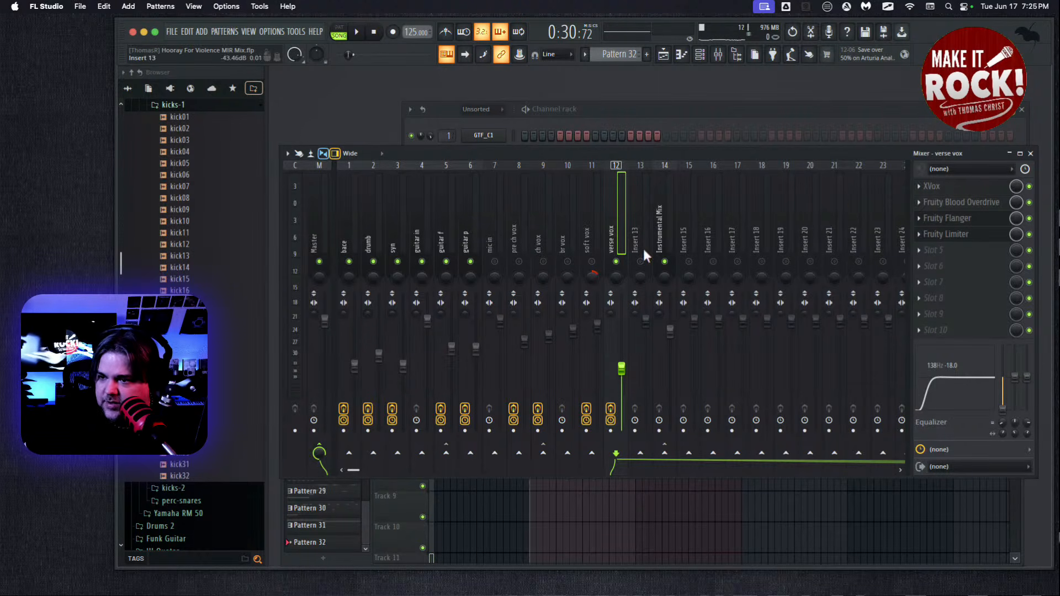
Play the verse section, set the verse vox equalizer's low shelf frequency to 148 Hz, and stop playback
{"action": "left_click", "coordinate": [356, 33]}
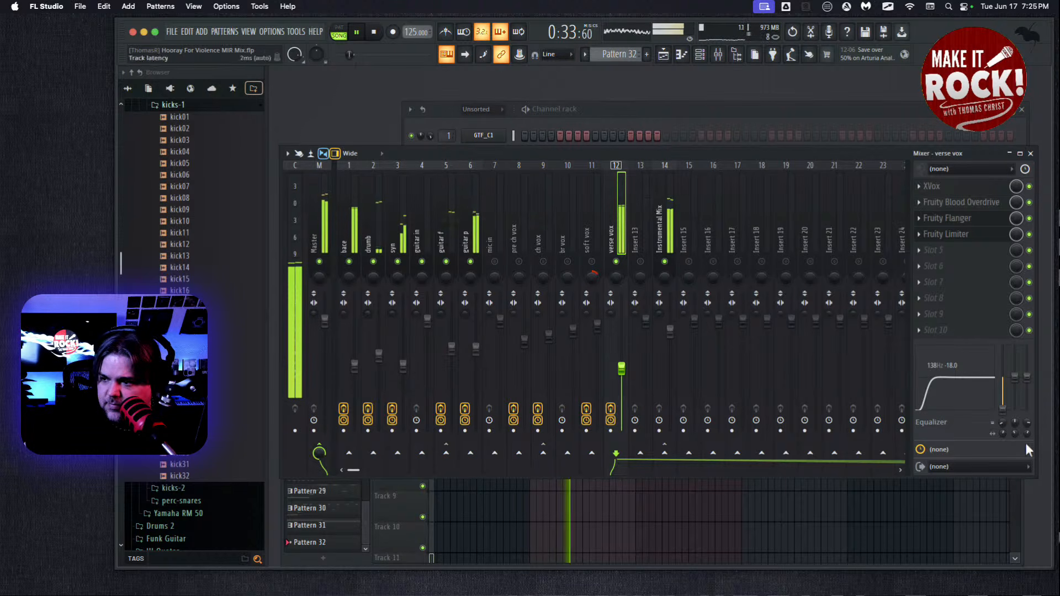
{"action": "left_click_drag", "start_coordinate": [1002, 423], "coordinate": [1003, 429]}
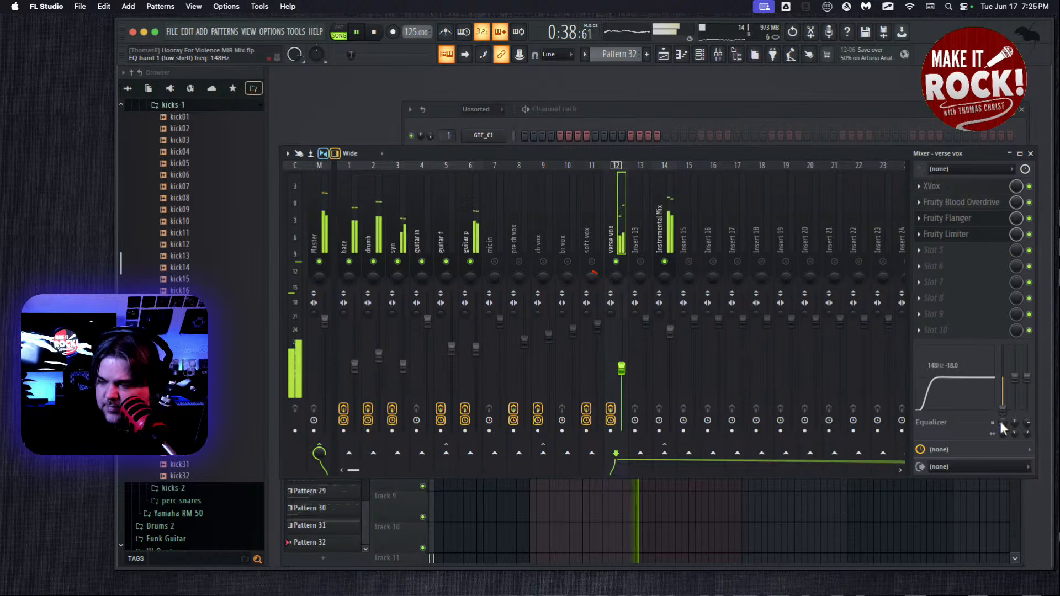
{"action": "left_click", "coordinate": [374, 33]}
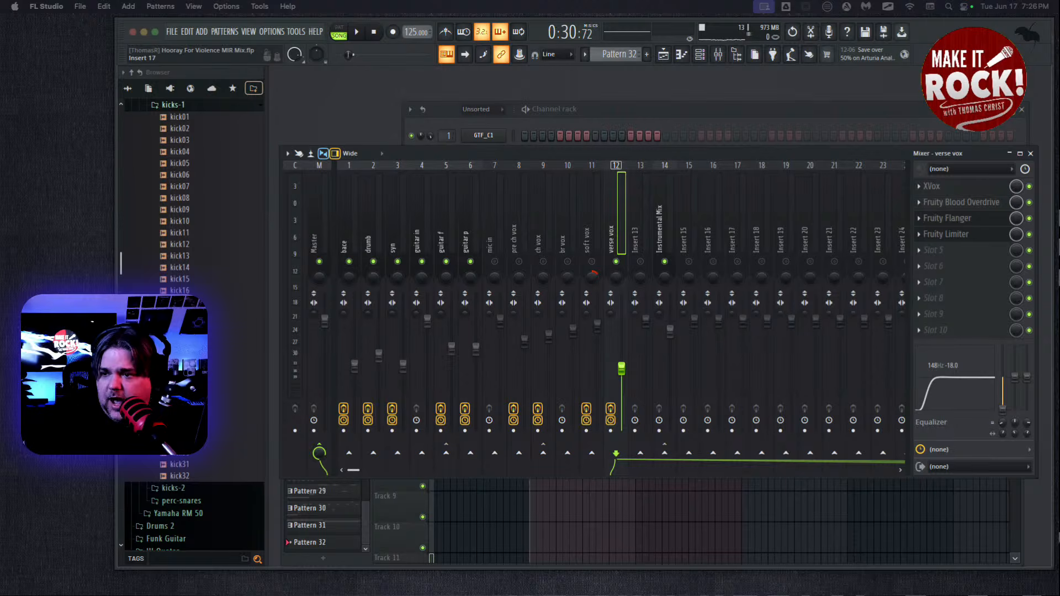
Bring the playlist forward and select the pre-chorus section over the pre ch 1 clip, from bar 33 to bar 43
{"action": "left_click_drag", "start_coordinate": [724, 157], "coordinate": [737, 245]}
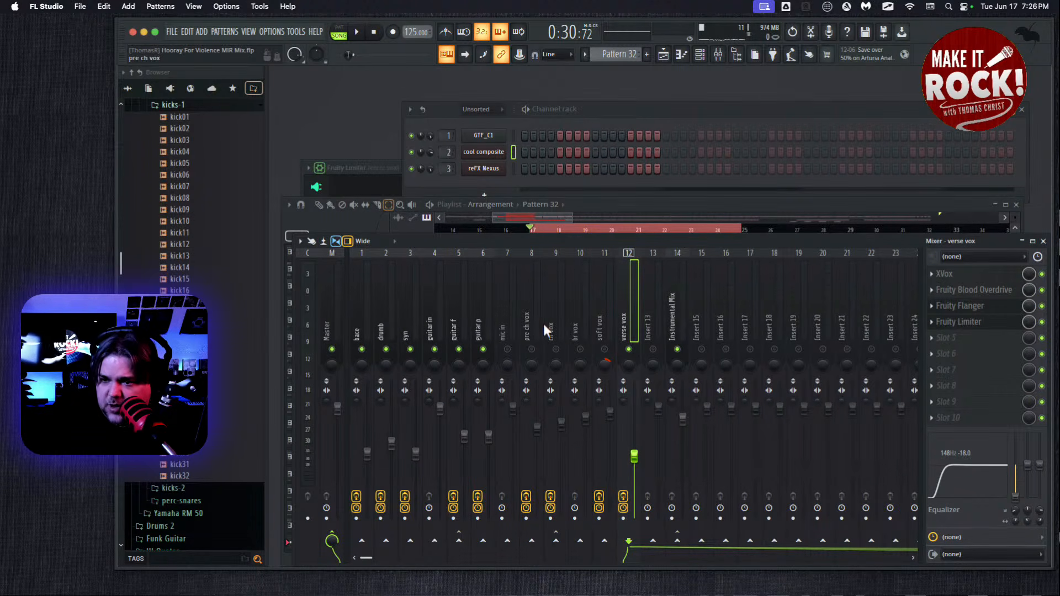
{"action": "left_click", "coordinate": [622, 204]}
{"action": "left_click_drag", "start_coordinate": [518, 218], "coordinate": [591, 214]}
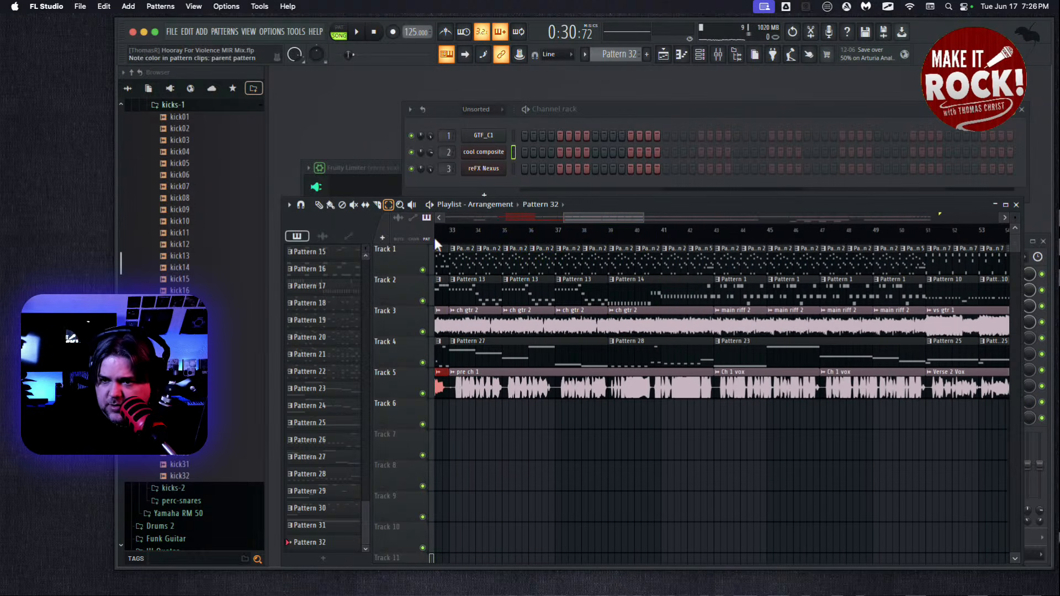
{"action": "left_click_drag", "start_coordinate": [451, 237], "coordinate": [714, 266]}
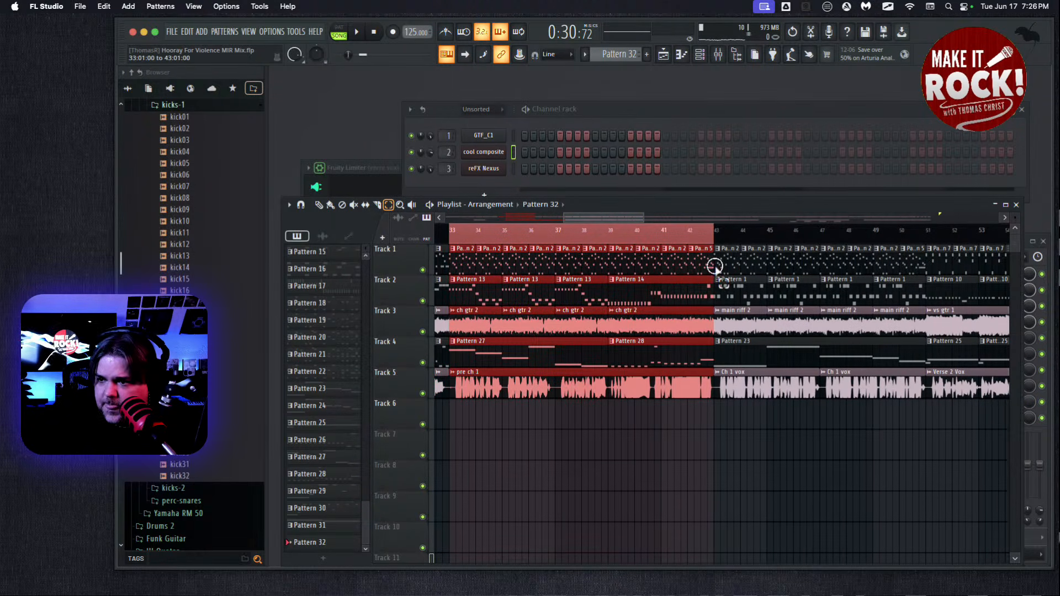
Lower the playlist window, select the pre ch vox mixer track, and place the mixer above the playlist
{"action": "left_click_drag", "start_coordinate": [603, 207], "coordinate": [638, 404]}
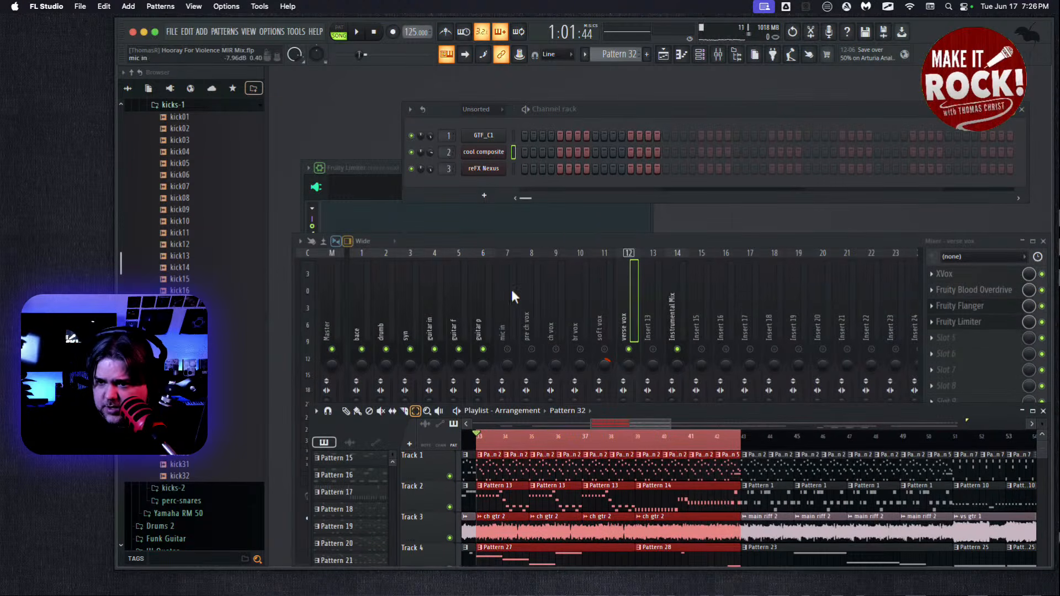
{"action": "left_click", "coordinate": [521, 290]}
{"action": "left_click_drag", "start_coordinate": [616, 249], "coordinate": [577, 130]}
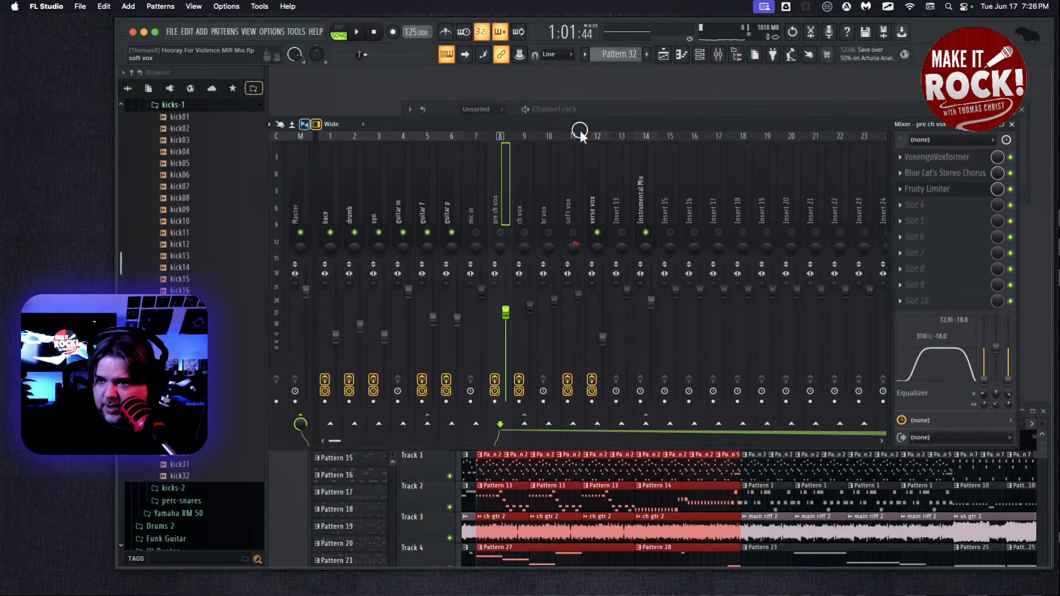
Review the pre ch vox track's Voxengo Voxformer and Blue Cat's Stereo Chorus, closing only the chorus editor
{"action": "left_click", "coordinate": [930, 165]}
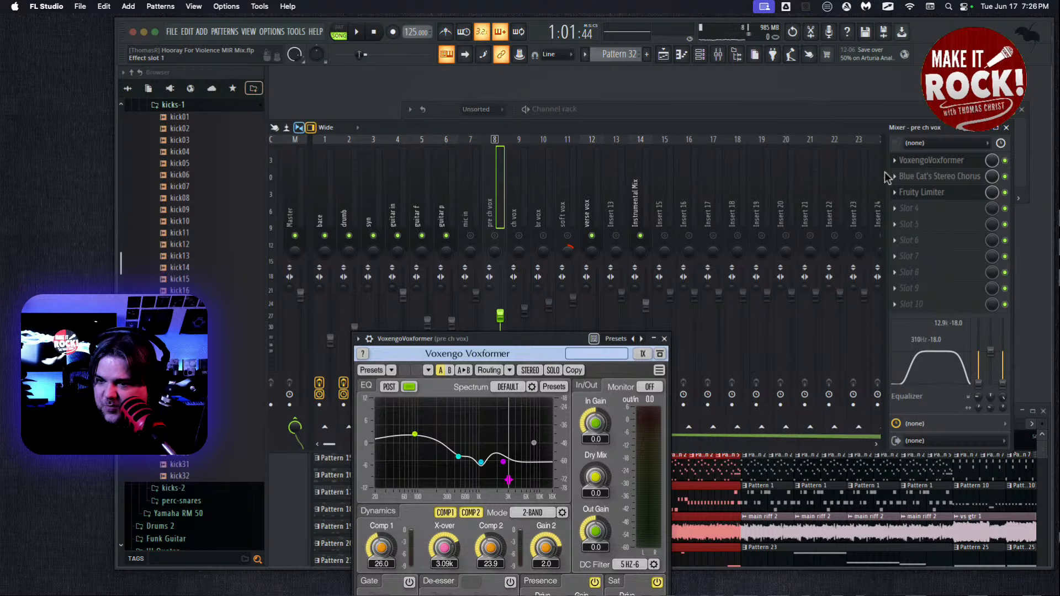
{"action": "left_click_drag", "start_coordinate": [496, 343], "coordinate": [554, 231]}
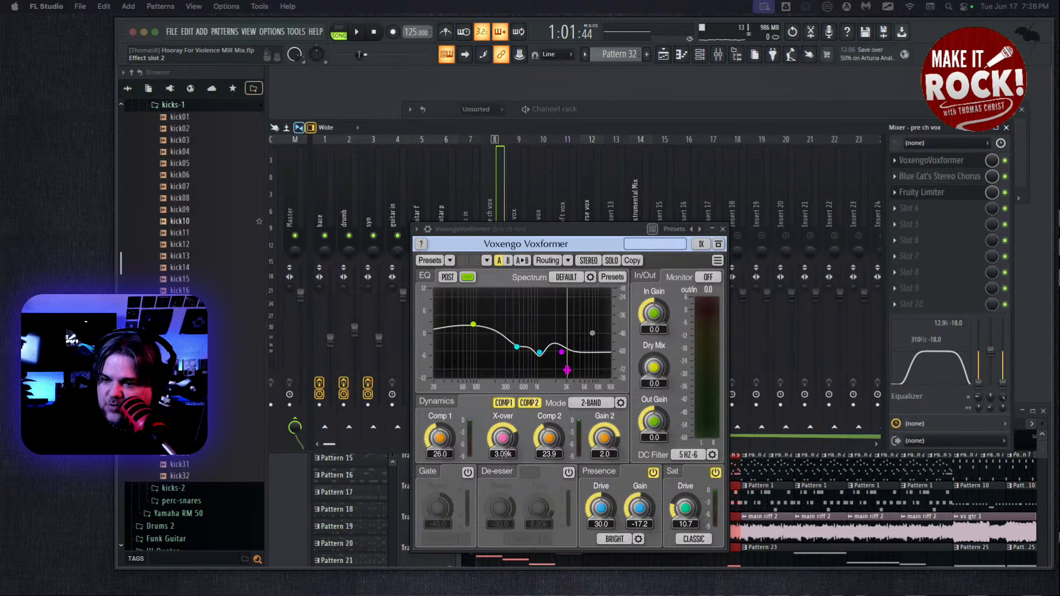
{"action": "left_click", "coordinate": [909, 180]}
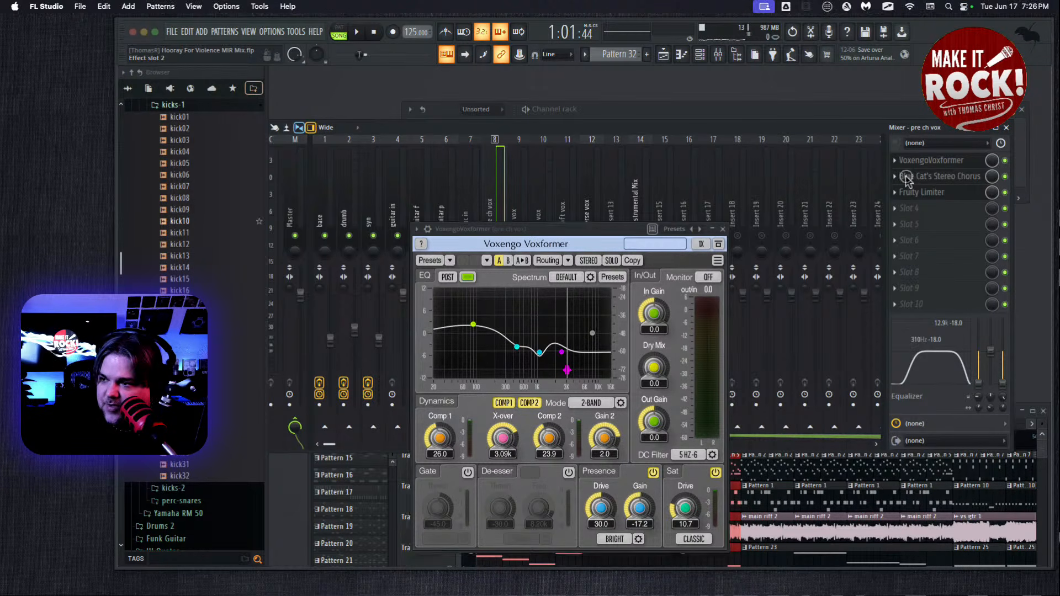
{"action": "left_click", "coordinate": [911, 176]}
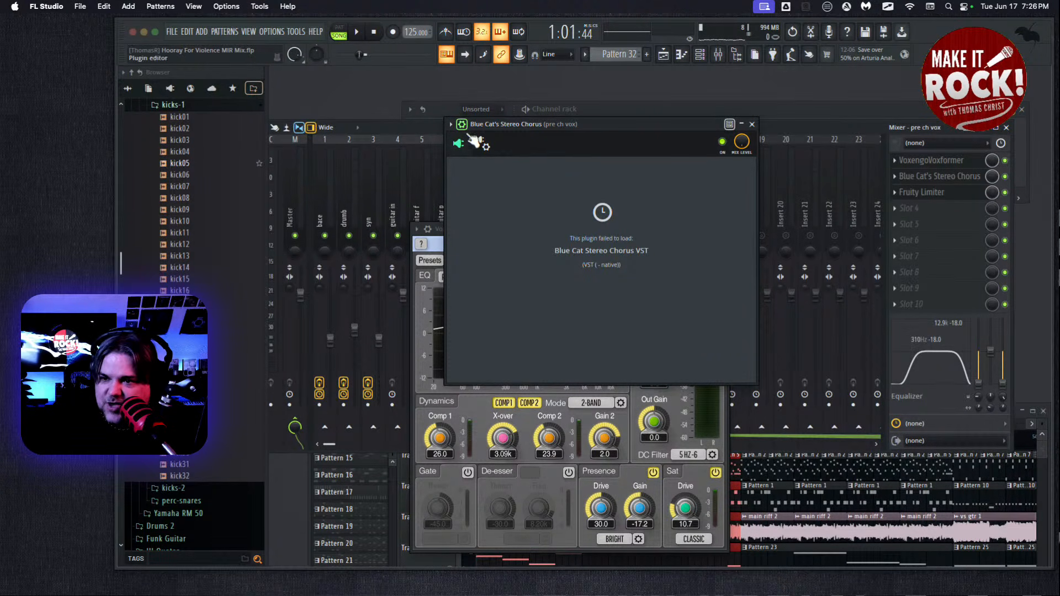
{"action": "left_click", "coordinate": [752, 124]}
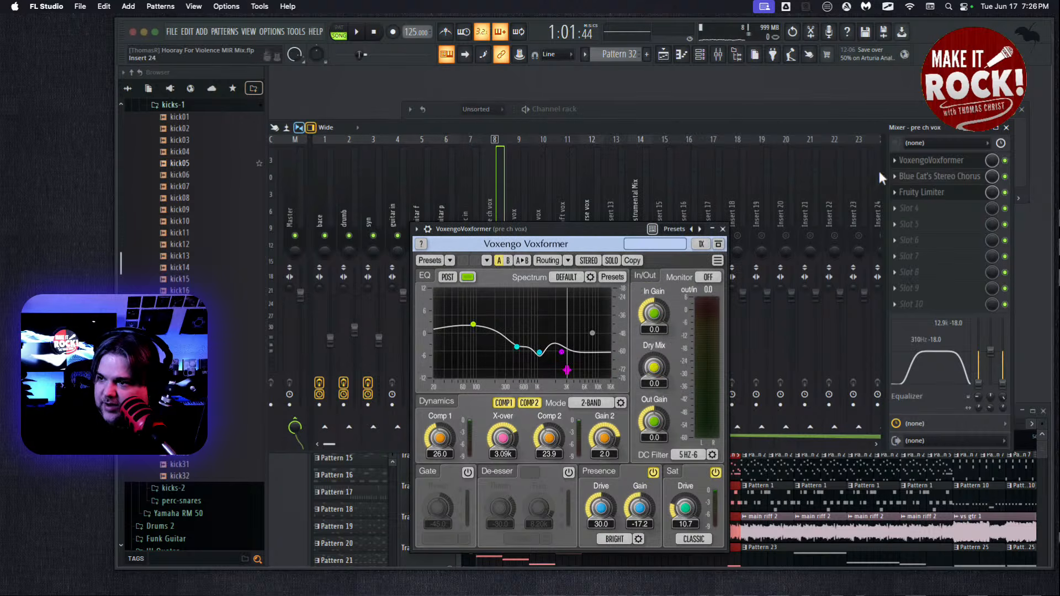
Load the Clean Chorus factory preset in Blue Cat's Stereo Chorus on the pre ch vox channel and close the plugin window
{"action": "left_click", "coordinate": [894, 174]}
{"action": "mouse_move", "coordinate": [923, 193]}
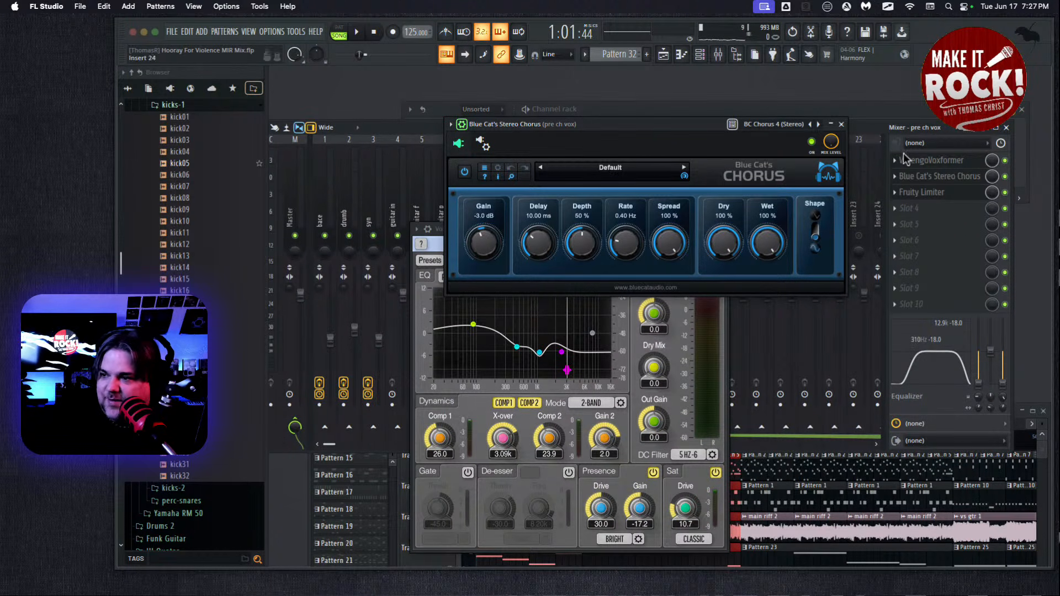
{"action": "left_click", "coordinate": [606, 167]}
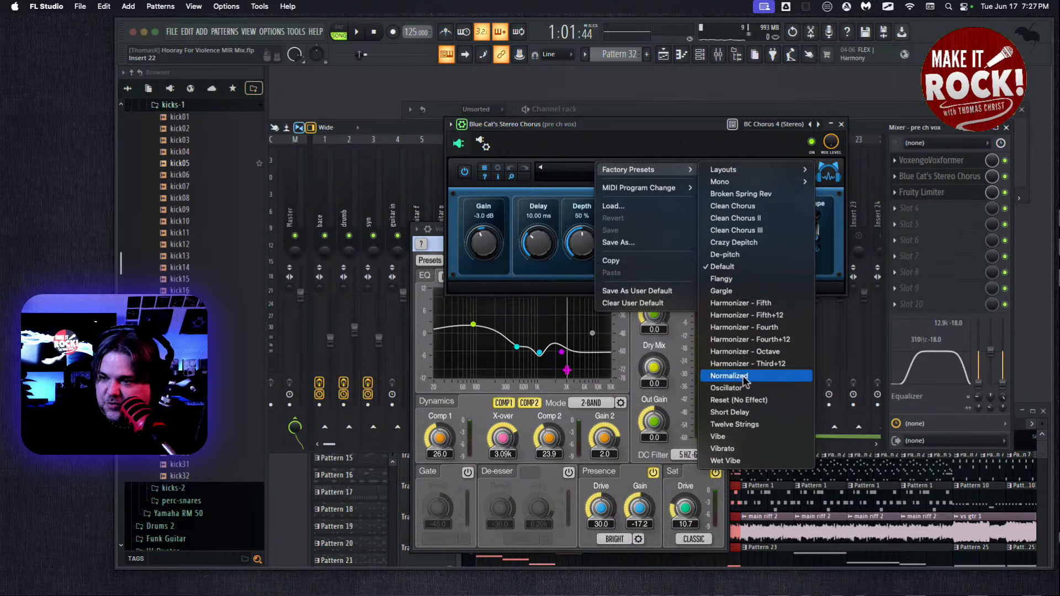
{"action": "left_click", "coordinate": [728, 207]}
{"action": "left_click", "coordinate": [840, 123]}
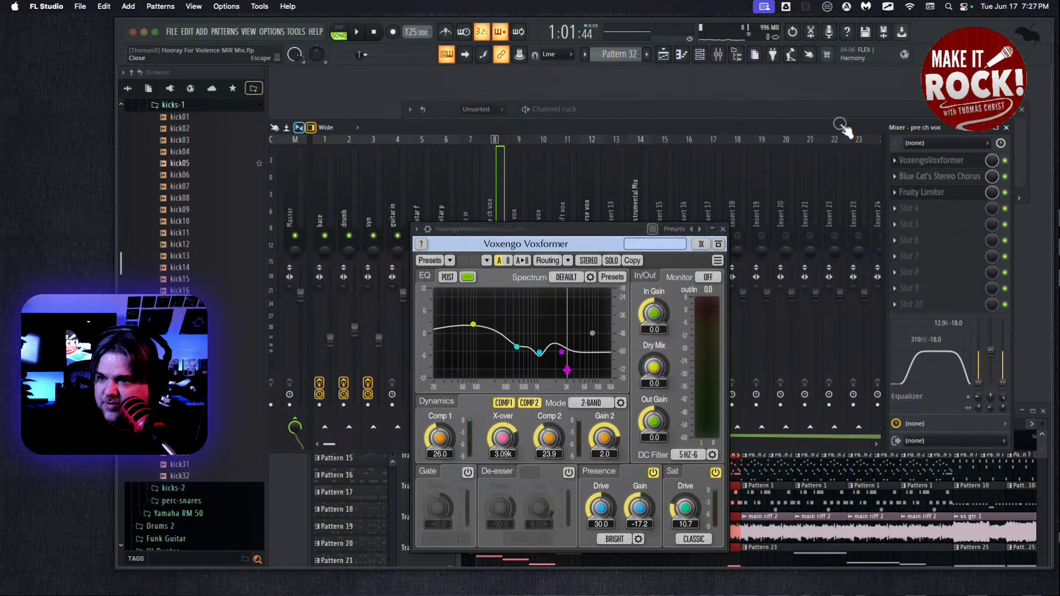
Move the Voxformer window aside, lower the pre ch vox fader to about -9.3 dB, and close Voxformer
{"action": "left_click_drag", "start_coordinate": [595, 235], "coordinate": [607, 185]}
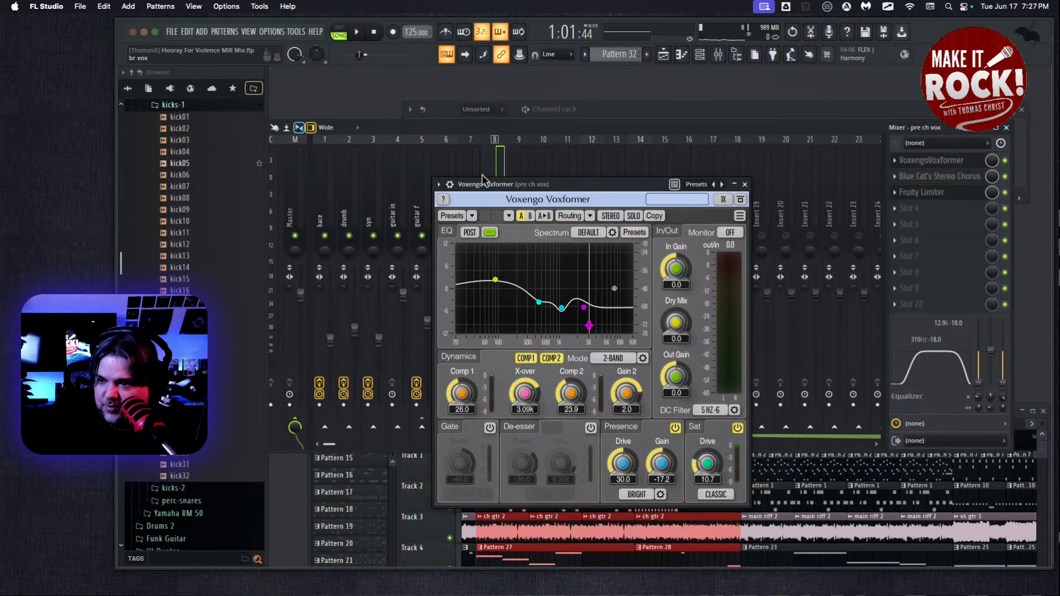
{"action": "left_click_drag", "start_coordinate": [573, 184], "coordinate": [797, 168]}
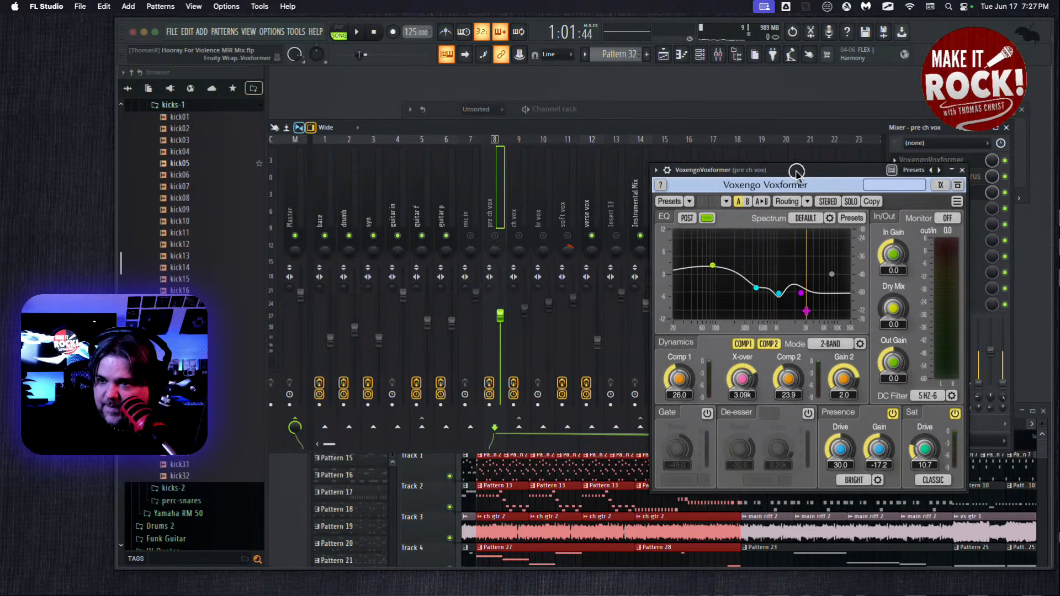
{"action": "left_click_drag", "start_coordinate": [499, 317], "coordinate": [496, 352]}
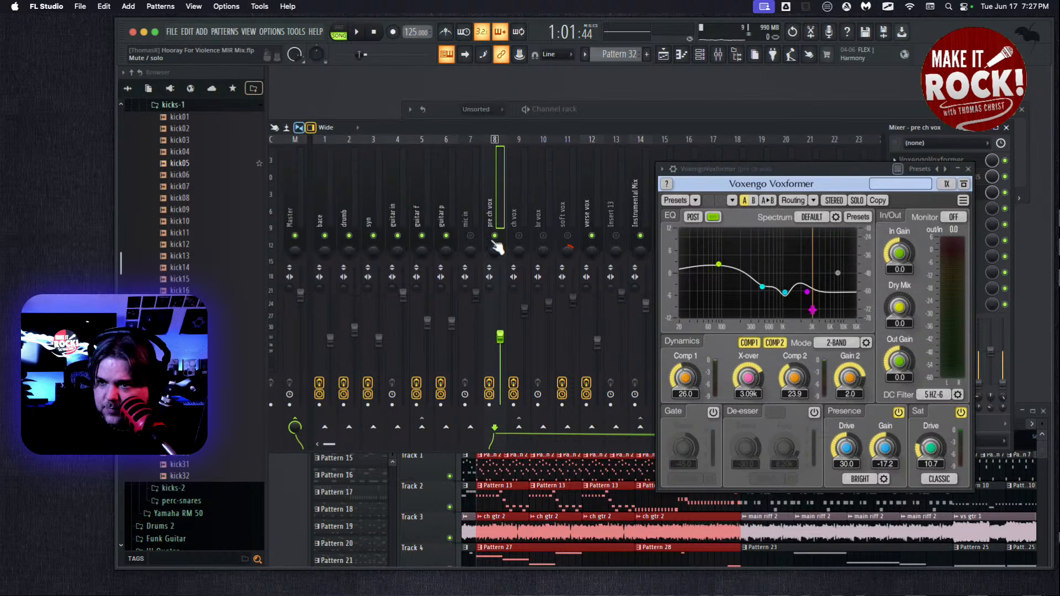
{"action": "left_click", "coordinate": [967, 169]}
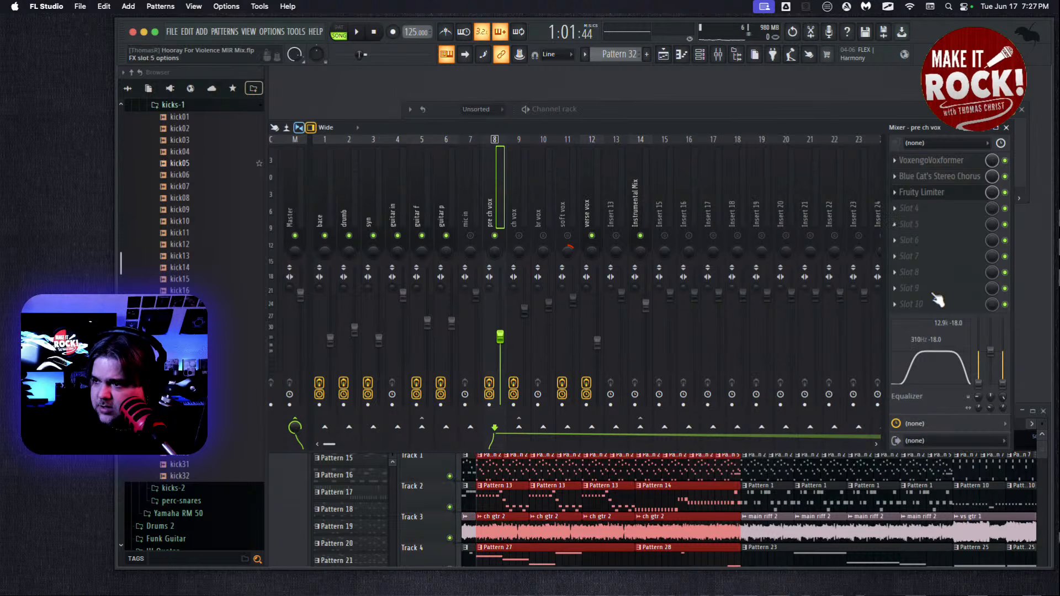
Remove the high-band cut from the pre ch vox mixer EQ, set its low shelf to 207 Hz, and briefly audition it
{"action": "left_click_drag", "start_coordinate": [1001, 389], "coordinate": [1007, 317]}
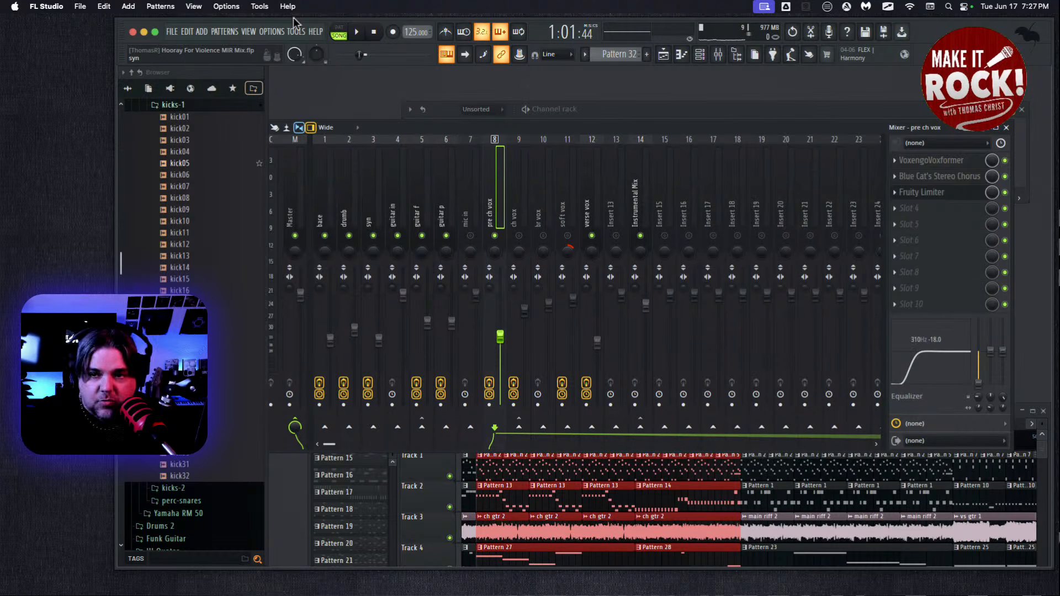
{"action": "left_click_drag", "start_coordinate": [975, 394], "coordinate": [971, 405]}
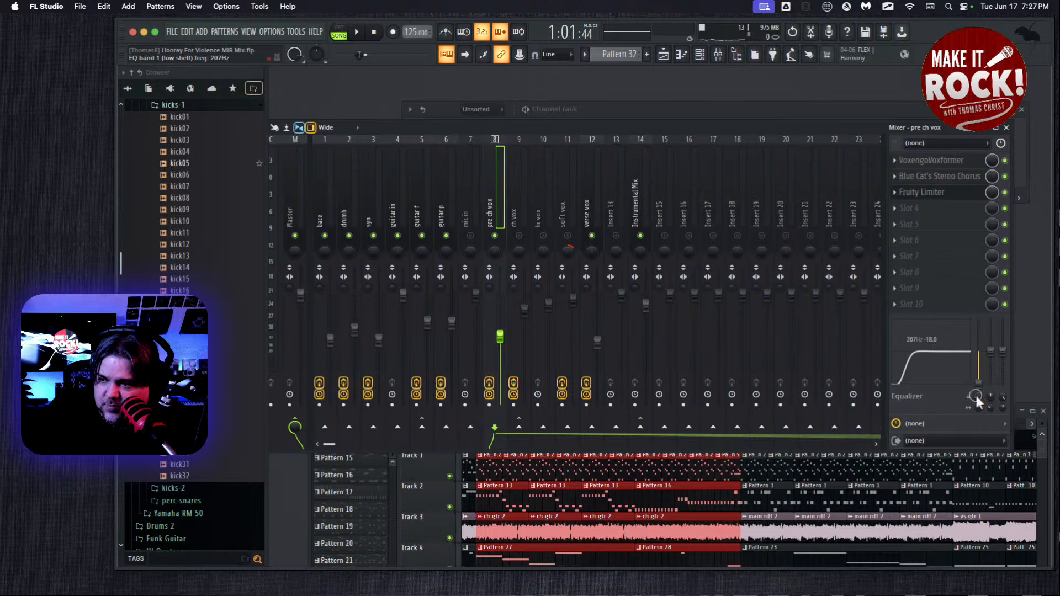
{"action": "left_click", "coordinate": [356, 37]}
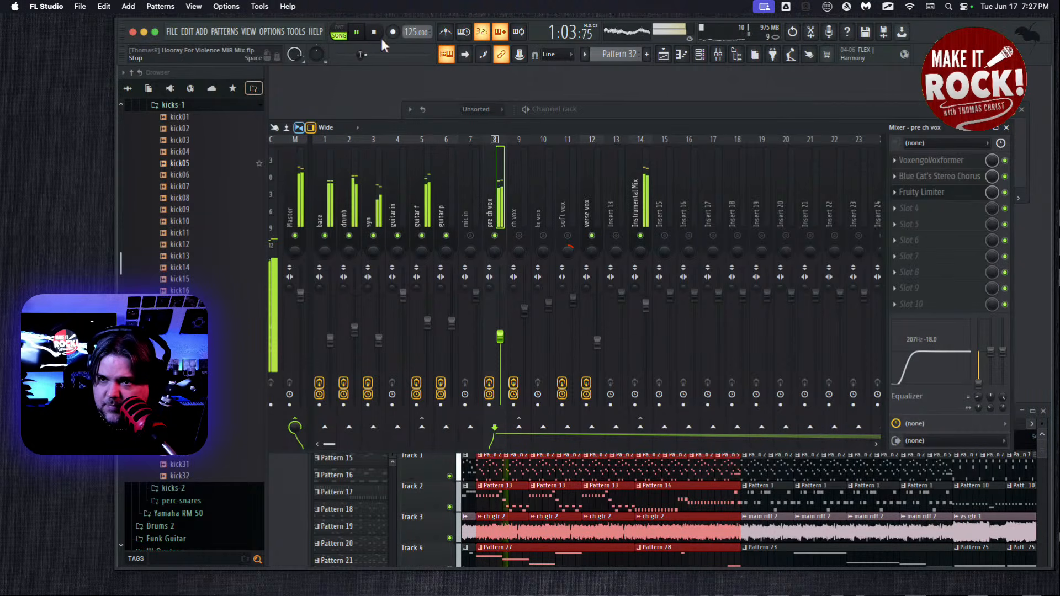
{"action": "key", "text": "space"}
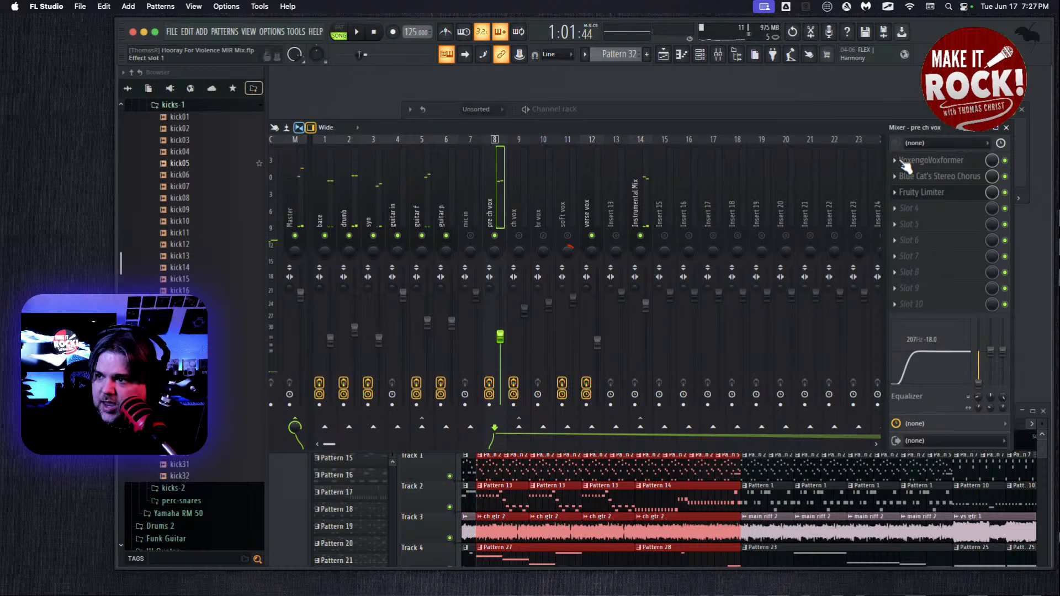
Delete VoxengoVoxformer from the first pre ch vox effect slot and load Xvox Pro in its place
{"action": "left_click", "coordinate": [894, 160]}
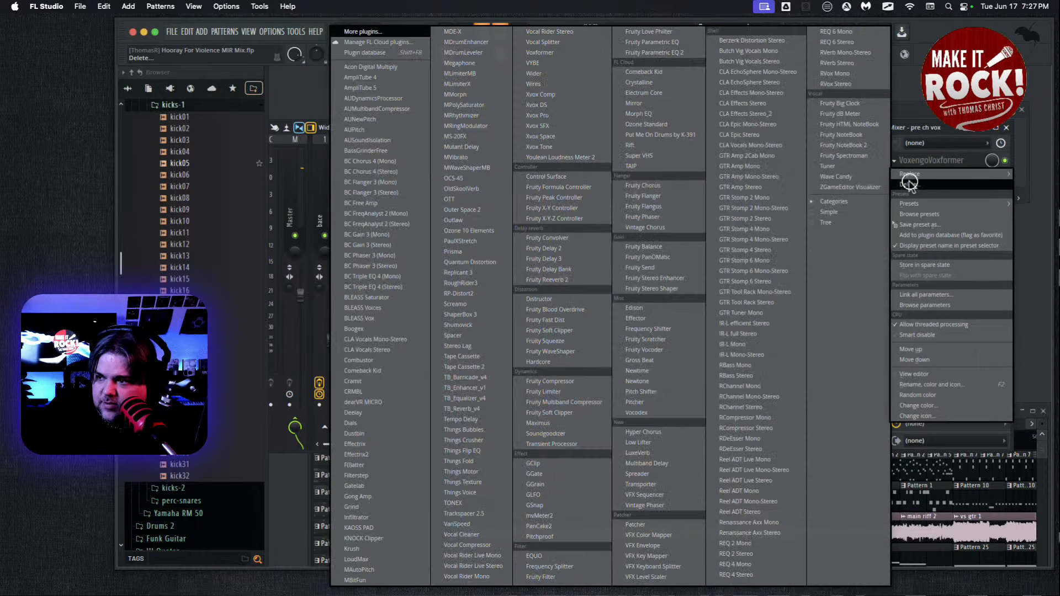
{"action": "left_click", "coordinate": [909, 183]}
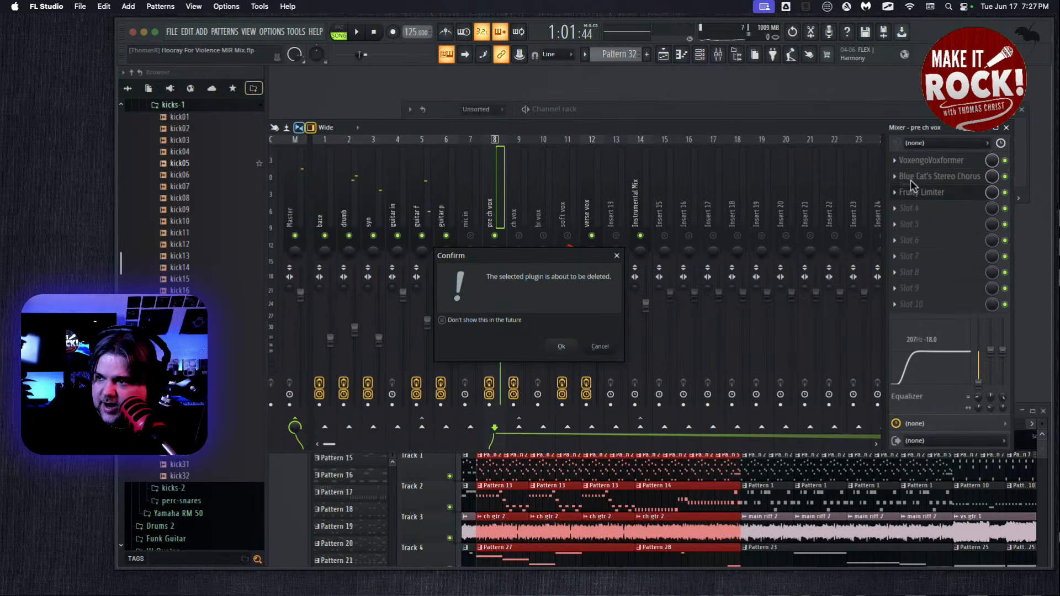
{"action": "left_click", "coordinate": [557, 347]}
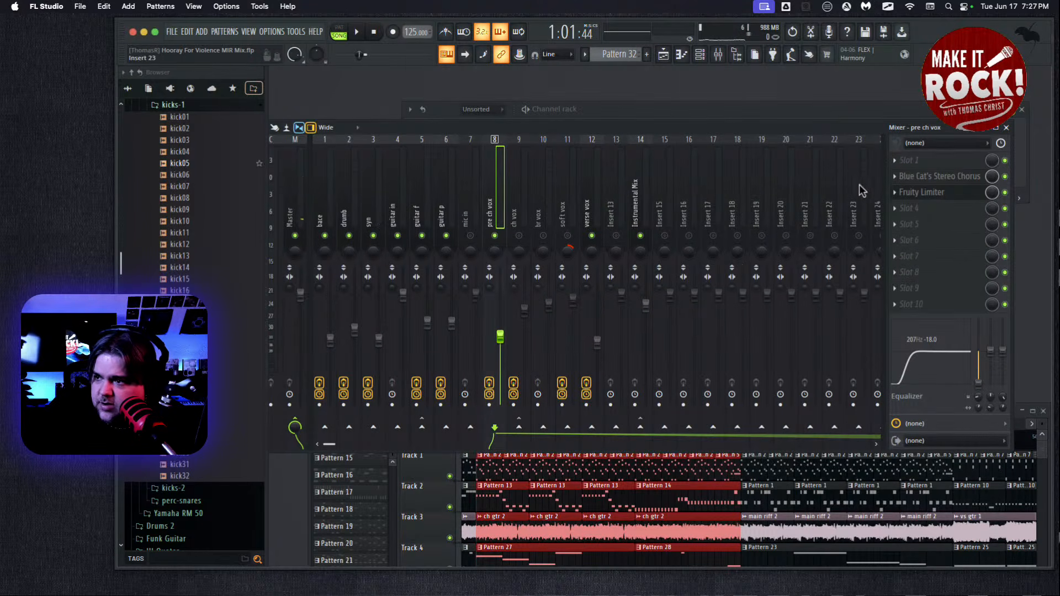
{"action": "left_click", "coordinate": [895, 162]}
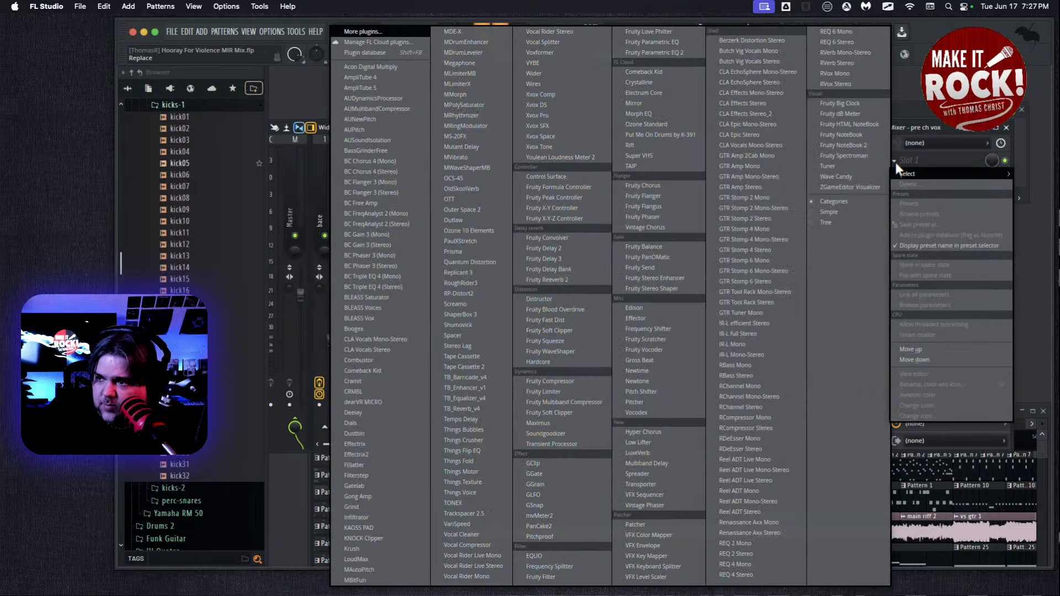
{"action": "left_click", "coordinate": [537, 115]}
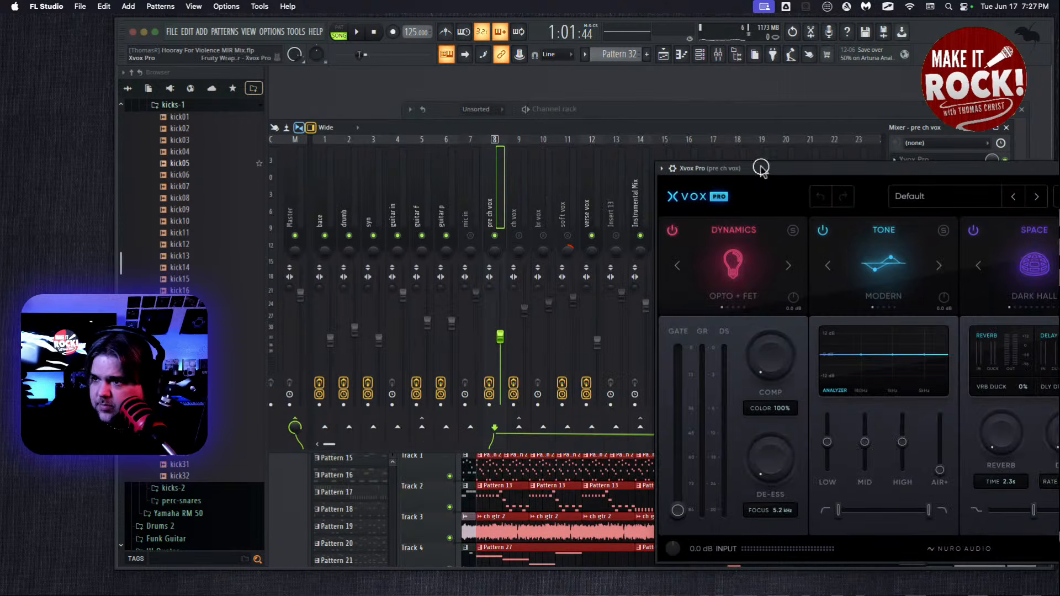
{"action": "left_click_drag", "start_coordinate": [762, 169], "coordinate": [418, 109]}
Browse the Xvox Pro presets, load Bright Rock, and close the plugin window
{"action": "left_click", "coordinate": [594, 138]}
{"action": "scroll", "coordinate": [628, 276], "scroll_direction": "down", "scroll_amount": 10}
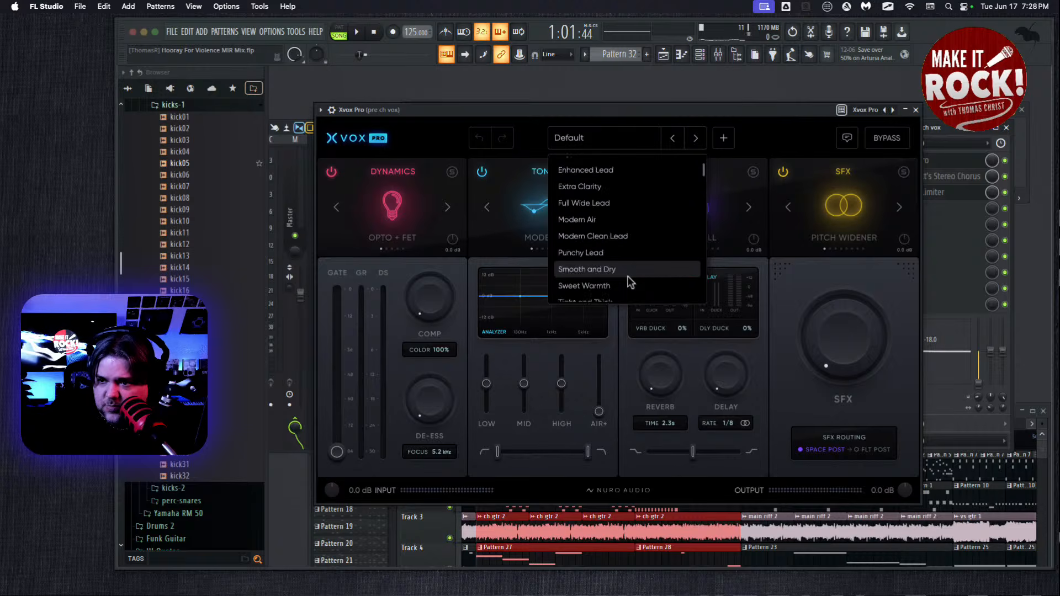
{"action": "scroll", "coordinate": [623, 276], "scroll_direction": "down", "scroll_amount": 8}
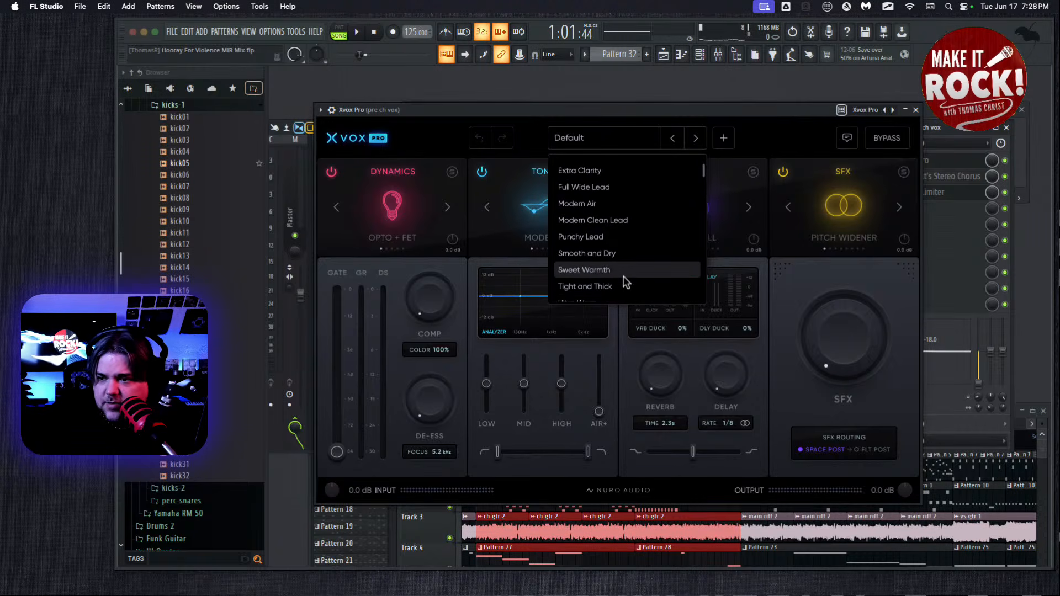
{"action": "scroll", "coordinate": [626, 282], "scroll_direction": "down", "scroll_amount": 10}
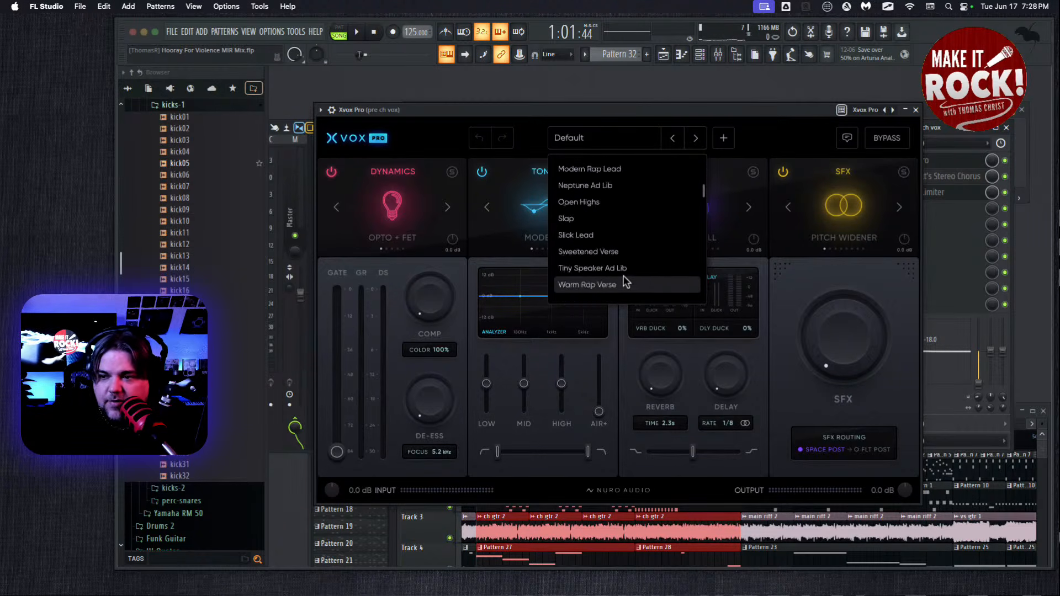
{"action": "scroll", "coordinate": [625, 282], "scroll_direction": "down", "scroll_amount": 8}
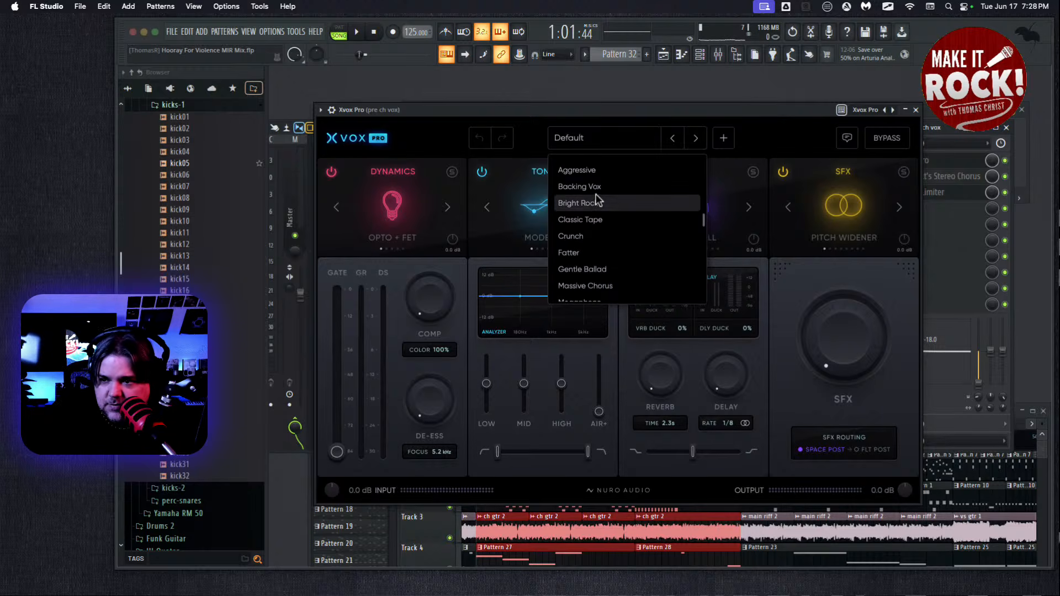
{"action": "left_click", "coordinate": [620, 203]}
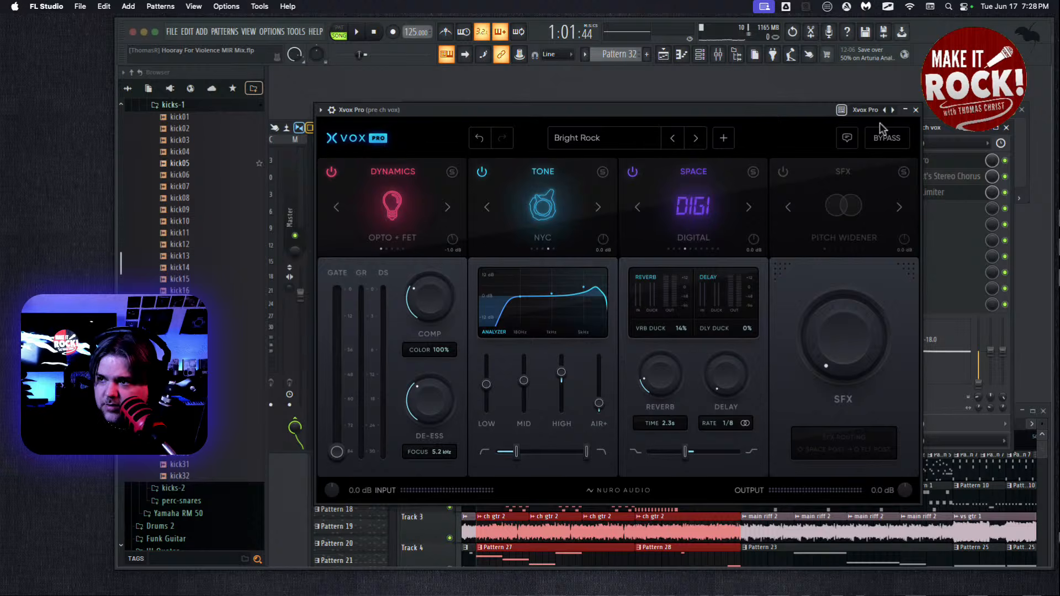
{"action": "left_click", "coordinate": [914, 110]}
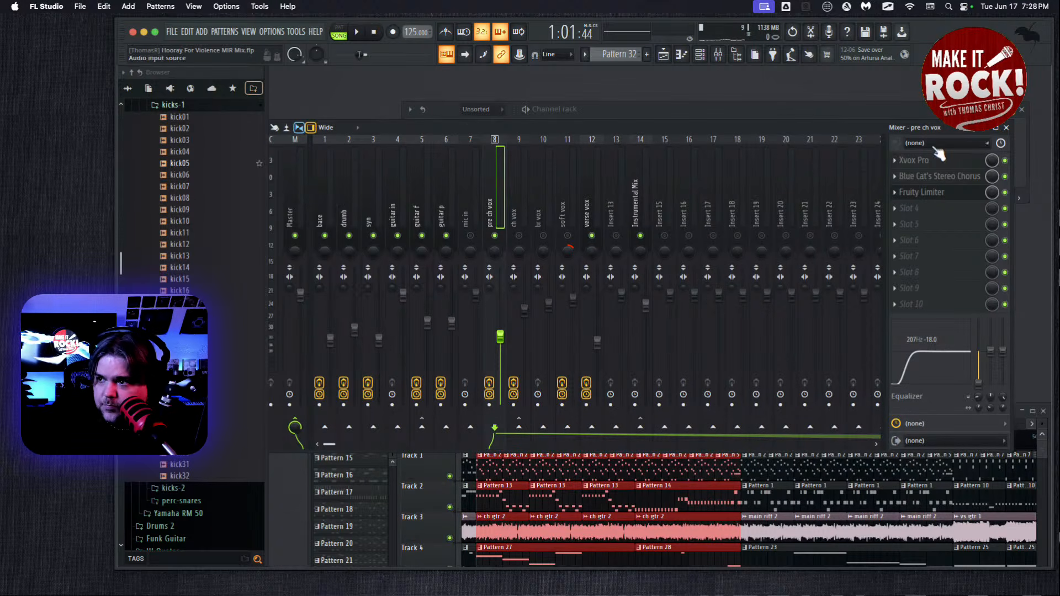
Reopen Xvox Pro, lower the reverb slightly, add some delay, and set the delay ducking to 31%
{"action": "left_click", "coordinate": [944, 163]}
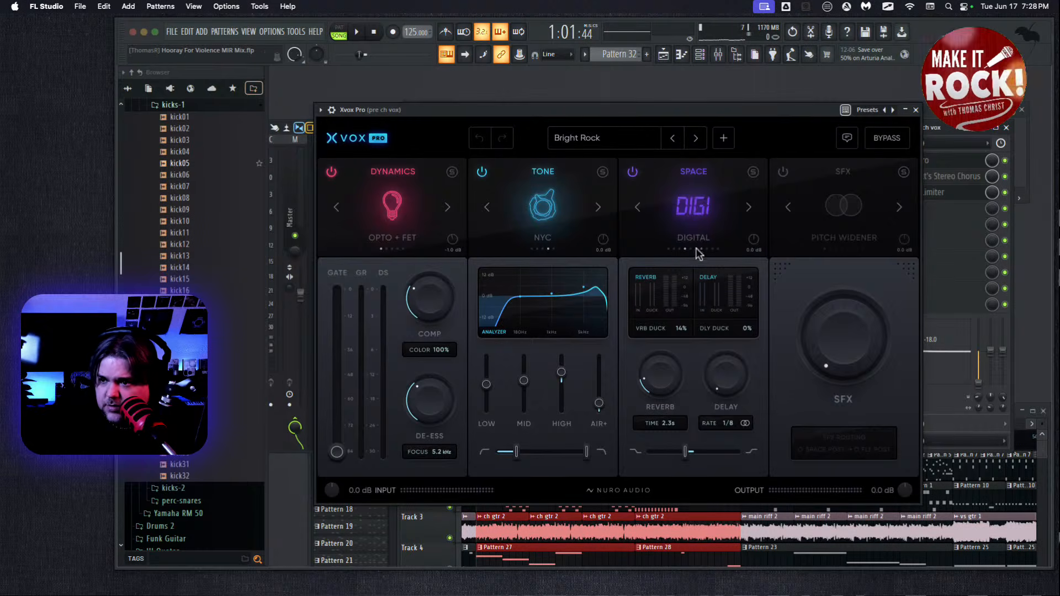
{"action": "left_click_drag", "start_coordinate": [661, 381], "coordinate": [658, 389]}
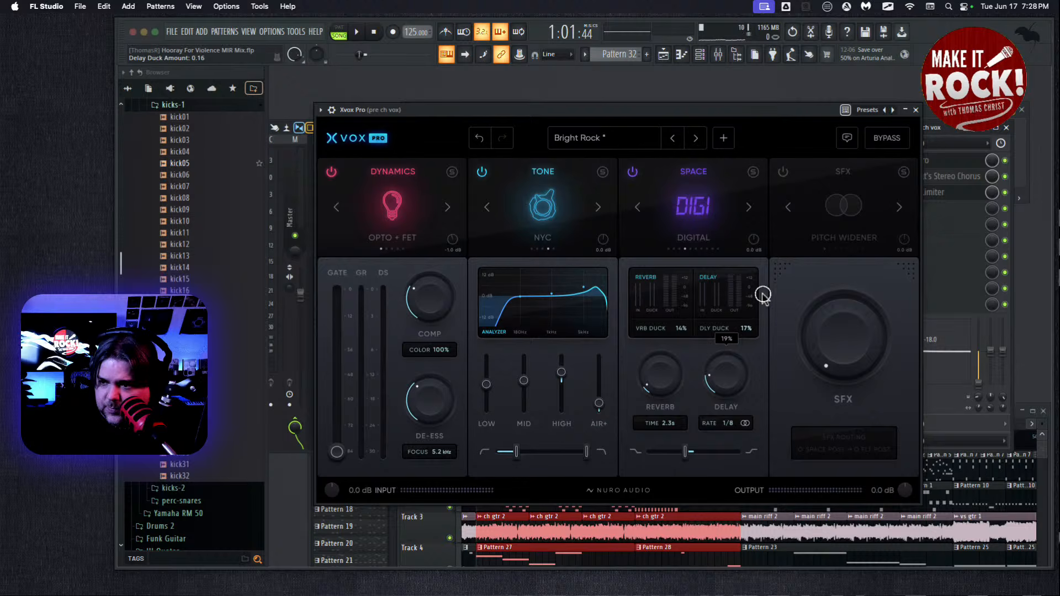
{"action": "left_click_drag", "start_coordinate": [767, 266], "coordinate": [766, 265]}
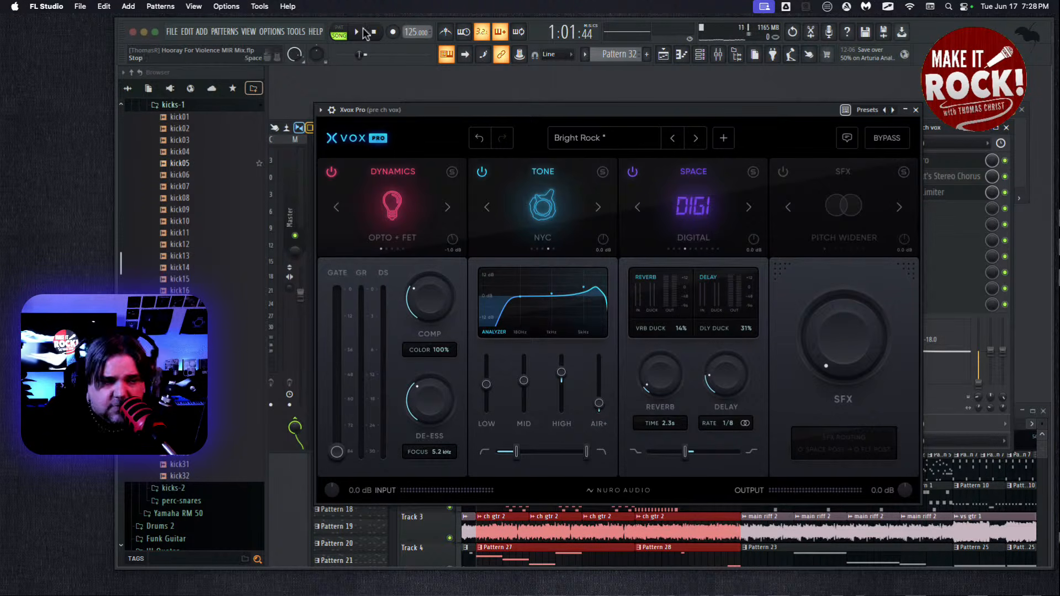
Play the selected section, raise AIR+ to 23% in Xvox Pro, and close the plugin window
{"action": "left_click", "coordinate": [360, 33]}
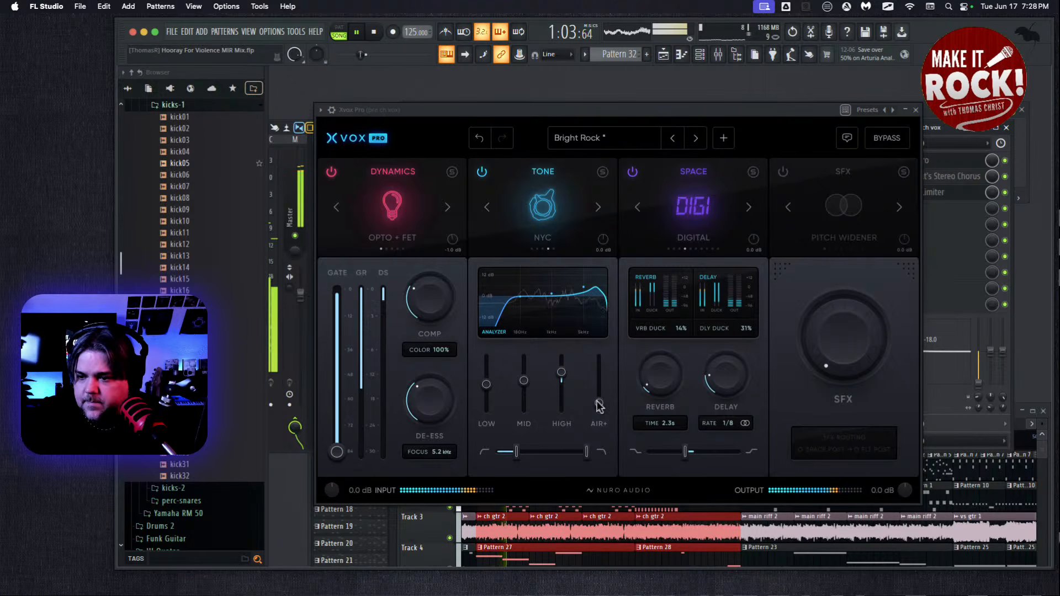
{"action": "left_click_drag", "start_coordinate": [599, 404], "coordinate": [598, 399]}
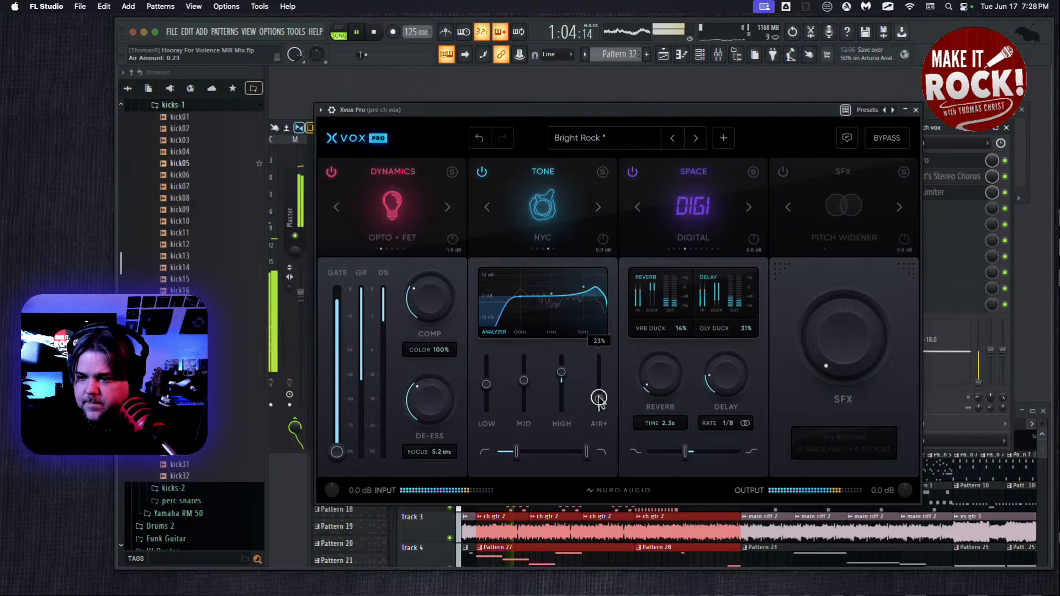
{"action": "left_click", "coordinate": [916, 110]}
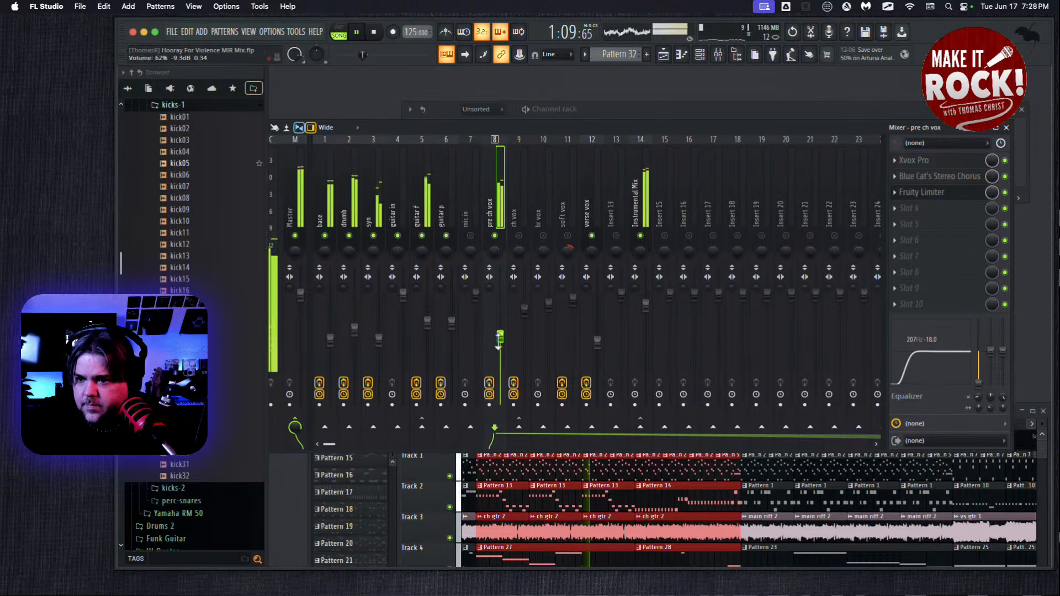
During playback, raise the pre ch vox fader to slightly above -8.2 dB and set the gain in Blue Cat's Stereo Chorus to -3.0 dB
{"action": "left_click_drag", "start_coordinate": [500, 337], "coordinate": [500, 331]}
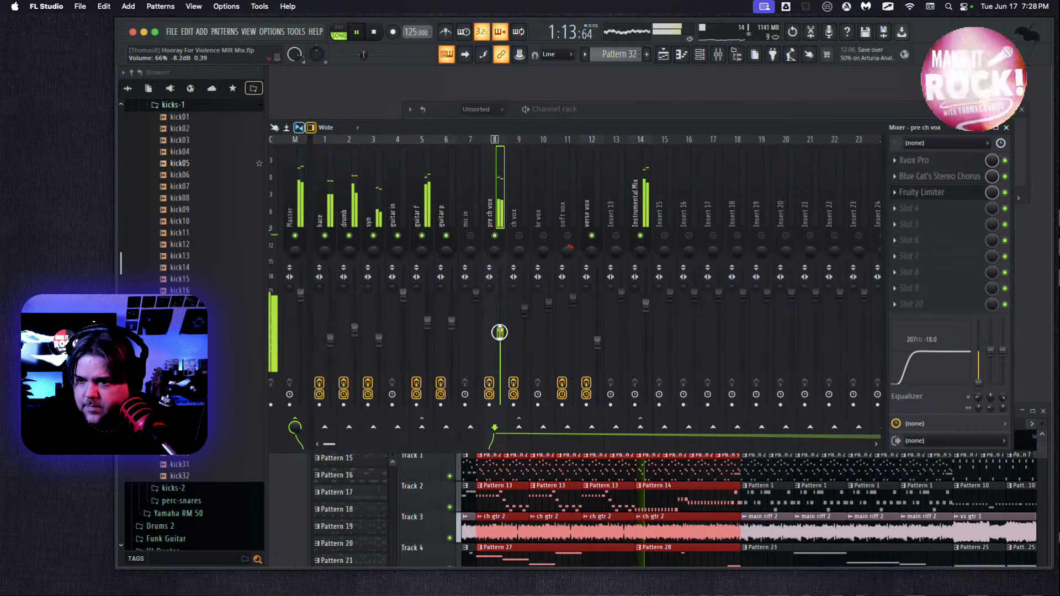
{"action": "left_click", "coordinate": [967, 181]}
{"action": "left_click_drag", "start_coordinate": [485, 240], "coordinate": [483, 243]}
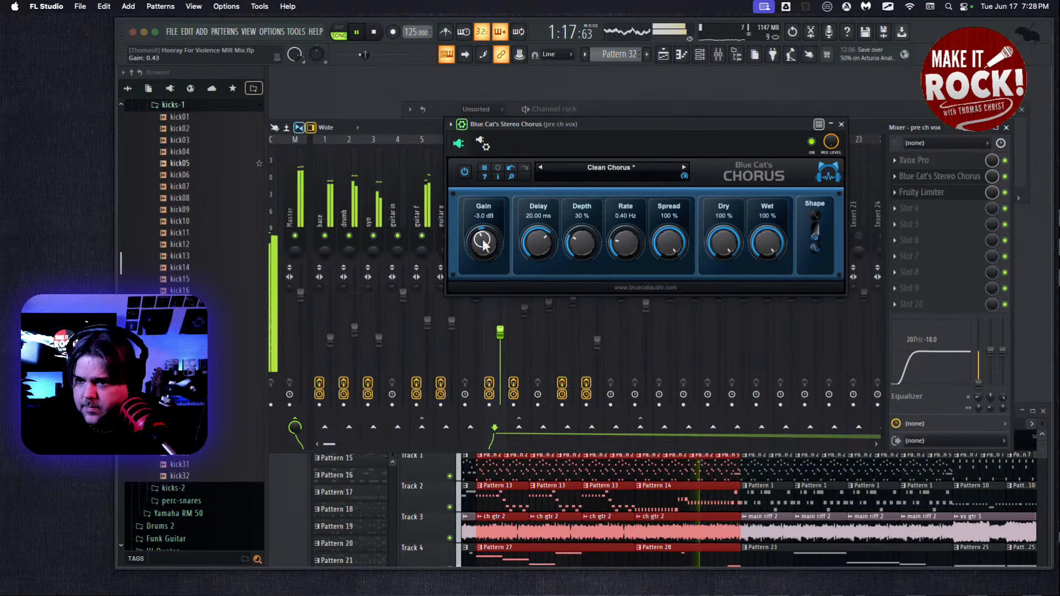
{"action": "left_click", "coordinate": [841, 124]}
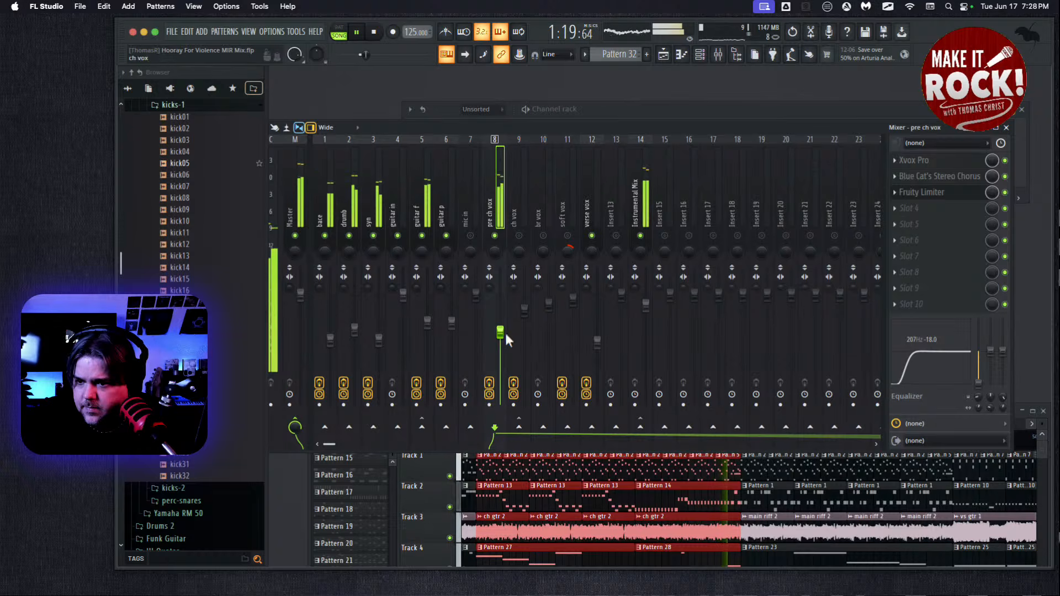
{"action": "left_click_drag", "start_coordinate": [498, 330], "coordinate": [498, 327]}
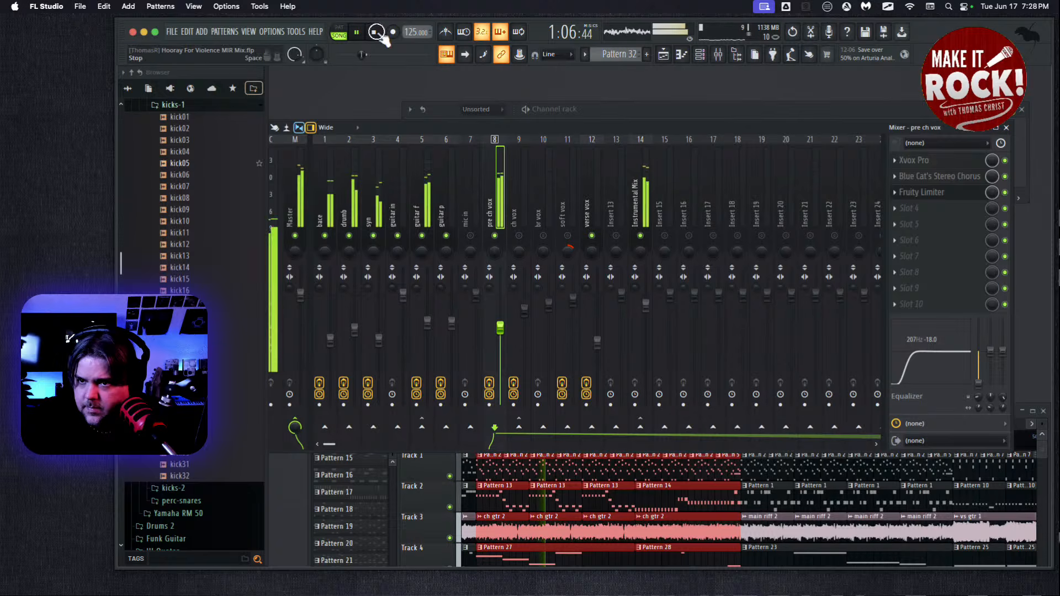
{"action": "key", "text": "space"}
Select the playlist section from bar 29 to bar 37 and play it to hear the verse-to-pre-chorus transition
{"action": "left_click", "coordinate": [415, 555]}
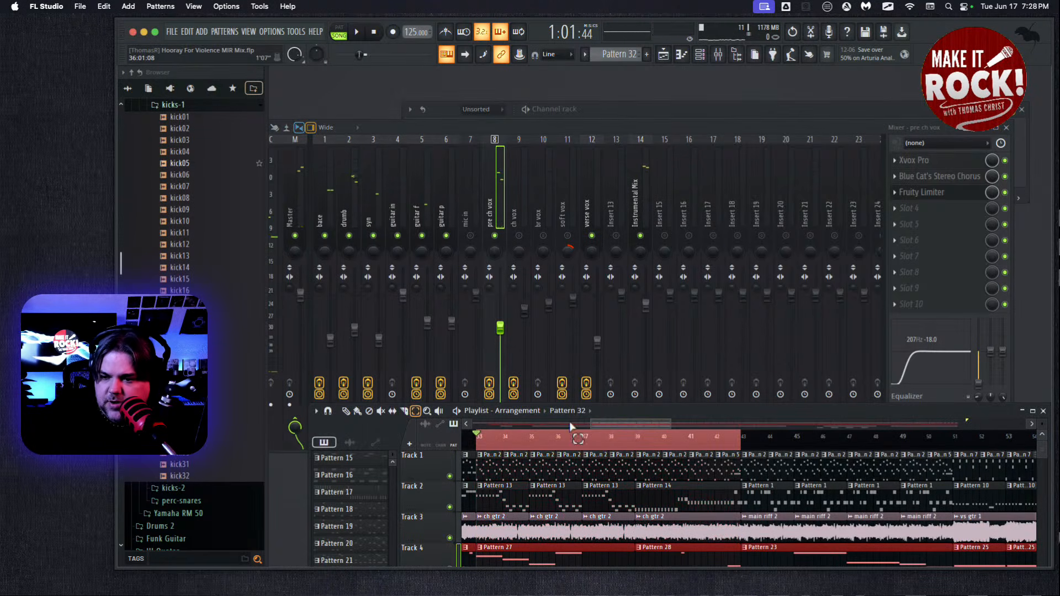
{"action": "left_click_drag", "start_coordinate": [608, 424], "coordinate": [832, 466]}
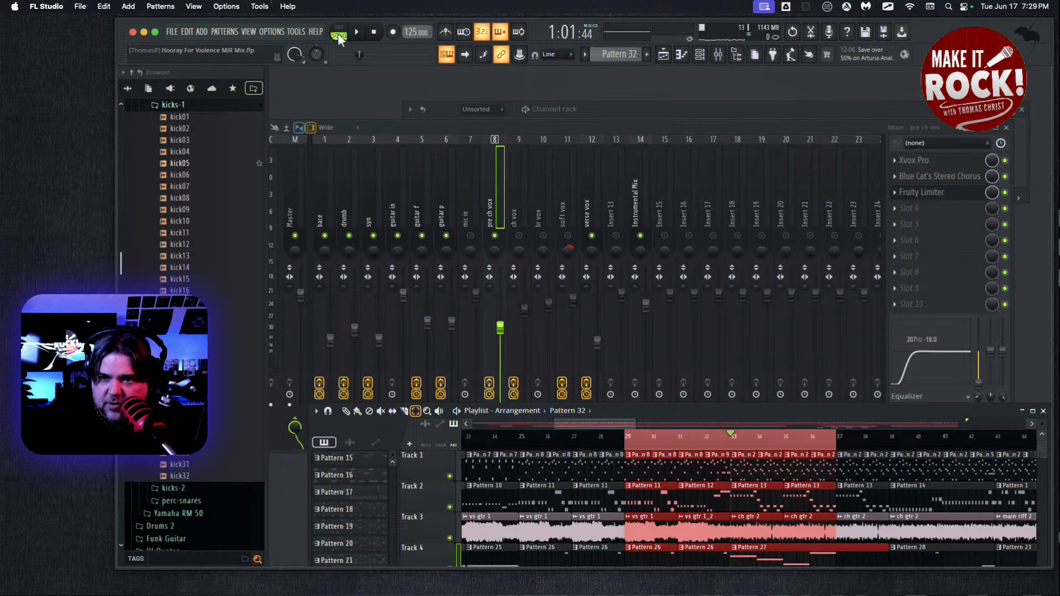
{"action": "key", "text": "space"}
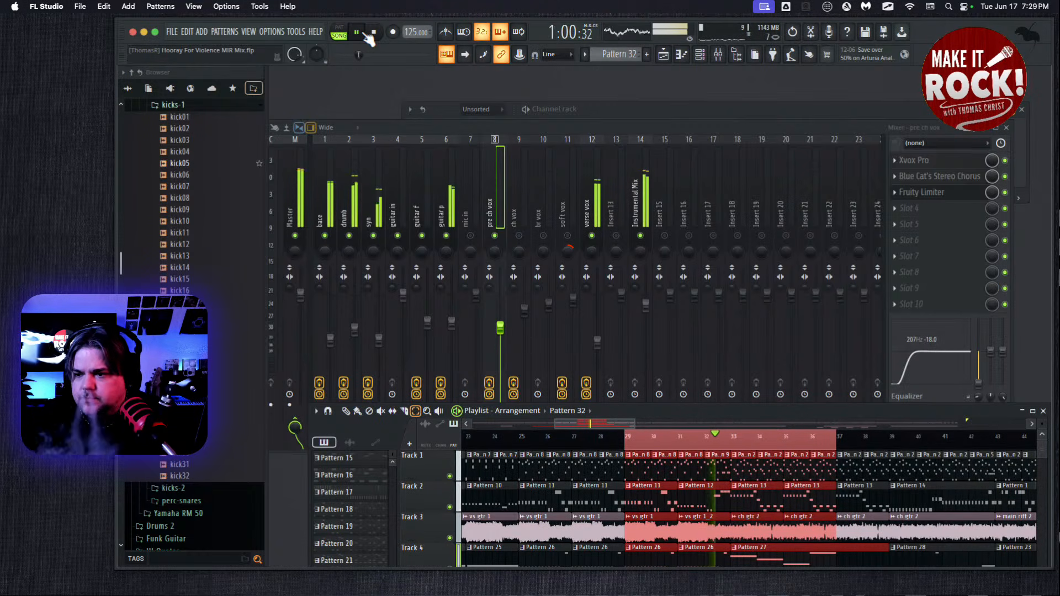
During playback, raise the pre ch vox fader slightly and set Blue Cat's Stereo Chorus to 36% depth and 0.83 Hz rate
{"action": "left_click", "coordinate": [500, 329]}
{"action": "left_click_drag", "start_coordinate": [501, 330], "coordinate": [499, 323]}
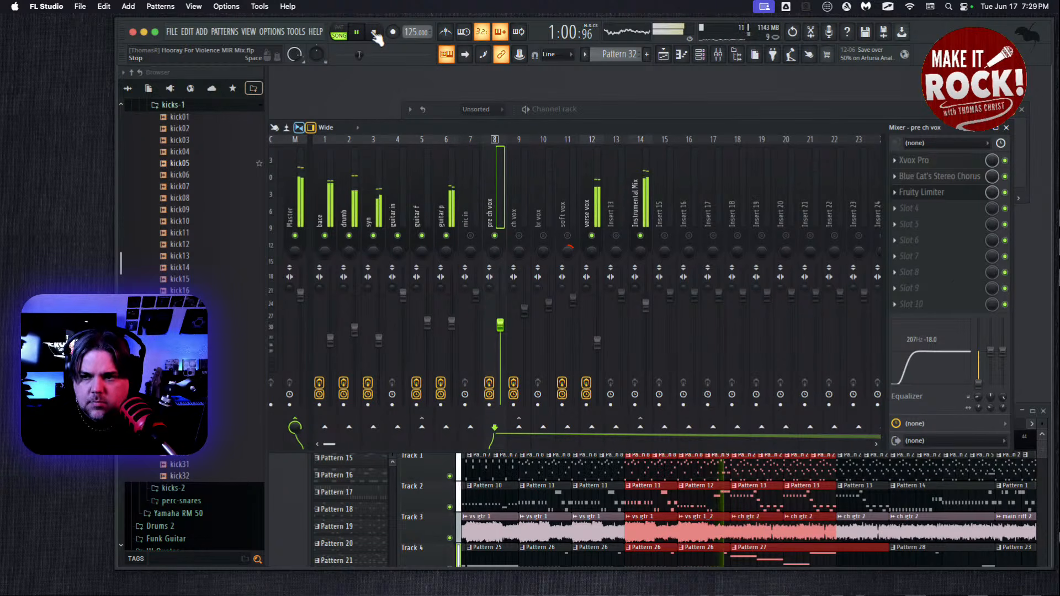
{"action": "left_click", "coordinate": [939, 177]}
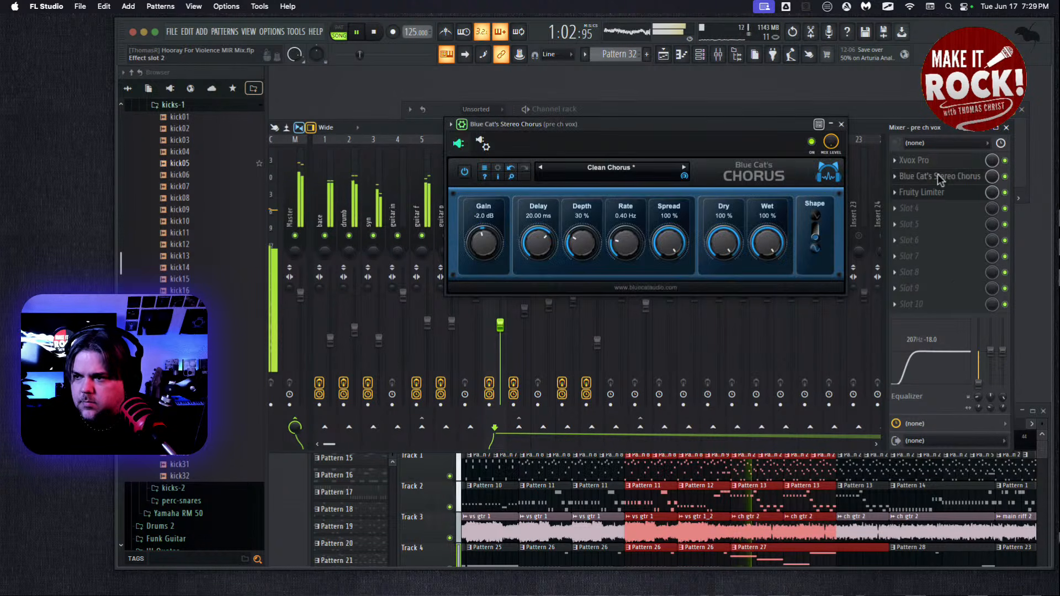
{"action": "left_click_drag", "start_coordinate": [583, 248], "coordinate": [613, 243]}
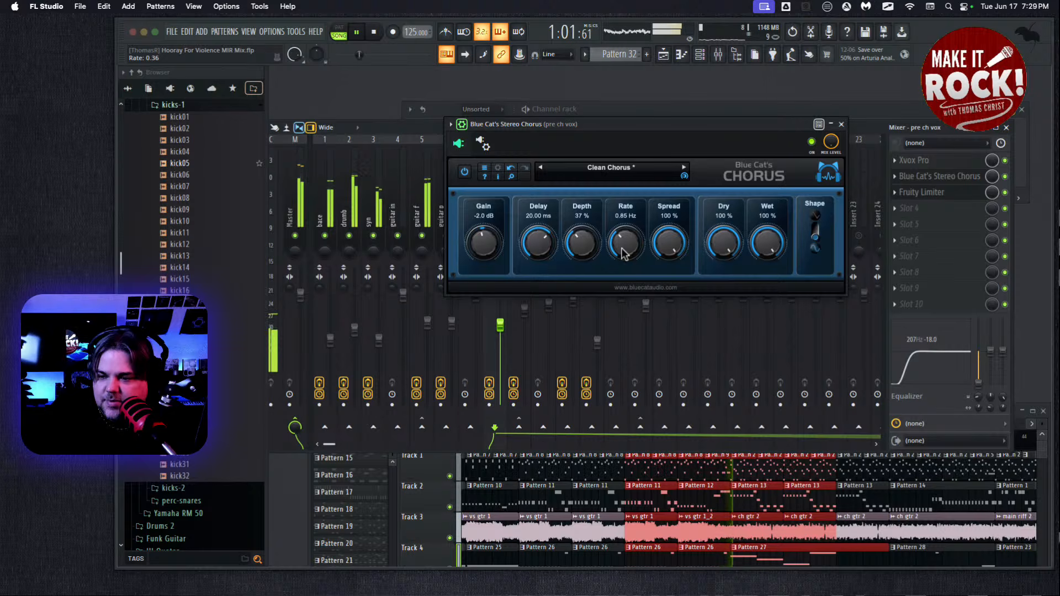
{"action": "mouse_move", "coordinate": [622, 248]}
{"action": "left_mouse_down"}
{"action": "mouse_move", "coordinate": [624, 216]}
{"action": "mouse_move", "coordinate": [610, 256]}
{"action": "left_mouse_up"}
{"action": "left_click_drag", "start_coordinate": [611, 250], "coordinate": [591, 277]}
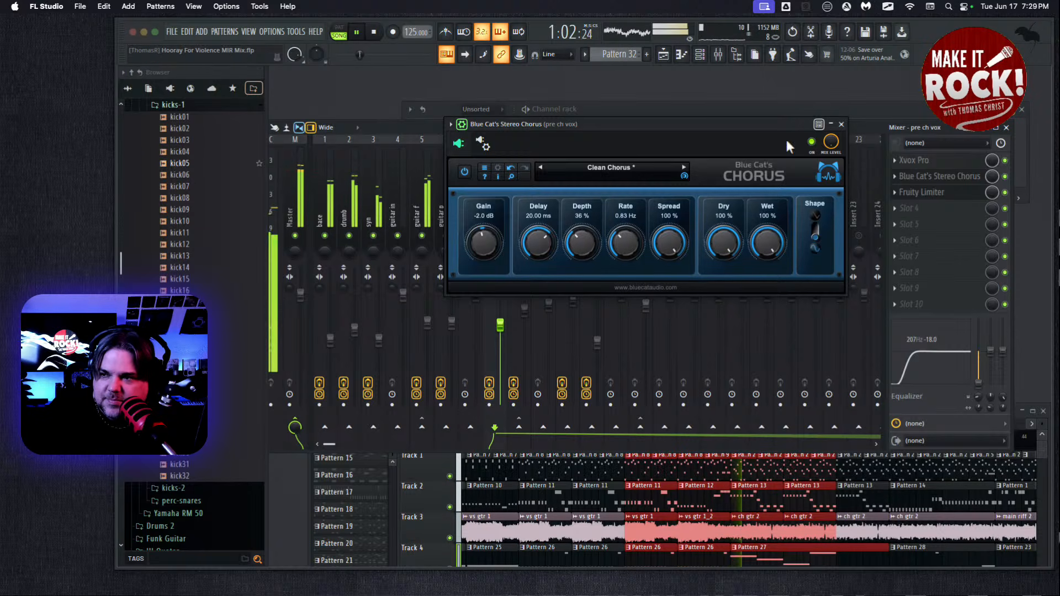
{"action": "key", "text": "space"}
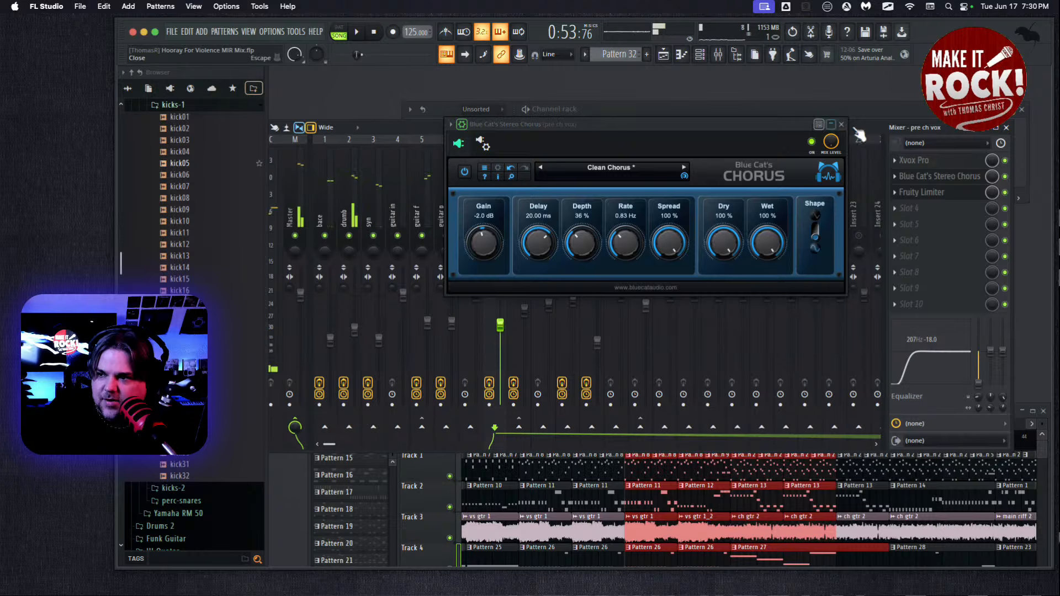
{"action": "left_click", "coordinate": [840, 123]}
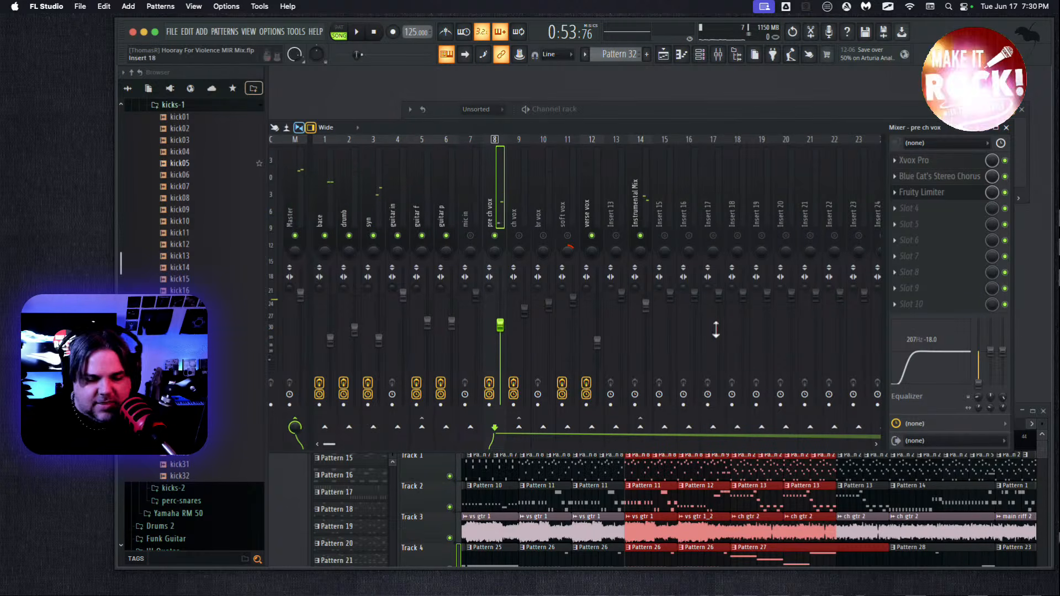
Select the chorus section of the playlist from bar 43 to bar 51 and play it briefly
{"action": "key", "text": "F6"}
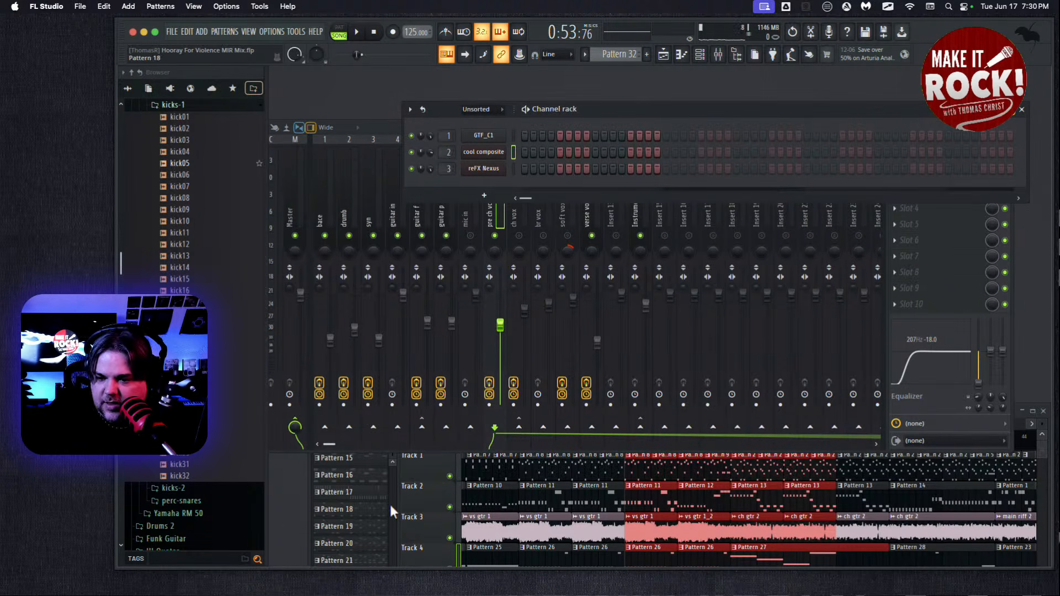
{"action": "left_click", "coordinate": [423, 567]}
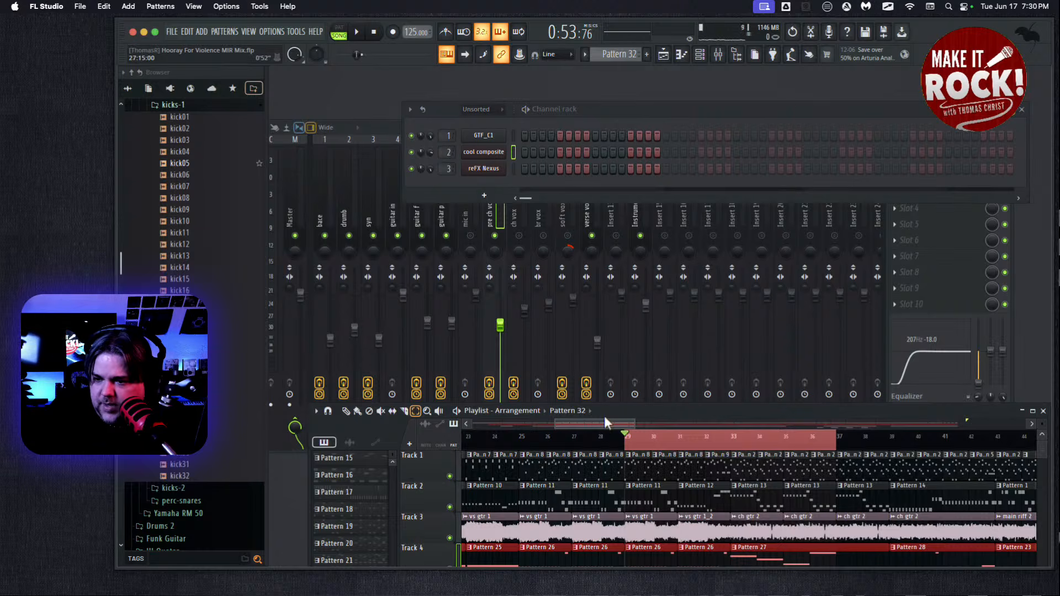
{"action": "left_click_drag", "start_coordinate": [611, 420], "coordinate": [652, 420]}
{"action": "scroll", "coordinate": [682, 465], "scroll_direction": "down", "scroll_amount": 2}
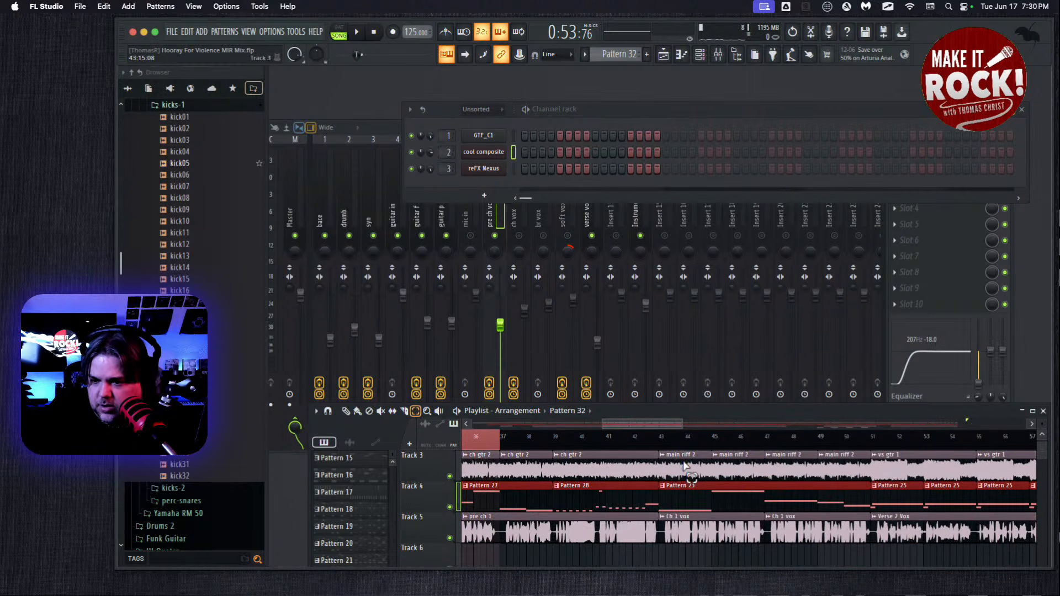
{"action": "scroll", "coordinate": [734, 501], "scroll_direction": "up", "scroll_amount": 2}
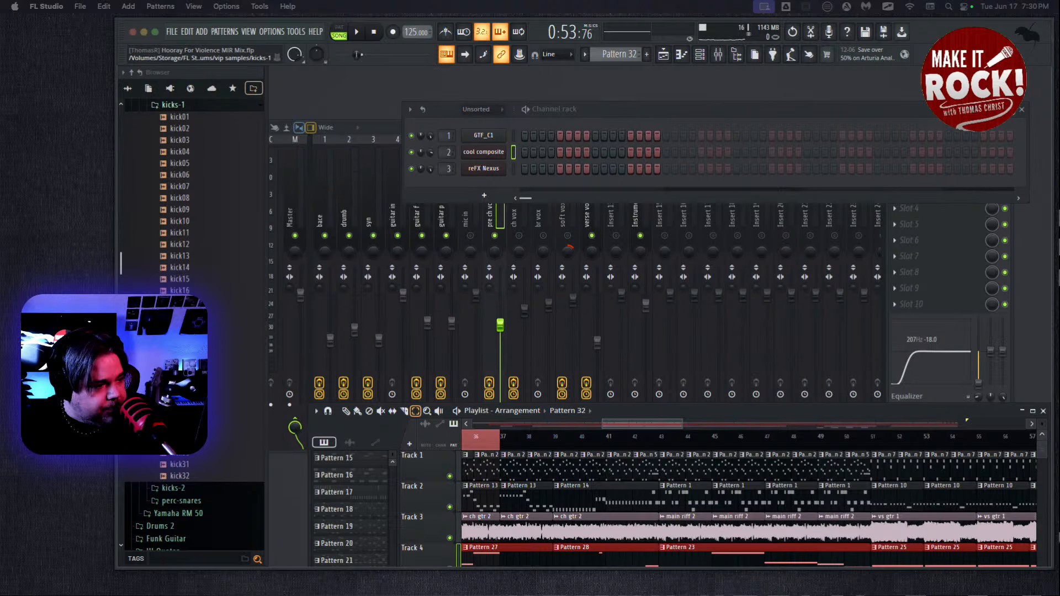
{"action": "scroll", "coordinate": [629, 470], "scroll_direction": "down", "scroll_amount": 2}
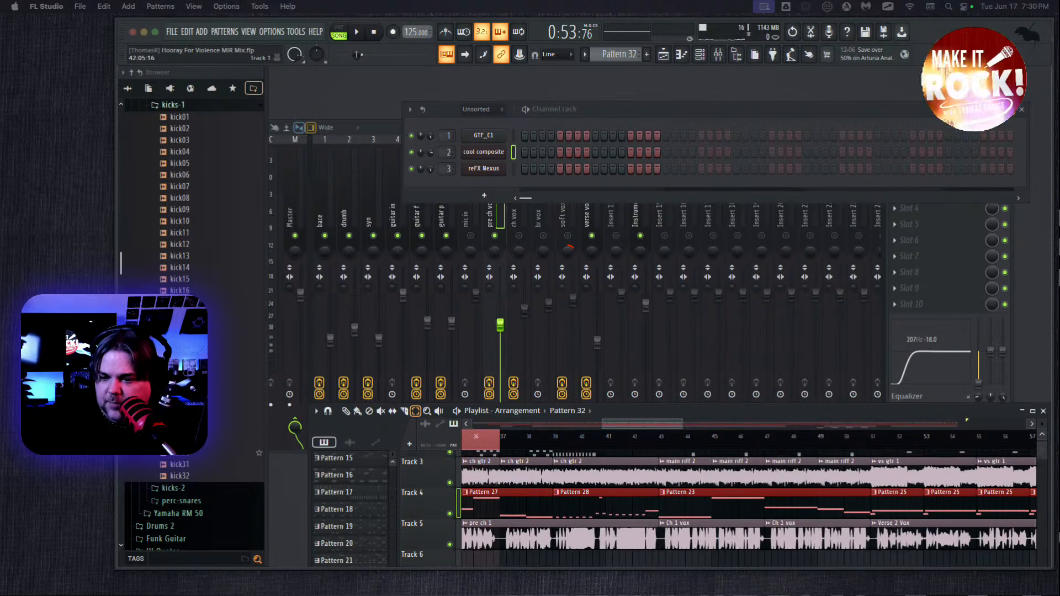
{"action": "scroll", "coordinate": [745, 508], "scroll_direction": "up", "scroll_amount": 2}
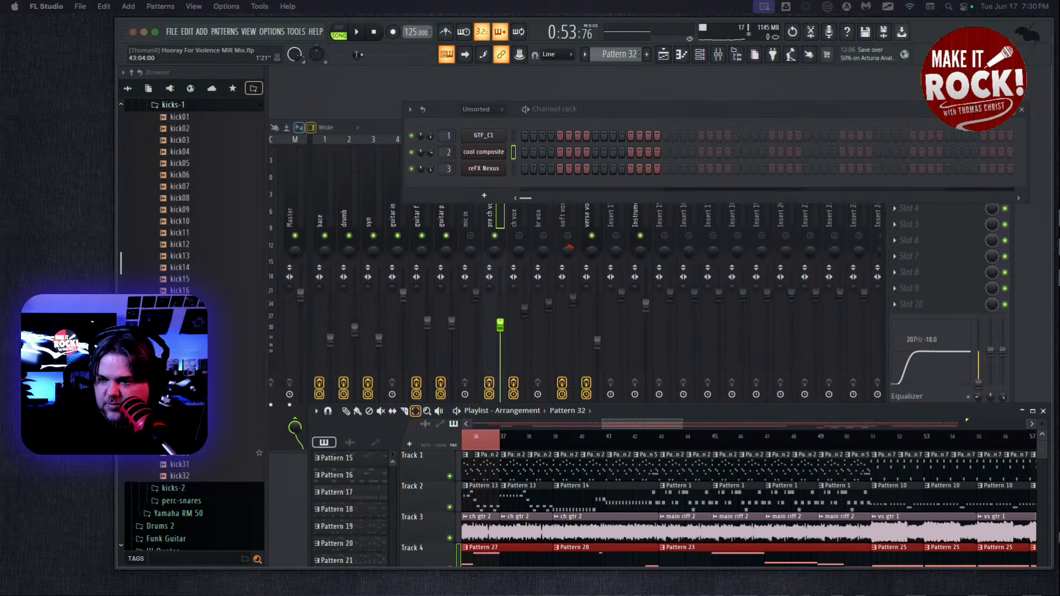
{"action": "left_click_drag", "start_coordinate": [665, 410], "coordinate": [629, 156]}
{"action": "left_click_drag", "start_coordinate": [533, 184], "coordinate": [745, 211]}
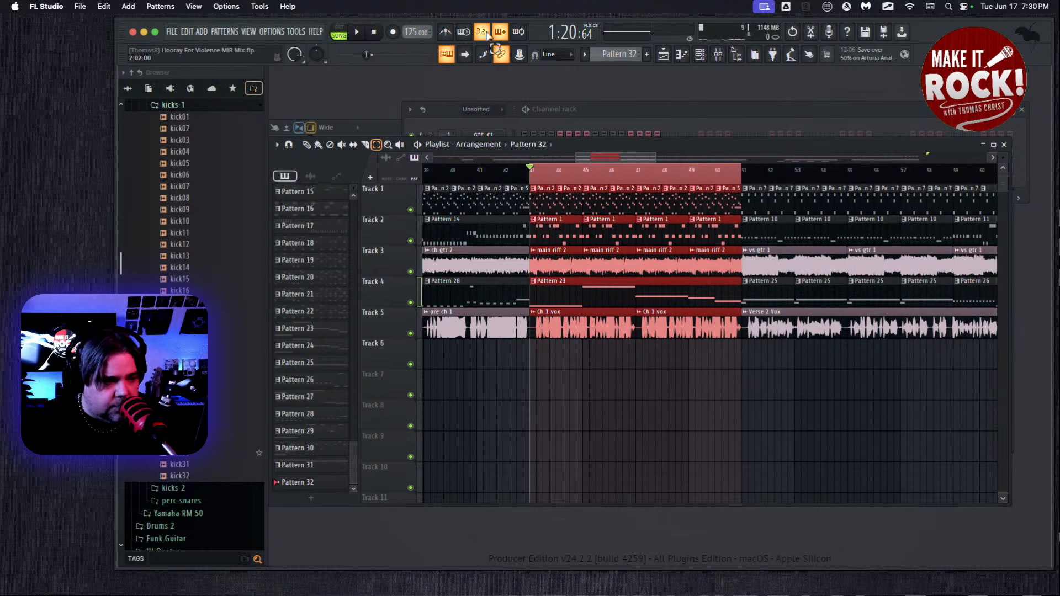
{"action": "key", "text": "space"}
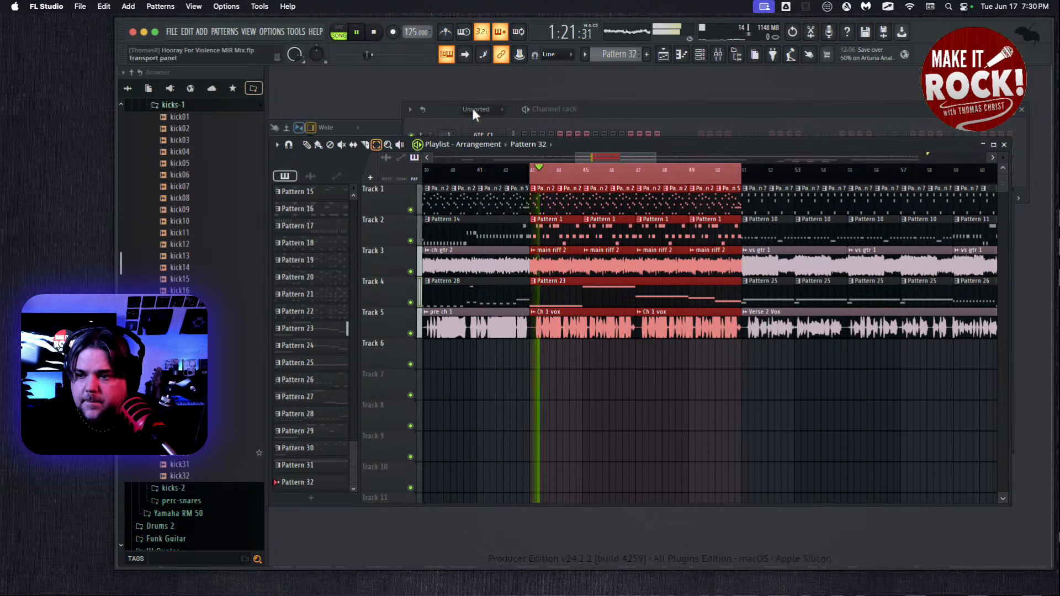
{"action": "left_click", "coordinate": [376, 34]}
Select the ch vox channel in the mixer and delete its ADT effect
{"action": "left_click_drag", "start_coordinate": [609, 145], "coordinate": [606, 159]}
{"action": "left_click", "coordinate": [383, 121]}
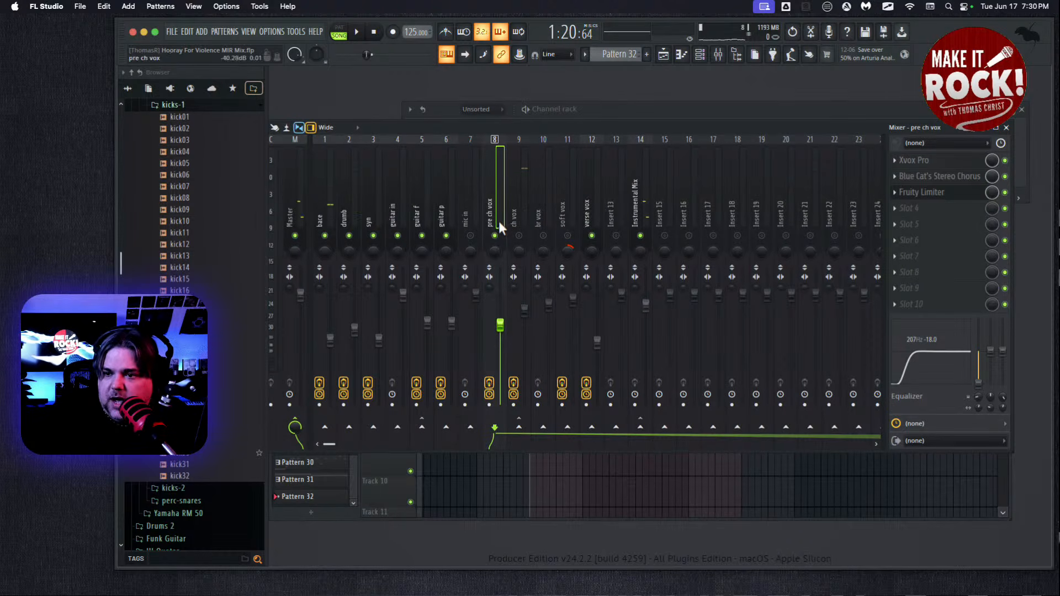
{"action": "left_click", "coordinate": [521, 203]}
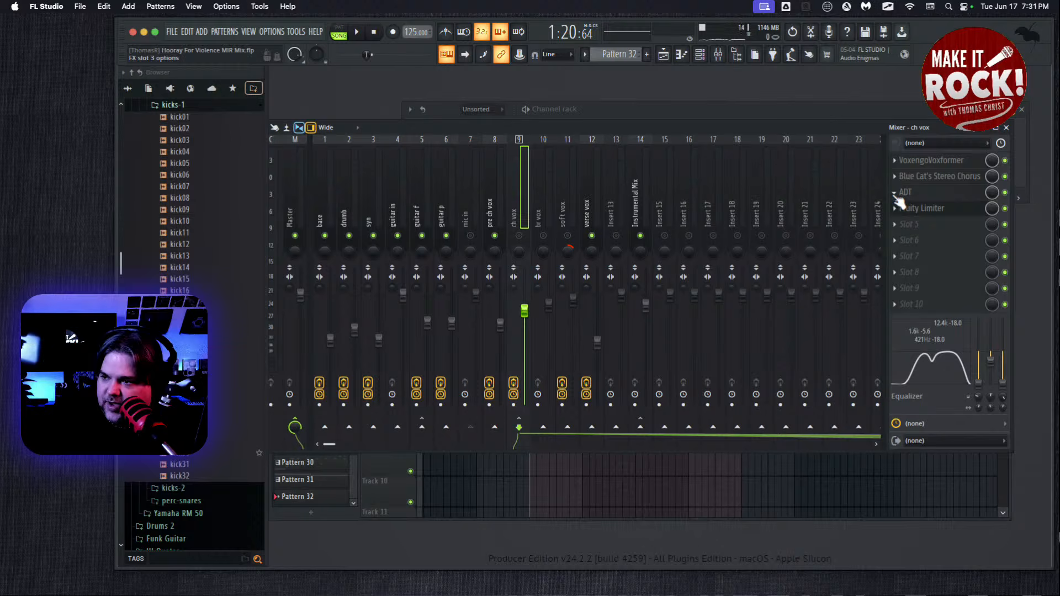
{"action": "left_click", "coordinate": [896, 199]}
{"action": "mouse_move", "coordinate": [901, 205]}
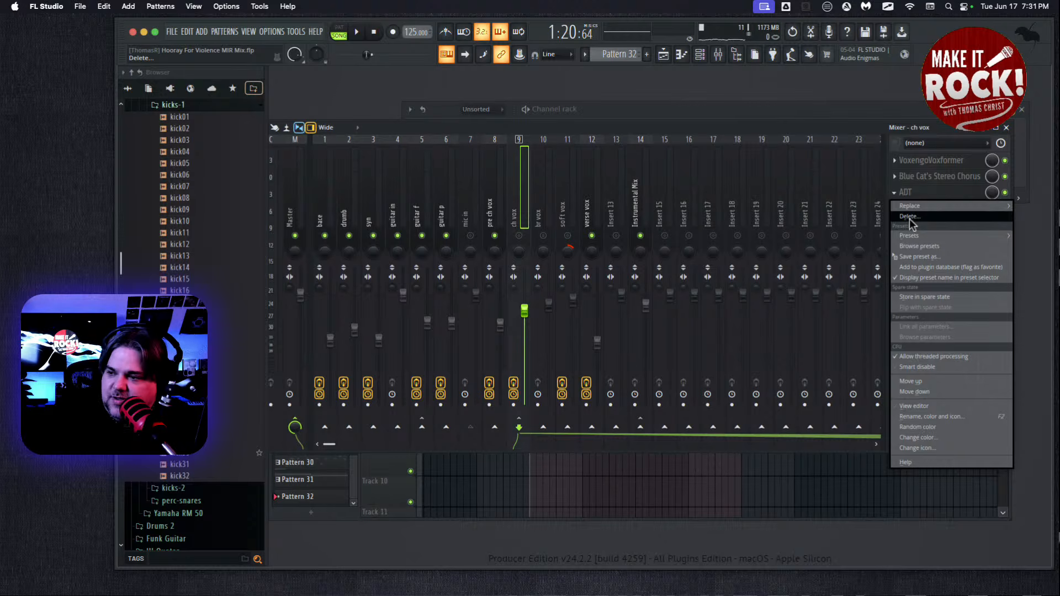
{"action": "left_click", "coordinate": [909, 218]}
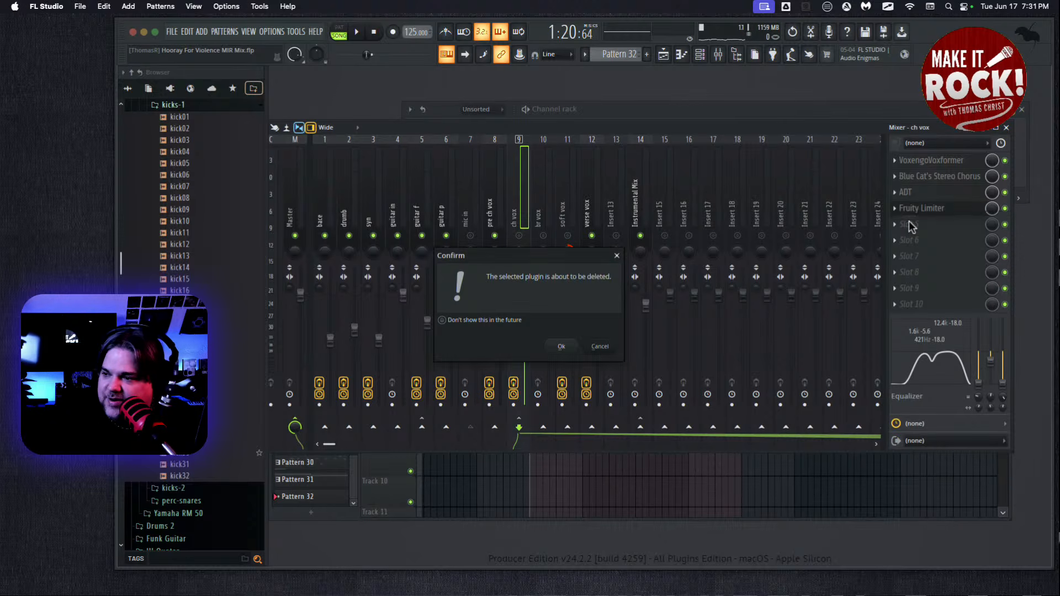
{"action": "left_click", "coordinate": [559, 348]}
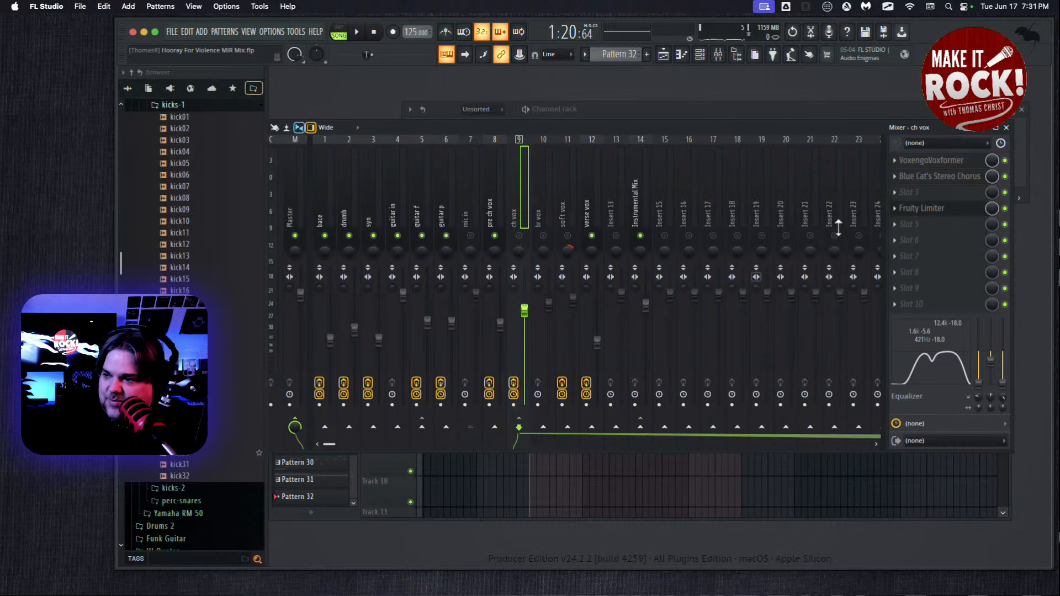
Replace the ch vox channel's chorus effect with BC Chorus 4 (Stereo) and load the Clean Chorus factory preset
{"action": "left_click", "coordinate": [896, 176]}
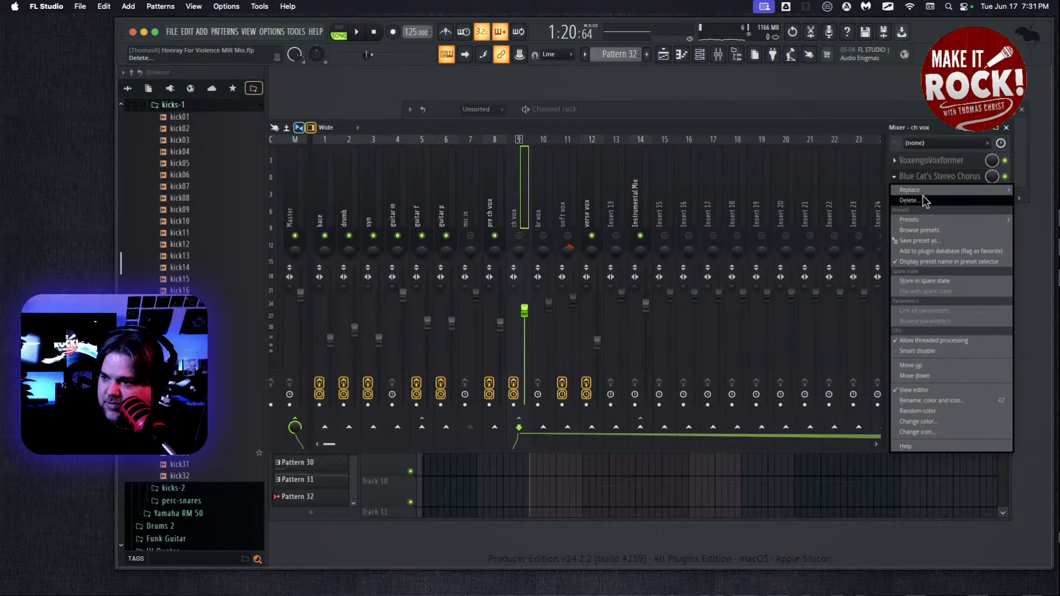
{"action": "mouse_move", "coordinate": [933, 190]}
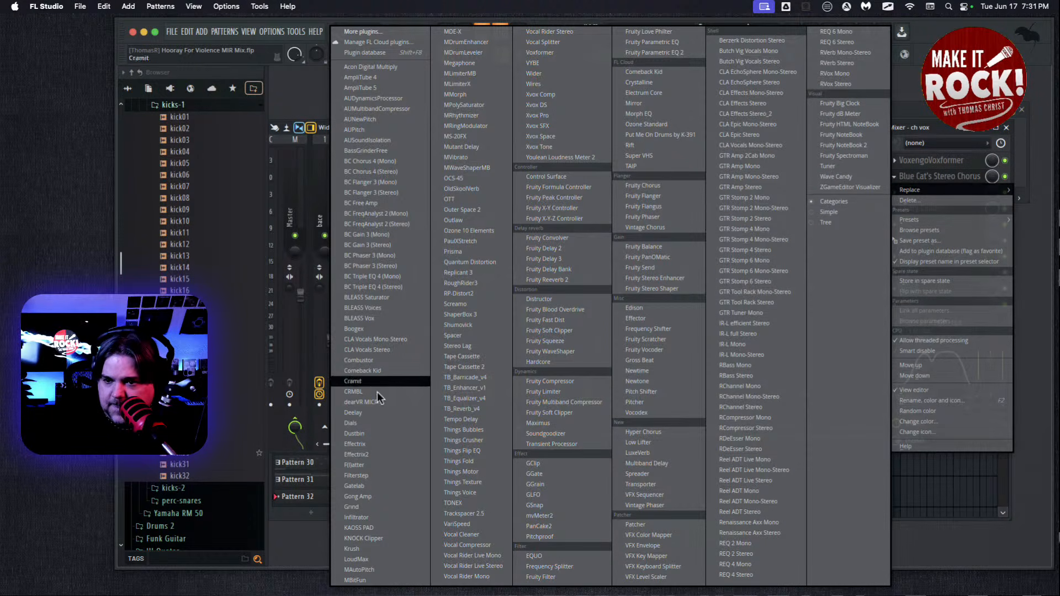
{"action": "left_click", "coordinate": [398, 172]}
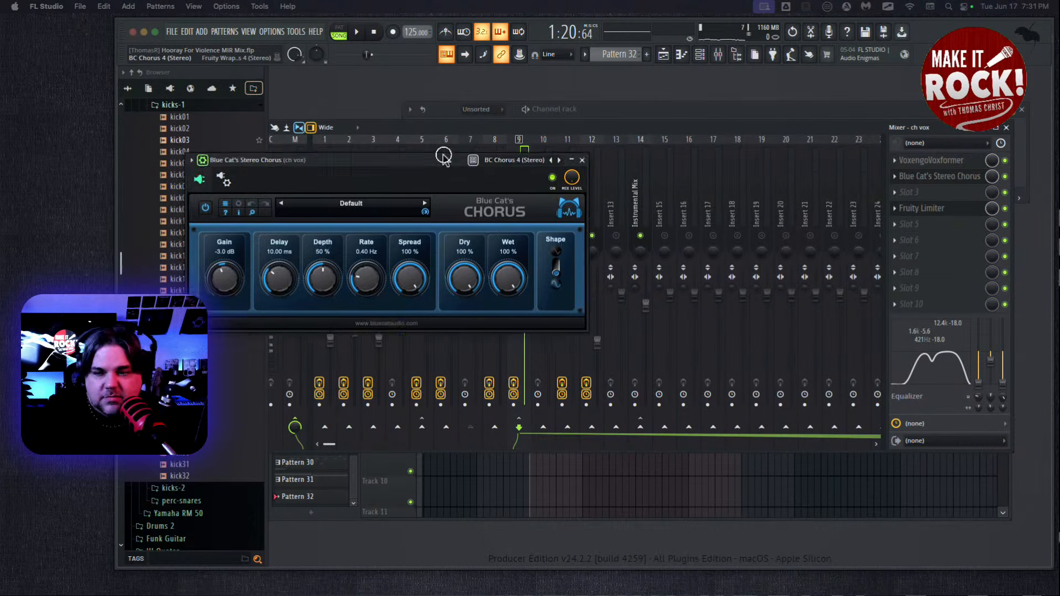
{"action": "left_click", "coordinate": [488, 188]}
{"action": "mouse_move", "coordinate": [563, 210]}
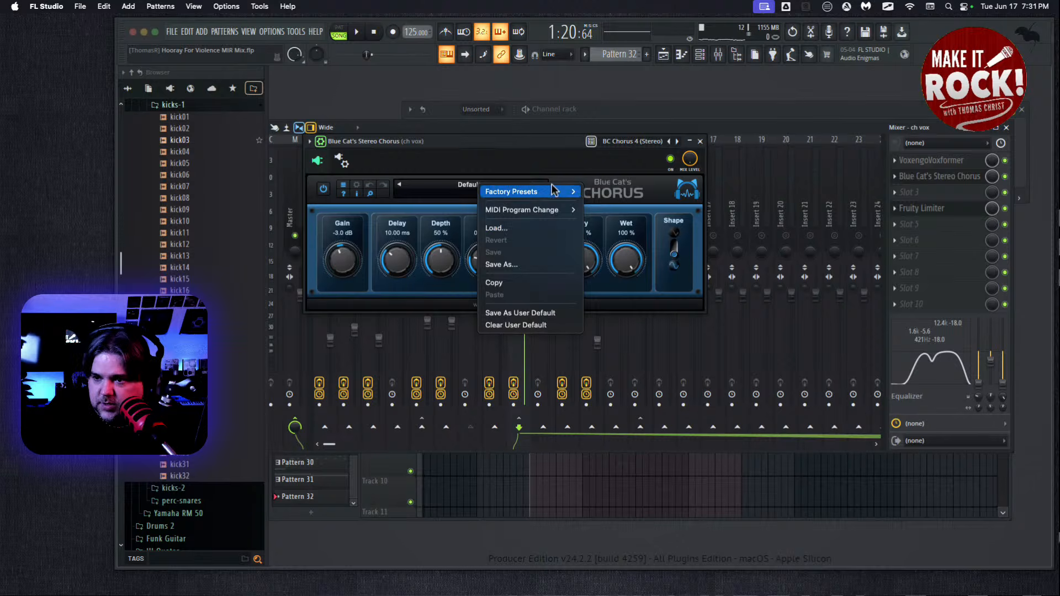
{"action": "left_click", "coordinate": [634, 228]}
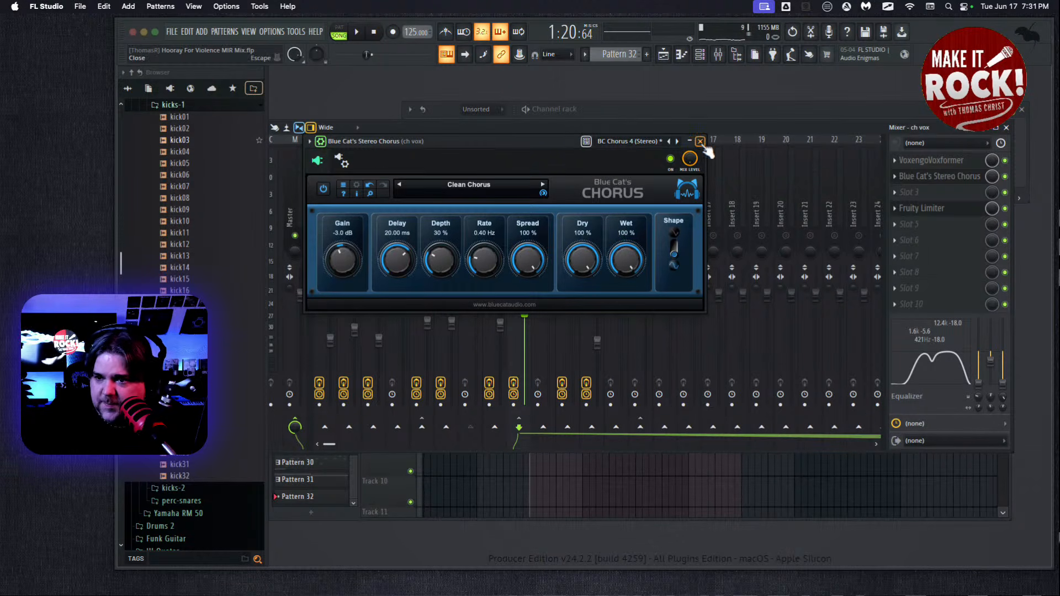
Set the ch vox chorus to 38% depth, 0.74 Hz rate and -2.0 dB gain, and close its window
{"action": "left_click_drag", "start_coordinate": [440, 258], "coordinate": [485, 251]}
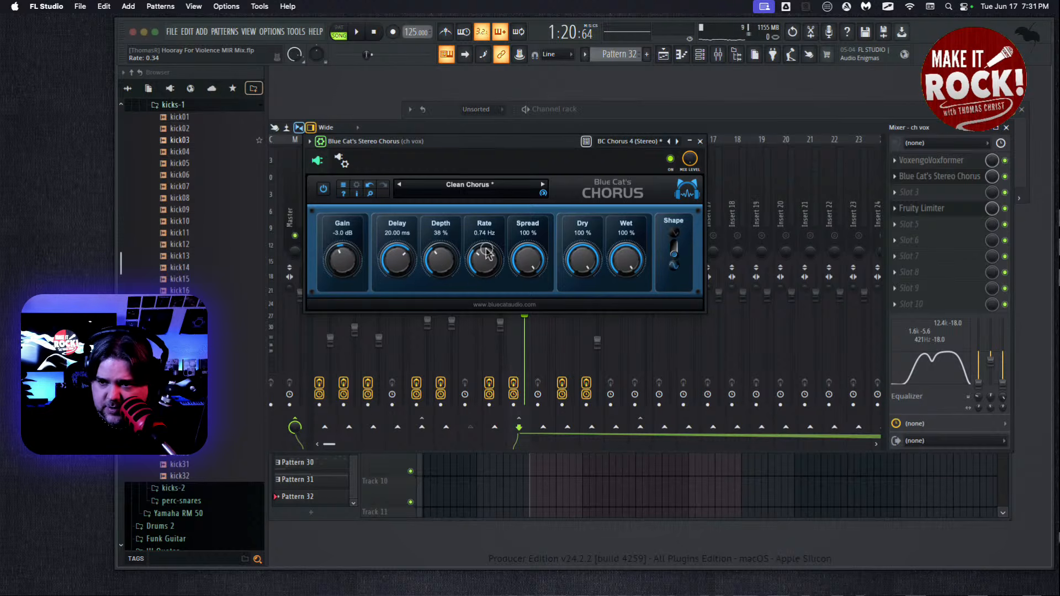
{"action": "left_click_drag", "start_coordinate": [331, 262], "coordinate": [331, 255]}
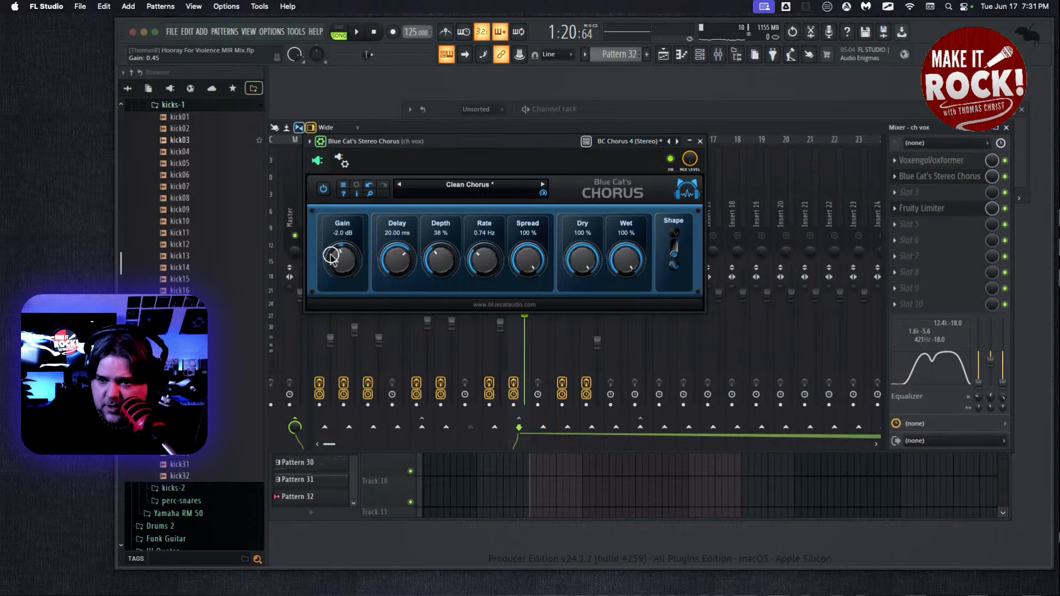
{"action": "left_click", "coordinate": [699, 141]}
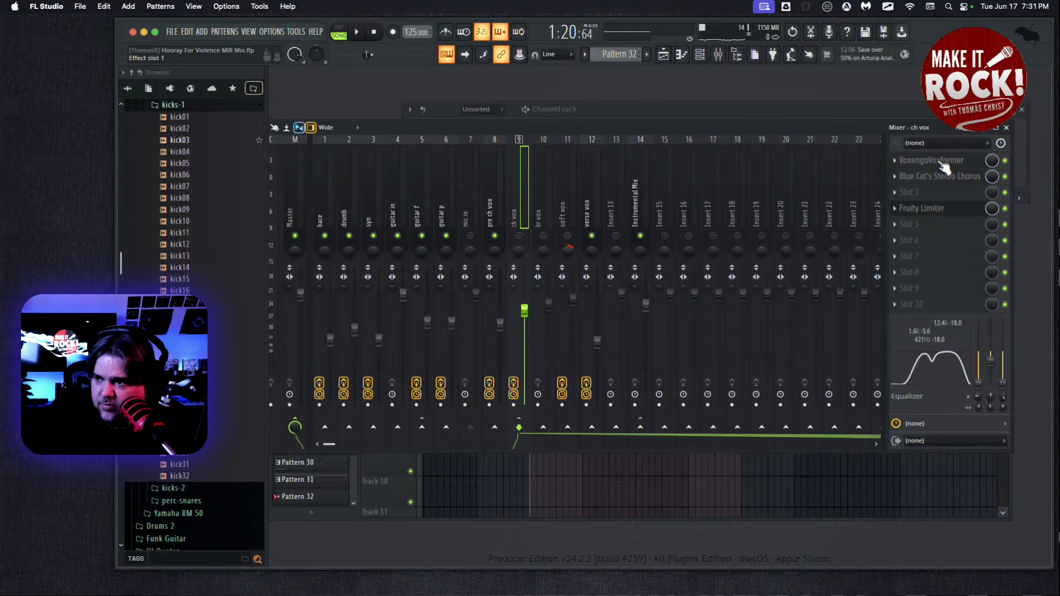
Delete VoxengoVoxformer from the ch vox channel and load Xvox Pro in its slot
{"action": "left_click", "coordinate": [894, 162]}
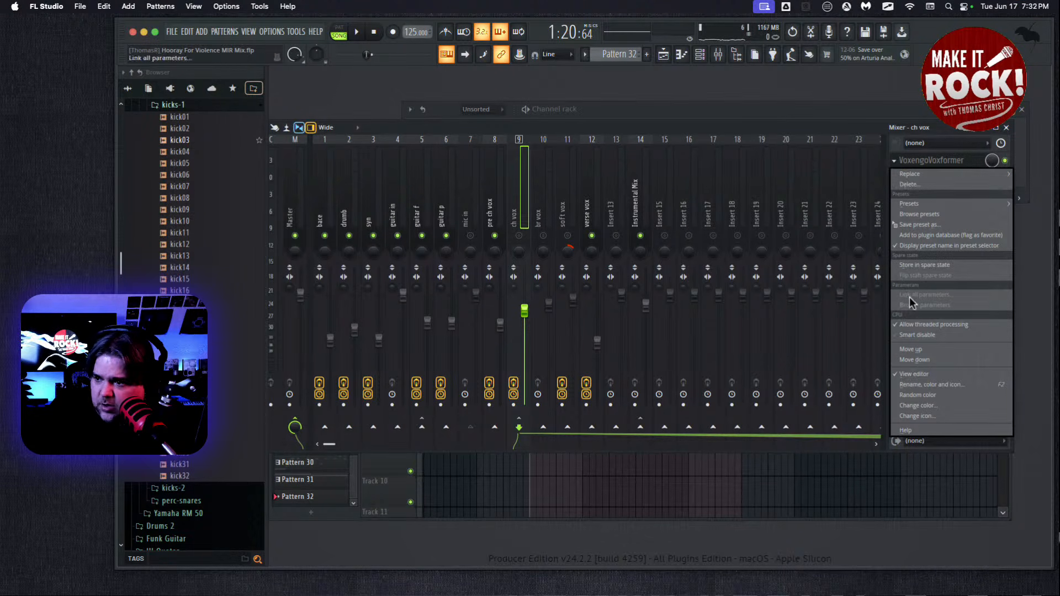
{"action": "left_click", "coordinate": [911, 184]}
{"action": "left_click", "coordinate": [560, 346]}
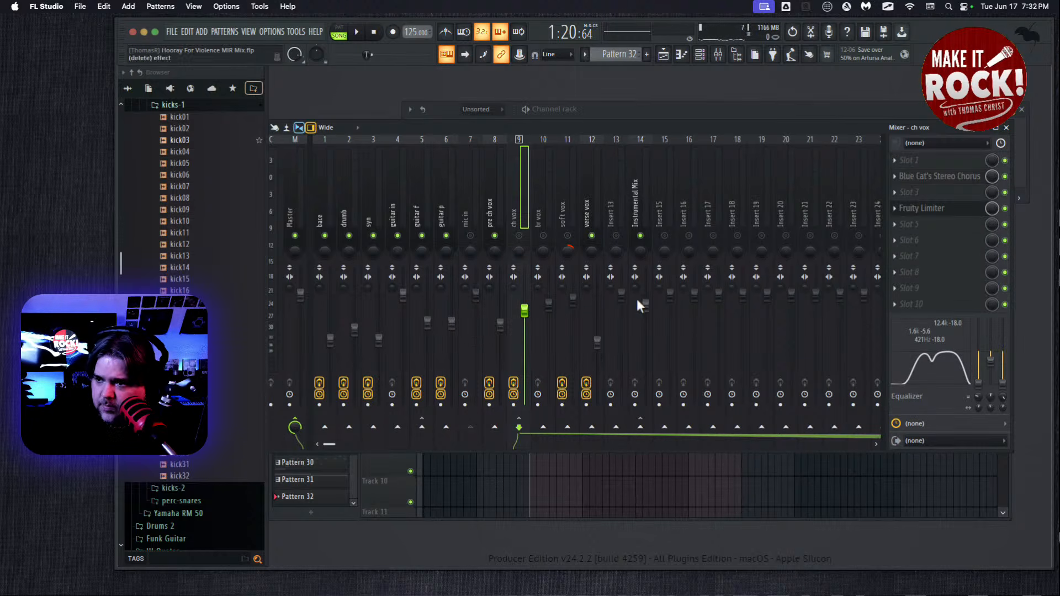
{"action": "left_click", "coordinate": [892, 154]}
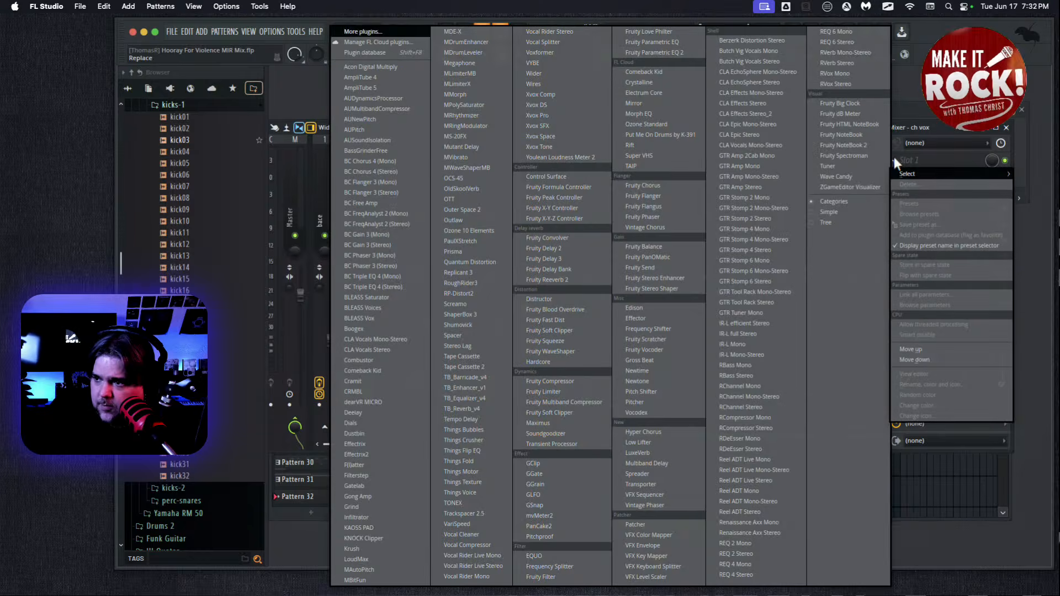
{"action": "left_click", "coordinate": [547, 115]}
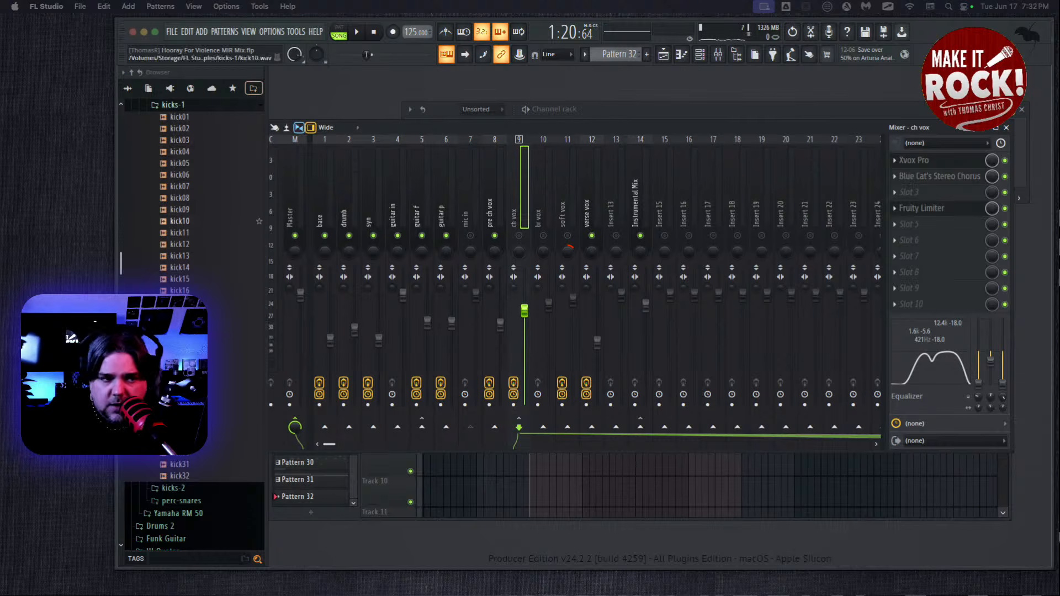
{"action": "left_click_drag", "start_coordinate": [729, 150], "coordinate": [655, 90]}
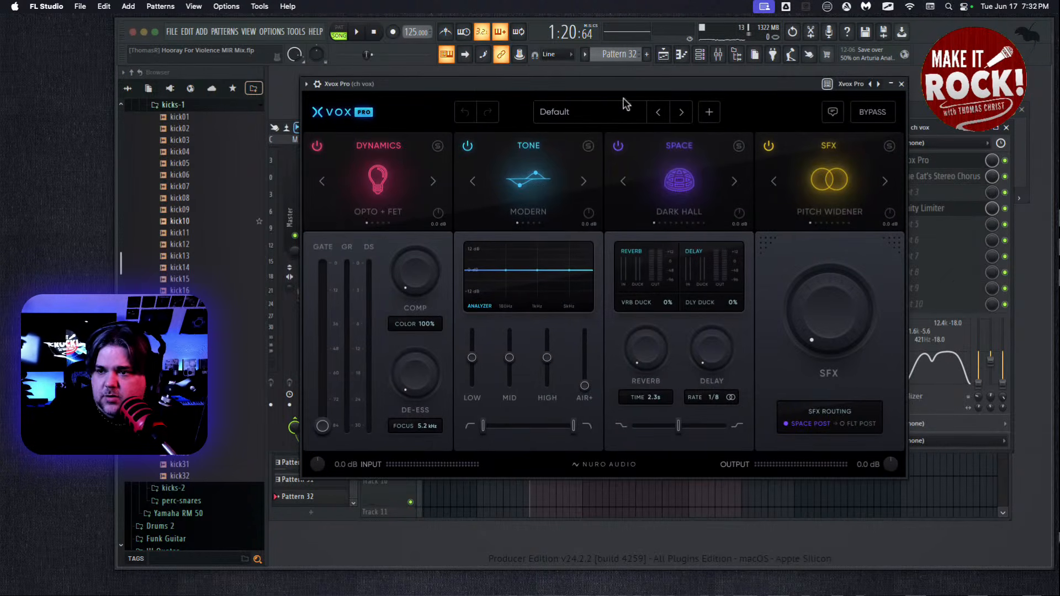
Browse the Xvox Pro presets by genre and load the Bright Rock preset from the 07 Rock category
{"action": "left_click", "coordinate": [596, 111]}
{"action": "scroll", "coordinate": [628, 228], "scroll_direction": "down", "scroll_amount": 3}
{"action": "scroll", "coordinate": [628, 228], "scroll_direction": "down", "scroll_amount": 10}
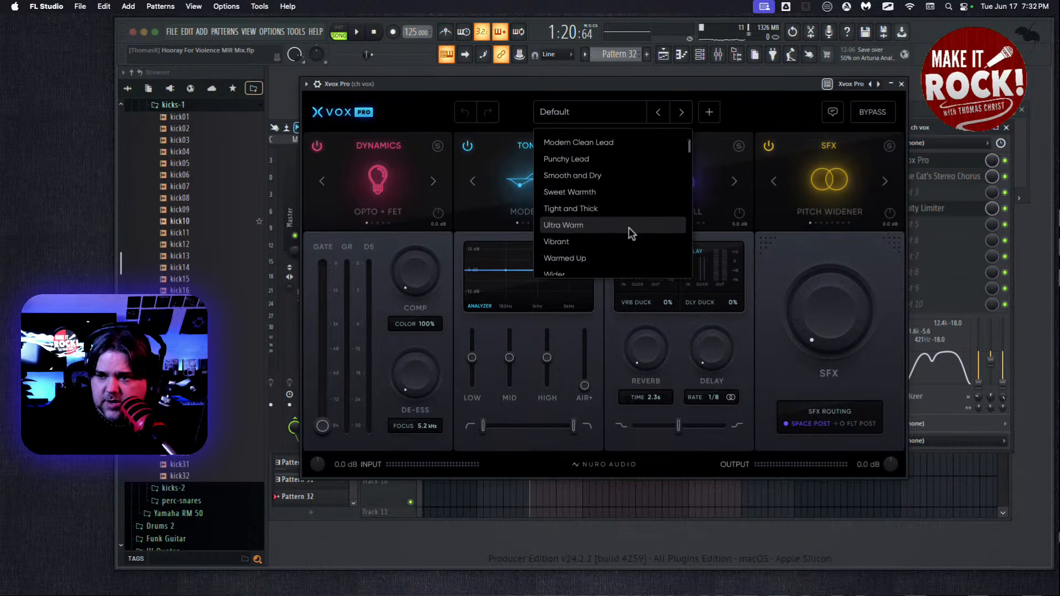
{"action": "scroll", "coordinate": [629, 228], "scroll_direction": "down", "scroll_amount": 5}
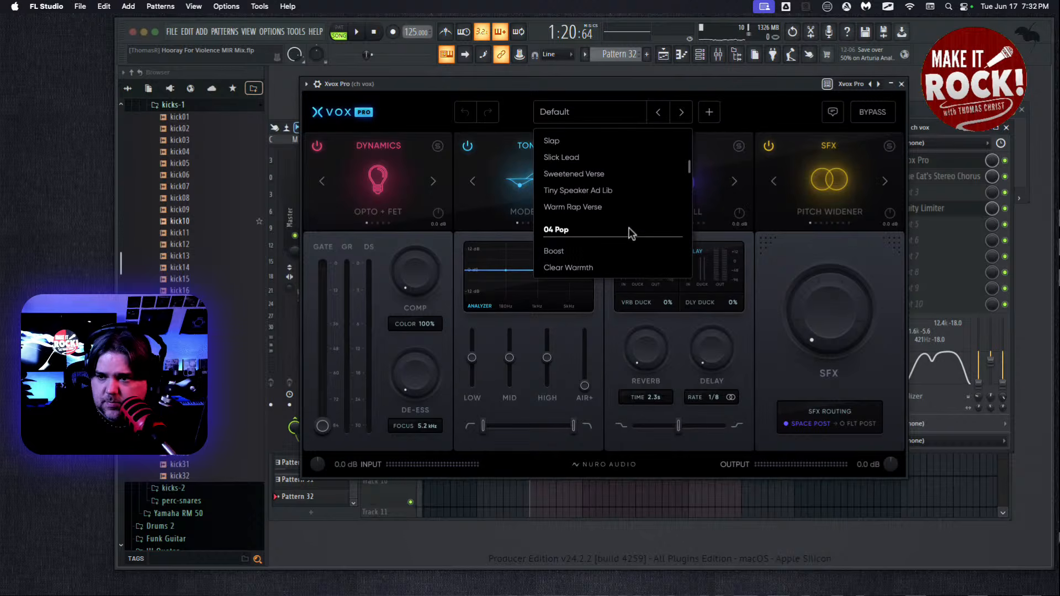
{"action": "scroll", "coordinate": [628, 227], "scroll_direction": "down", "scroll_amount": 8}
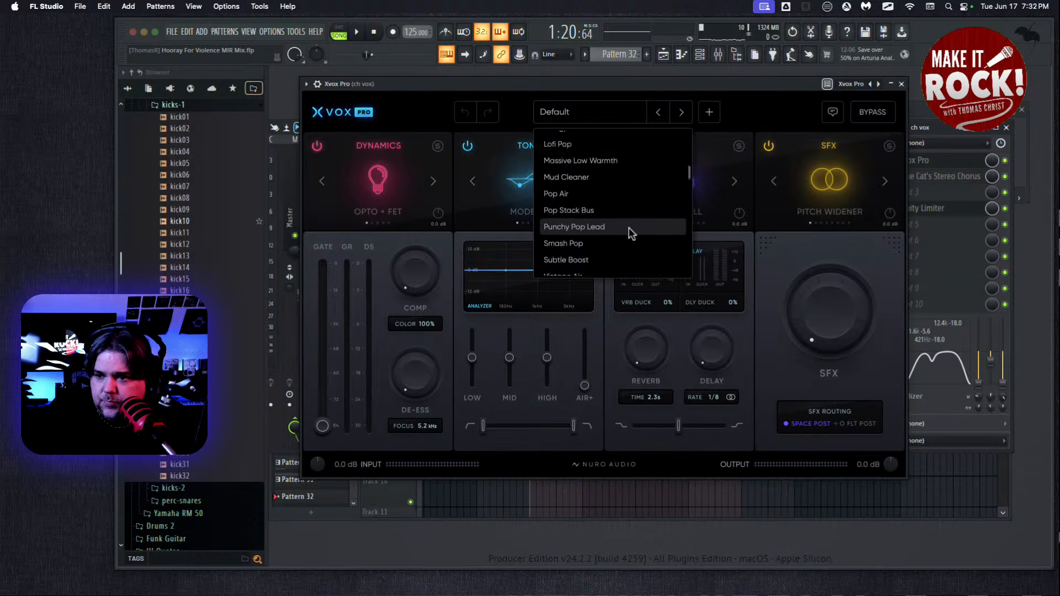
{"action": "scroll", "coordinate": [582, 241], "scroll_direction": "down", "scroll_amount": 6}
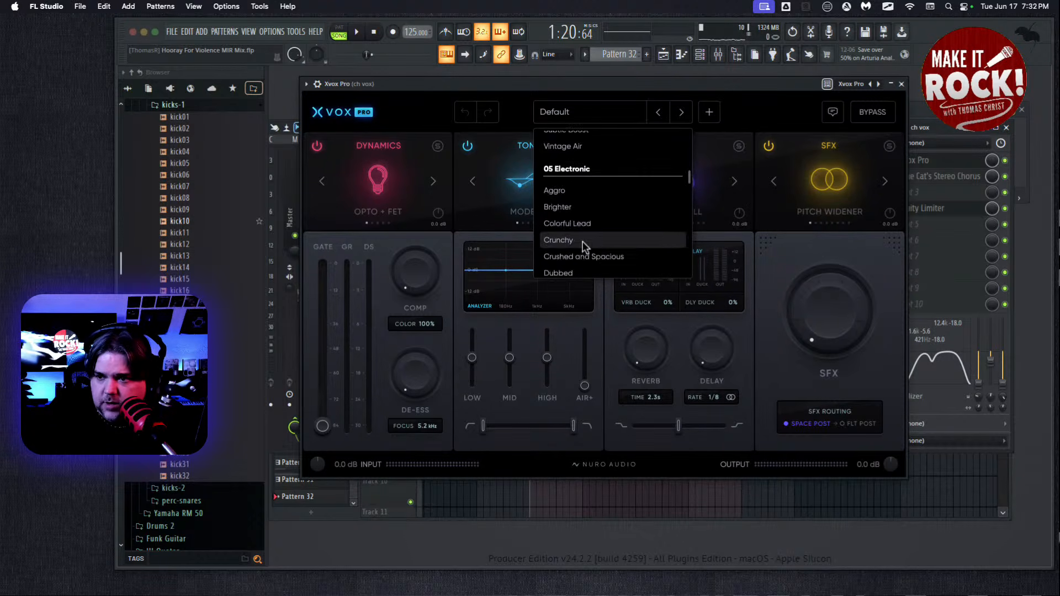
{"action": "scroll", "coordinate": [581, 240], "scroll_direction": "up", "scroll_amount": 1}
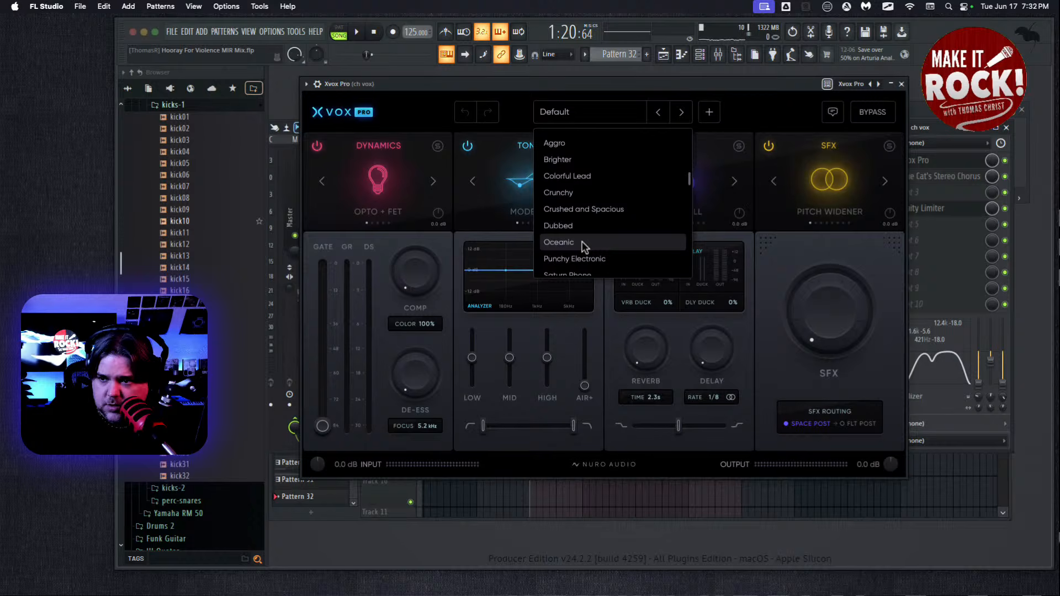
{"action": "scroll", "coordinate": [581, 241], "scroll_direction": "up", "scroll_amount": 10}
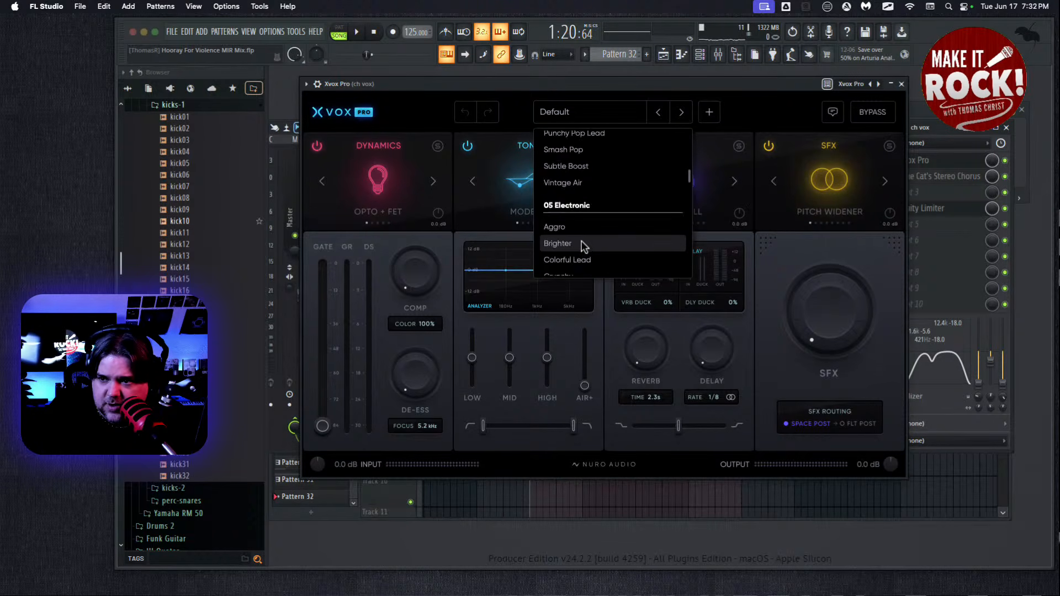
{"action": "scroll", "coordinate": [581, 240], "scroll_direction": "up", "scroll_amount": 8}
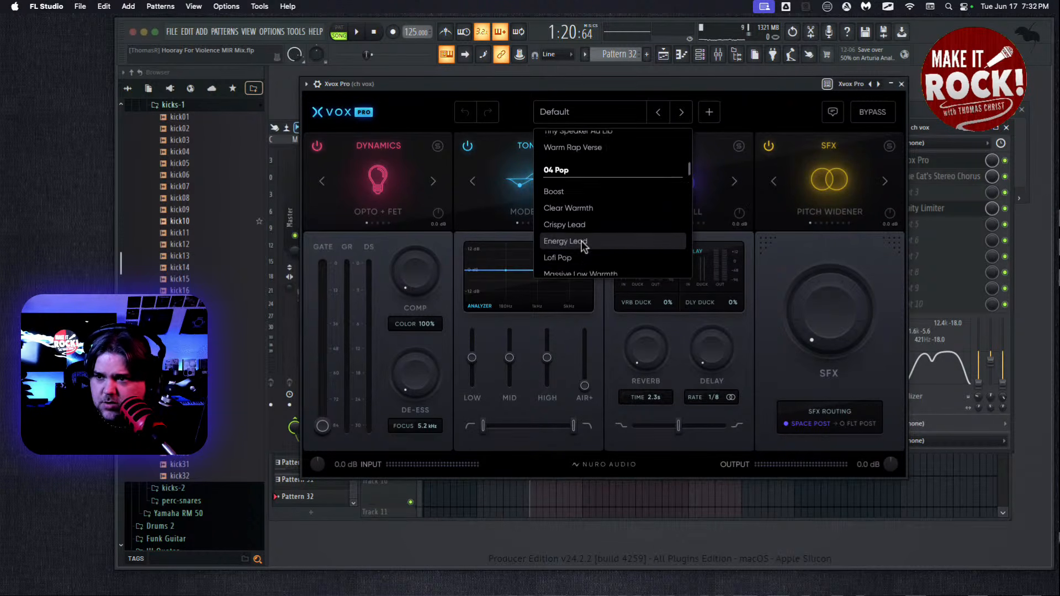
{"action": "scroll", "coordinate": [583, 246], "scroll_direction": "down", "scroll_amount": 10}
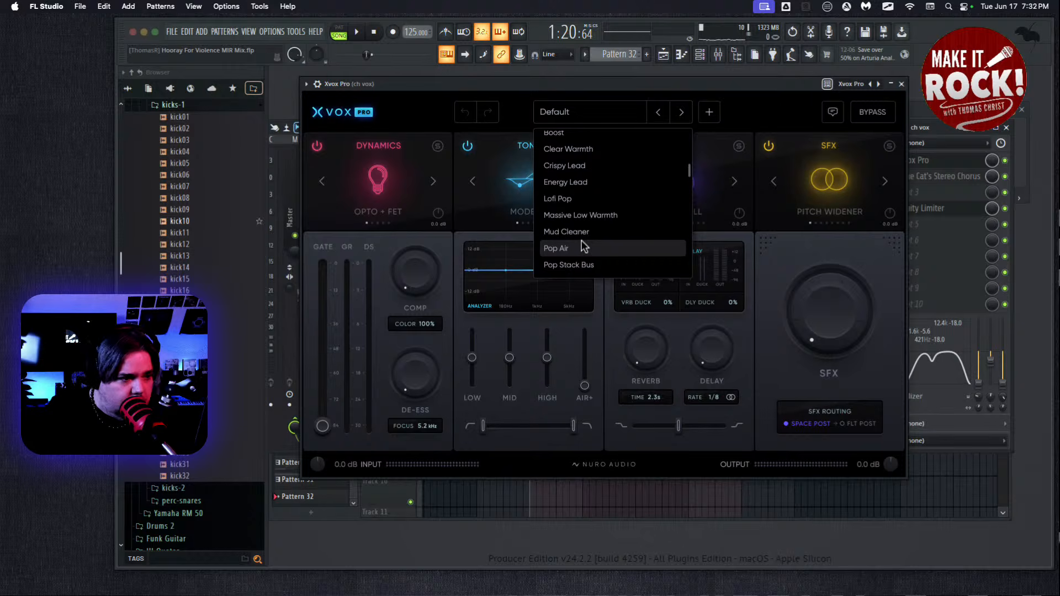
{"action": "scroll", "coordinate": [581, 247], "scroll_direction": "down", "scroll_amount": 10}
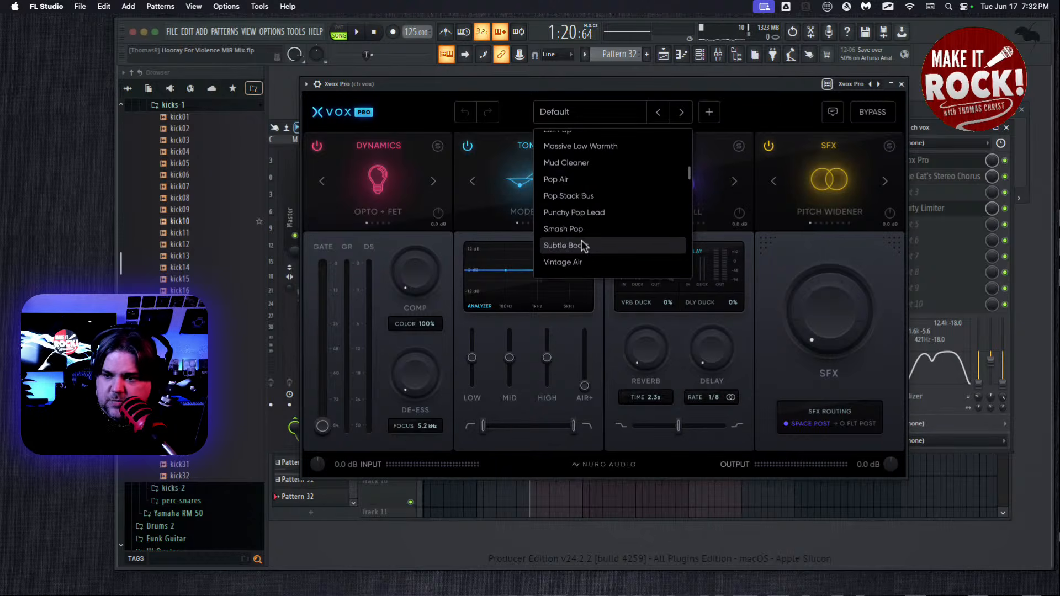
{"action": "scroll", "coordinate": [581, 240], "scroll_direction": "up", "scroll_amount": 20}
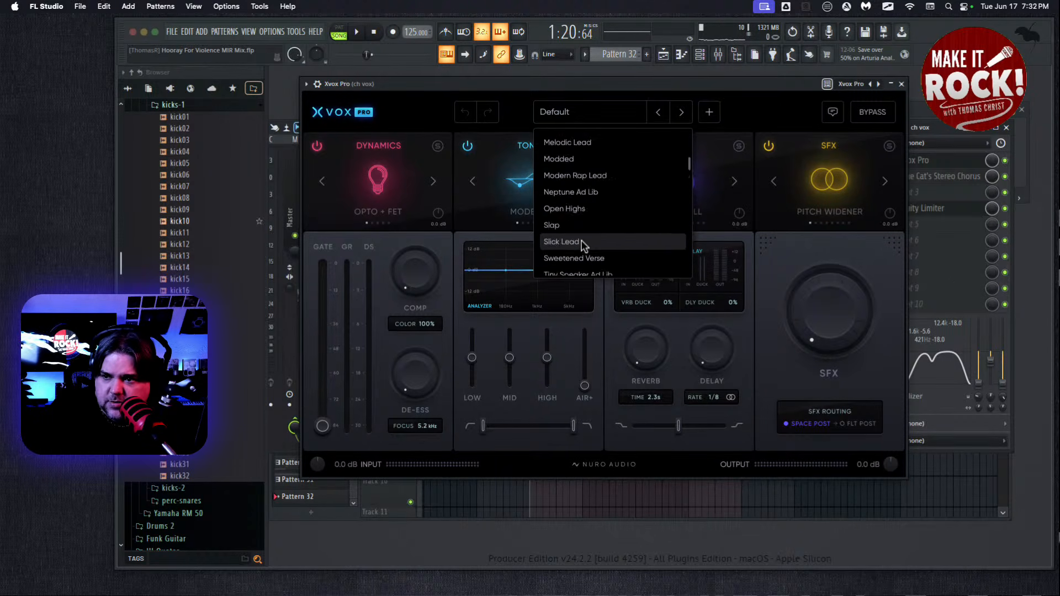
{"action": "scroll", "coordinate": [581, 240], "scroll_direction": "up", "scroll_amount": 20}
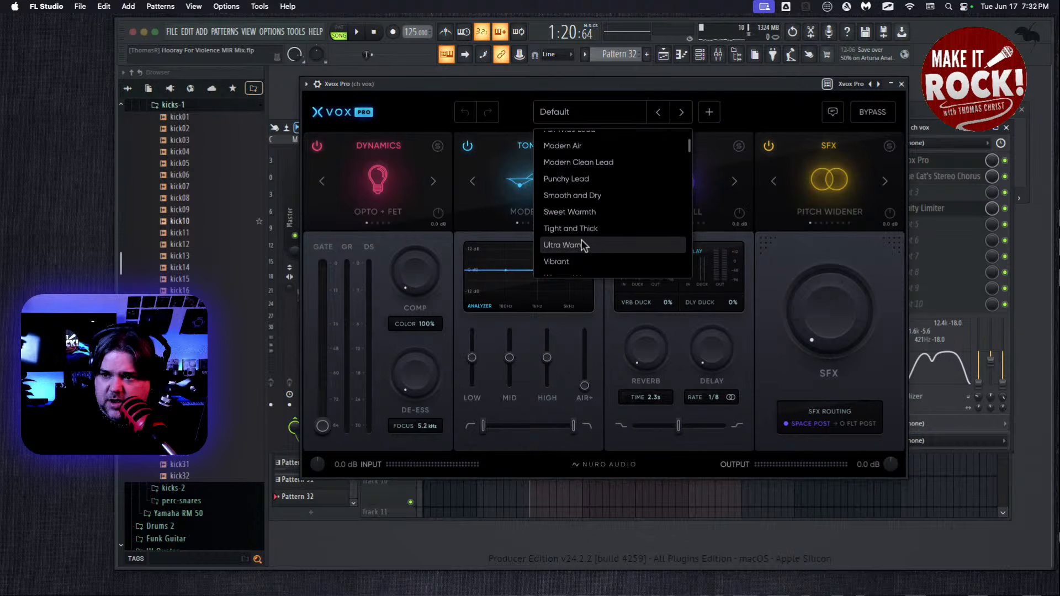
{"action": "scroll", "coordinate": [581, 240], "scroll_direction": "up", "scroll_amount": 5}
{"action": "scroll", "coordinate": [581, 239], "scroll_direction": "down", "scroll_amount": 10}
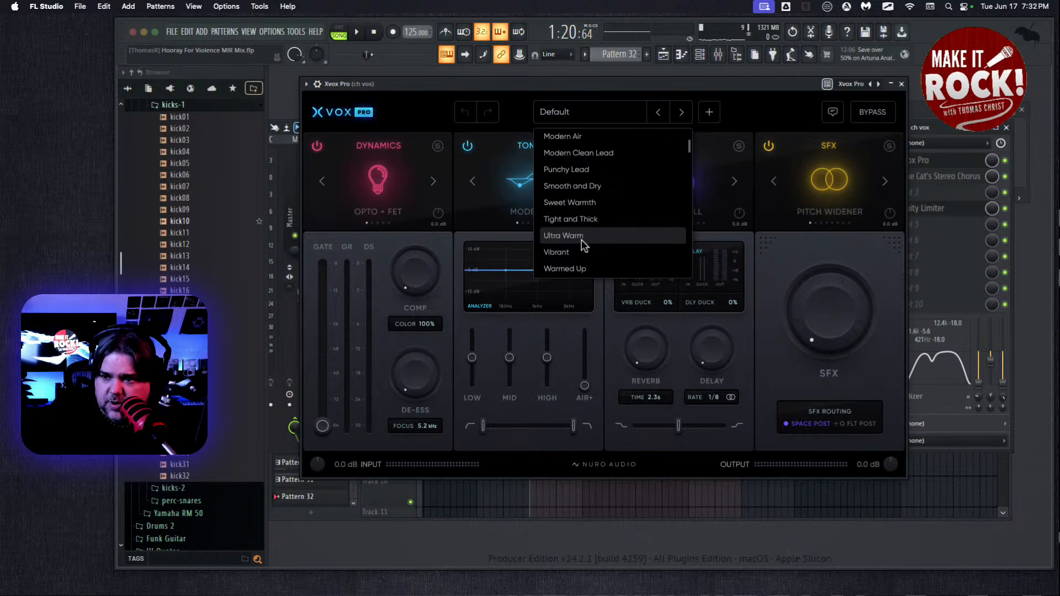
{"action": "scroll", "coordinate": [581, 239], "scroll_direction": "down", "scroll_amount": 20}
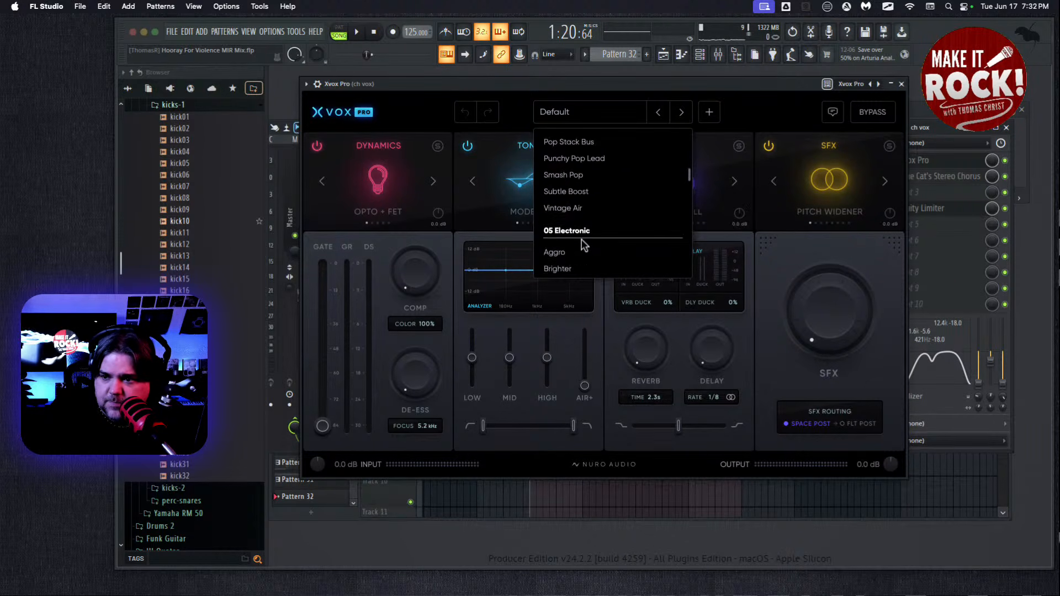
{"action": "scroll", "coordinate": [581, 239], "scroll_direction": "down", "scroll_amount": 10}
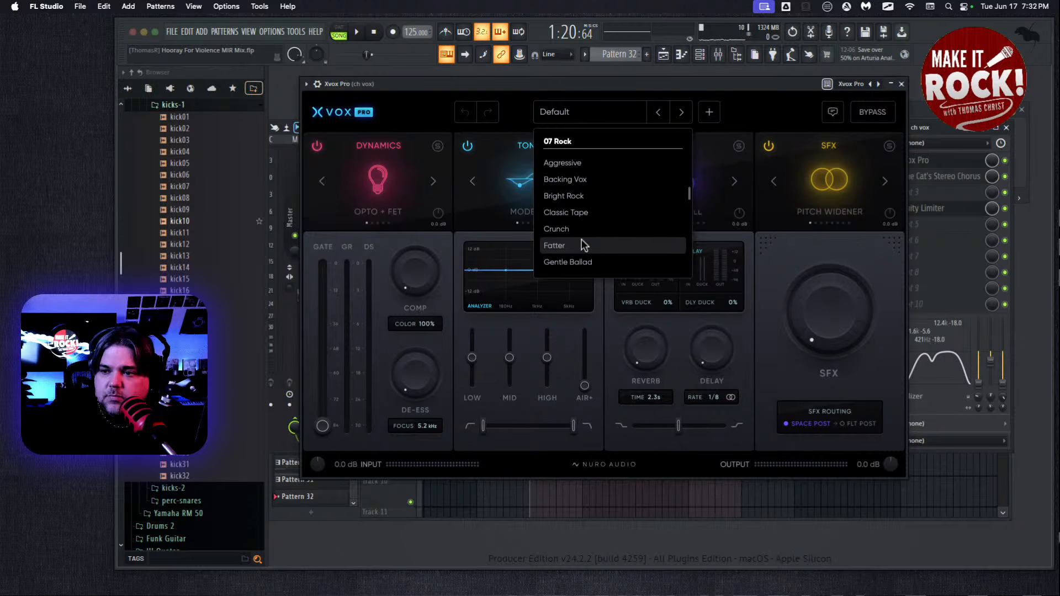
{"action": "left_click", "coordinate": [563, 197]}
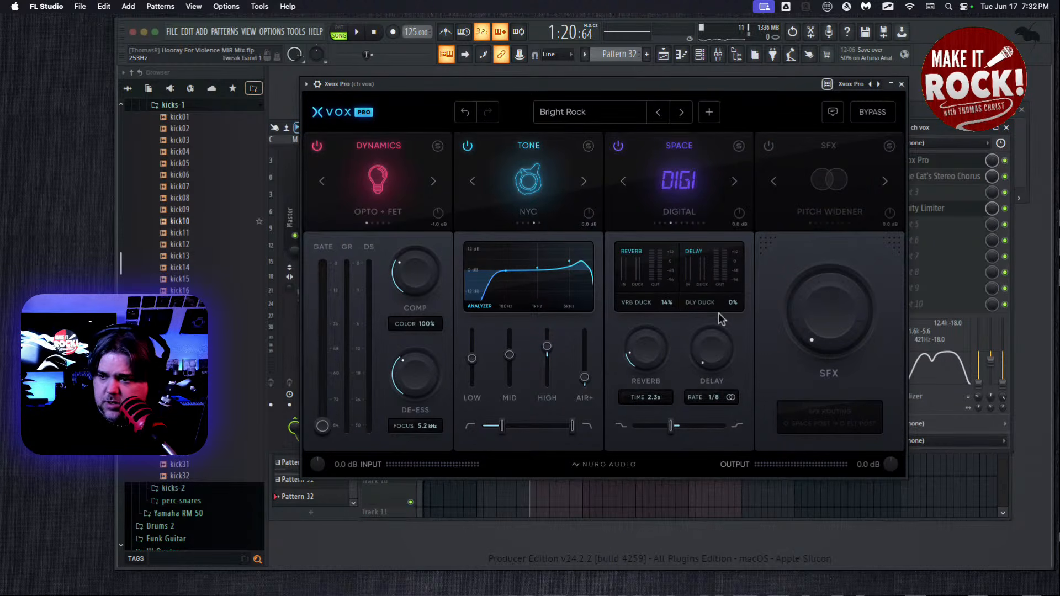
Set Xvox Pro's delay ducking to 30%, delay to 20% and compression to 48%, lower the reverb slightly, and close its window
{"action": "left_click_drag", "start_coordinate": [733, 303], "coordinate": [752, 243]}
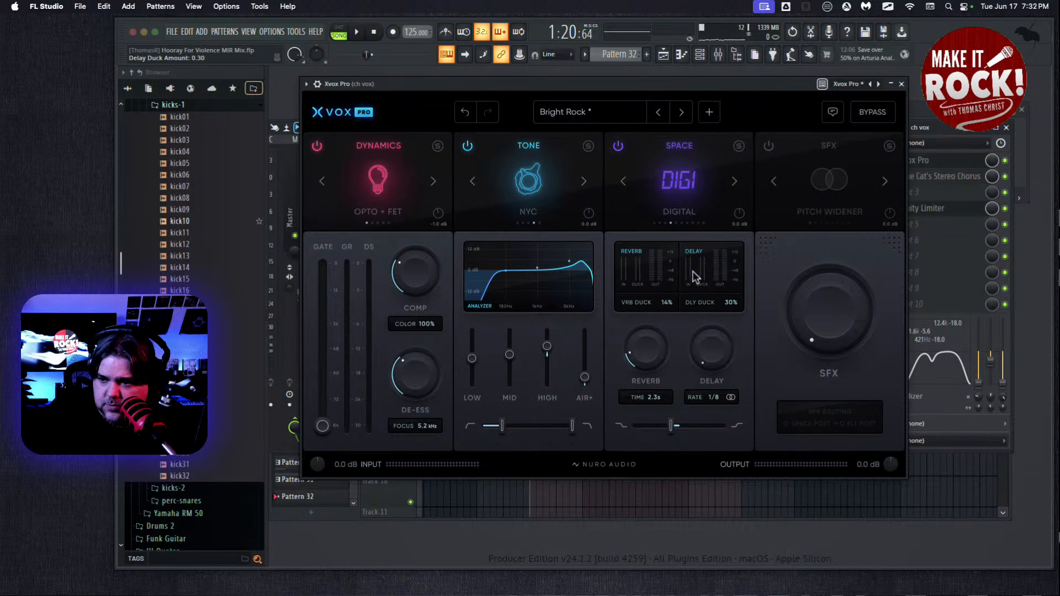
{"action": "left_click_drag", "start_coordinate": [706, 369], "coordinate": [717, 328]}
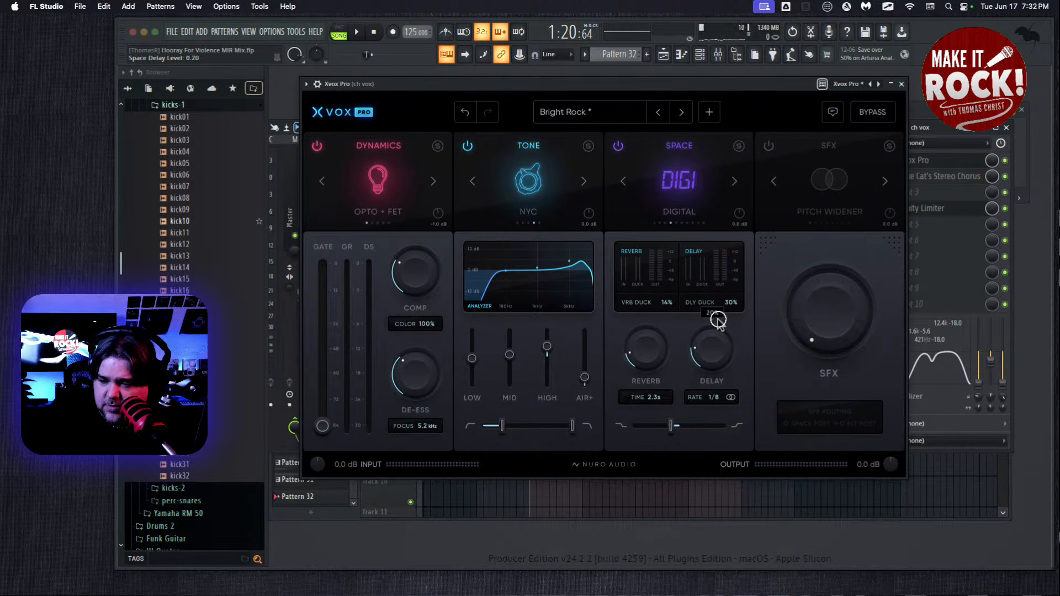
{"action": "left_click_drag", "start_coordinate": [637, 360], "coordinate": [634, 373]}
{"action": "mouse_move", "coordinate": [409, 279]}
{"action": "left_mouse_down"}
{"action": "mouse_move", "coordinate": [413, 240]}
{"action": "mouse_move", "coordinate": [409, 265]}
{"action": "left_mouse_up"}
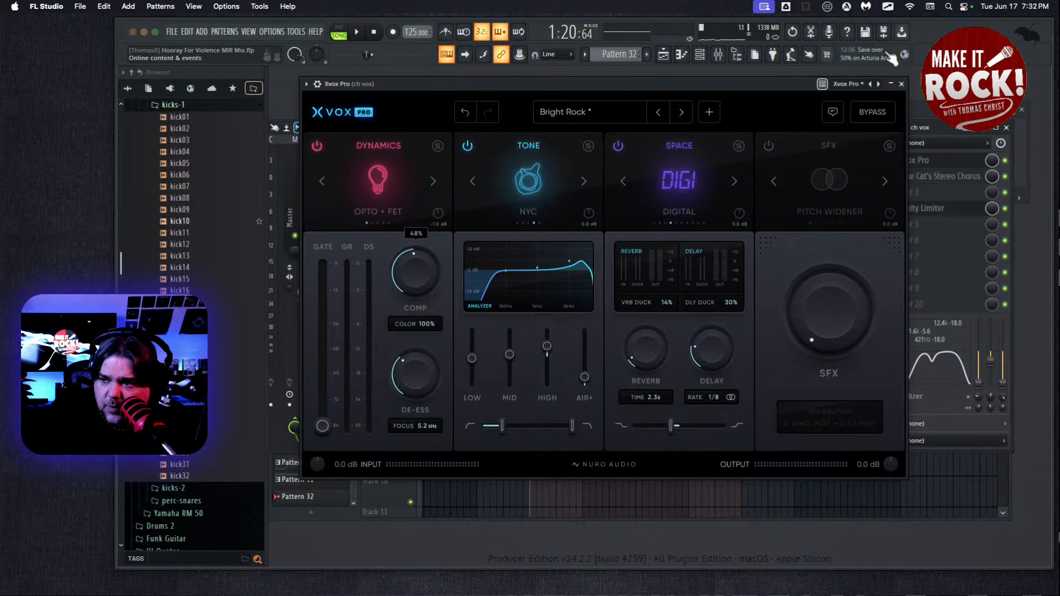
{"action": "left_click", "coordinate": [901, 85]}
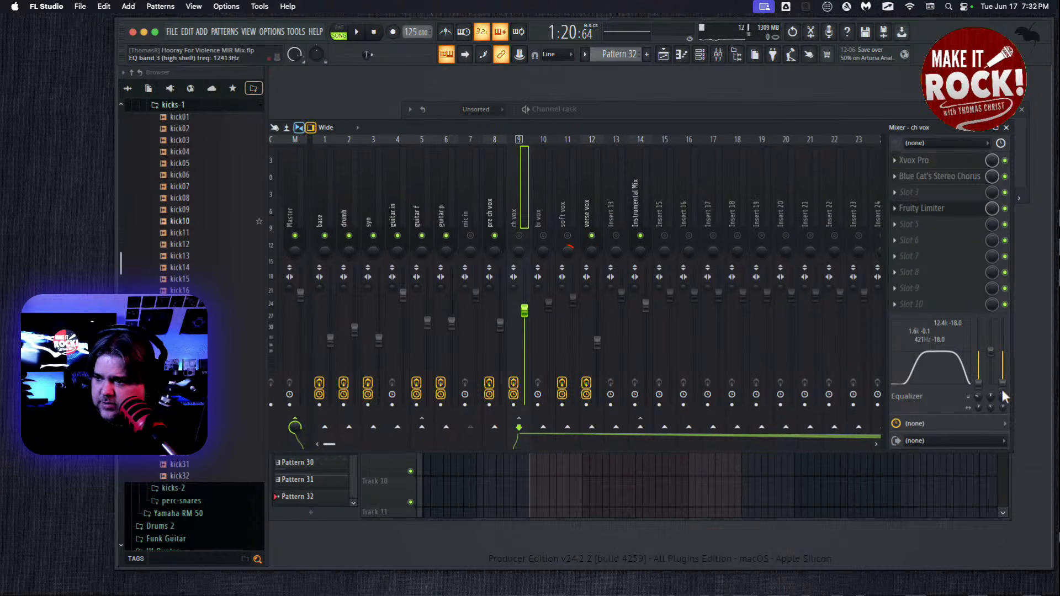
Remove the high-shelf cut from the ch vox channel's EQ and lower its low-shelf frequency to 138 Hz
{"action": "left_click_drag", "start_coordinate": [1001, 383], "coordinate": [1002, 329]}
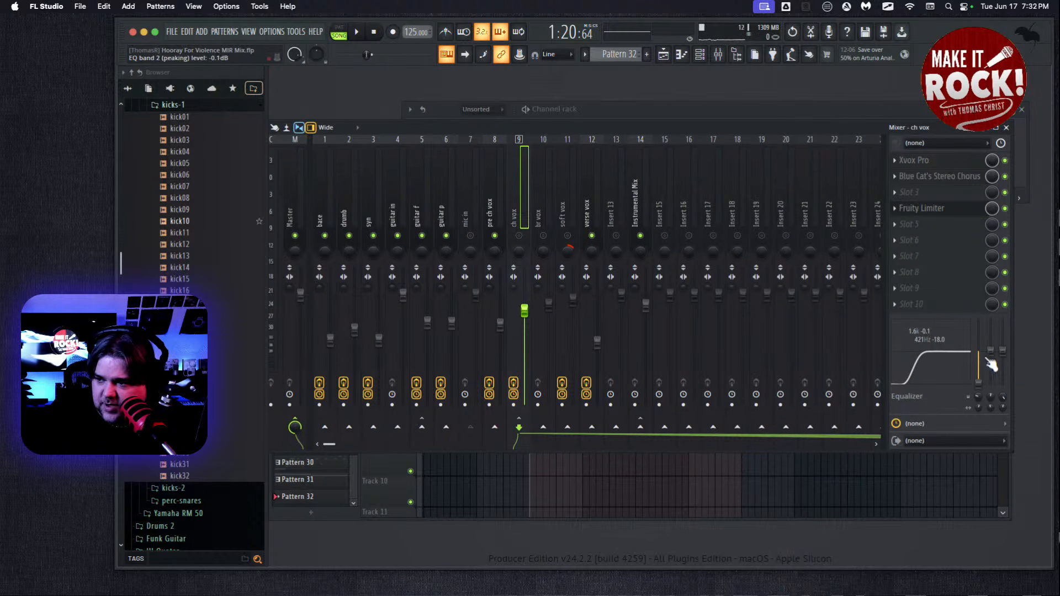
{"action": "left_click_drag", "start_coordinate": [978, 406], "coordinate": [979, 421]}
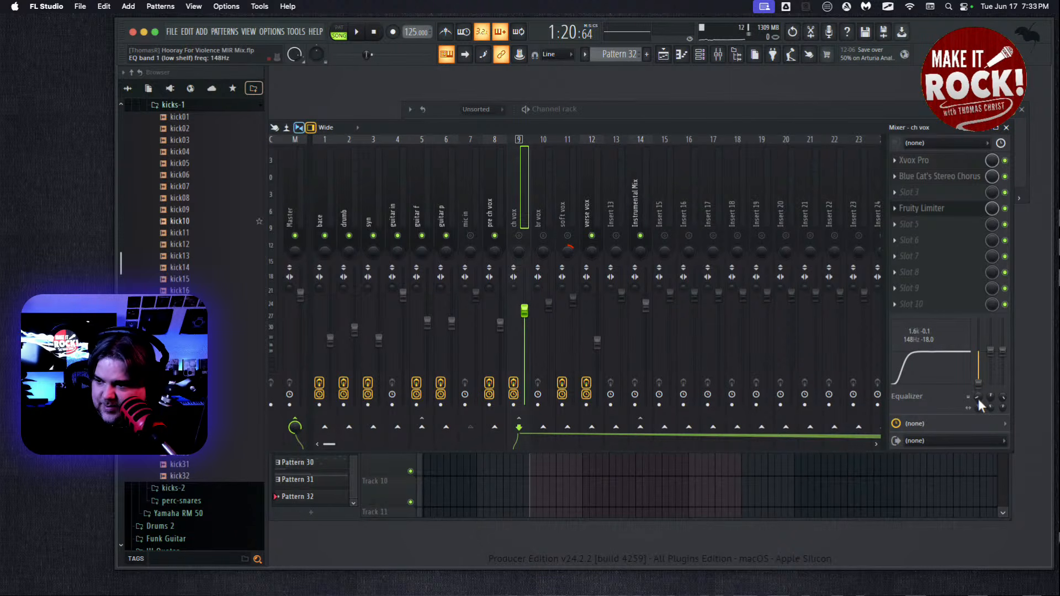
{"action": "scroll", "coordinate": [978, 401], "scroll_direction": "down", "scroll_amount": 2}
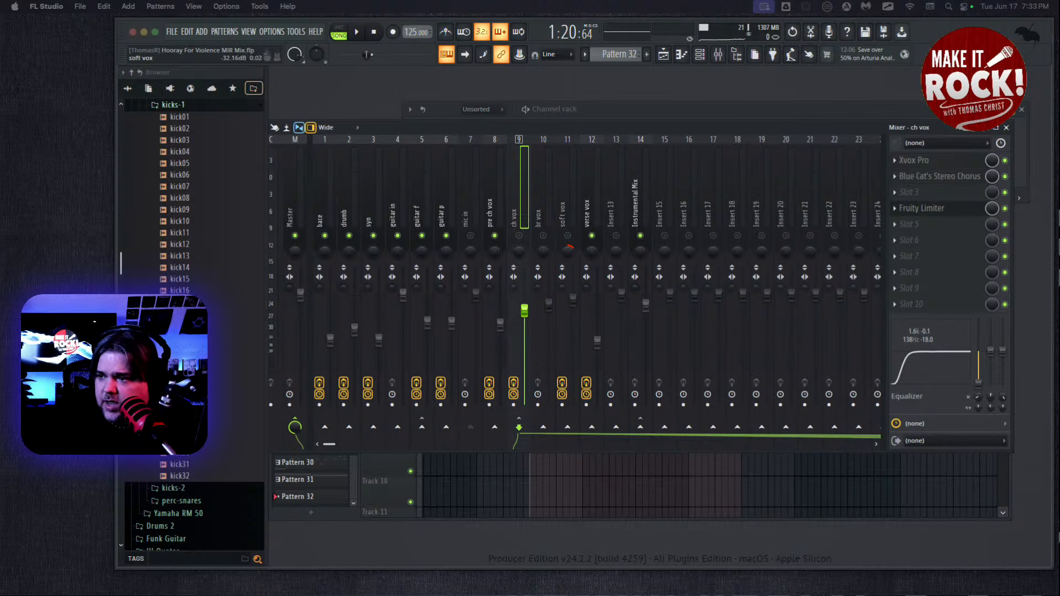
Try Xvox Tone in effect slot 3 of the ch vox channel, going through its tone modes, and close its window
{"action": "left_click", "coordinate": [895, 193]}
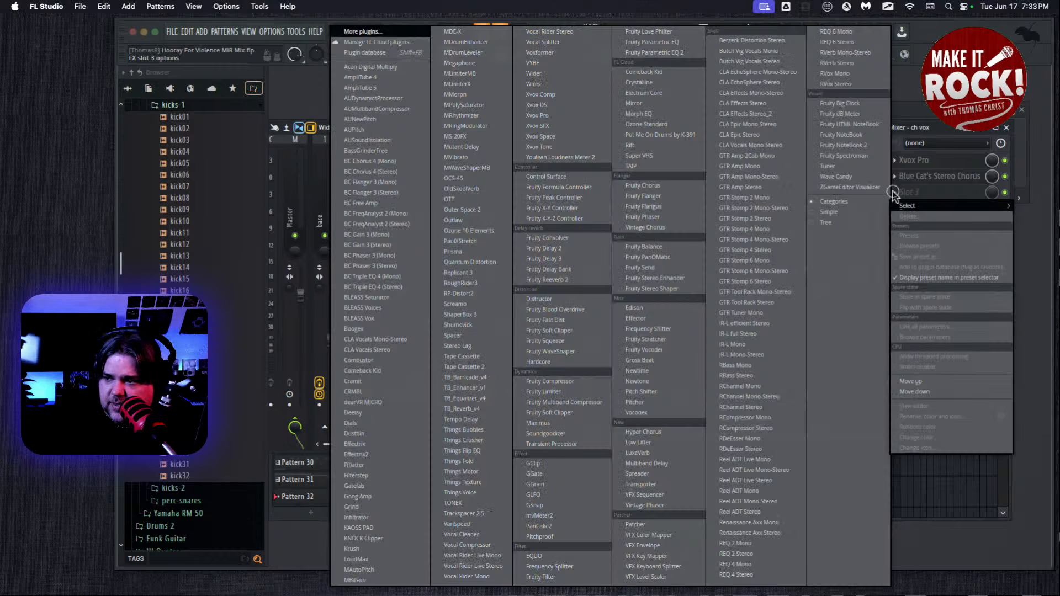
{"action": "left_click", "coordinate": [553, 148]}
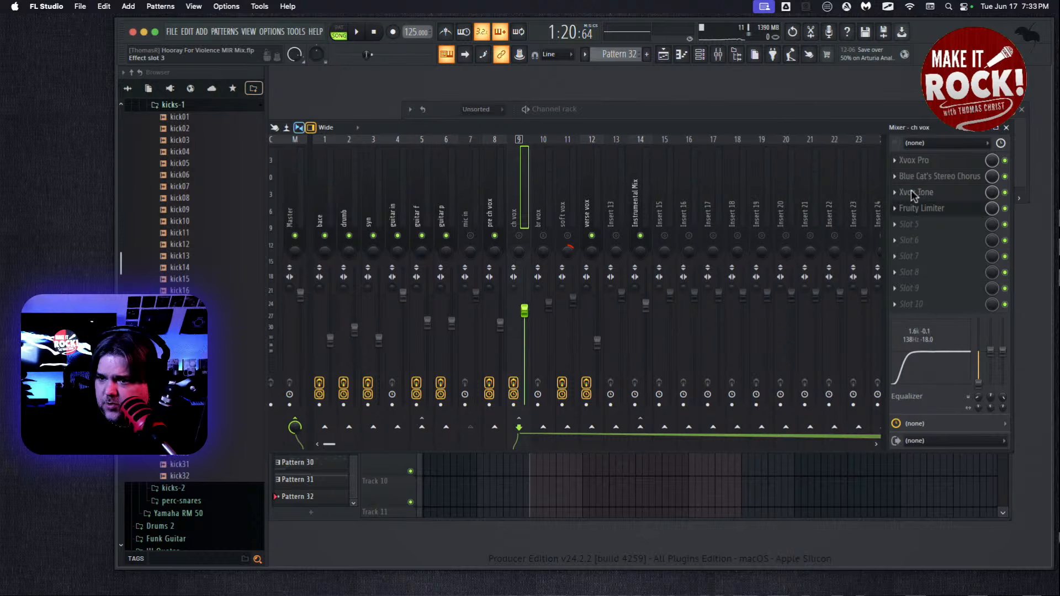
{"action": "left_click", "coordinate": [958, 194]}
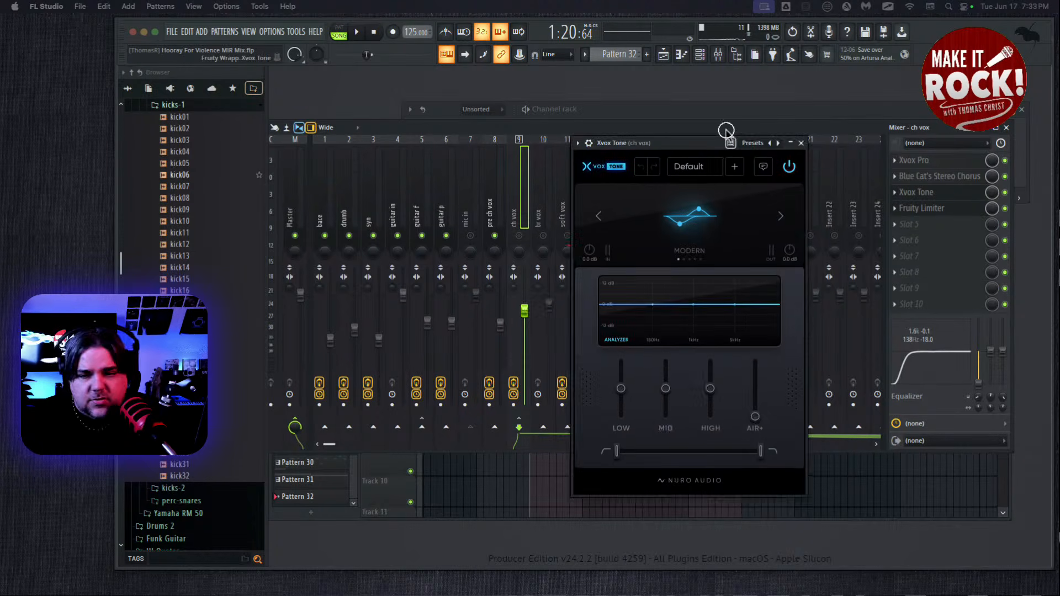
{"action": "left_click_drag", "start_coordinate": [726, 132], "coordinate": [682, 83]}
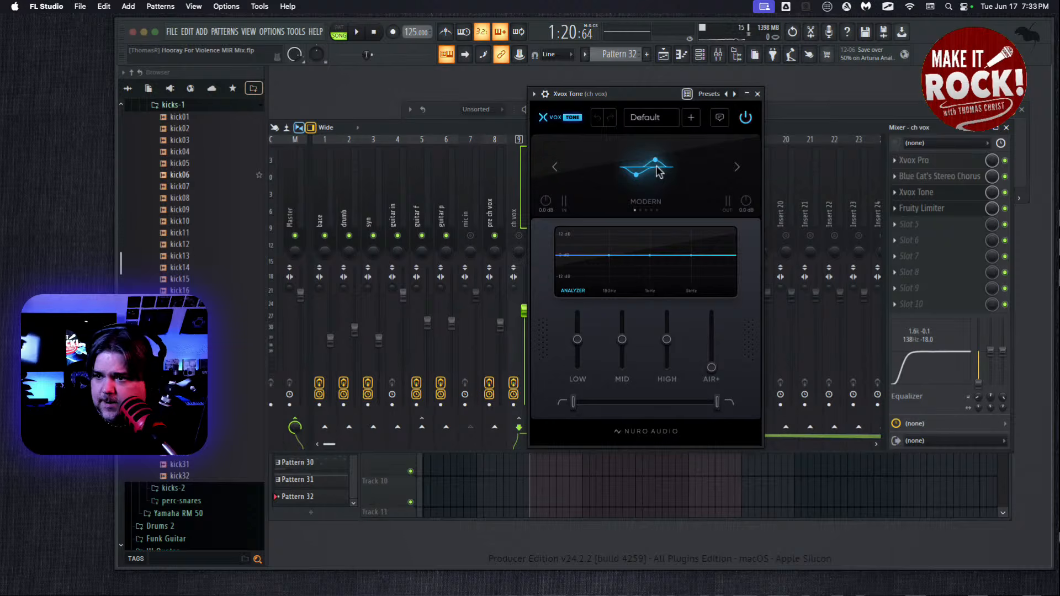
{"action": "left_click", "coordinate": [740, 167]}
{"action": "left_click", "coordinate": [740, 167]}
{"action": "left_click", "coordinate": [740, 167]}
{"action": "left_click", "coordinate": [740, 168]}
{"action": "left_click", "coordinate": [739, 167]}
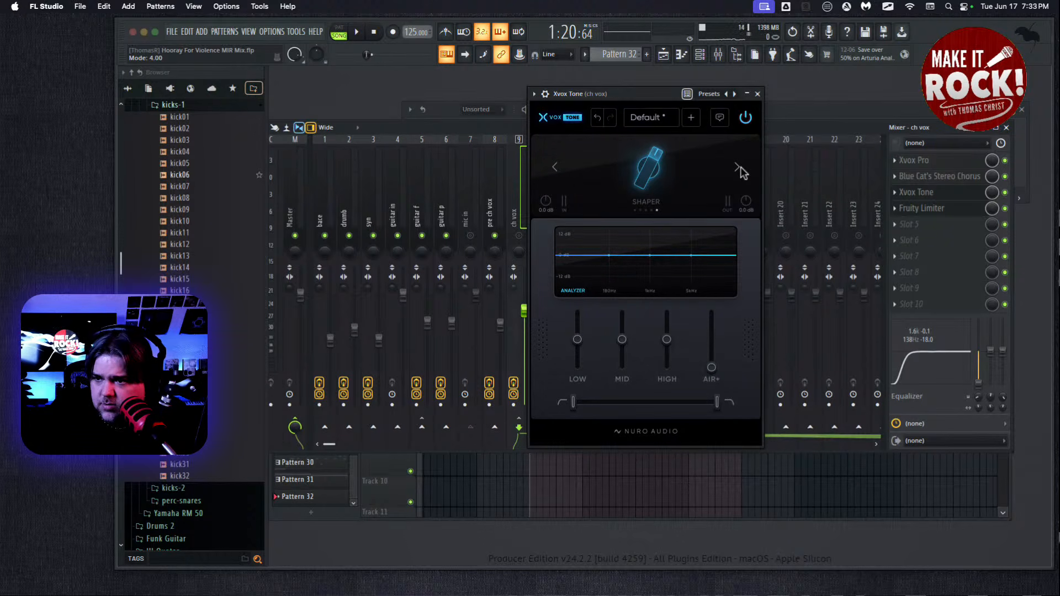
{"action": "left_click", "coordinate": [757, 94]}
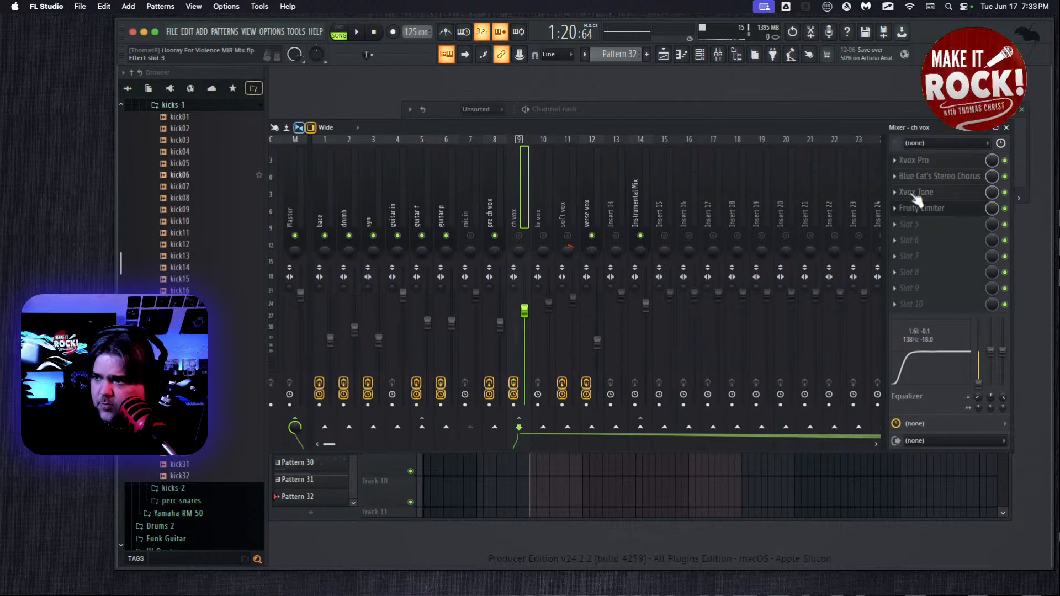
Replace Xvox Tone in effect slot 3 of the ch vox channel with Xvox SFX
{"action": "left_click", "coordinate": [895, 193]}
{"action": "mouse_move", "coordinate": [933, 206]}
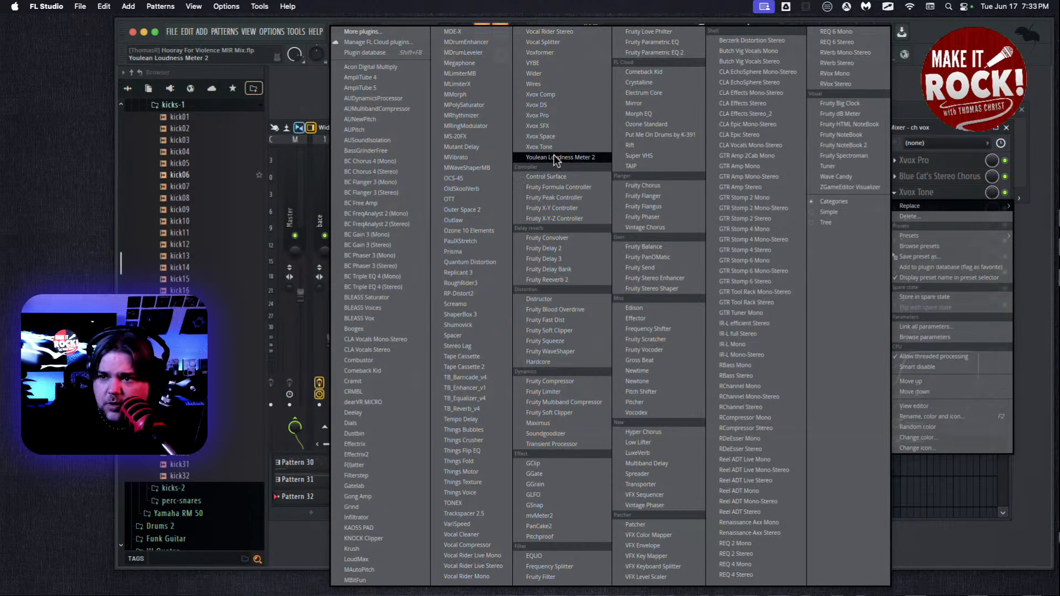
{"action": "left_click", "coordinate": [556, 125]}
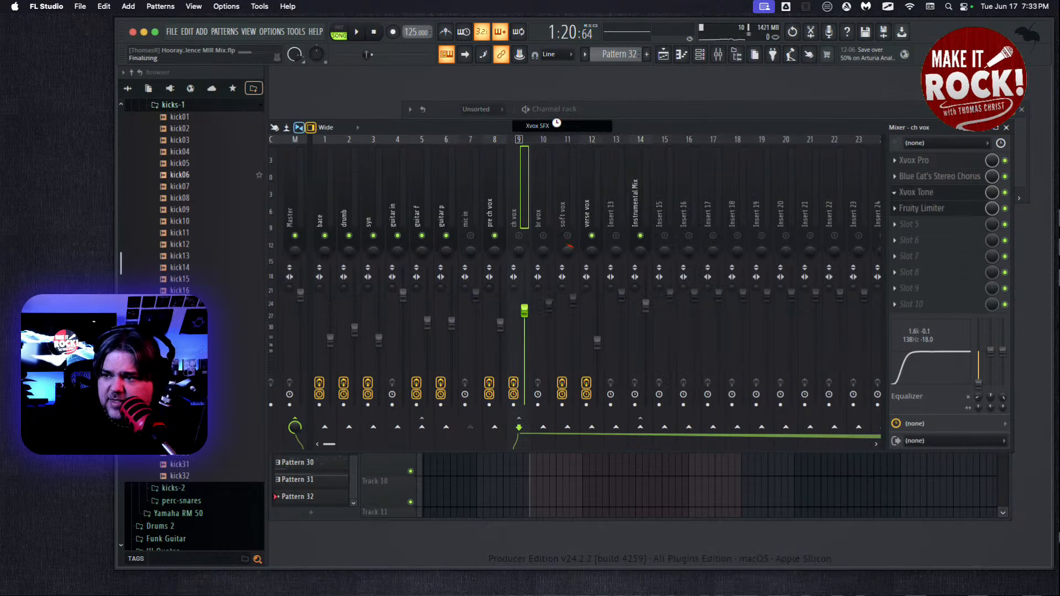
Go through the Xvox SFX modes back to Pitch Widener and raise the SFX amount to about halfway
{"action": "left_click", "coordinate": [736, 169]}
{"action": "left_click", "coordinate": [736, 168]}
{"action": "left_click", "coordinate": [736, 169]}
{"action": "left_click", "coordinate": [736, 169]}
{"action": "left_click", "coordinate": [735, 169]}
{"action": "left_click", "coordinate": [735, 169]}
{"action": "left_click", "coordinate": [736, 169]}
{"action": "left_click", "coordinate": [735, 169]}
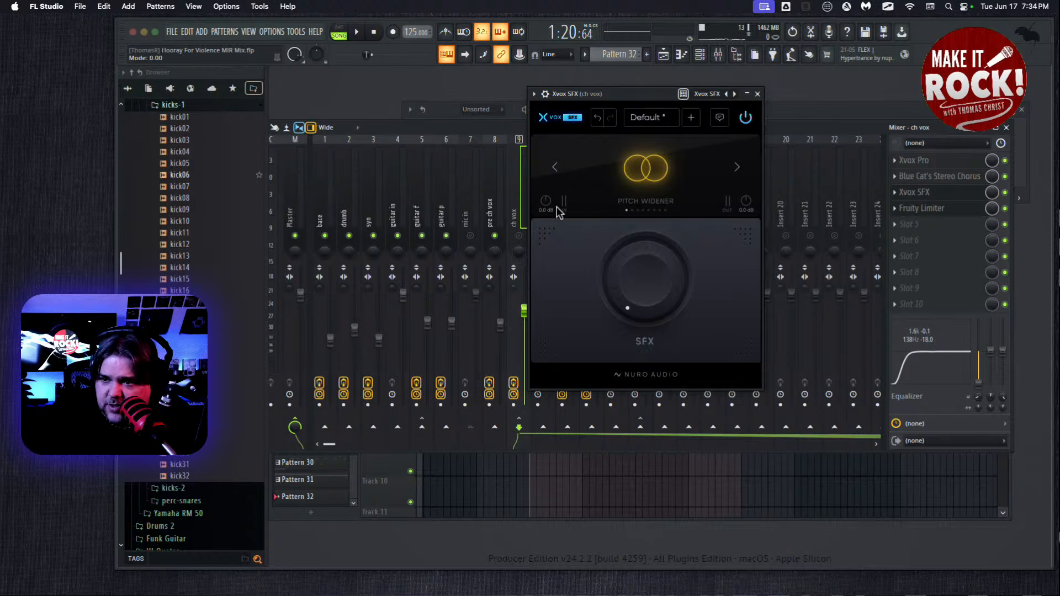
{"action": "left_click_drag", "start_coordinate": [591, 220], "coordinate": [653, 157]}
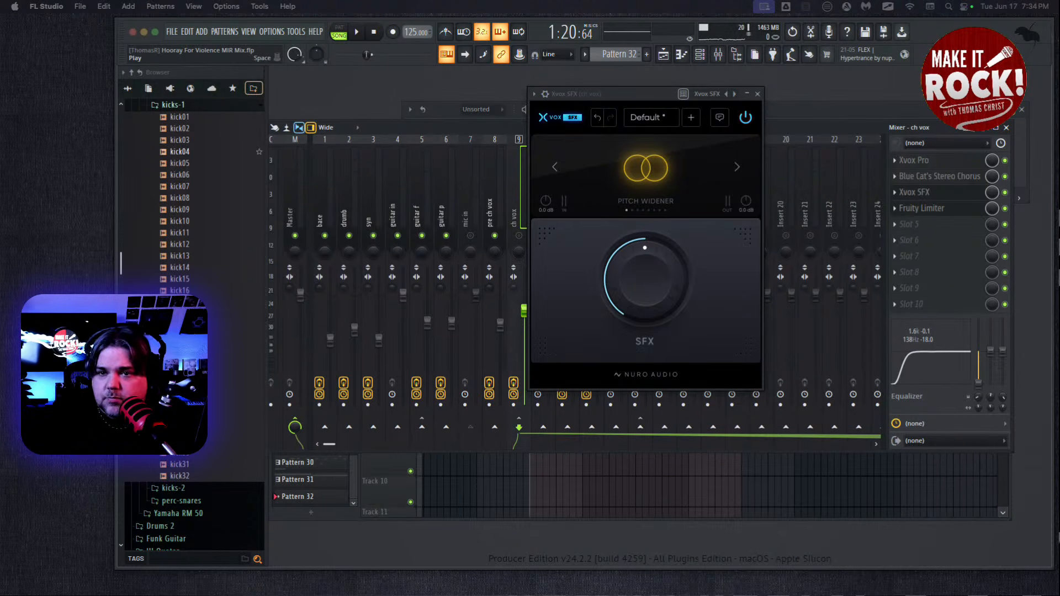
Play the song with the Xvox SFX window moved off the vocal channels, and lower the ch vox channel's volume
{"action": "left_click", "coordinate": [357, 32]}
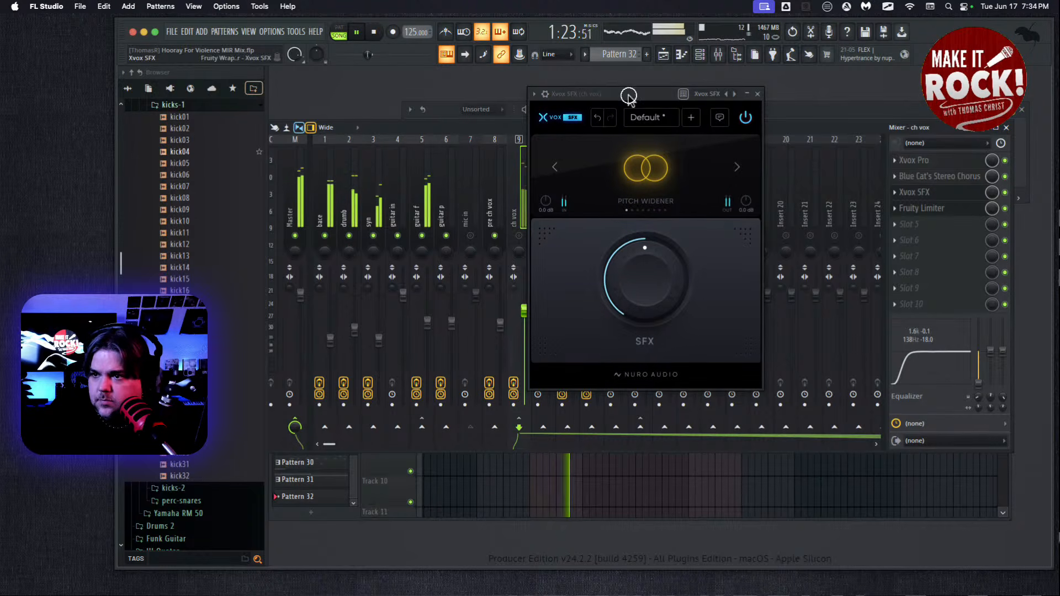
{"action": "left_click_drag", "start_coordinate": [628, 94], "coordinate": [784, 101]}
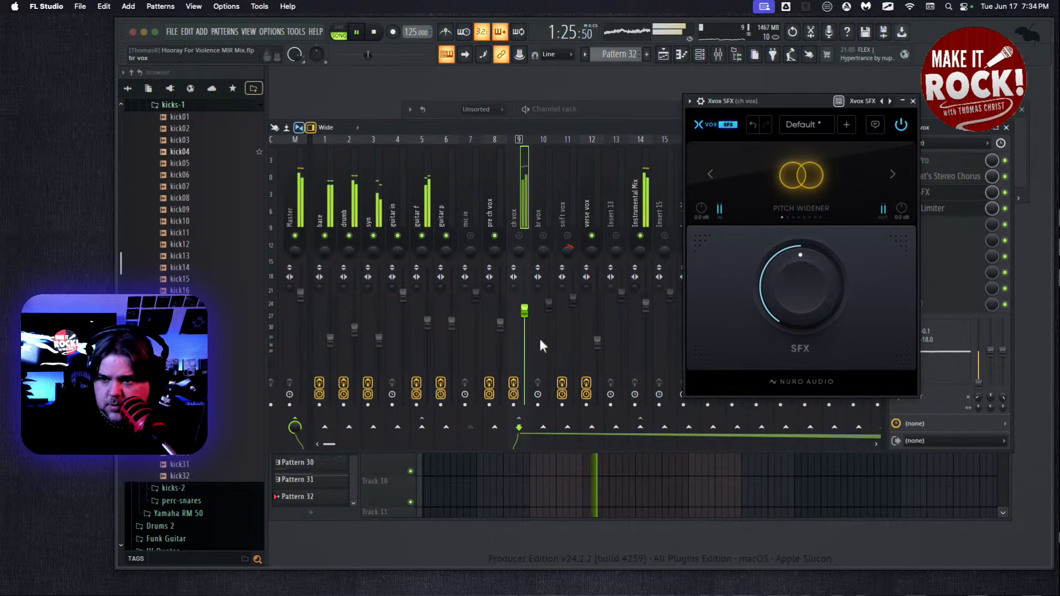
{"action": "left_click_drag", "start_coordinate": [525, 315], "coordinate": [523, 354]}
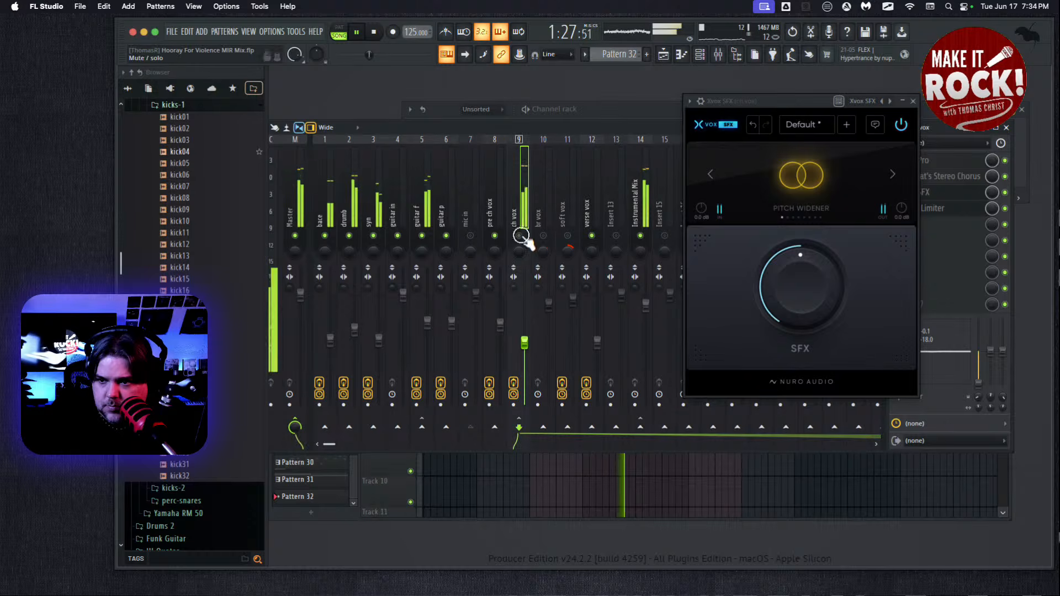
Raise the ch vox channel's volume to about 73% (-6.6 dB), close the Xvox SFX window and stop playback
{"action": "left_click_drag", "start_coordinate": [525, 341], "coordinate": [528, 316]}
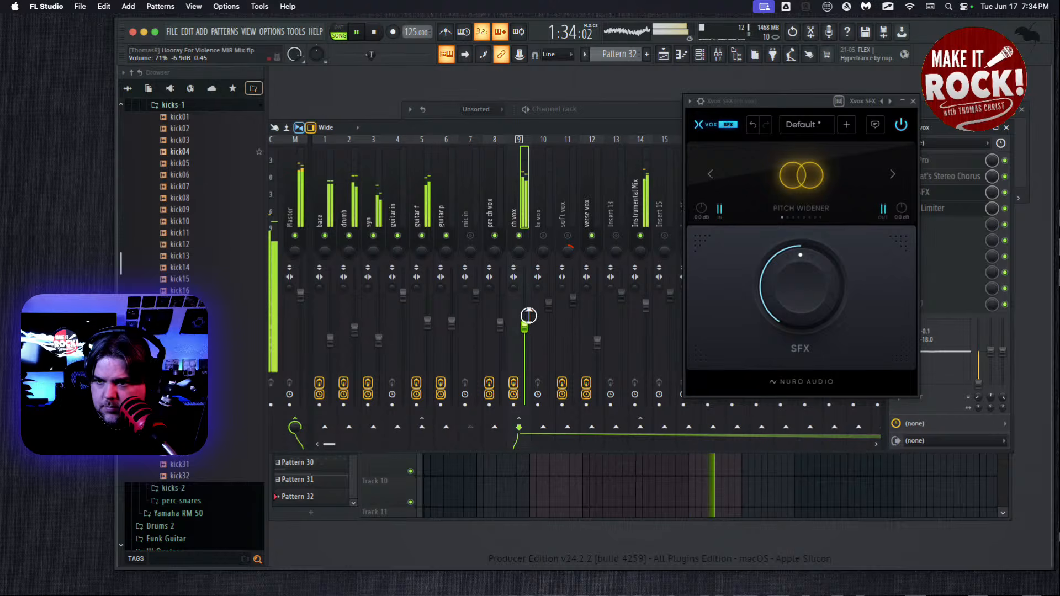
{"action": "left_click", "coordinate": [912, 101]}
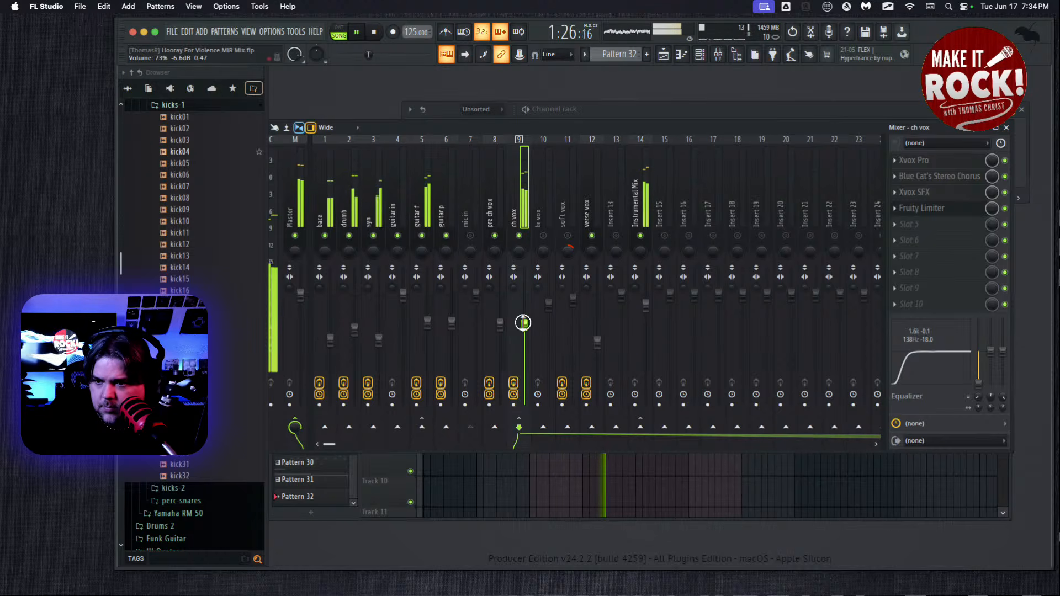
{"action": "left_click", "coordinate": [373, 31]}
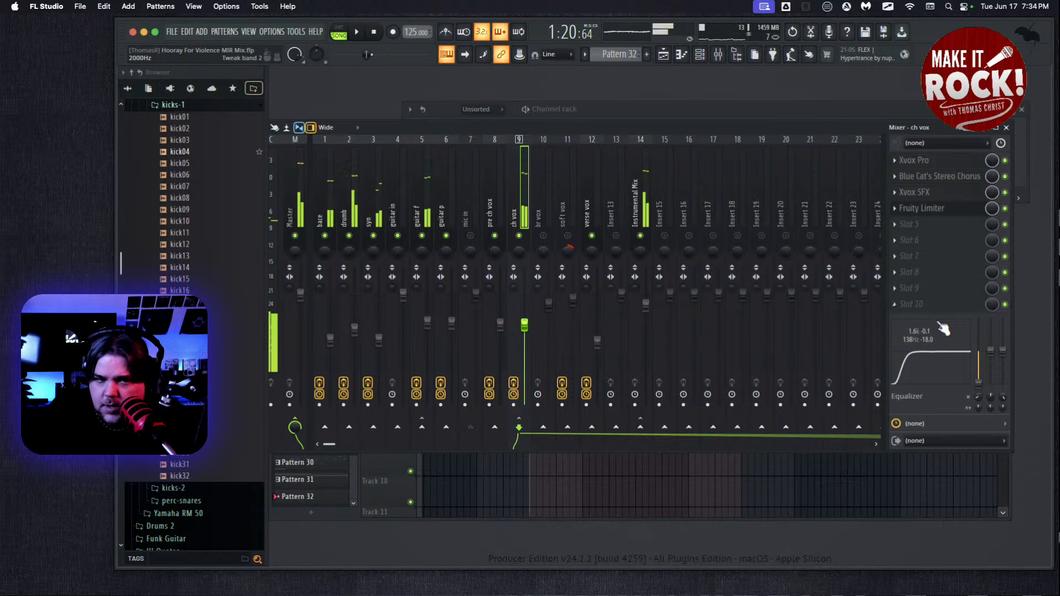
Replay the chorus while fine-tuning the Comp and setting Air+ to 23% in the ch vox channel's Xvox Pro
{"action": "left_click", "coordinate": [362, 41]}
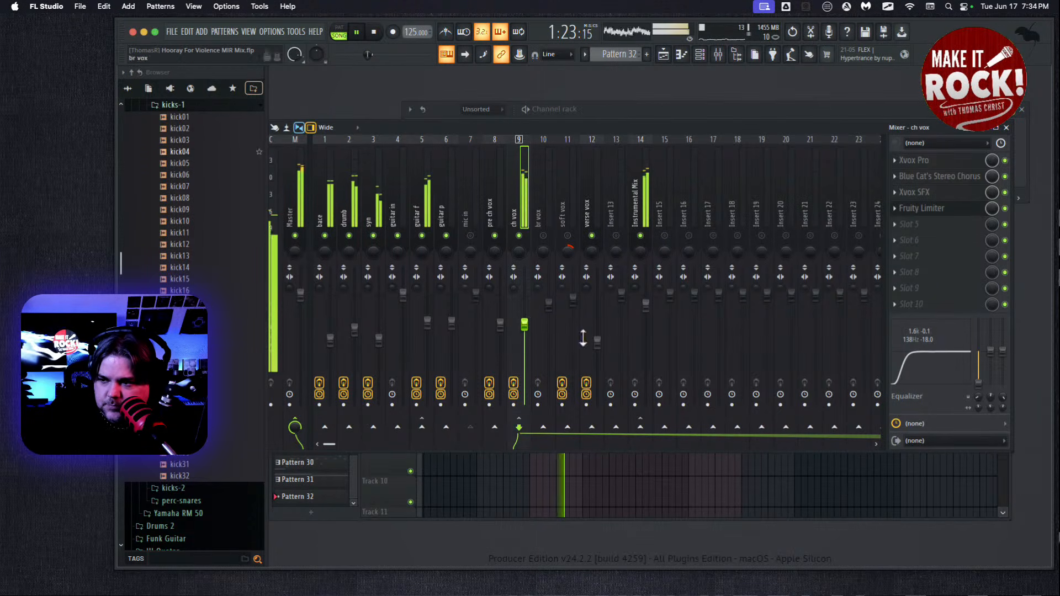
{"action": "left_click", "coordinate": [927, 161]}
{"action": "left_click_drag", "start_coordinate": [392, 264], "coordinate": [395, 265]}
{"action": "left_click_drag", "start_coordinate": [586, 380], "coordinate": [590, 376]}
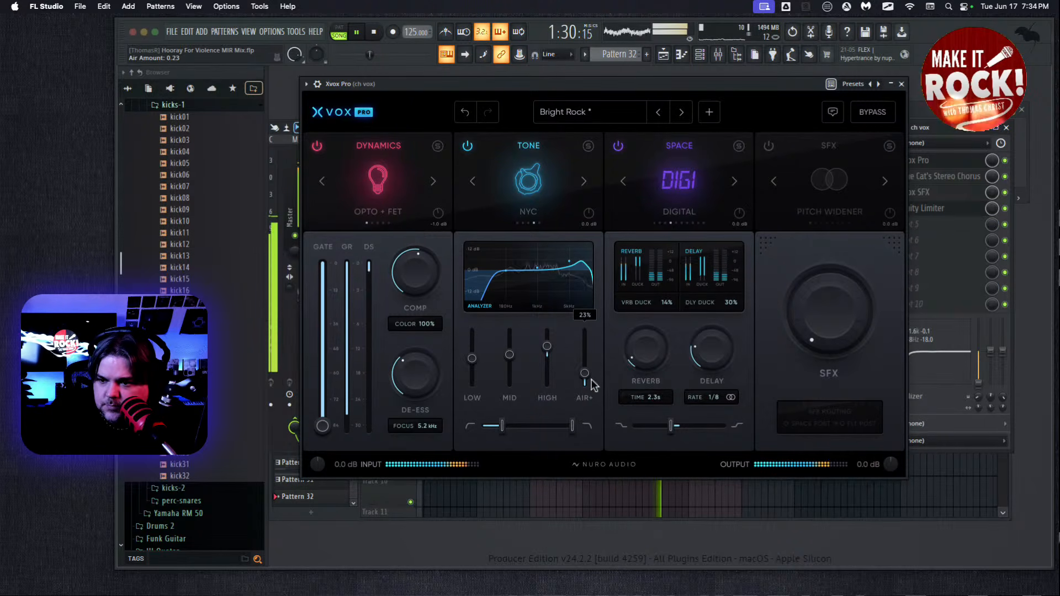
{"action": "left_click", "coordinate": [900, 84]}
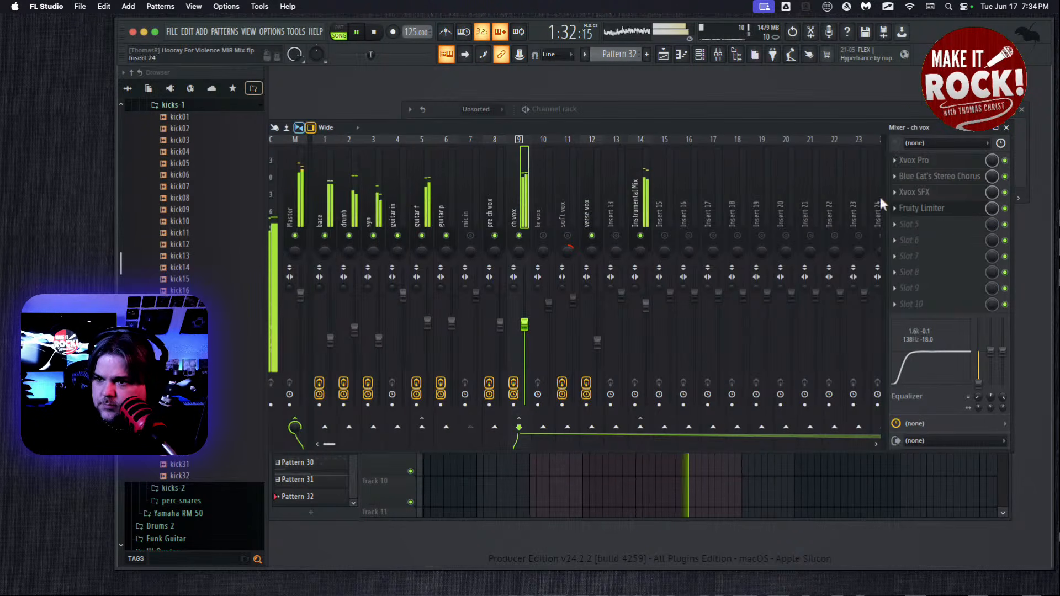
{"action": "left_click", "coordinate": [381, 35]}
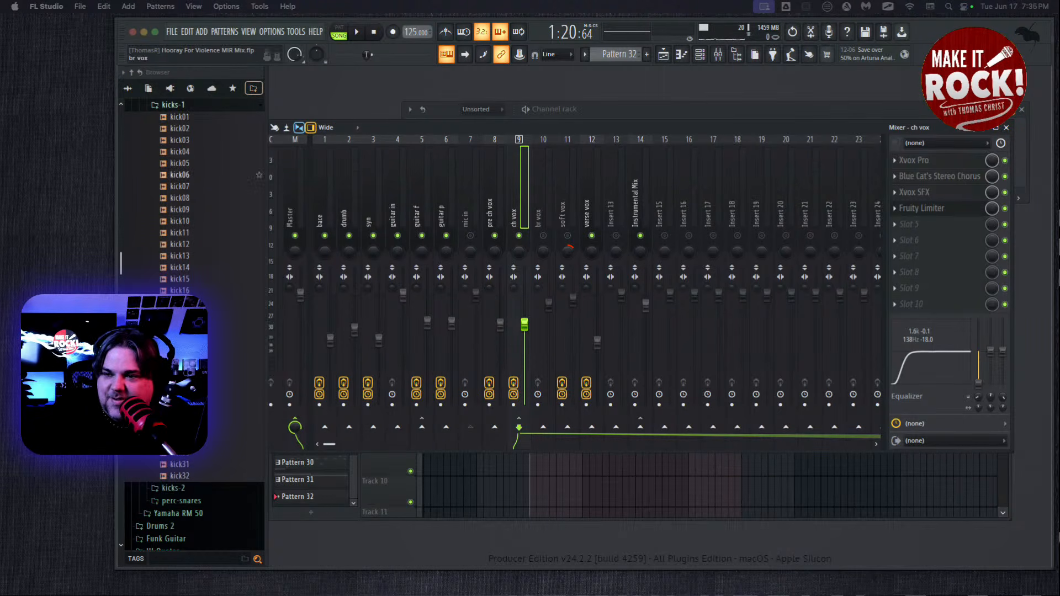
Shift the mixer window slightly and review the Xvox Pro settings on the ch vox channel
{"action": "left_click_drag", "start_coordinate": [604, 120], "coordinate": [572, 118]}
{"action": "left_click", "coordinate": [886, 162]}
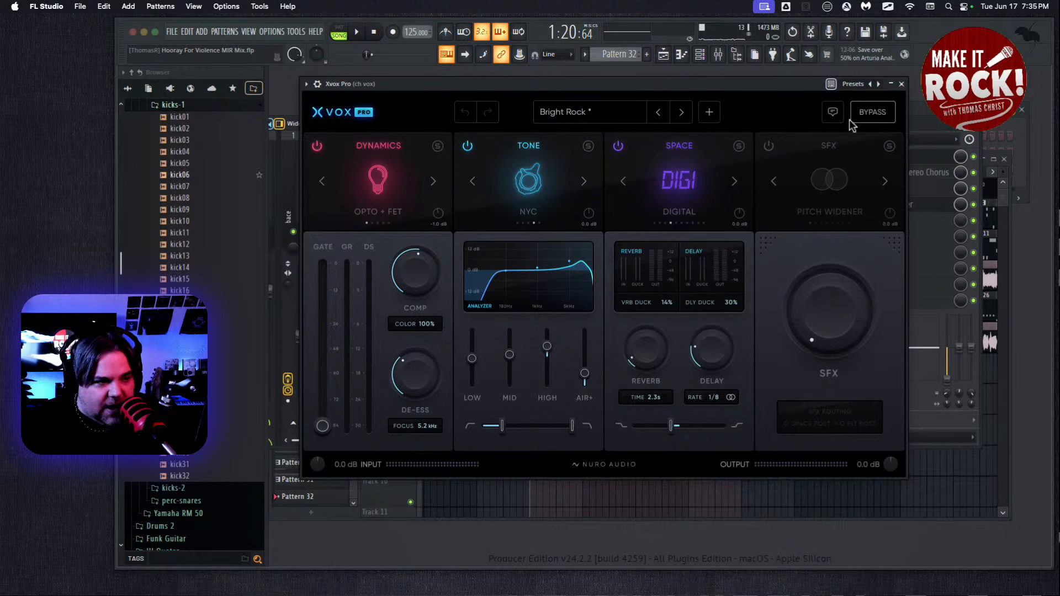
{"action": "left_click", "coordinate": [902, 85]}
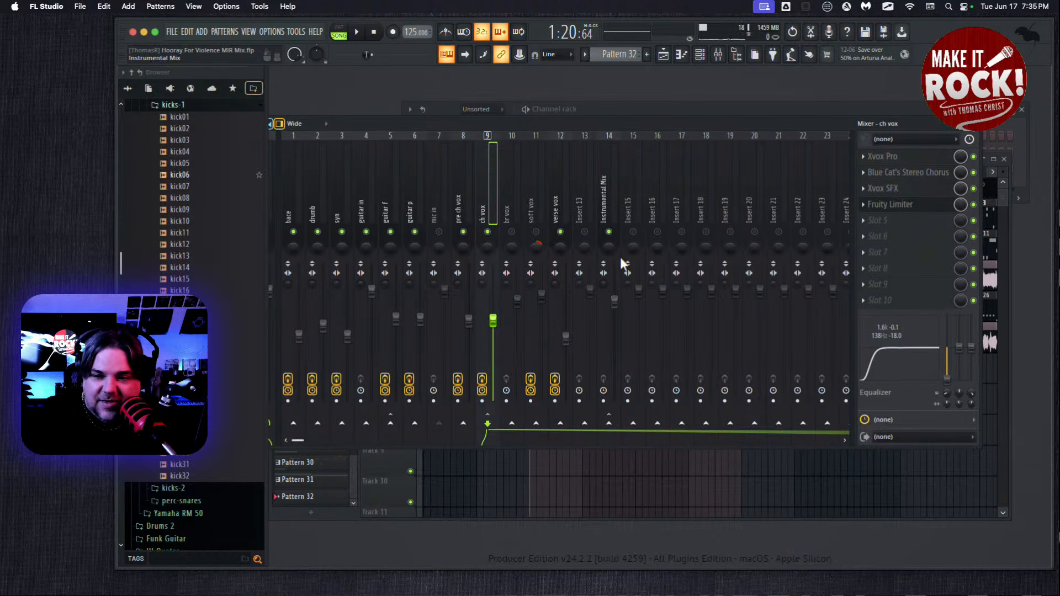
{"action": "left_click", "coordinate": [900, 159]}
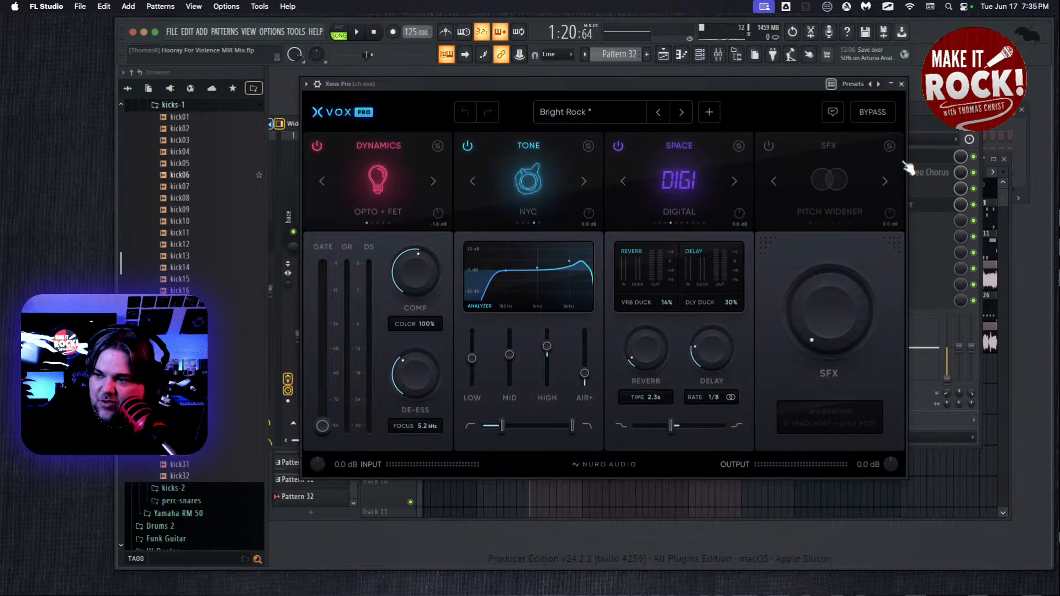
{"action": "left_click", "coordinate": [901, 84]}
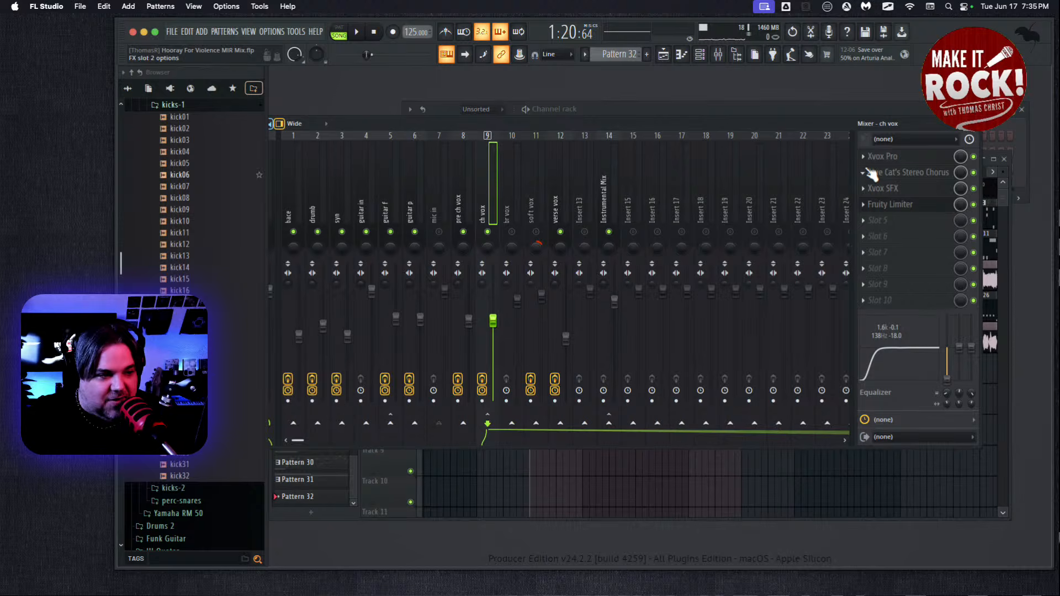
Select the br vox channel, mark the bridge from bar 93 to 109 in the playlist and briefly play it
{"action": "left_click", "coordinate": [504, 213]}
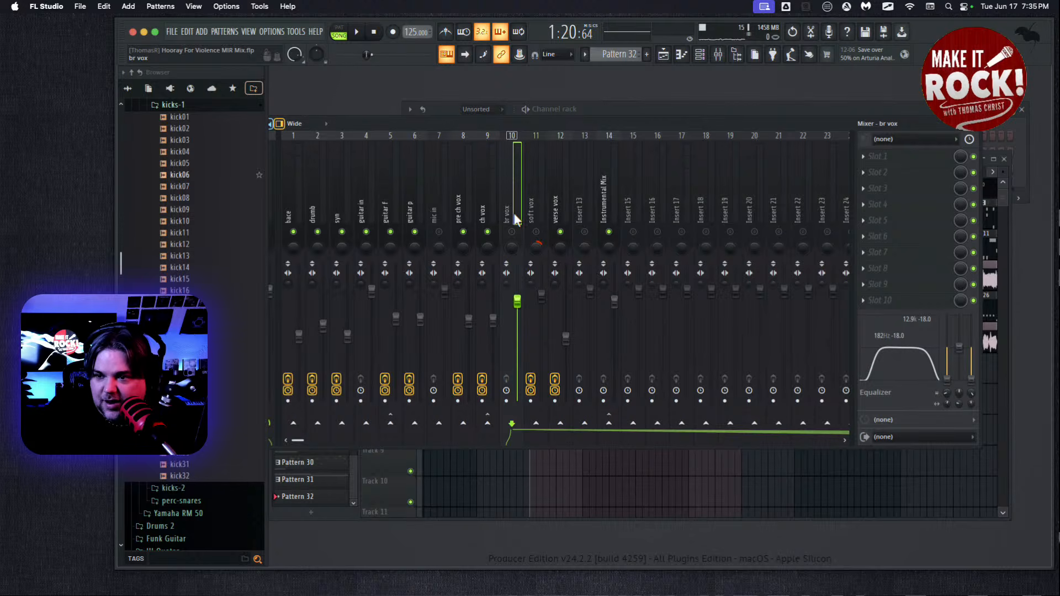
{"action": "left_click", "coordinate": [328, 519]}
{"action": "left_click_drag", "start_coordinate": [635, 172], "coordinate": [787, 172]}
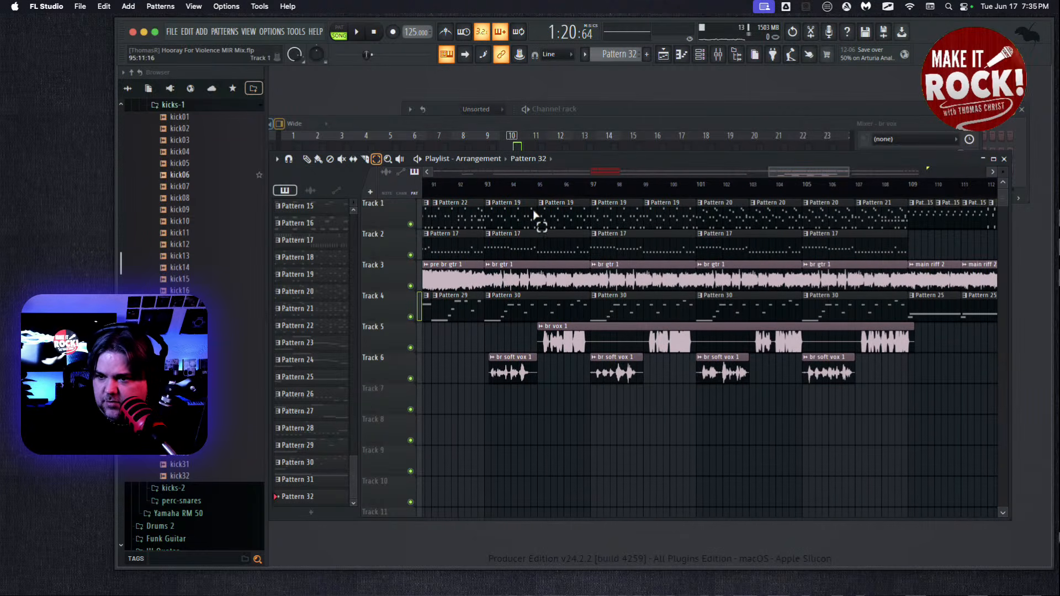
{"action": "left_click_drag", "start_coordinate": [485, 188], "coordinate": [910, 230]}
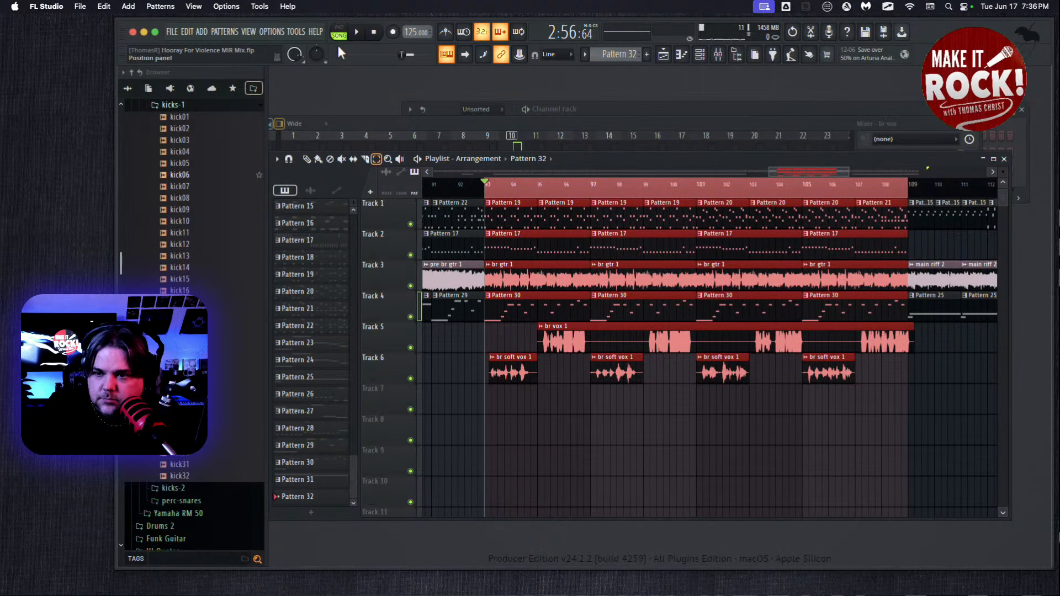
{"action": "left_click", "coordinate": [356, 32]}
{"action": "key", "text": "space"}
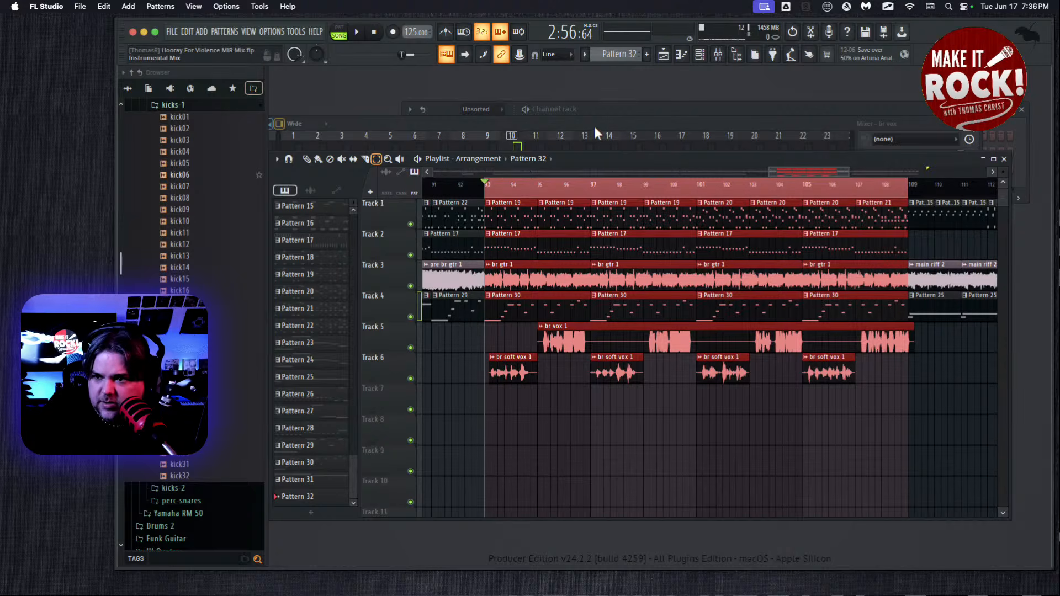
Remove the br vox equalizer's high cut, set its low cut to 201 Hz, and load Xvox Pro in effect slot 1
{"action": "key", "text": "F9"}
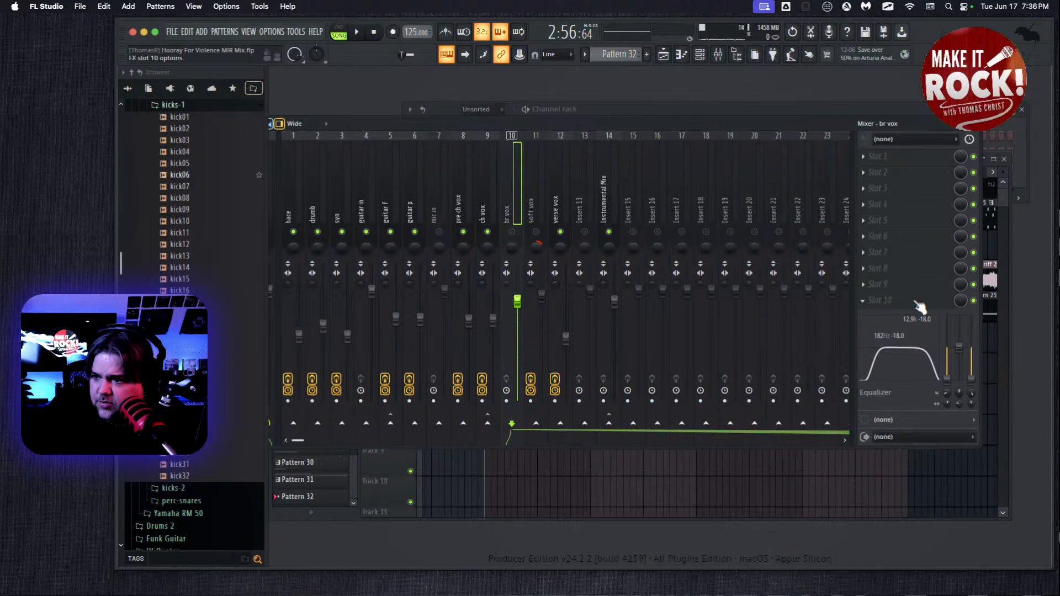
{"action": "left_click_drag", "start_coordinate": [963, 382], "coordinate": [973, 347]}
{"action": "left_click", "coordinate": [876, 156]}
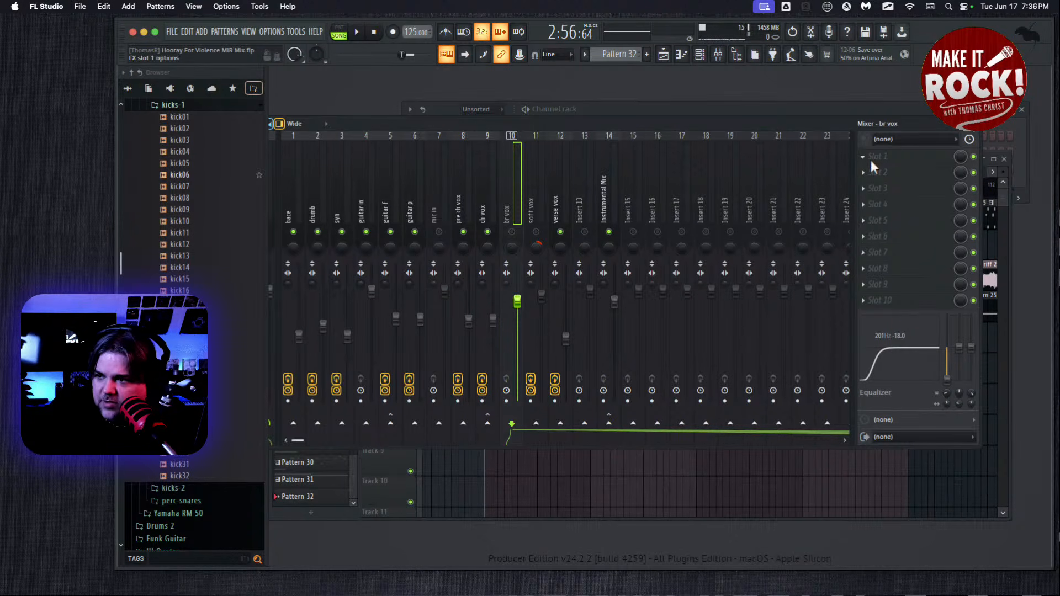
{"action": "mouse_move", "coordinate": [883, 170]}
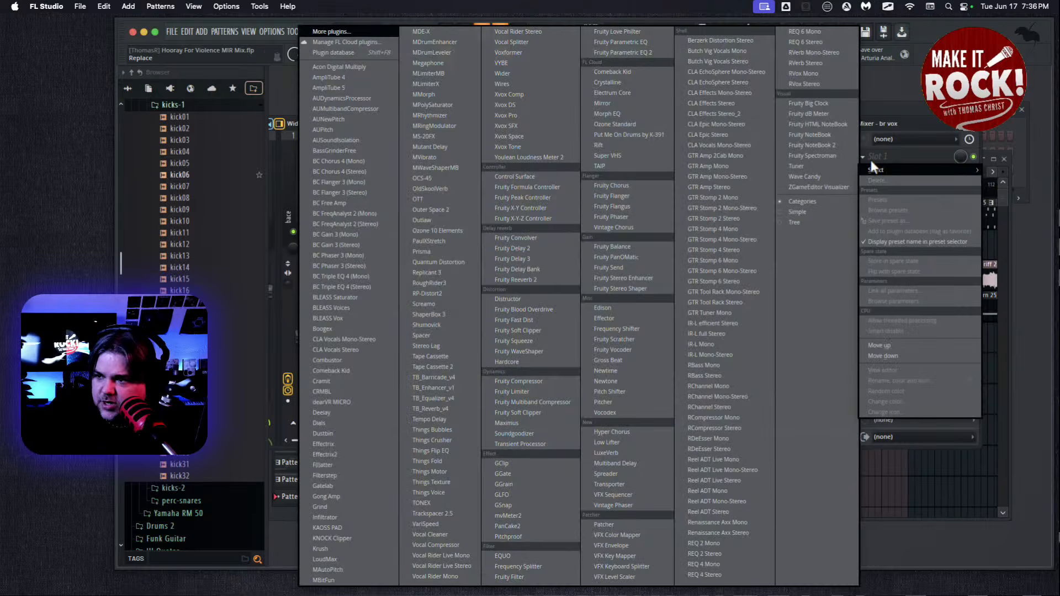
{"action": "left_click", "coordinate": [506, 116]}
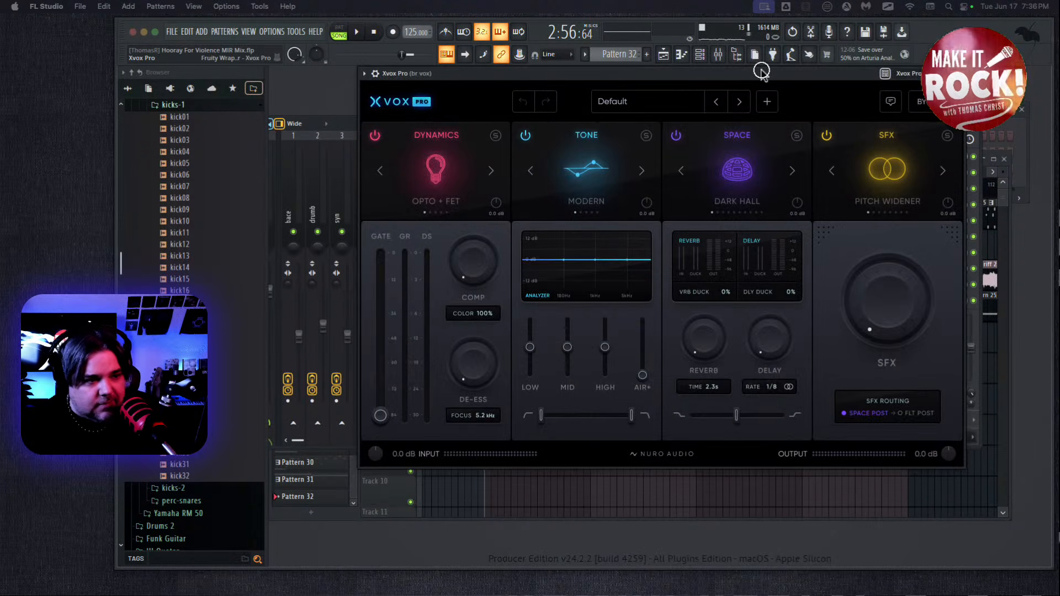
{"action": "left_click_drag", "start_coordinate": [761, 76], "coordinate": [606, 74]}
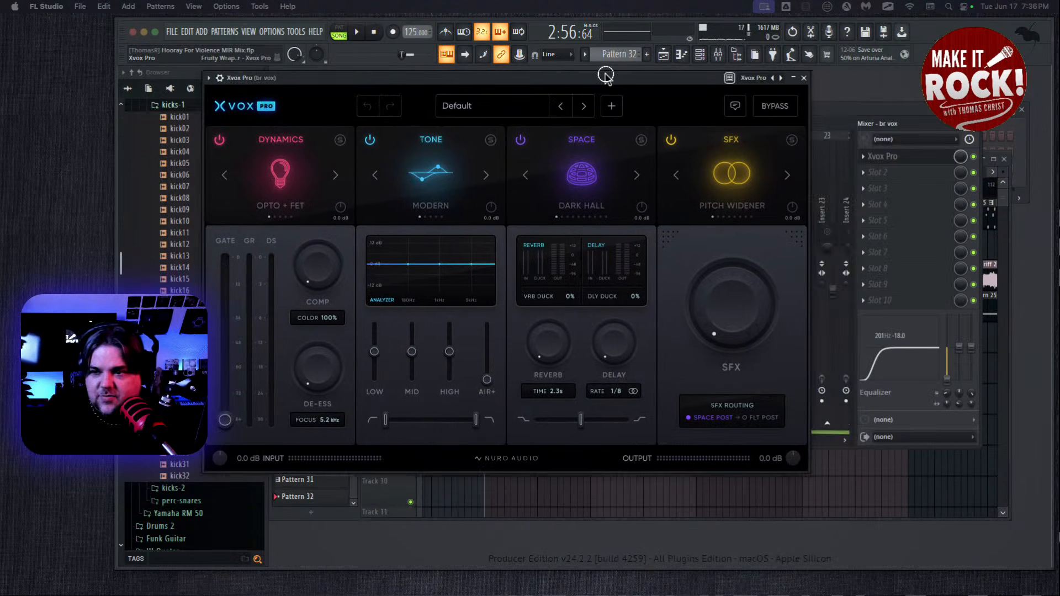
Browse the Xvox Pro presets and load Bright Rock from the Rock category on the br vox channel
{"action": "left_click", "coordinate": [494, 106]}
{"action": "scroll", "coordinate": [501, 198], "scroll_direction": "down", "scroll_amount": 3}
{"action": "scroll", "coordinate": [501, 199], "scroll_direction": "down", "scroll_amount": 10}
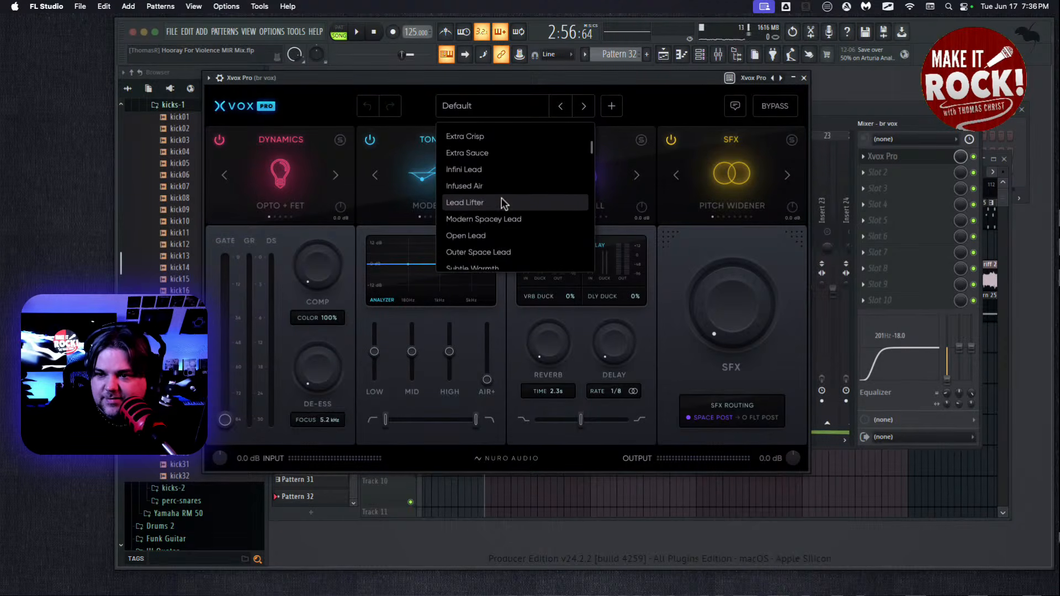
{"action": "scroll", "coordinate": [498, 234], "scroll_direction": "down", "scroll_amount": 2}
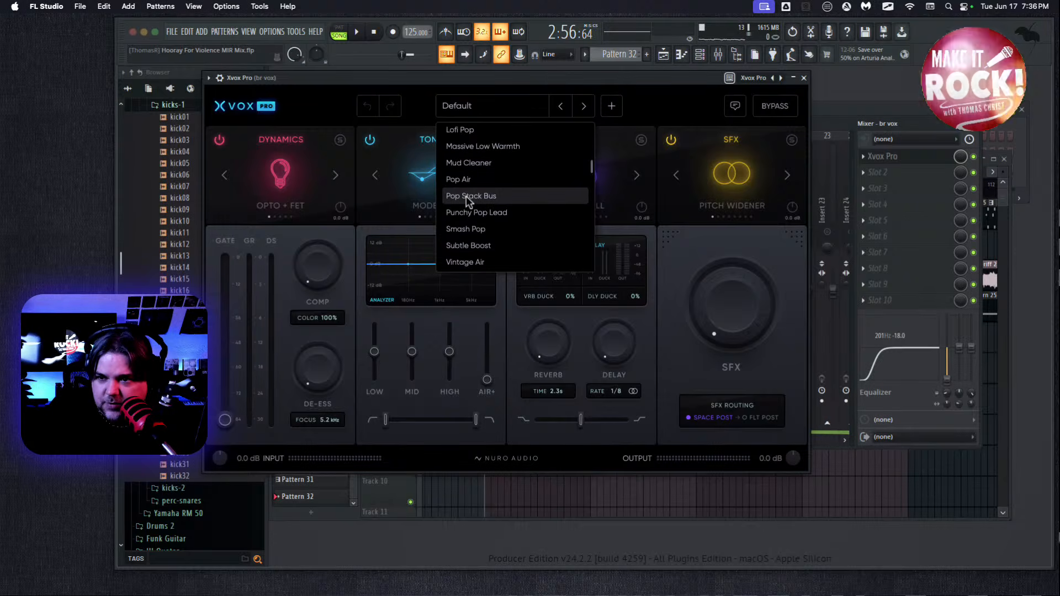
{"action": "scroll", "coordinate": [470, 204], "scroll_direction": "up", "scroll_amount": 2}
{"action": "scroll", "coordinate": [470, 205], "scroll_direction": "down", "scroll_amount": 6}
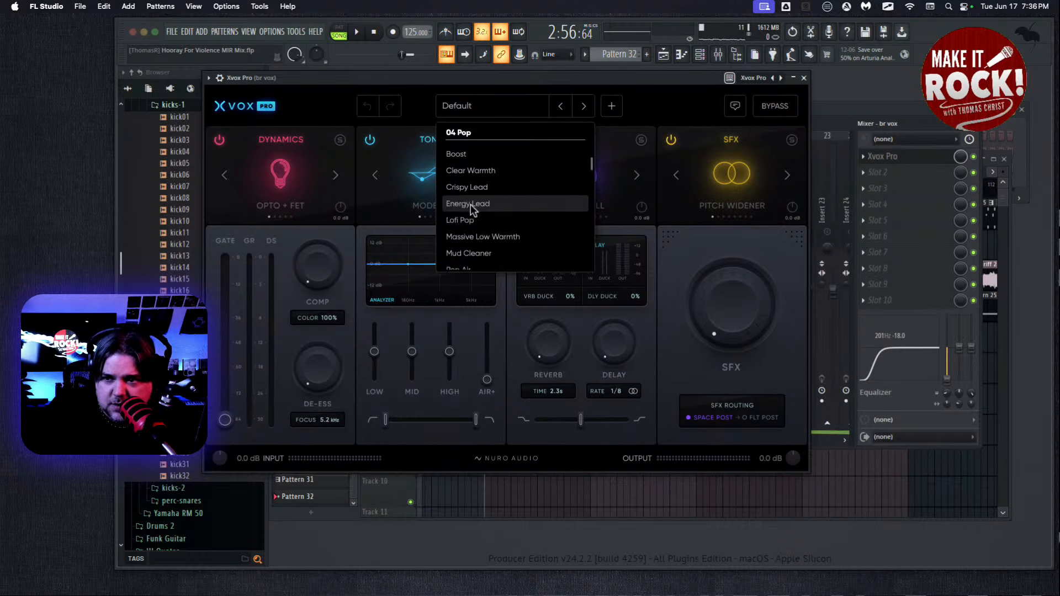
{"action": "scroll", "coordinate": [471, 205], "scroll_direction": "up", "scroll_amount": 10}
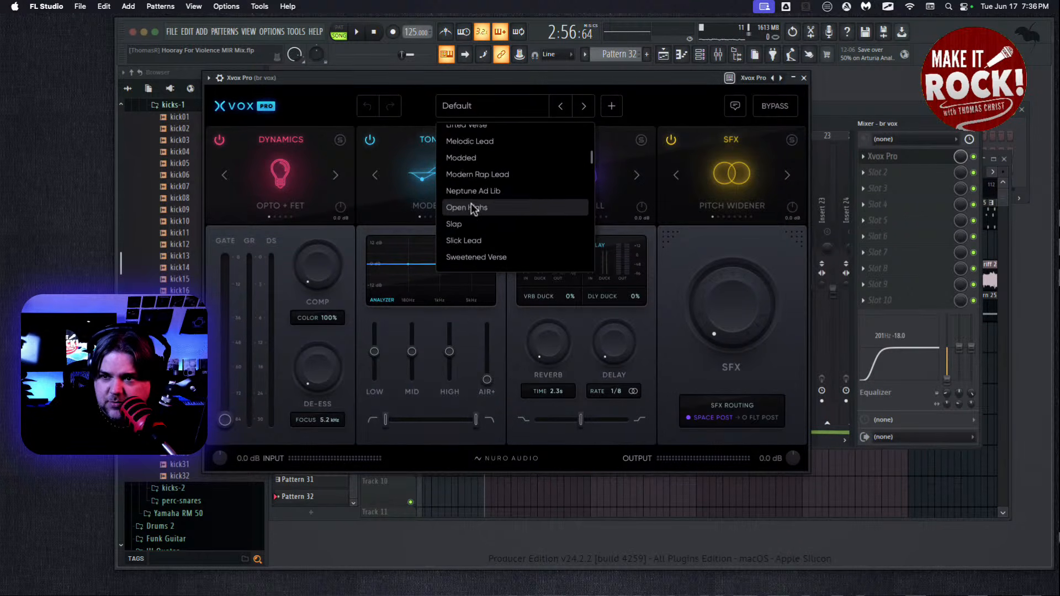
{"action": "scroll", "coordinate": [471, 204], "scroll_direction": "up", "scroll_amount": 3}
{"action": "scroll", "coordinate": [472, 202], "scroll_direction": "down", "scroll_amount": 5}
{"action": "scroll", "coordinate": [471, 200], "scroll_direction": "down", "scroll_amount": 8}
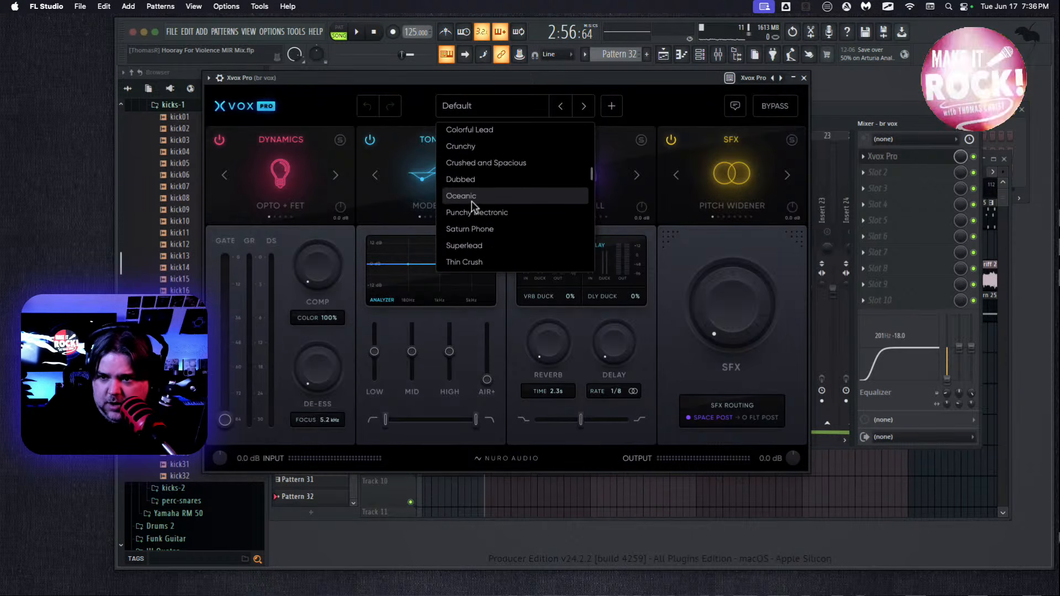
{"action": "scroll", "coordinate": [511, 243], "scroll_direction": "down", "scroll_amount": 3}
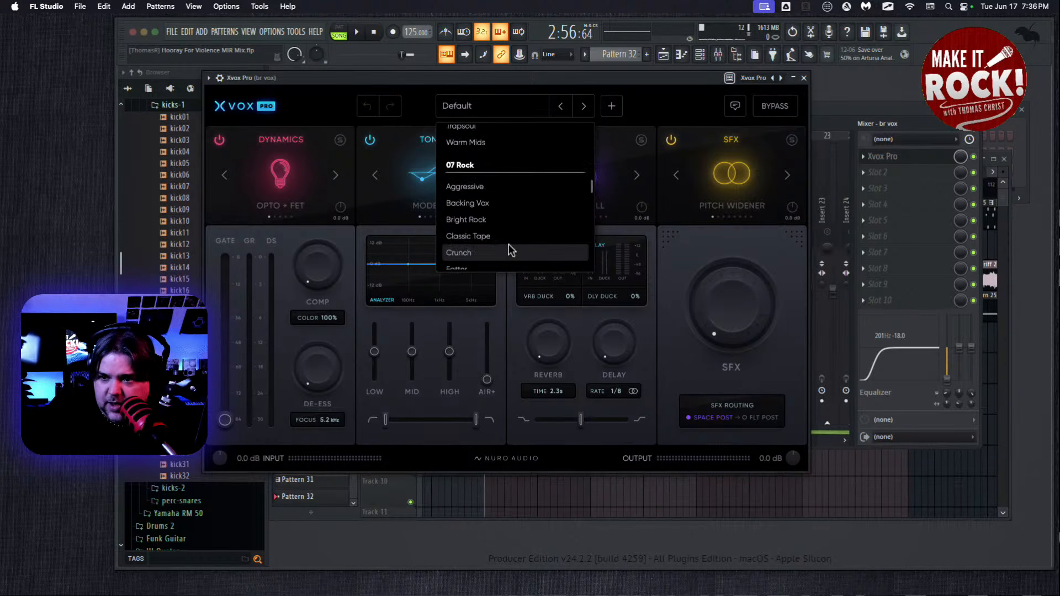
{"action": "left_click", "coordinate": [481, 220]}
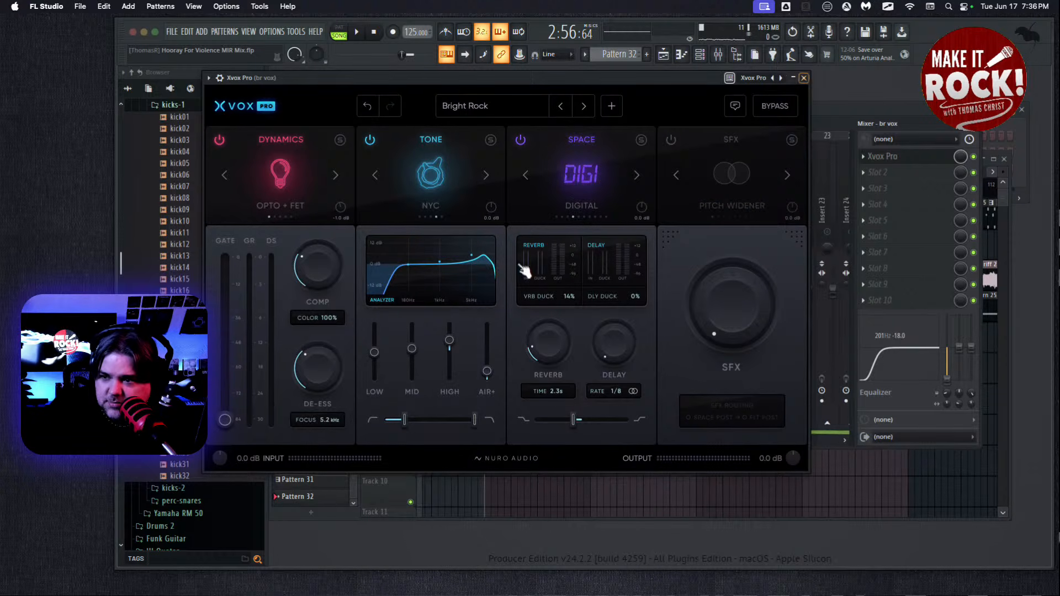
Set the br vox Xvox Pro's Comp to 48%, Air+ to 24%, delay to 26% and delay ducking to 31%, and lower the reverb slightly
{"action": "left_click_drag", "start_coordinate": [304, 273], "coordinate": [303, 227]}
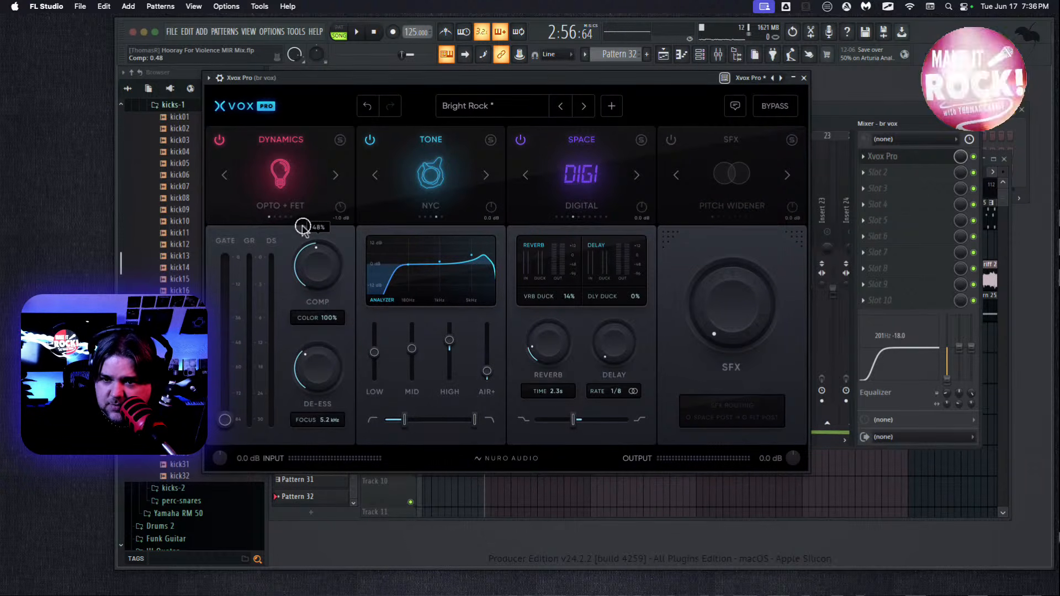
{"action": "left_click_drag", "start_coordinate": [486, 371], "coordinate": [495, 366]}
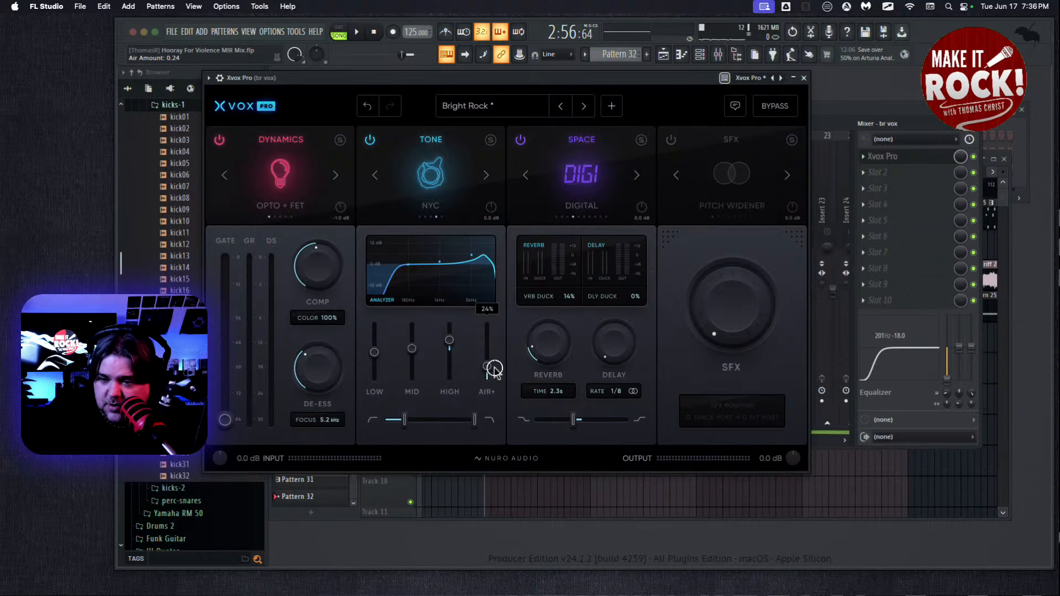
{"action": "left_click_drag", "start_coordinate": [542, 342], "coordinate": [544, 362]}
{"action": "left_click_drag", "start_coordinate": [625, 332], "coordinate": [627, 266]}
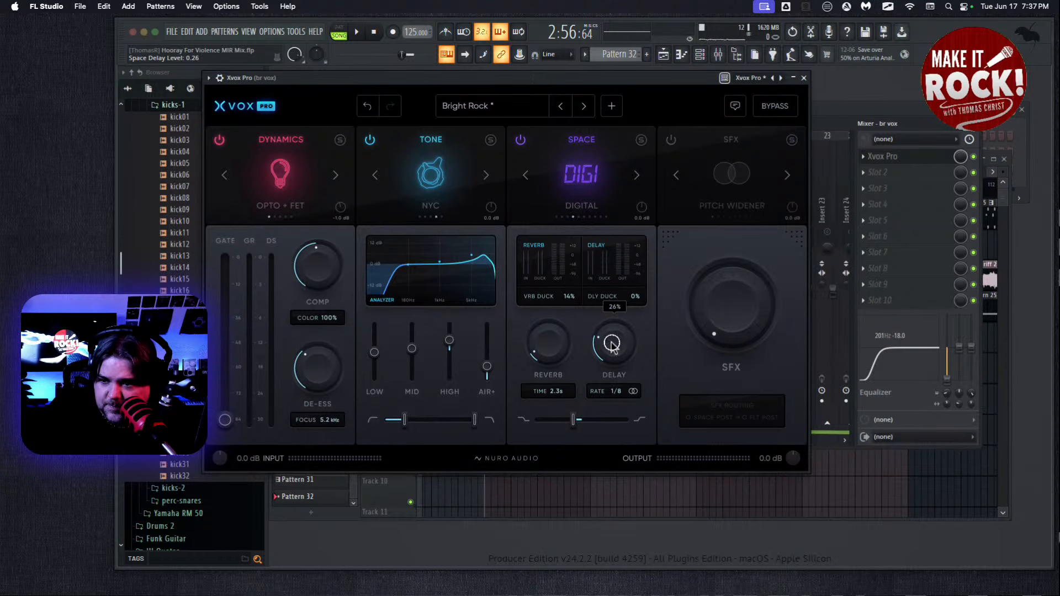
{"action": "left_click_drag", "start_coordinate": [642, 302], "coordinate": [652, 232]}
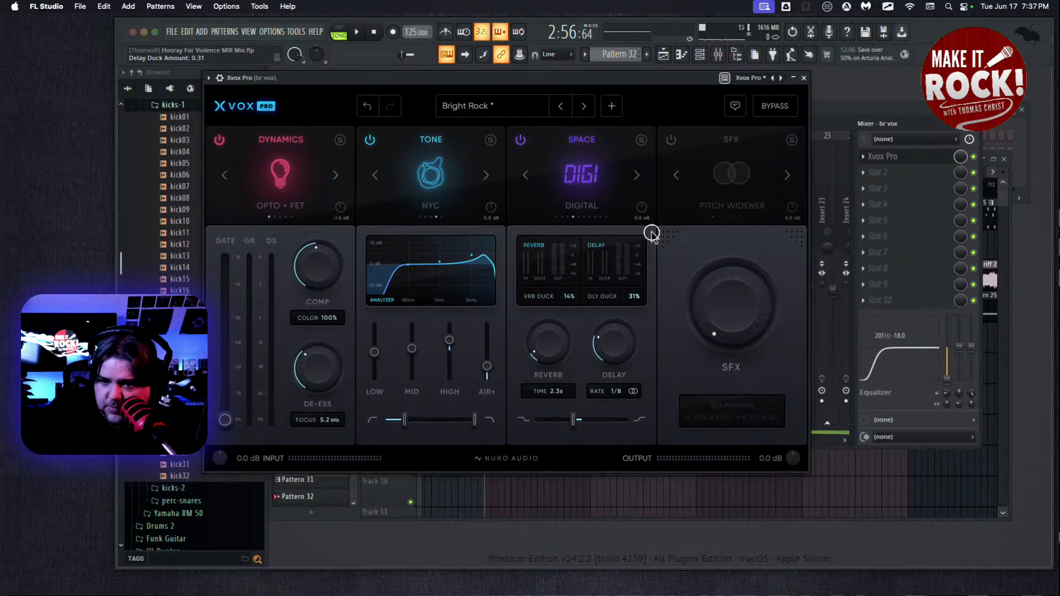
{"action": "mouse_move", "coordinate": [299, 276]}
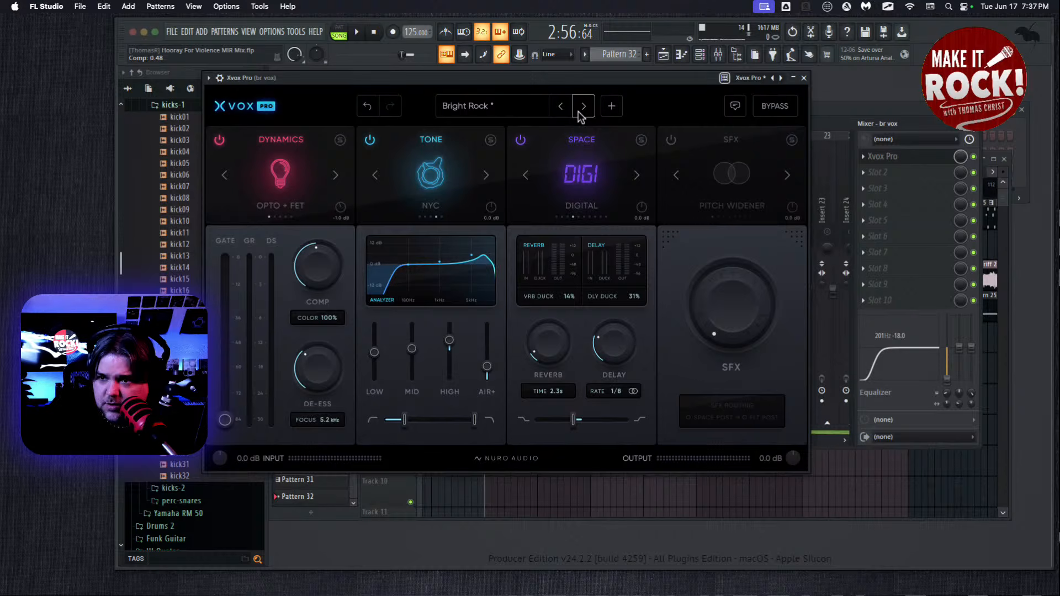
Save the adjusted Xvox Pro settings as a new user preset named "Bright Rock - User"
{"action": "left_click", "coordinate": [518, 111]}
{"action": "left_click", "coordinate": [519, 111]}
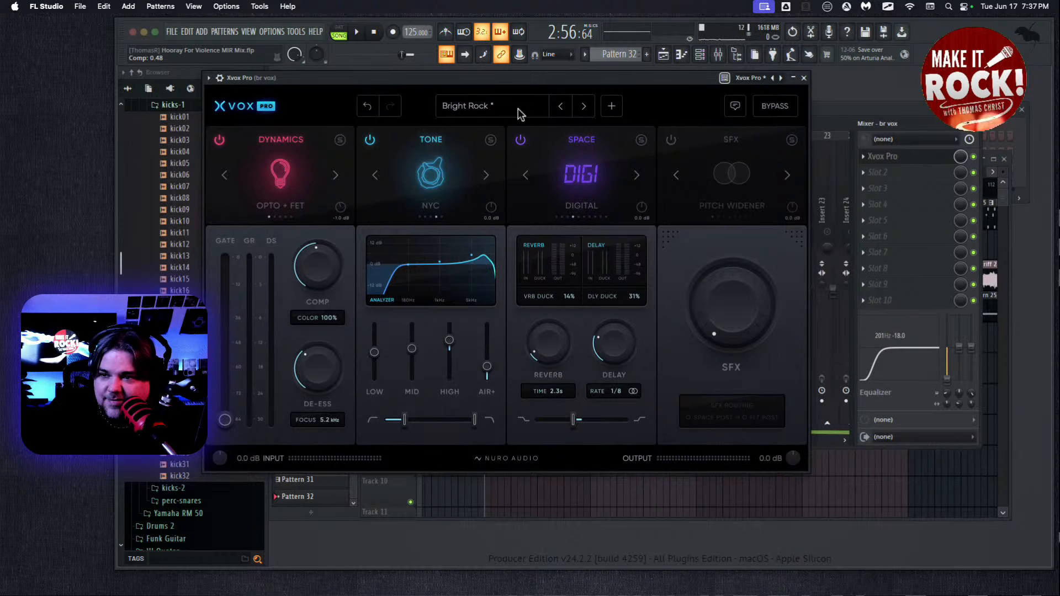
{"action": "left_click", "coordinate": [611, 107]}
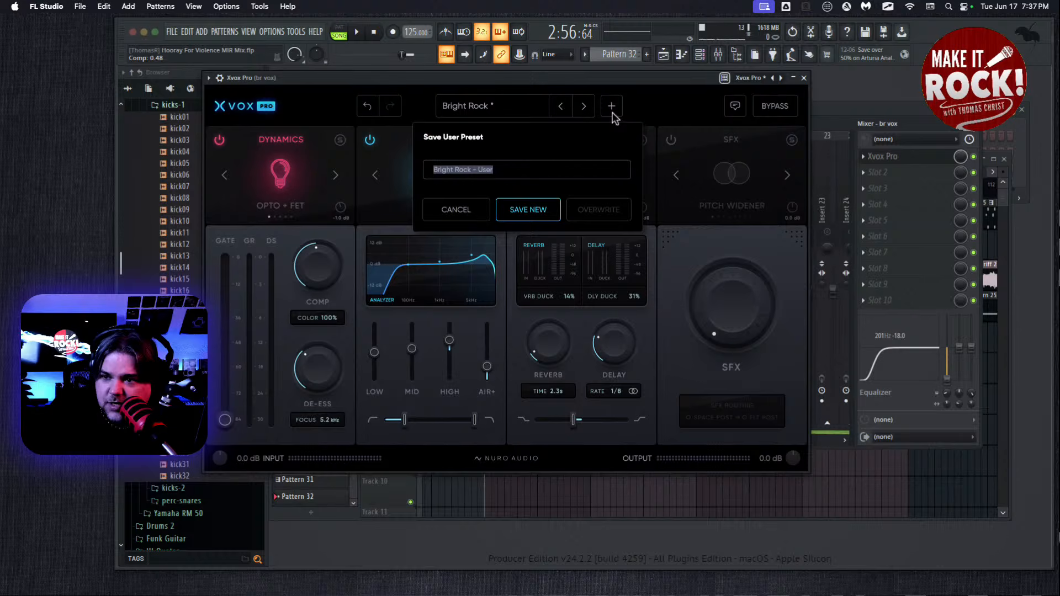
{"action": "left_click", "coordinate": [530, 214]}
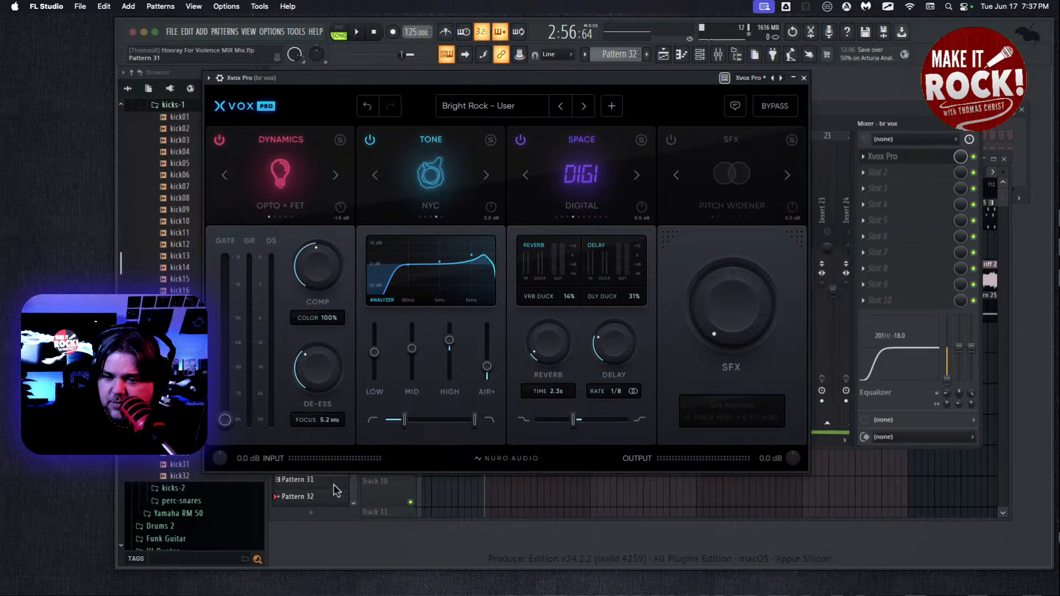
Close the br vox Xvox Pro window and play bars 95 to 97 to hear the bridge vocal in the mix
{"action": "left_click", "coordinate": [338, 515]}
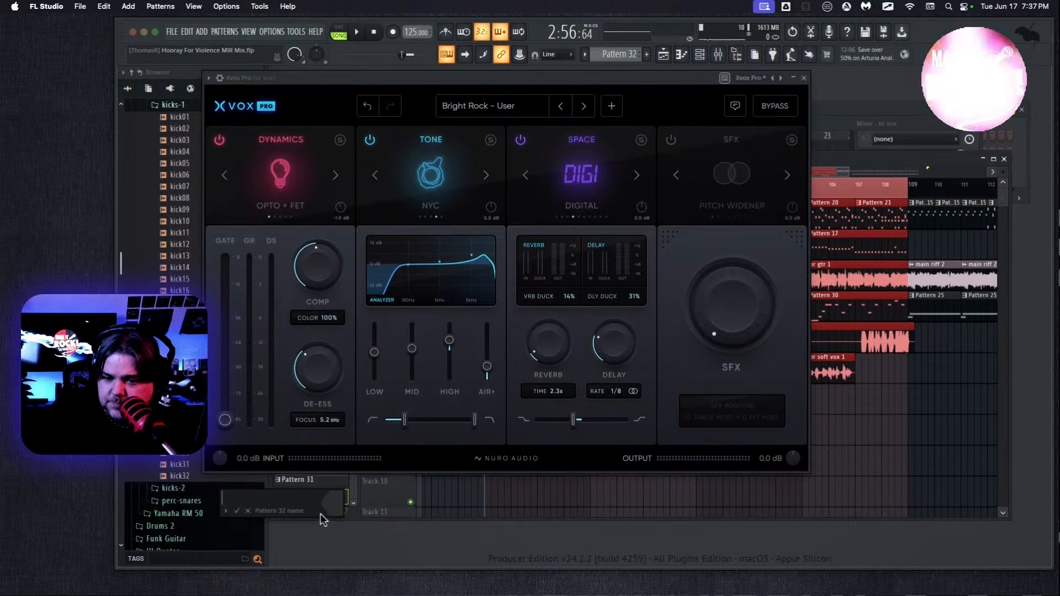
{"action": "left_click", "coordinate": [248, 511]}
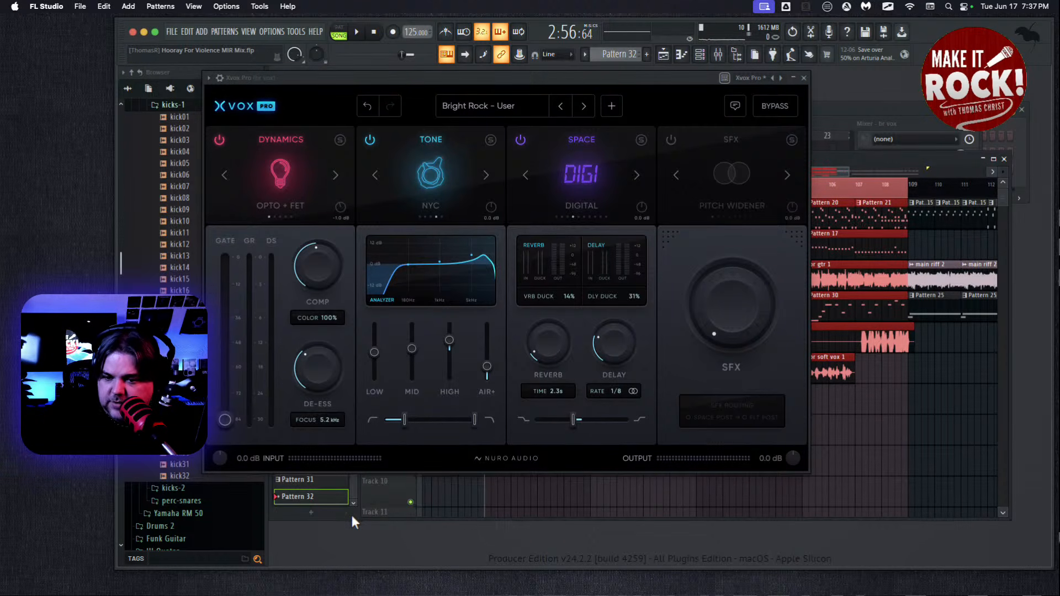
{"action": "left_click", "coordinate": [808, 75]}
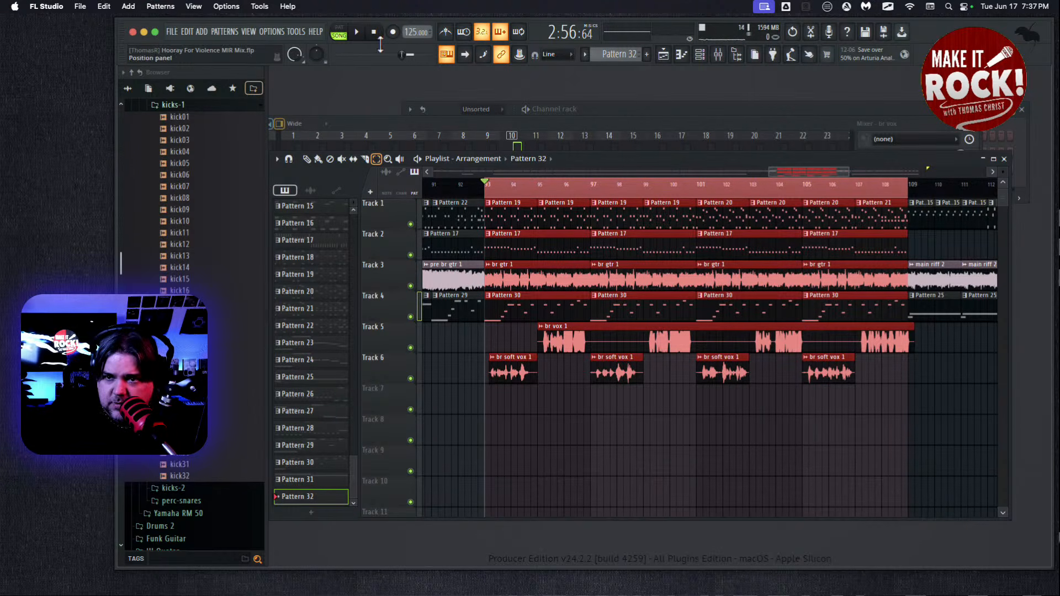
{"action": "left_click_drag", "start_coordinate": [540, 202], "coordinate": [591, 205]}
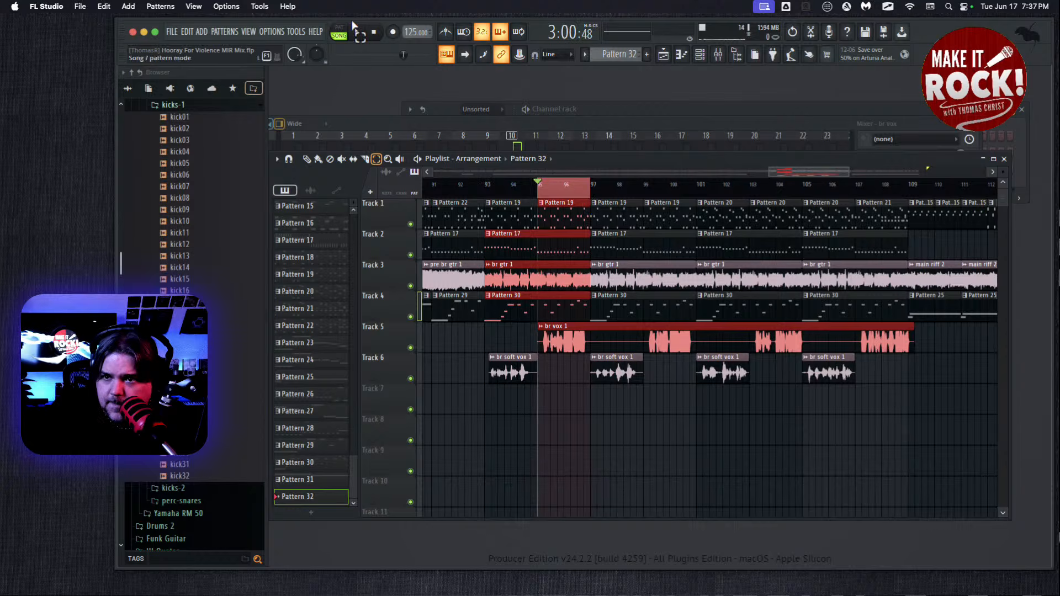
{"action": "left_click", "coordinate": [357, 32]}
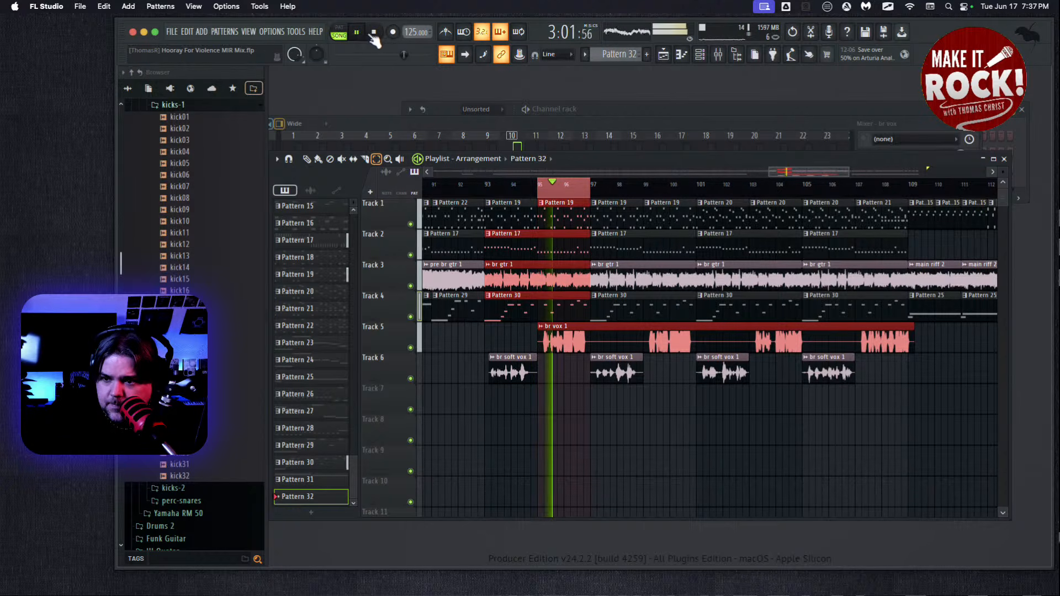
{"action": "left_click", "coordinate": [572, 135]}
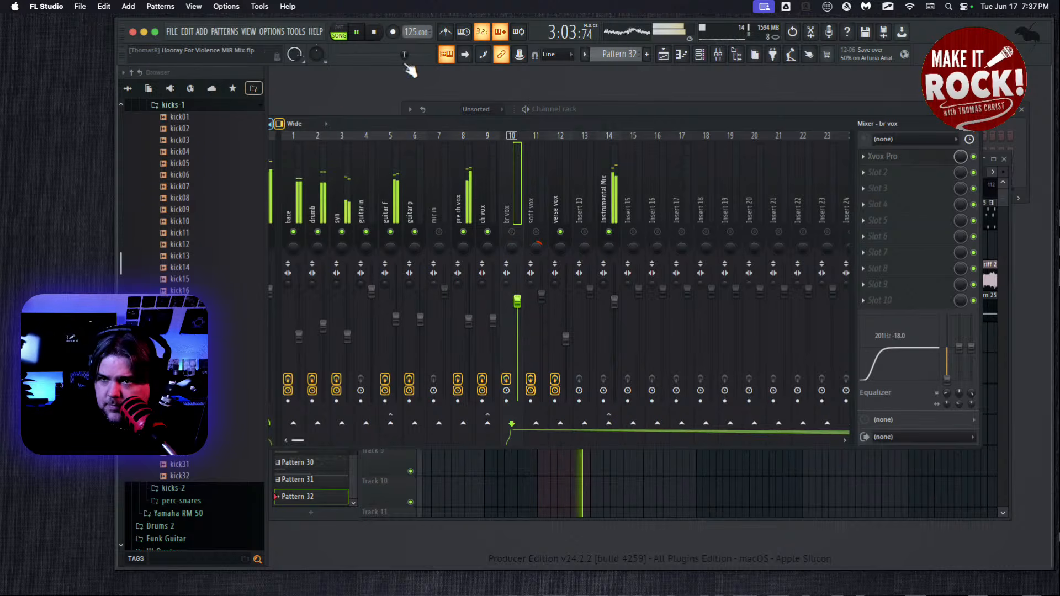
{"action": "key", "text": "space"}
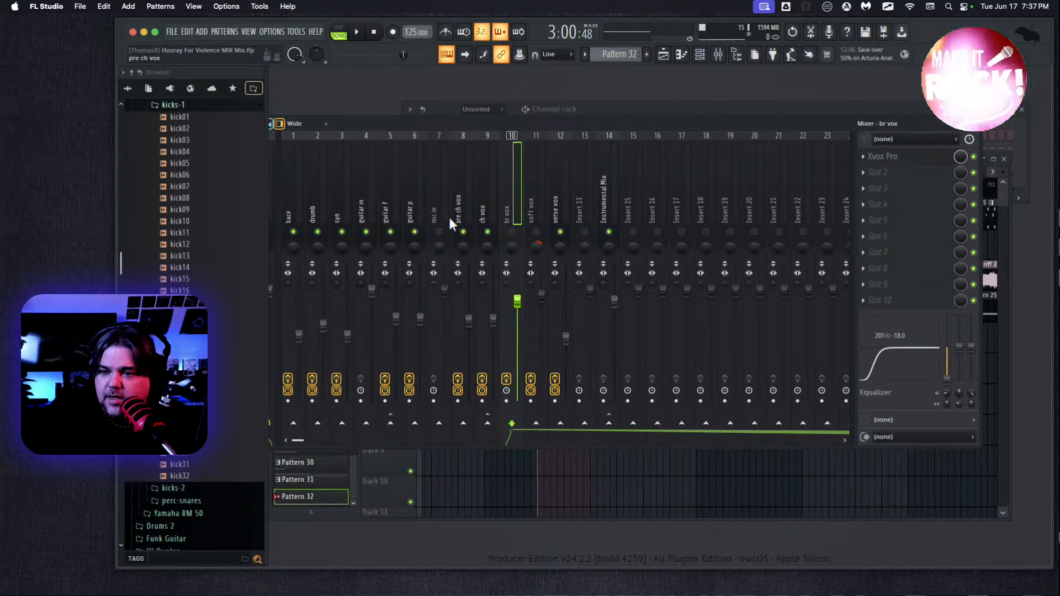
{"action": "left_click", "coordinate": [360, 35]}
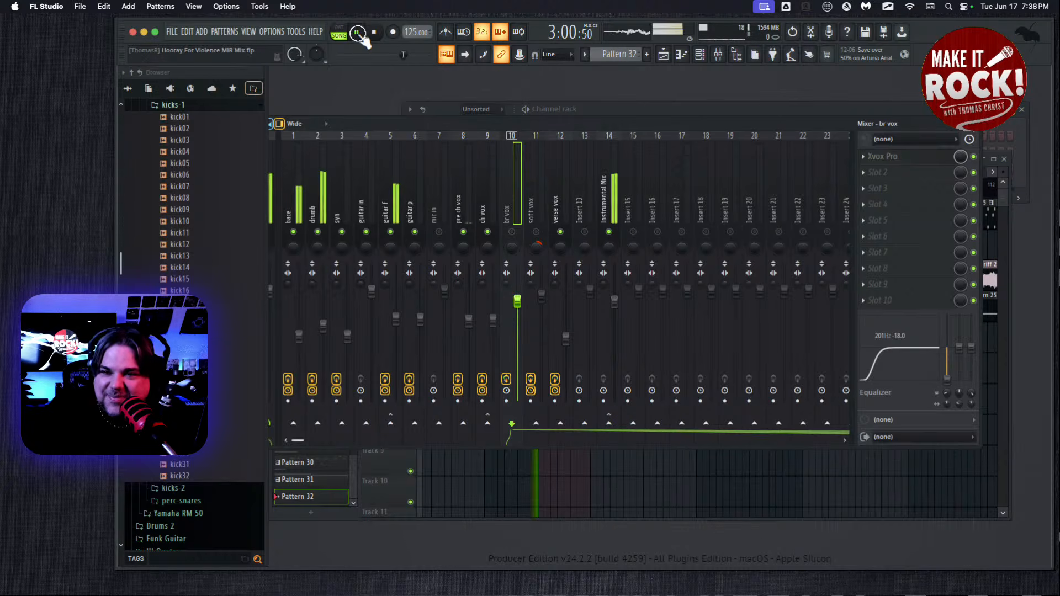
{"action": "left_click", "coordinate": [374, 33]}
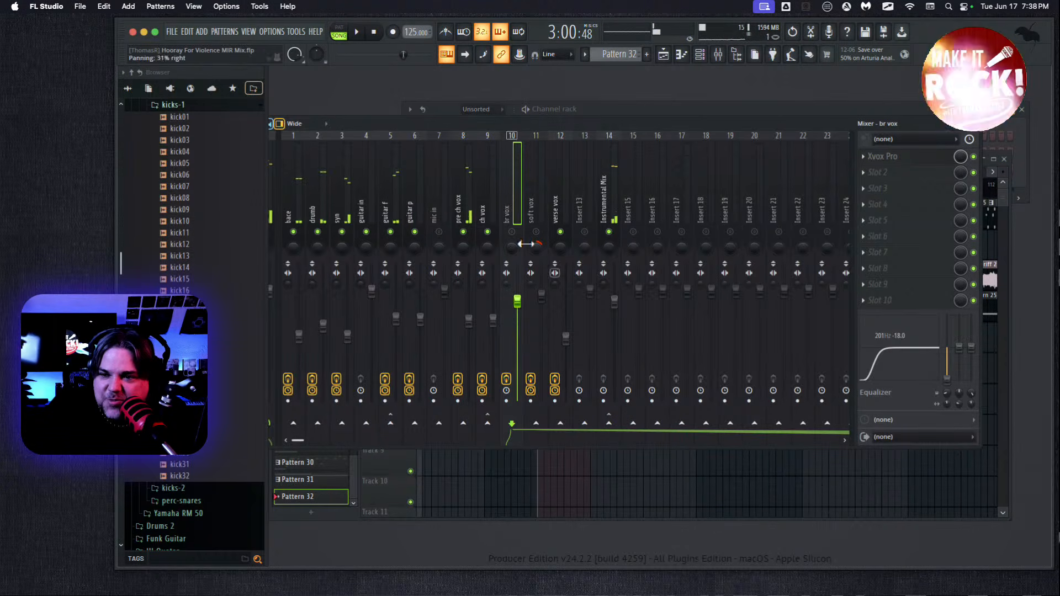
Compare the effect chains of the pre ch vox, ch vox, br vox and soft vox mixer channels
{"action": "left_click", "coordinate": [459, 204]}
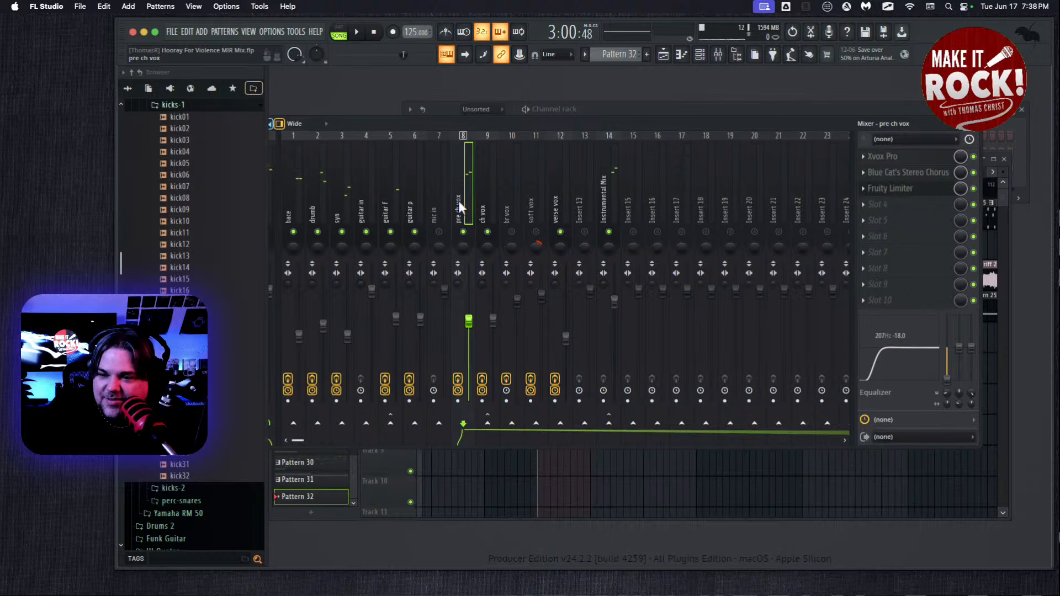
{"action": "left_click", "coordinate": [491, 200]}
{"action": "left_click", "coordinate": [511, 207]}
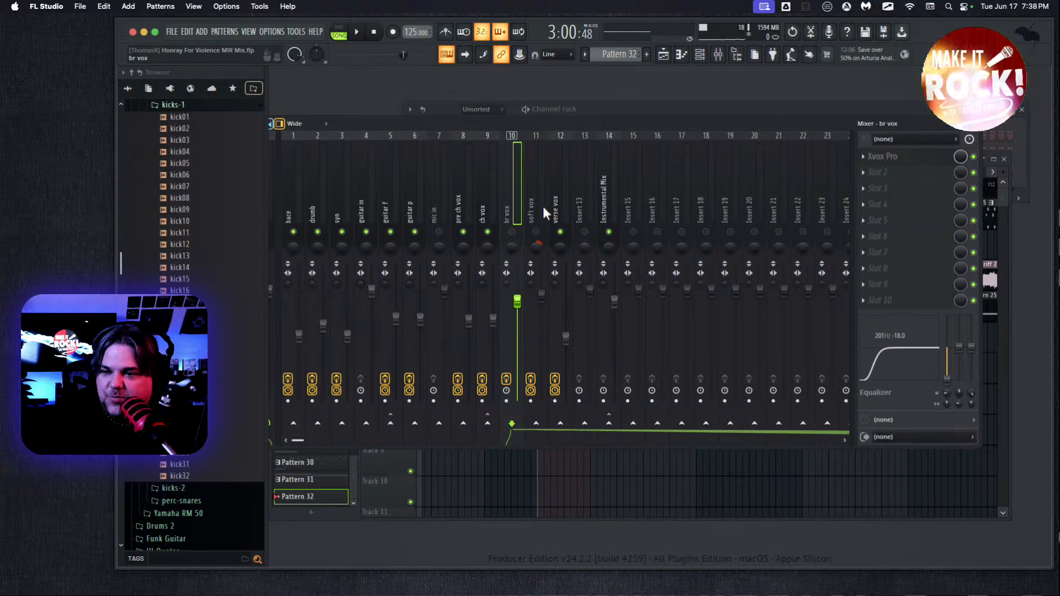
{"action": "left_click", "coordinate": [533, 200]}
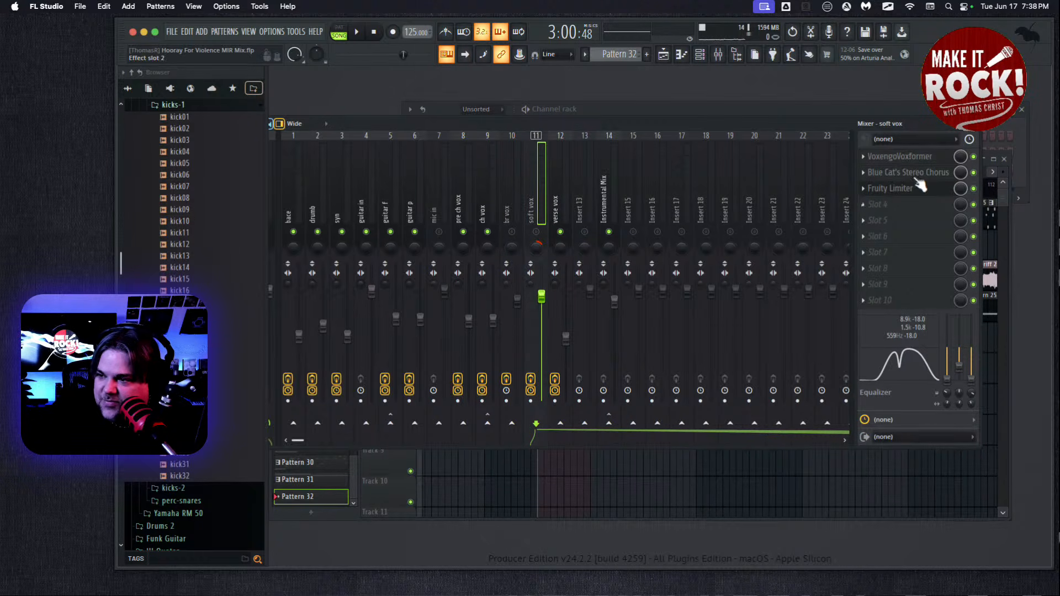
{"action": "left_click", "coordinate": [512, 214]}
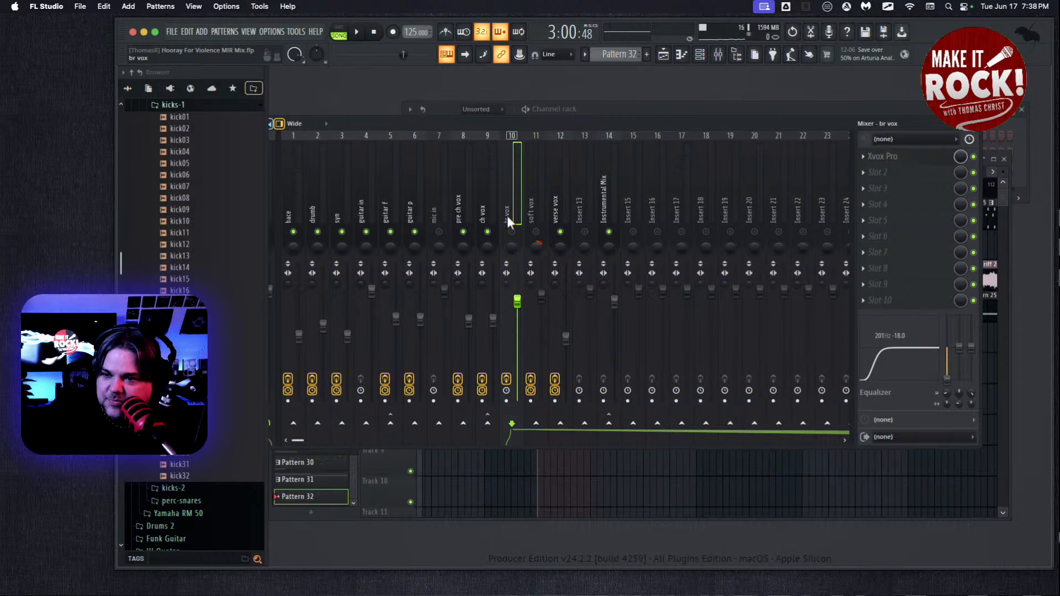
{"action": "left_click", "coordinate": [533, 199]}
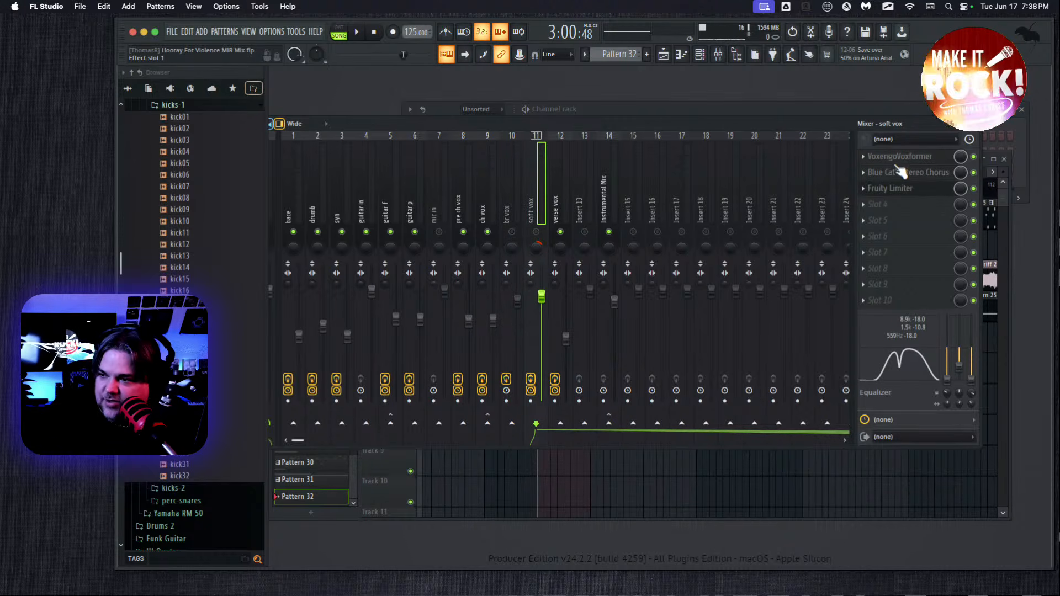
Select bars 93 to 95 in the playlist around the first br soft vox 1 clip and briefly play them
{"action": "left_click", "coordinate": [1000, 194]}
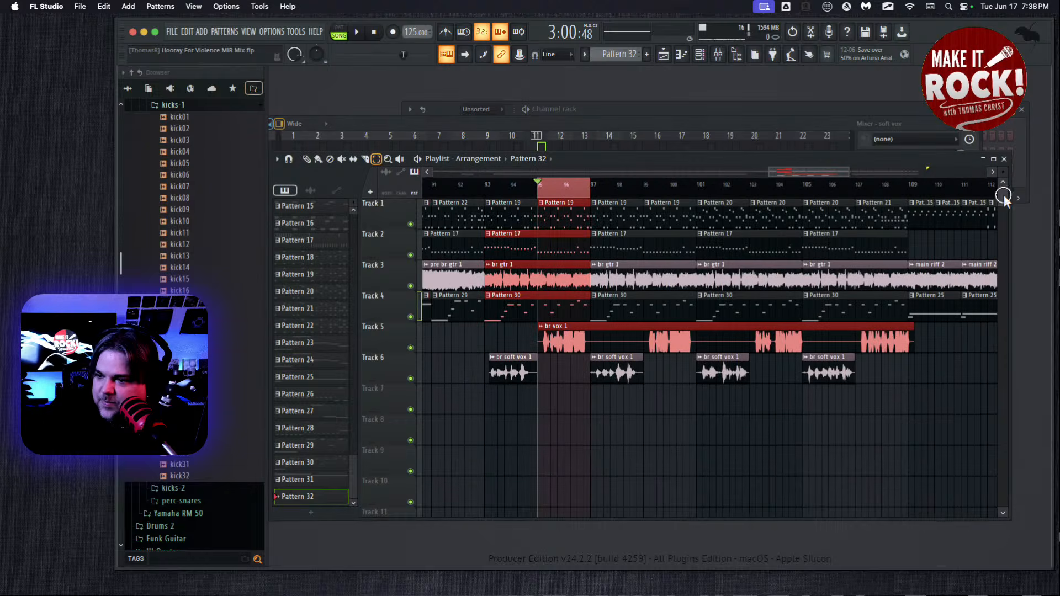
{"action": "left_click_drag", "start_coordinate": [491, 191], "coordinate": [534, 203]}
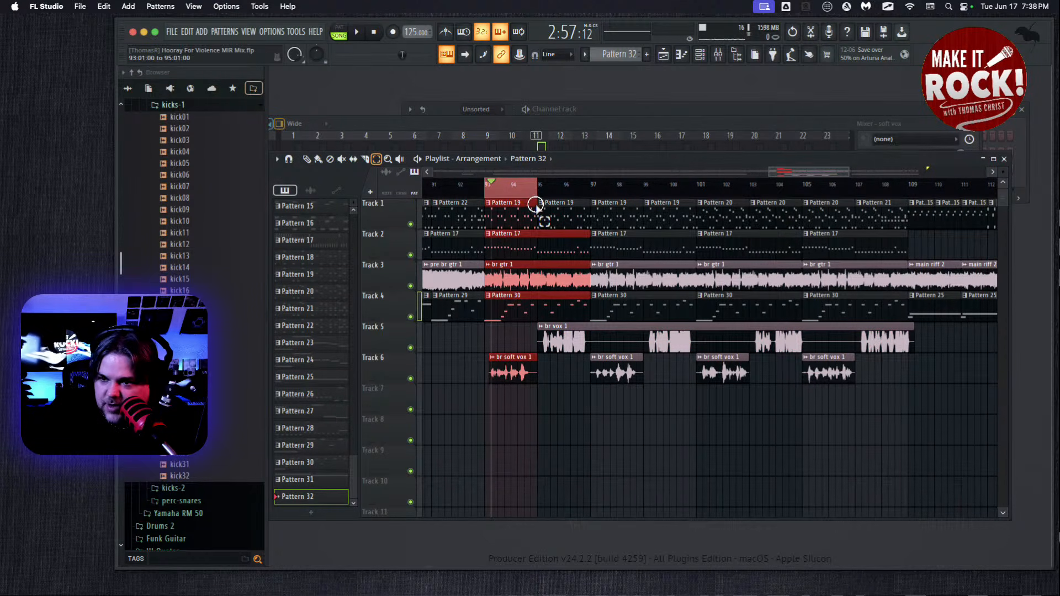
{"action": "left_click", "coordinate": [357, 32]}
{"action": "left_click", "coordinate": [374, 32]}
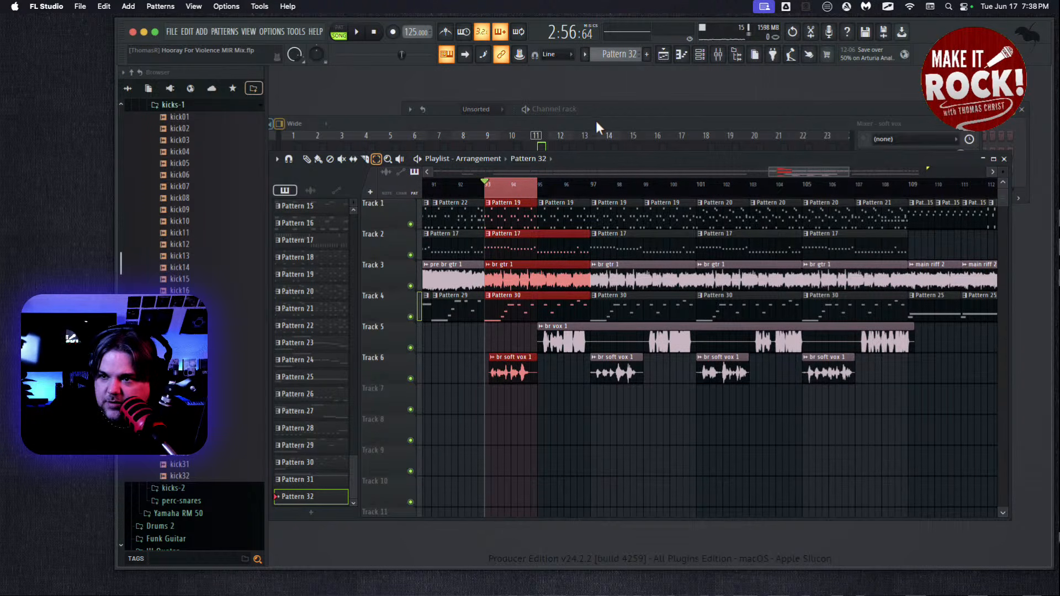
Unmute the soft vox mixer channel and delete the Voxengo Voxformer from its effect slot 1
{"action": "key", "text": "F9"}
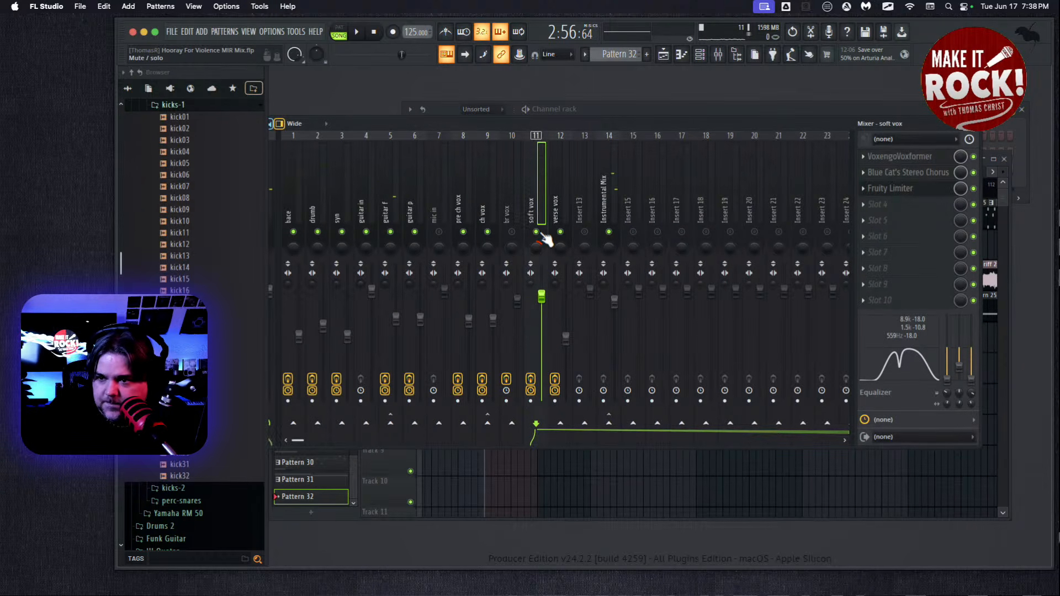
{"action": "left_click", "coordinate": [864, 158]}
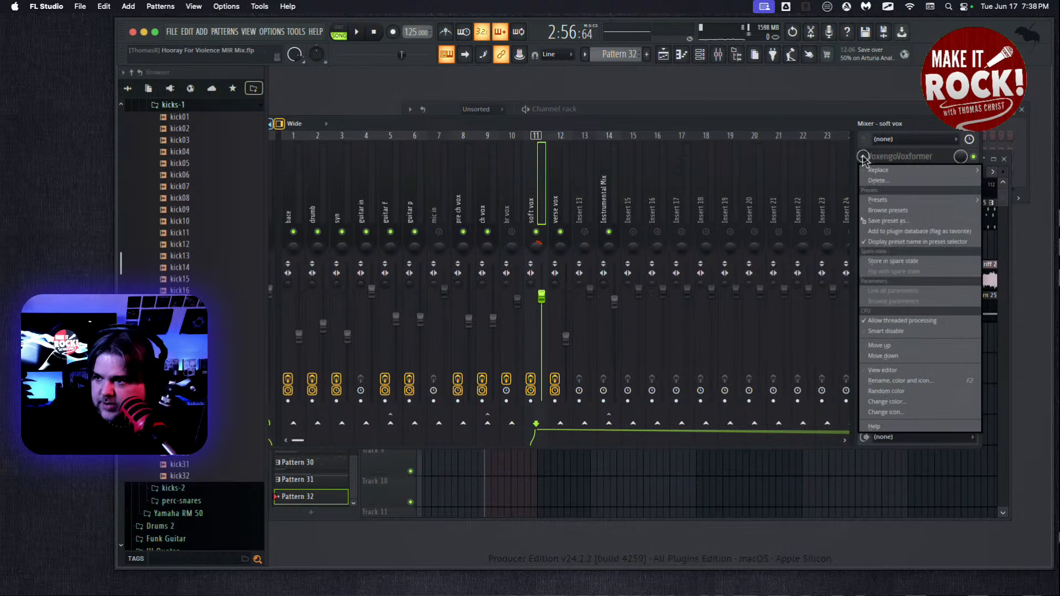
{"action": "left_click", "coordinate": [883, 181]}
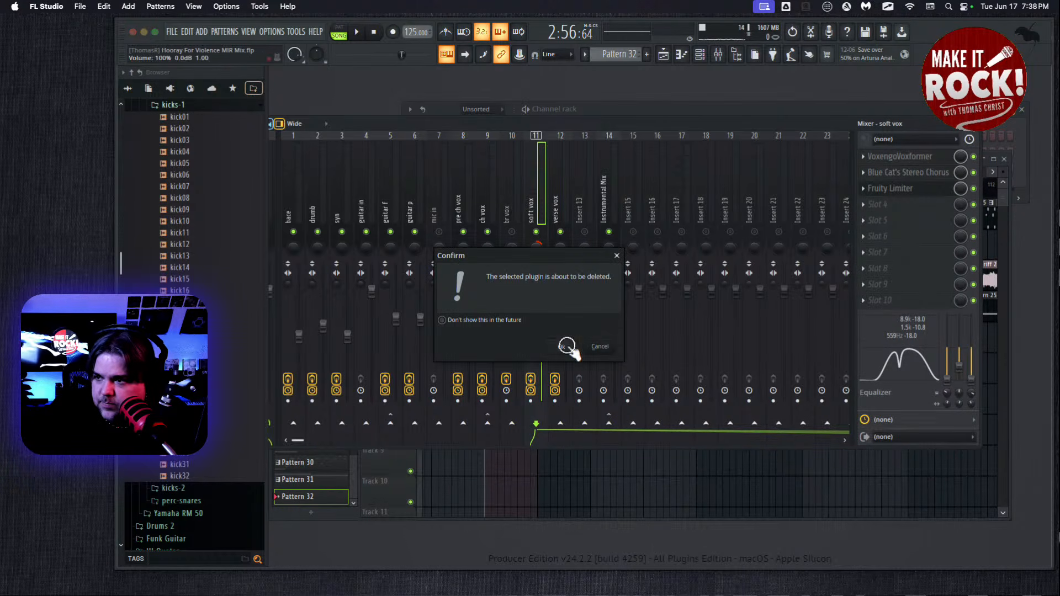
{"action": "left_click", "coordinate": [567, 346]}
Replace the soft vox channel's slot 2 effect with BC Chorus 4 (Stereo) and load its Clean Chorus factory preset
{"action": "left_click", "coordinate": [863, 173]}
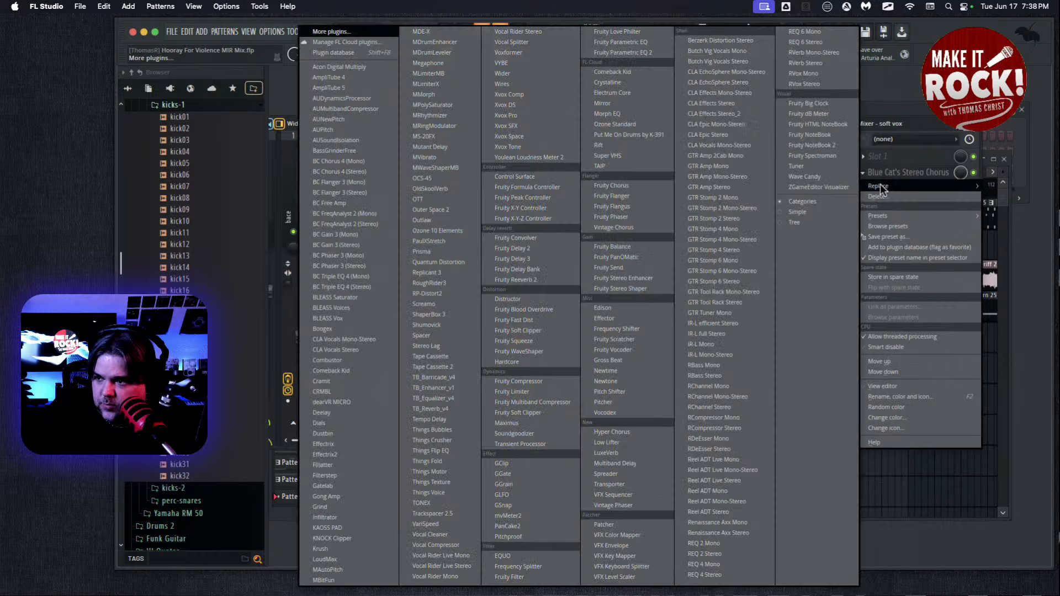
{"action": "mouse_move", "coordinate": [880, 186]}
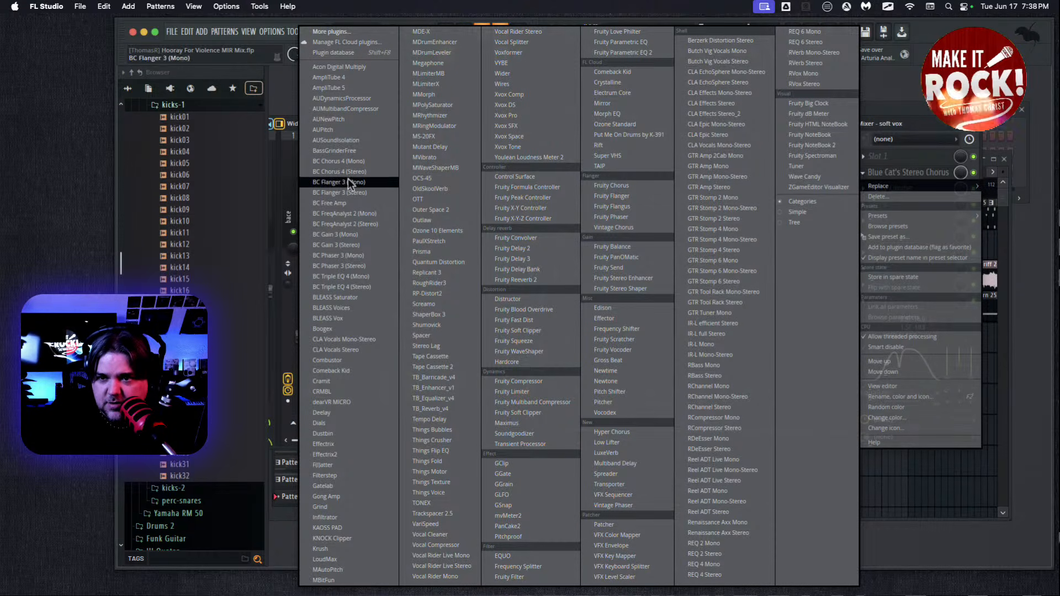
{"action": "key", "text": "Escape"}
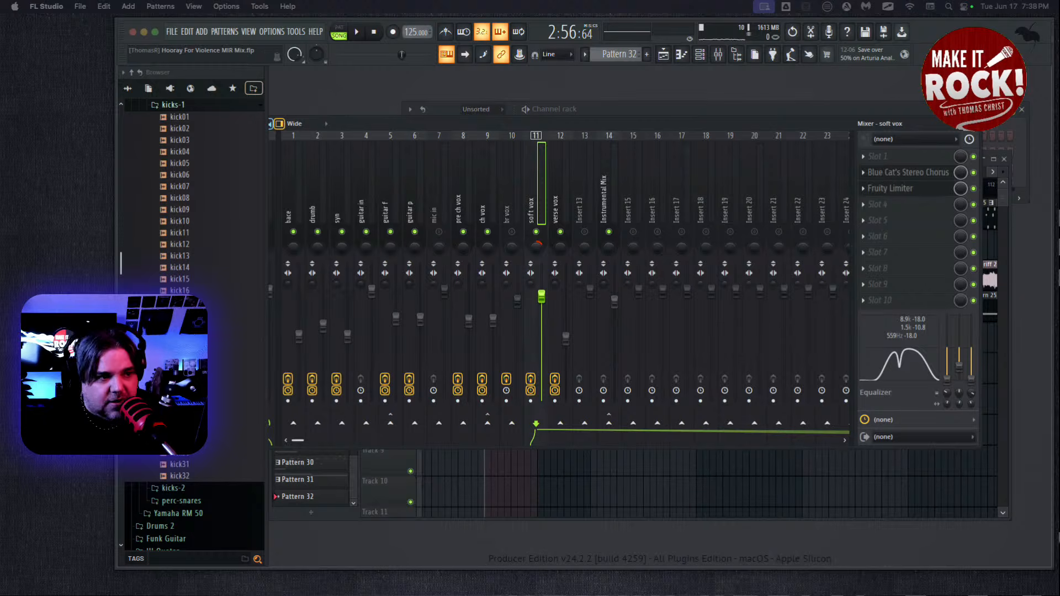
{"action": "left_click", "coordinate": [907, 172]}
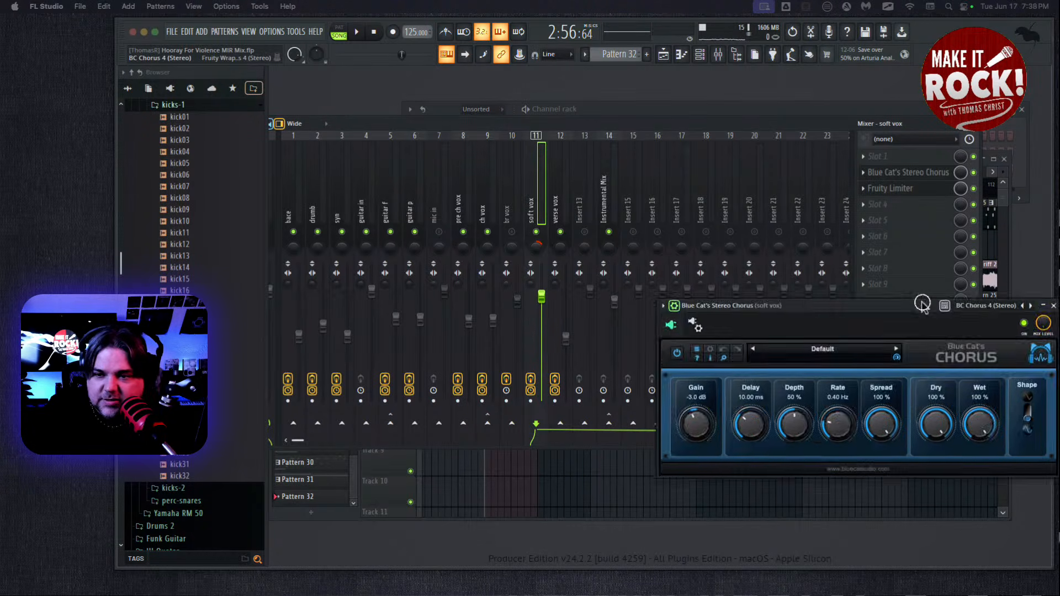
{"action": "left_click_drag", "start_coordinate": [918, 306], "coordinate": [630, 137]}
{"action": "left_click", "coordinate": [540, 177]}
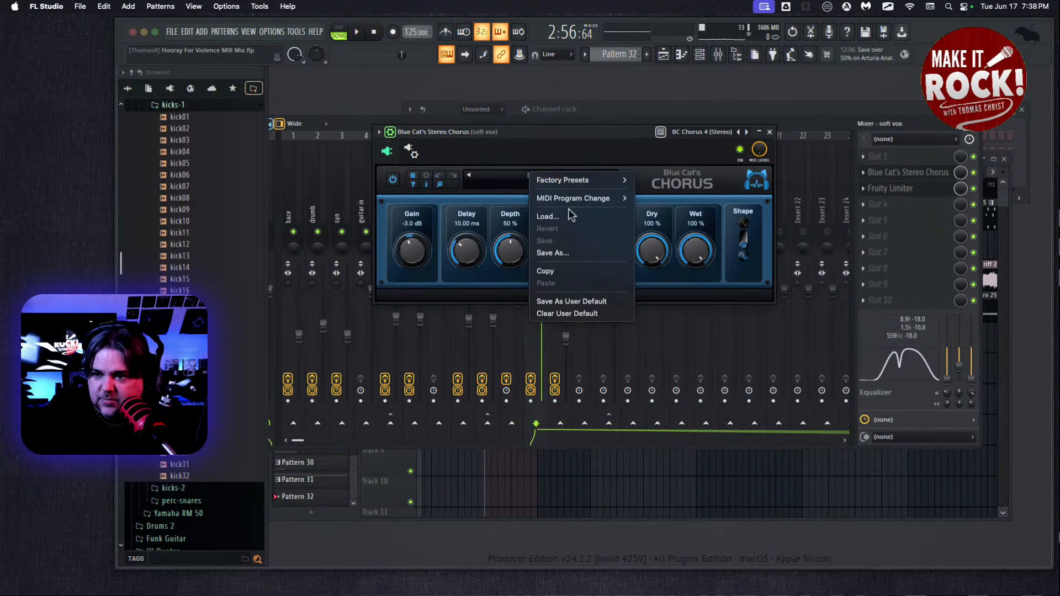
{"action": "mouse_move", "coordinate": [581, 182]}
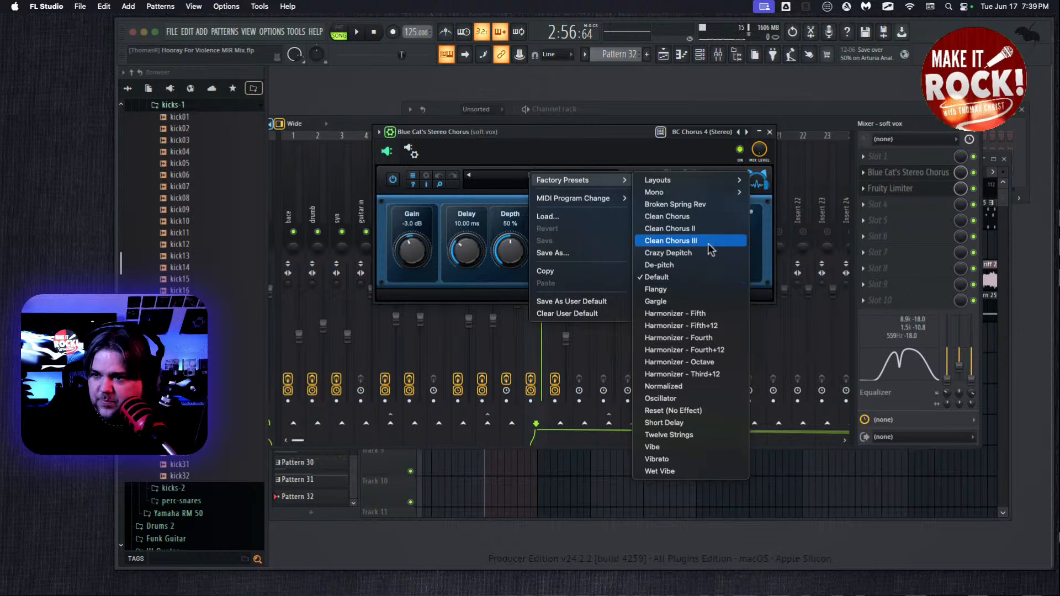
{"action": "left_click", "coordinate": [705, 217]}
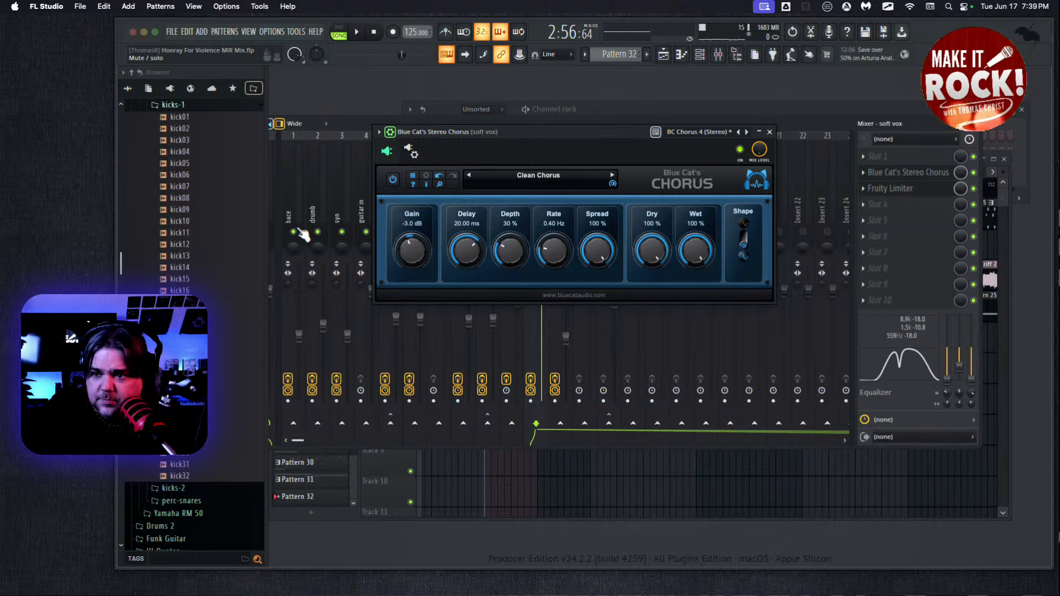
Set the soft vox chorus Gain to -2.0 dB, Depth to 34% and Rate to 0.85 Hz, and close its window
{"action": "left_click", "coordinate": [538, 177]}
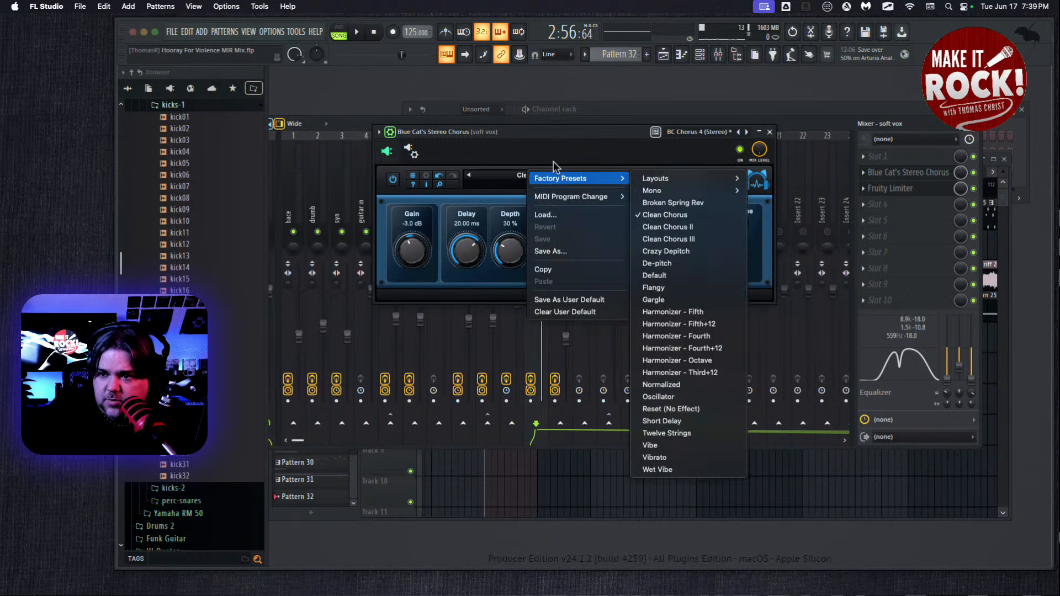
{"action": "left_click", "coordinate": [554, 163]}
{"action": "scroll", "coordinate": [400, 249], "scroll_direction": "up", "scroll_amount": 1}
{"action": "left_click_drag", "start_coordinate": [506, 256], "coordinate": [551, 237]}
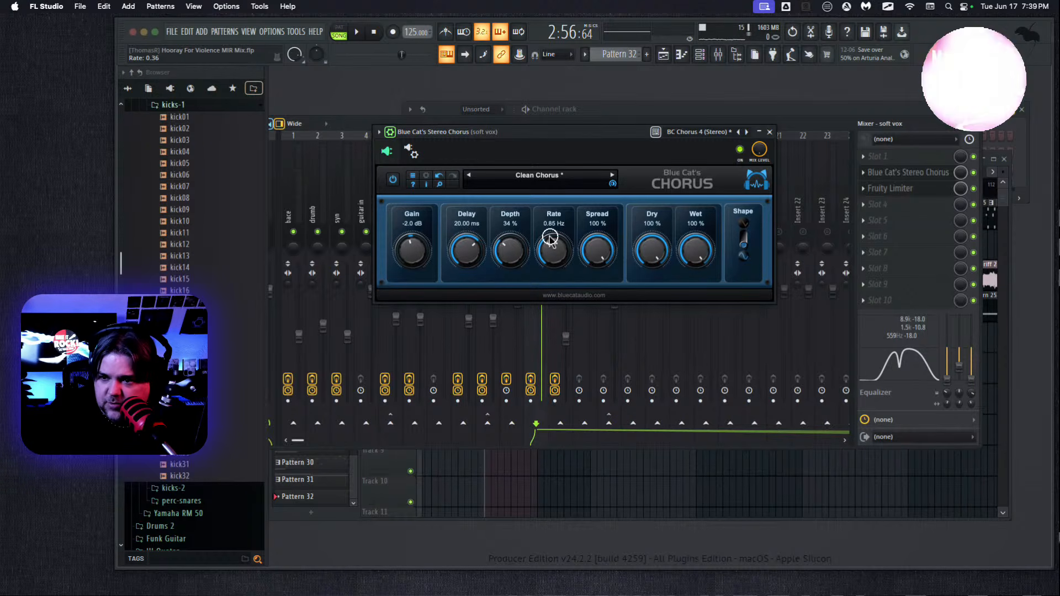
{"action": "left_click", "coordinate": [769, 131]}
Load Xvox Pro in the soft vox channel's effect slot 1 and apply the "Bright Rock - User" preset
{"action": "left_click", "coordinate": [864, 157]}
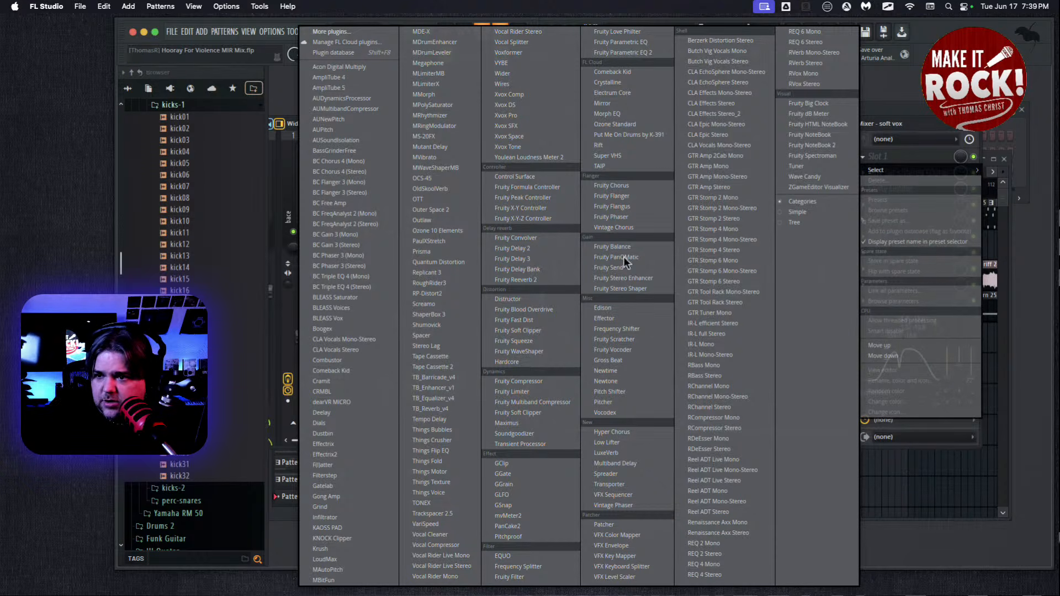
{"action": "left_click", "coordinate": [512, 115]}
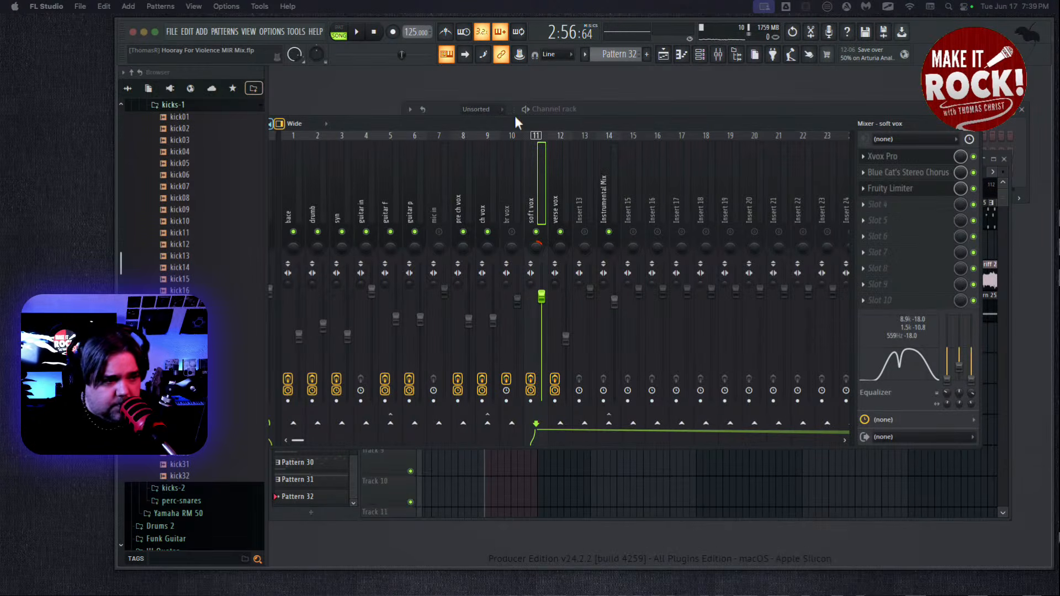
{"action": "left_click_drag", "start_coordinate": [916, 79], "coordinate": [613, 80]}
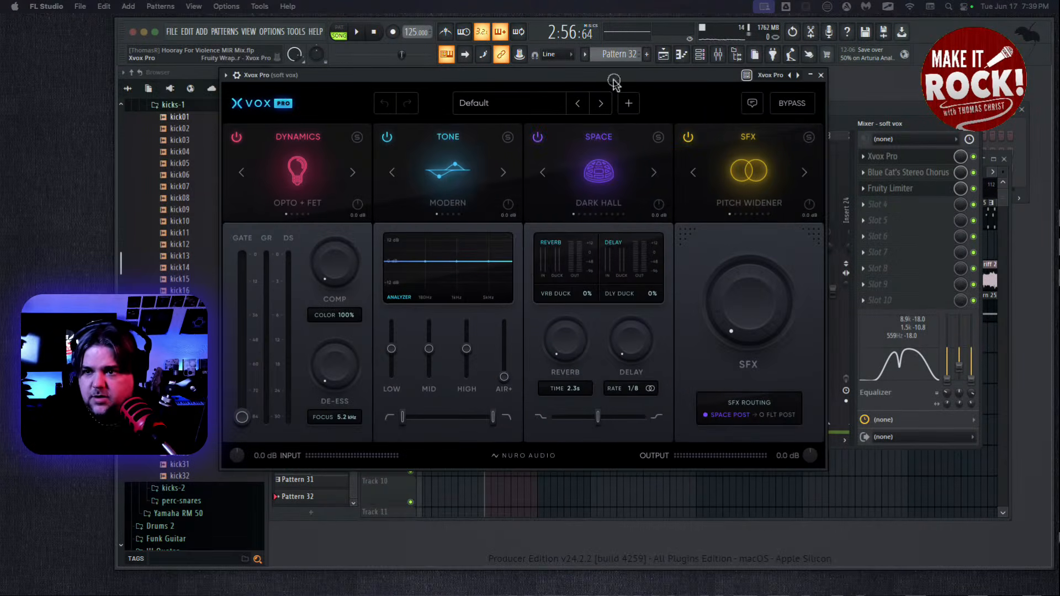
{"action": "left_click", "coordinate": [518, 110]}
{"action": "left_click", "coordinate": [514, 203]}
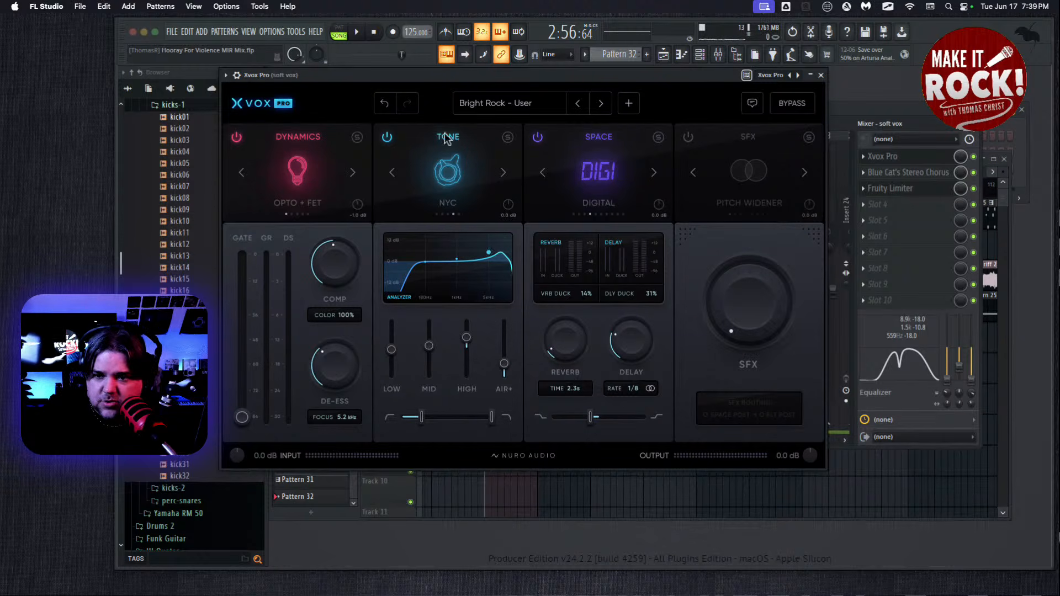
Raise the soft vox Xvox Pro Comp to 66% and Air+ slightly above 55% during playback, and close its window
{"action": "left_click", "coordinate": [356, 32]}
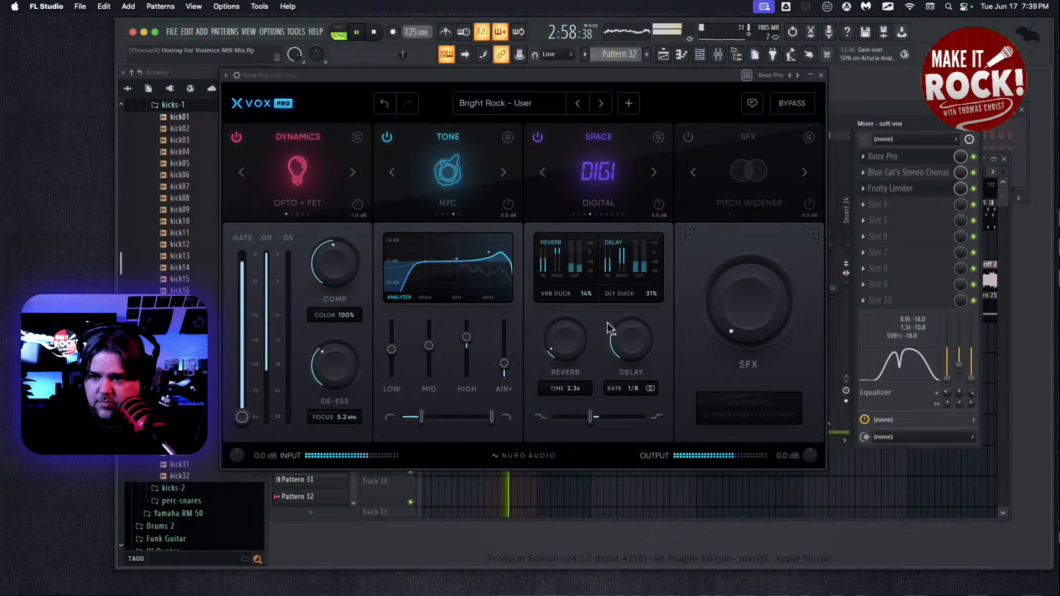
{"action": "left_click_drag", "start_coordinate": [334, 254], "coordinate": [331, 227]}
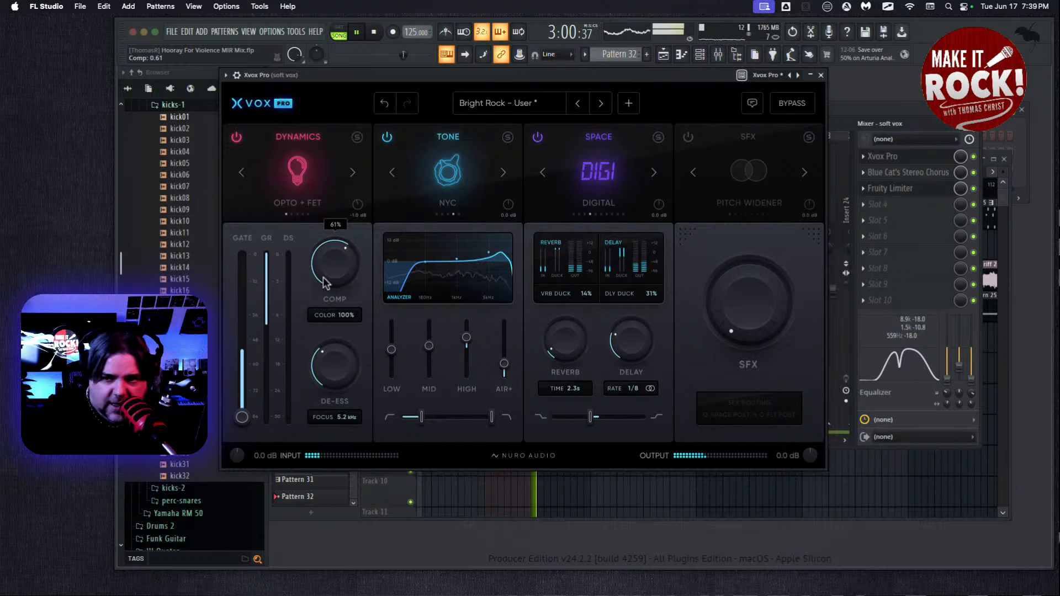
{"action": "left_click_drag", "start_coordinate": [503, 363], "coordinate": [504, 348]}
{"action": "left_click_drag", "start_coordinate": [329, 266], "coordinate": [329, 260]}
{"action": "left_click_drag", "start_coordinate": [507, 353], "coordinate": [504, 348]}
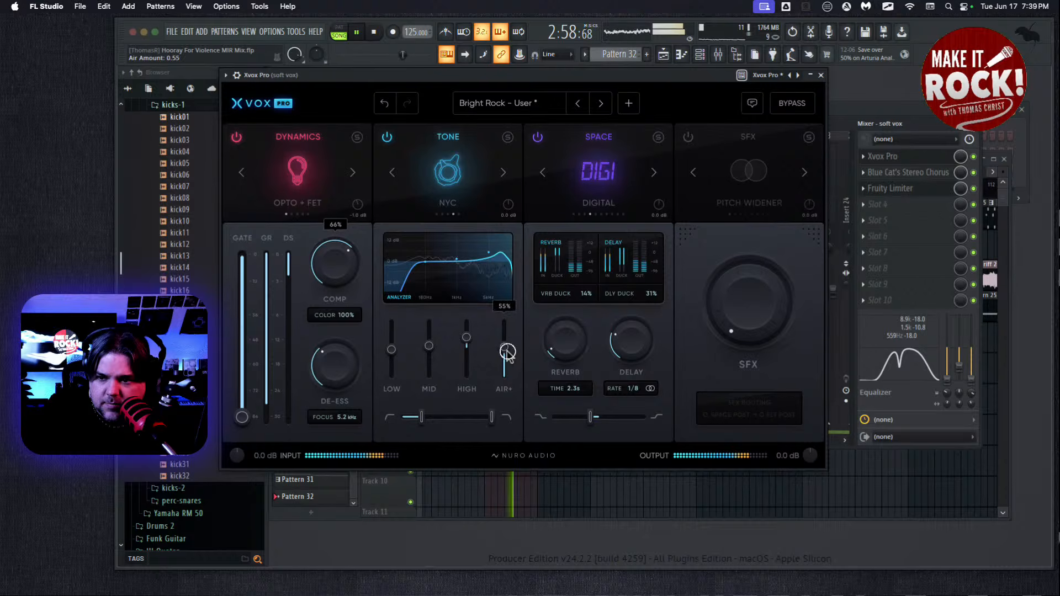
{"action": "key", "text": "space"}
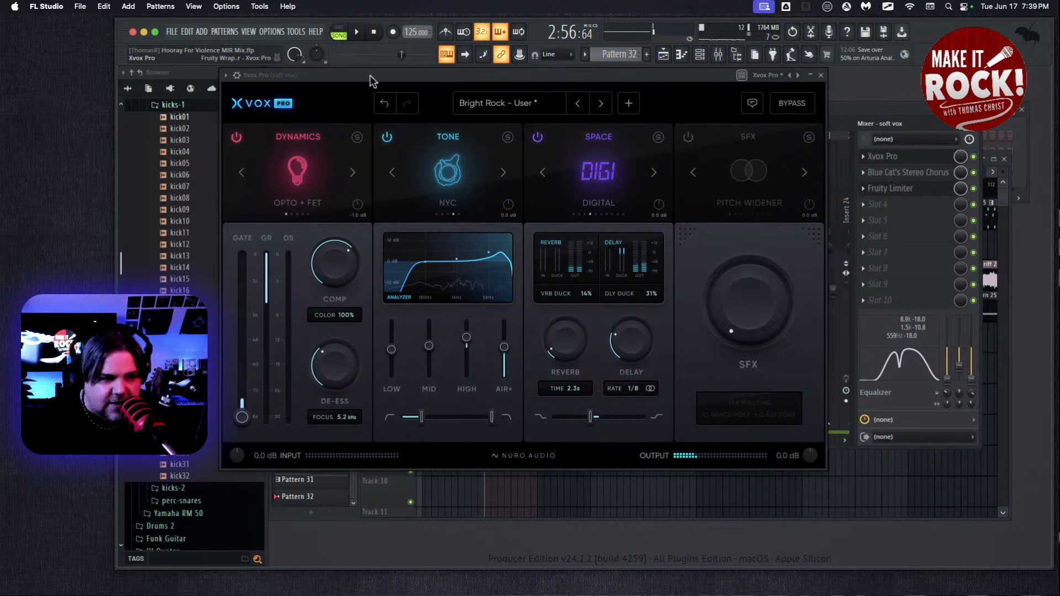
{"action": "left_click", "coordinate": [359, 32]}
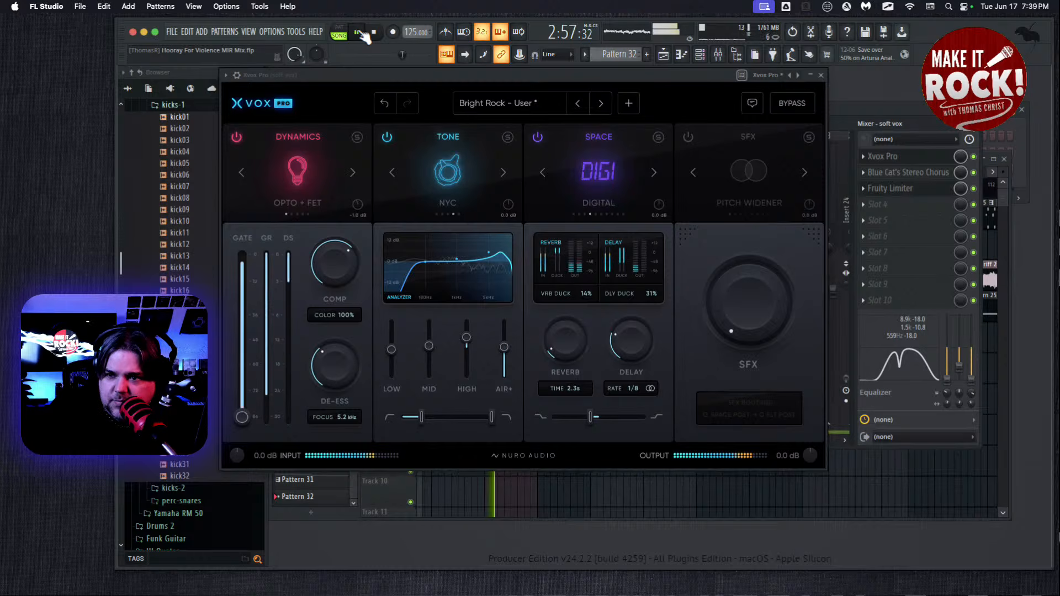
{"action": "left_click", "coordinate": [821, 75]}
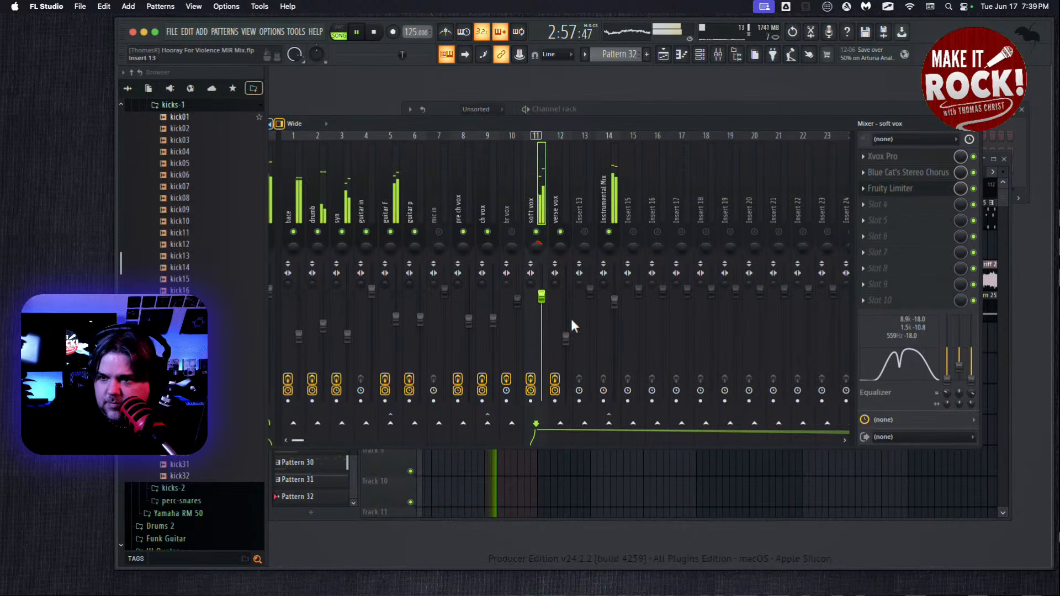
Set the soft vox chorus Gain to +0.0 dB, close the effect window and stop playback
{"action": "left_click", "coordinate": [916, 173]}
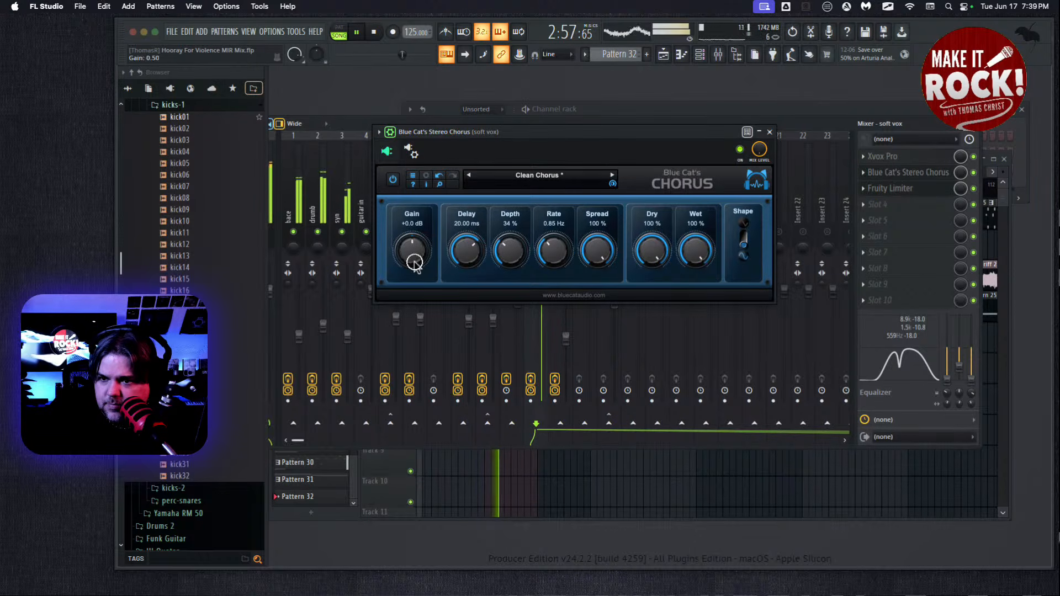
{"action": "left_click_drag", "start_coordinate": [415, 267], "coordinate": [413, 262]}
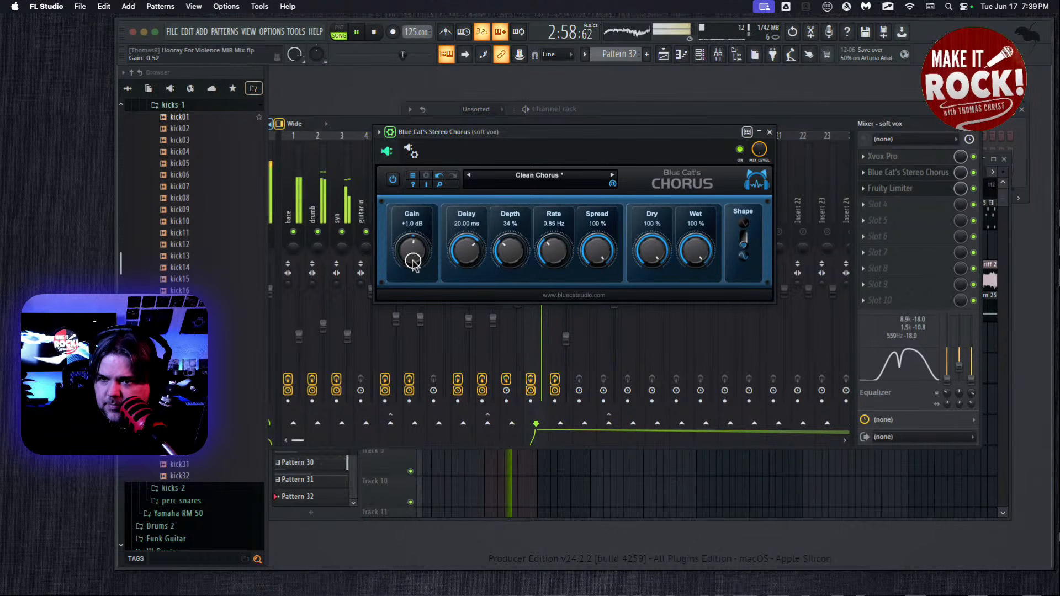
{"action": "left_click", "coordinate": [769, 132]}
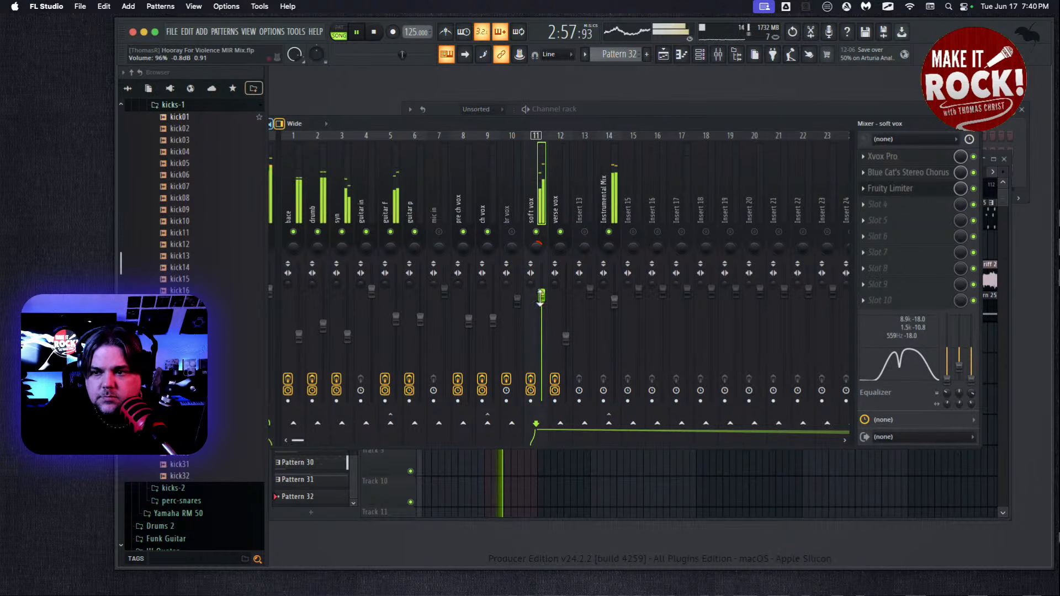
{"action": "left_click", "coordinate": [373, 32]}
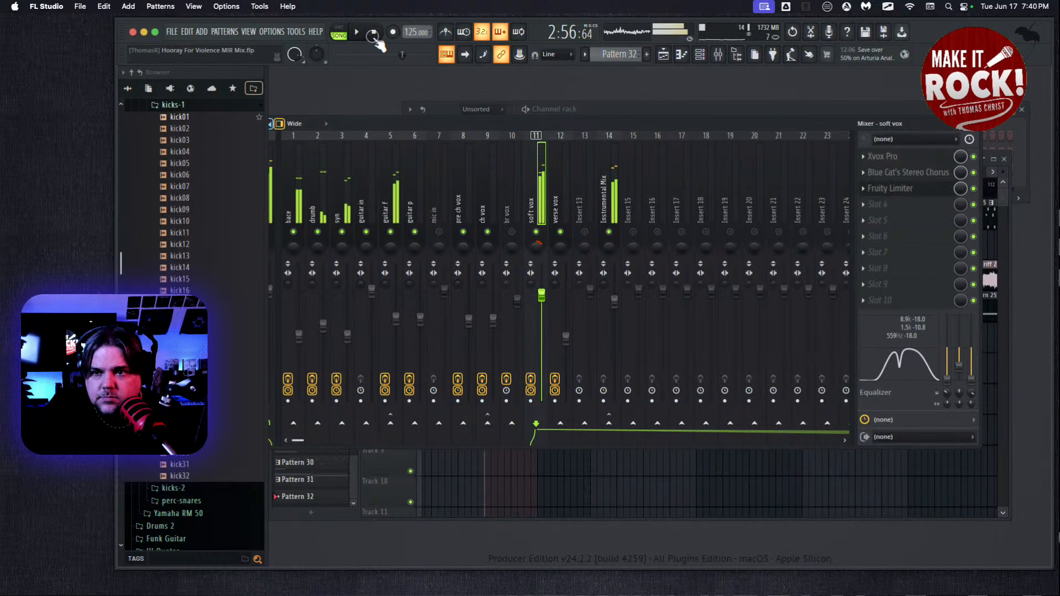
Extend the playlist's time selection to span bars 93 to 97 and play it to hear both bridge vocals
{"action": "left_click", "coordinate": [336, 507]}
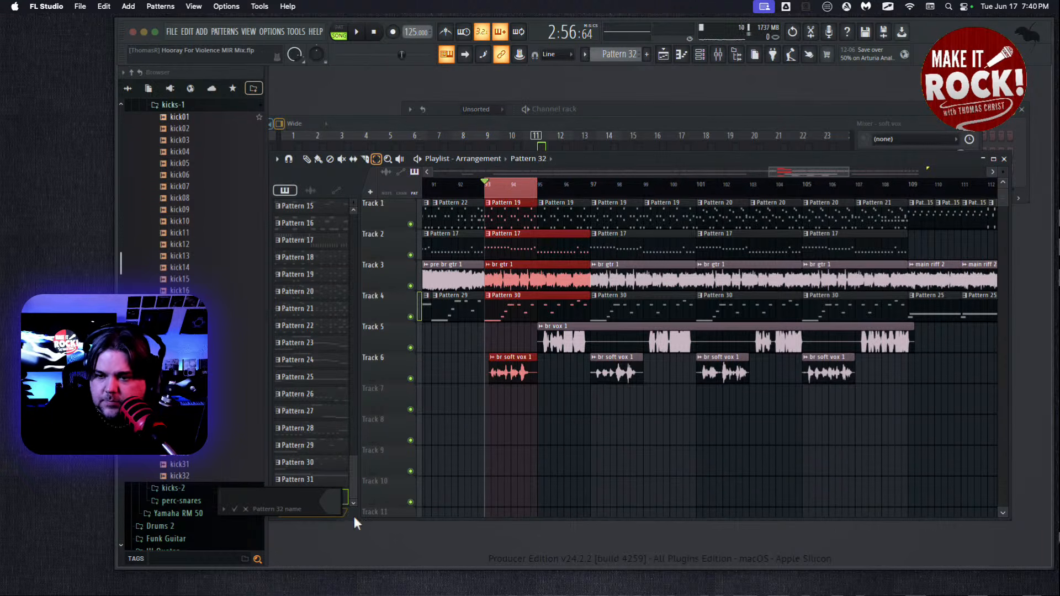
{"action": "left_click", "coordinate": [245, 508]}
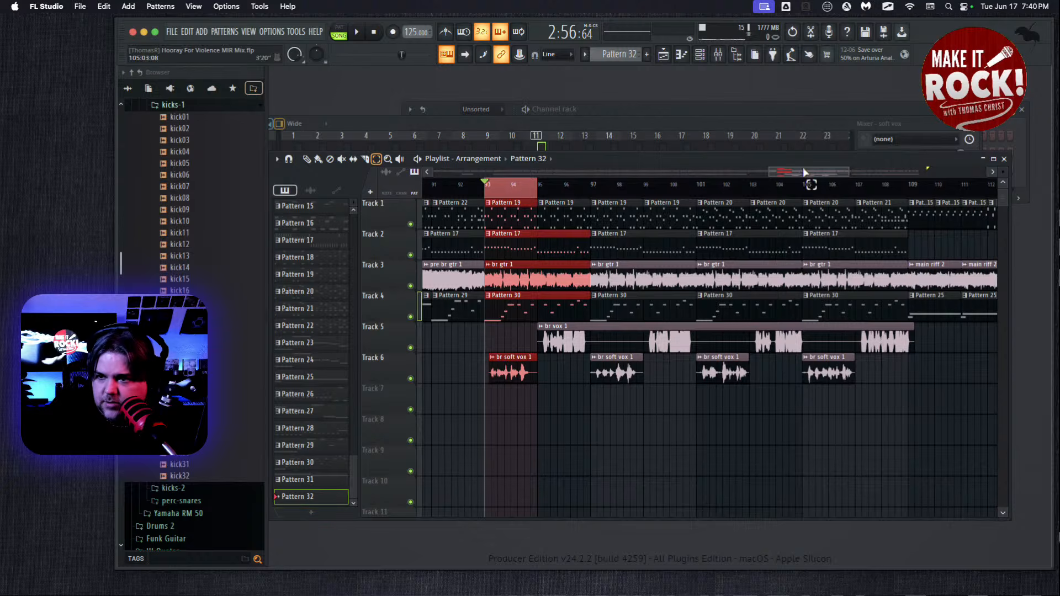
{"action": "left_click_drag", "start_coordinate": [486, 189], "coordinate": [595, 188]}
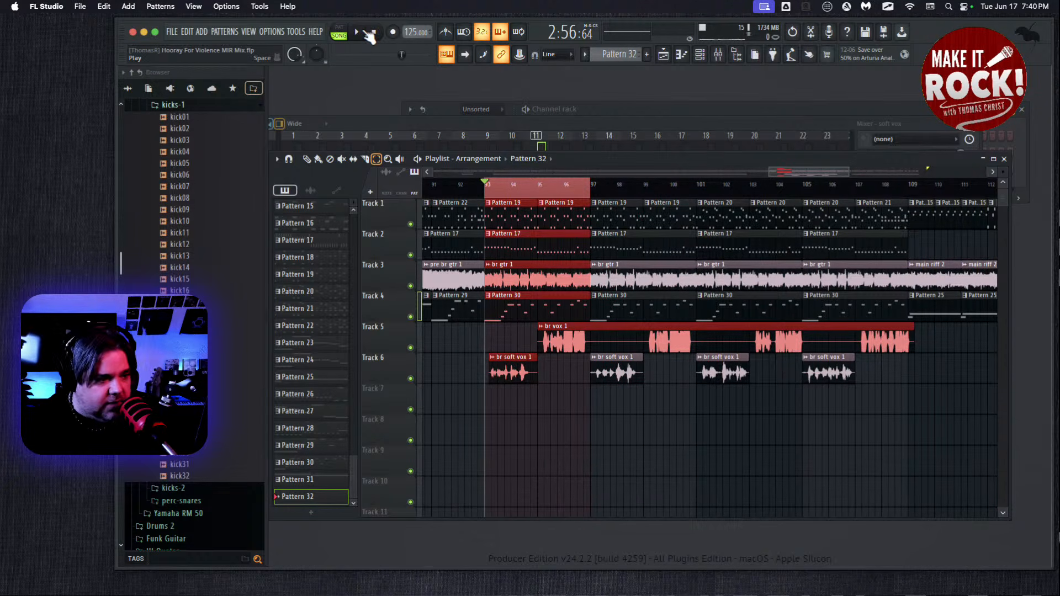
{"action": "left_click", "coordinate": [363, 35]}
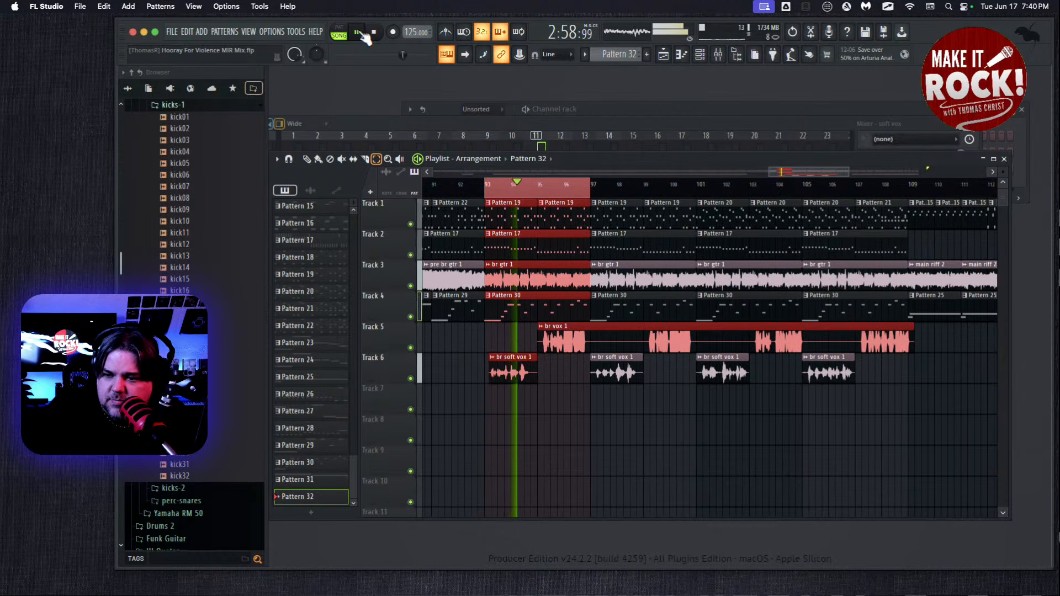
{"action": "key", "text": "space"}
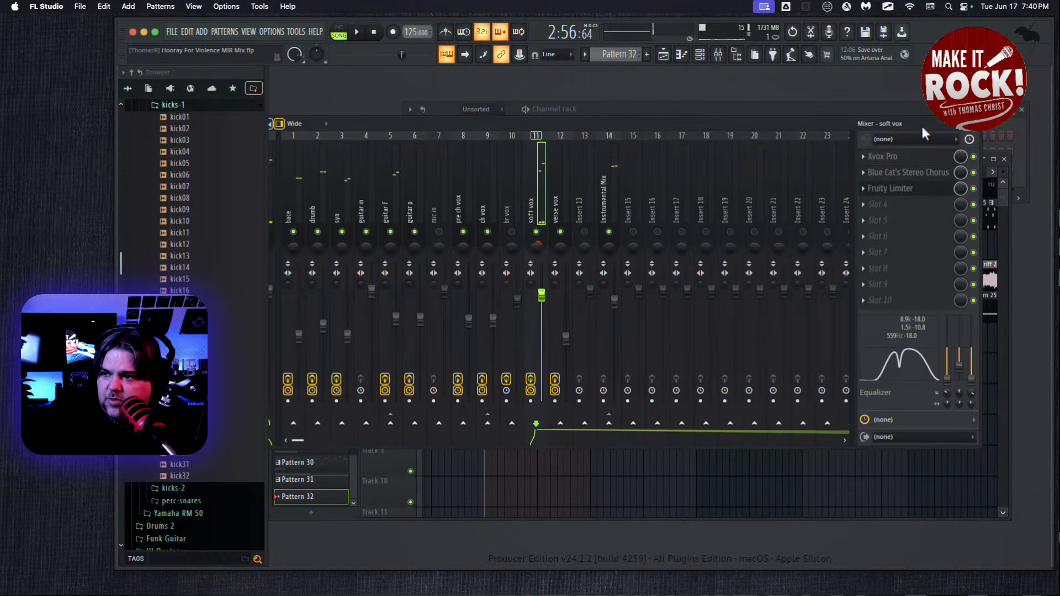
Set the soft vox chorus Depth to 48% and Rate to 2.45 Hz during playback, and close its window
{"action": "left_click", "coordinate": [912, 178]}
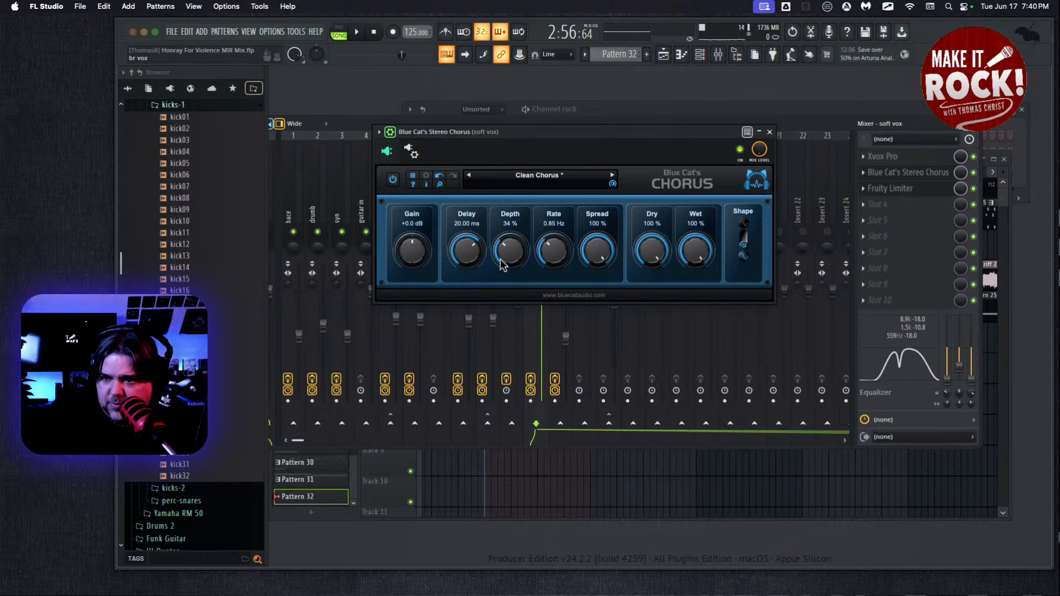
{"action": "left_click", "coordinate": [353, 32]}
{"action": "mouse_move", "coordinate": [509, 246]}
{"action": "left_mouse_down"}
{"action": "mouse_move", "coordinate": [511, 232]}
{"action": "mouse_move", "coordinate": [496, 261]}
{"action": "left_mouse_up"}
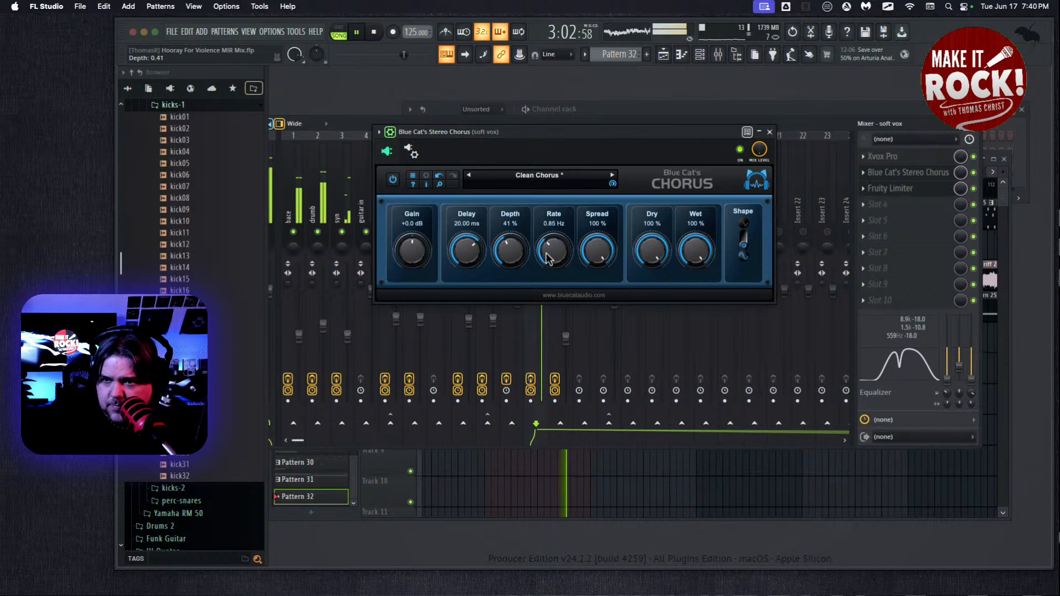
{"action": "mouse_move", "coordinate": [548, 258]}
{"action": "left_mouse_down"}
{"action": "mouse_move", "coordinate": [557, 225]}
{"action": "mouse_move", "coordinate": [518, 247]}
{"action": "mouse_move", "coordinate": [554, 230]}
{"action": "mouse_move", "coordinate": [535, 270]}
{"action": "mouse_move", "coordinate": [540, 244]}
{"action": "left_mouse_up"}
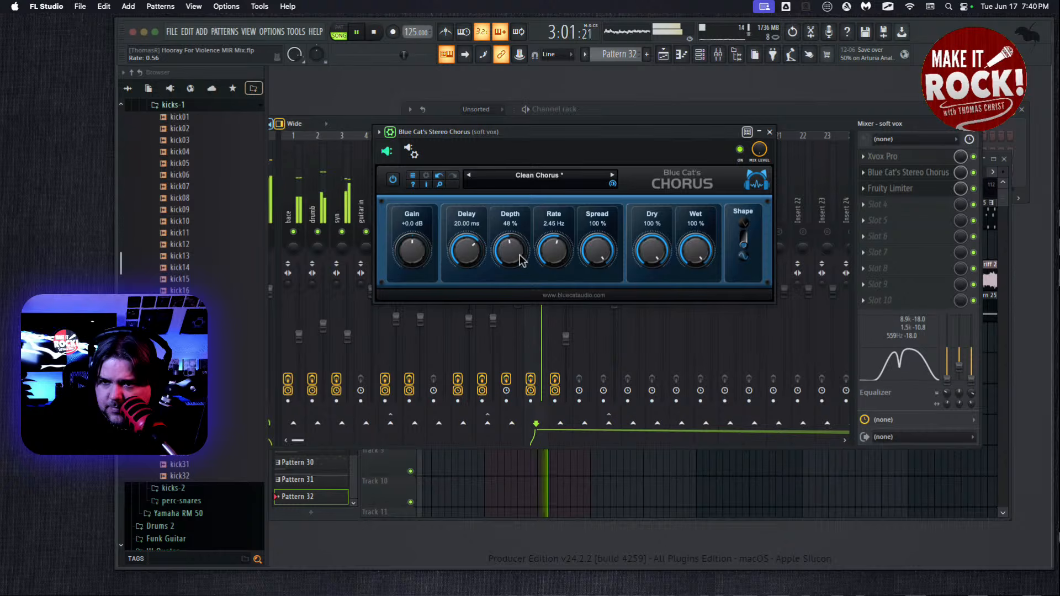
{"action": "left_click", "coordinate": [340, 518]}
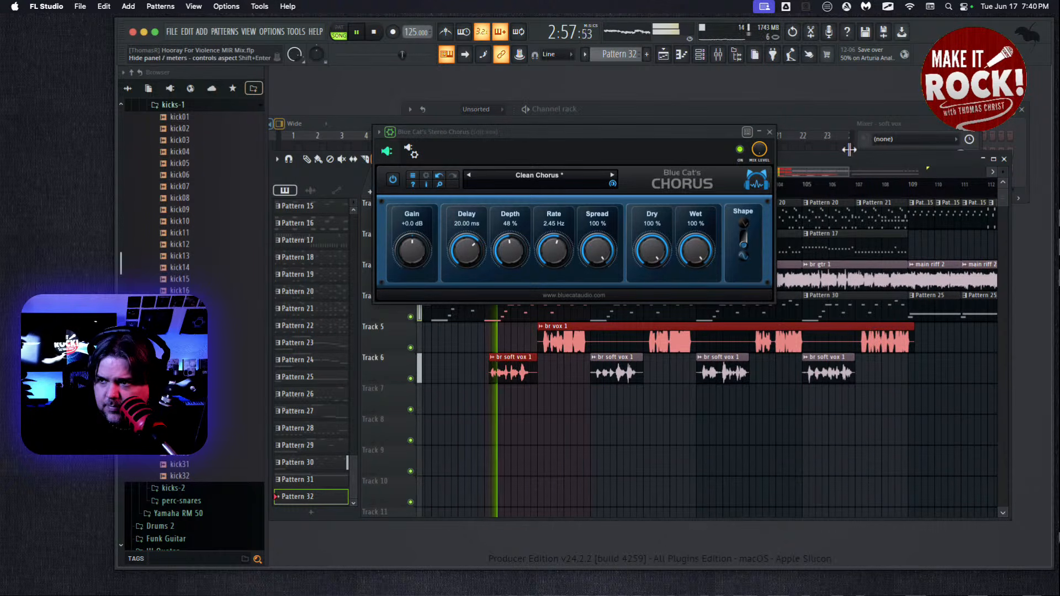
{"action": "left_click", "coordinate": [768, 132]}
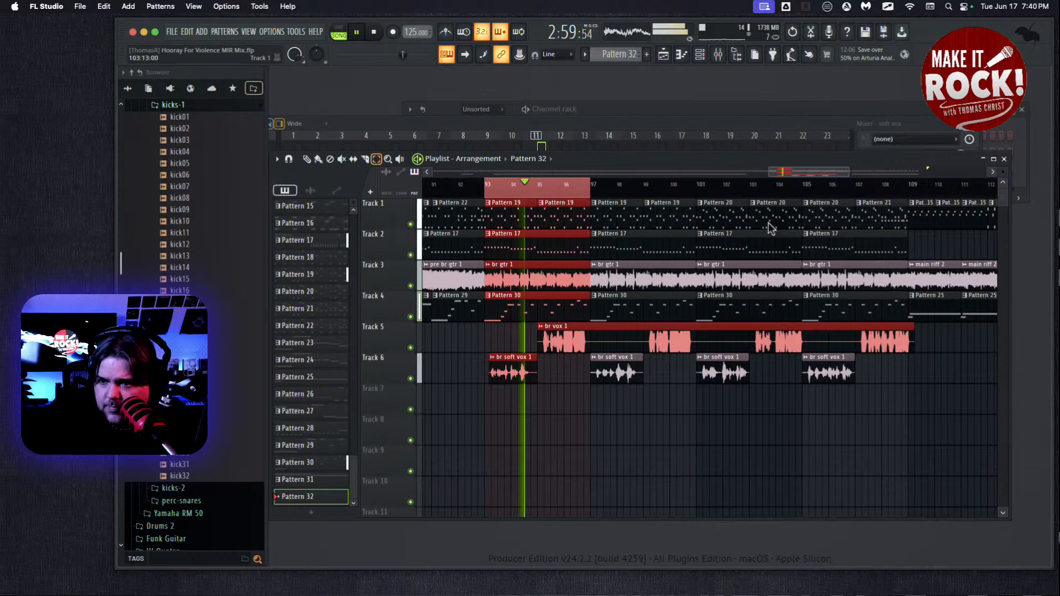
Clear the playlist's time selection and play through the bridge to check the vocal blend, ending with playback stopped
{"action": "left_click", "coordinate": [518, 184]}
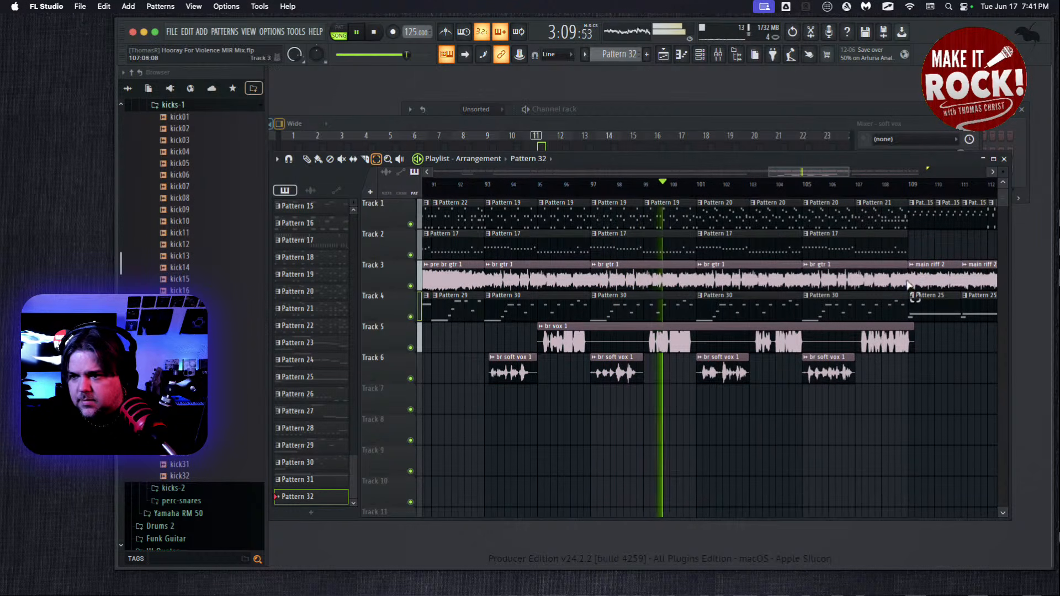
{"action": "left_click_drag", "start_coordinate": [799, 170], "coordinate": [817, 171]}
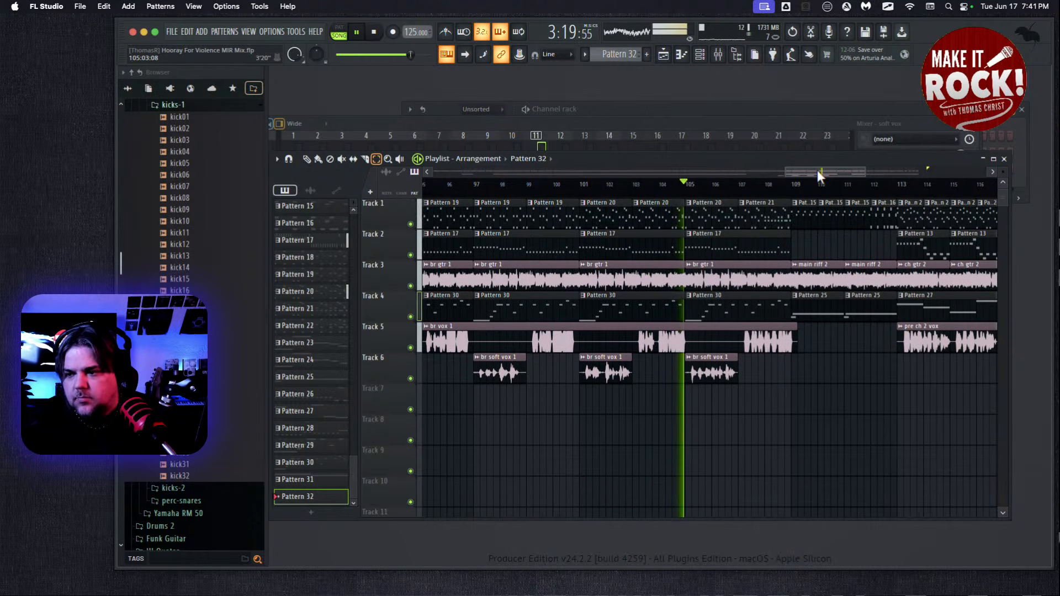
{"action": "left_click", "coordinate": [376, 33]}
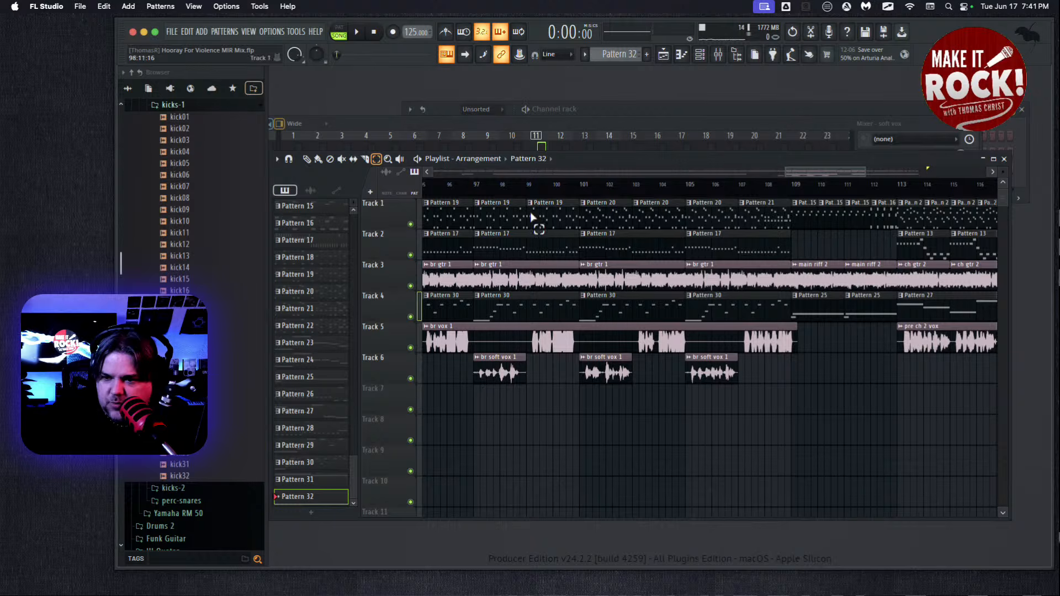
Trim the start of the first "br soft vox 1" clip on Track 6 to about step 4 of bar 93, auditioning before and after
{"action": "left_click_drag", "start_coordinate": [801, 171], "coordinate": [777, 172]}
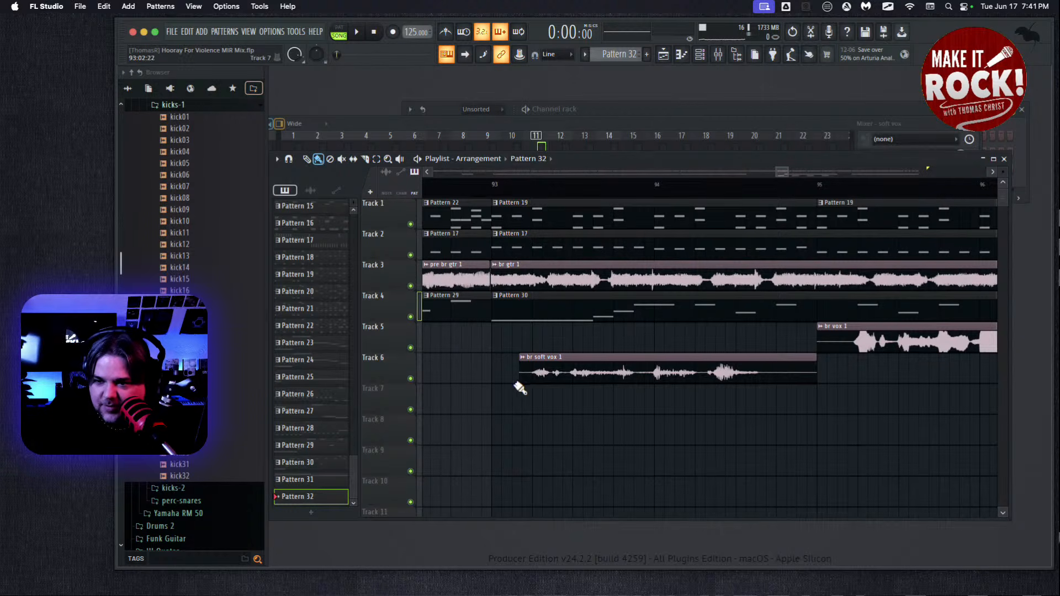
{"action": "left_click", "coordinate": [523, 185]}
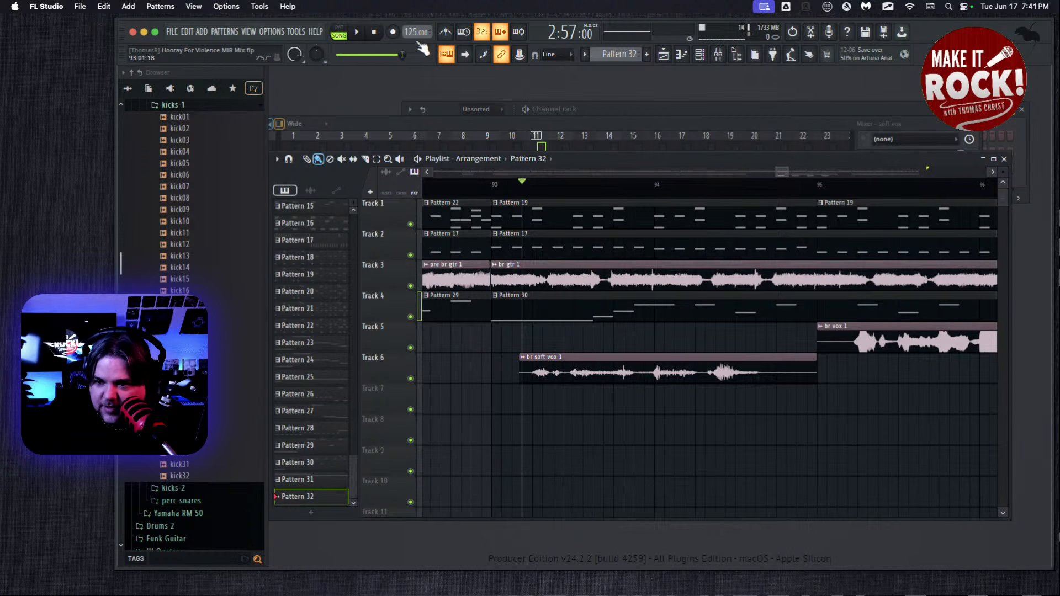
{"action": "left_click", "coordinate": [357, 32]}
{"action": "left_click", "coordinate": [357, 32]}
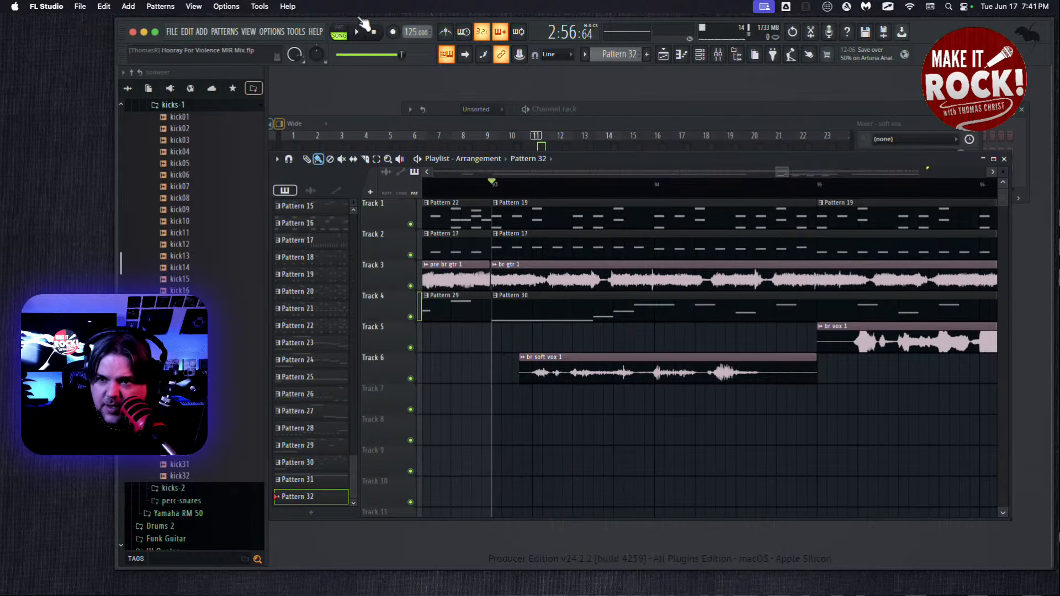
{"action": "left_click", "coordinate": [357, 32]}
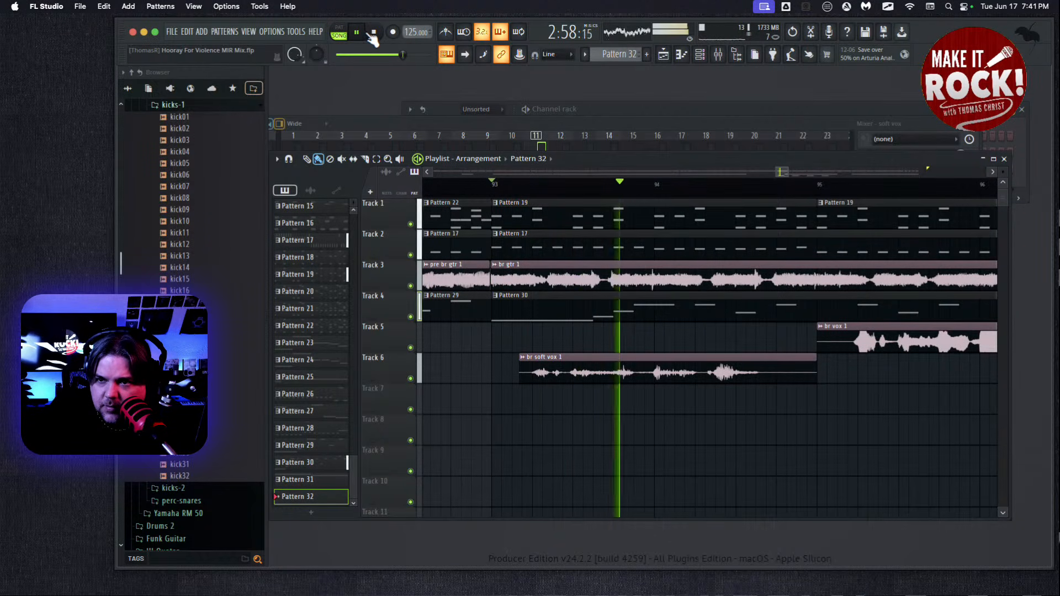
{"action": "left_click", "coordinate": [373, 32]}
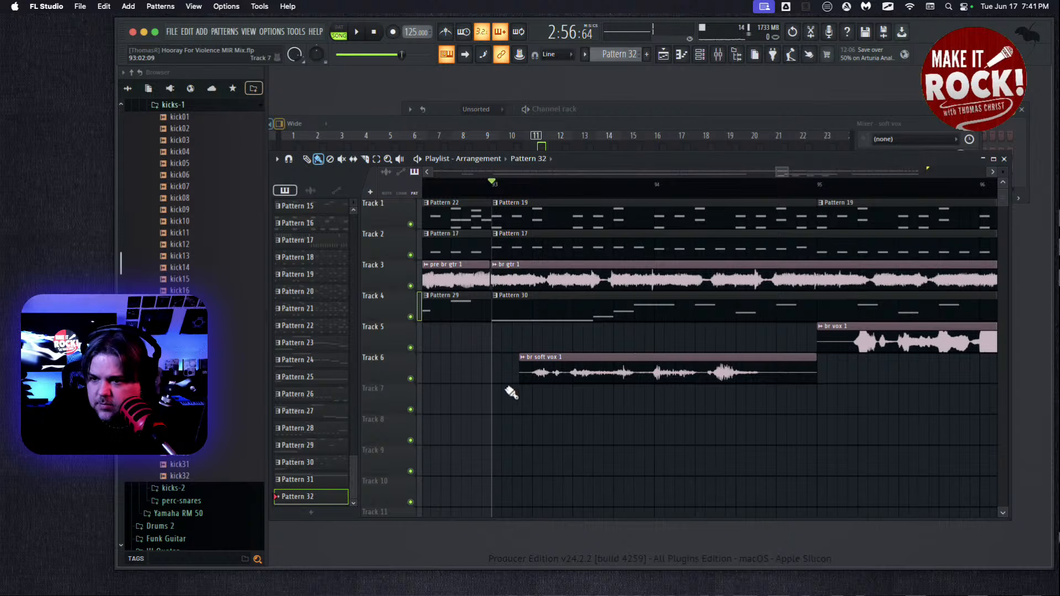
{"action": "left_click_drag", "start_coordinate": [520, 380], "coordinate": [524, 380]}
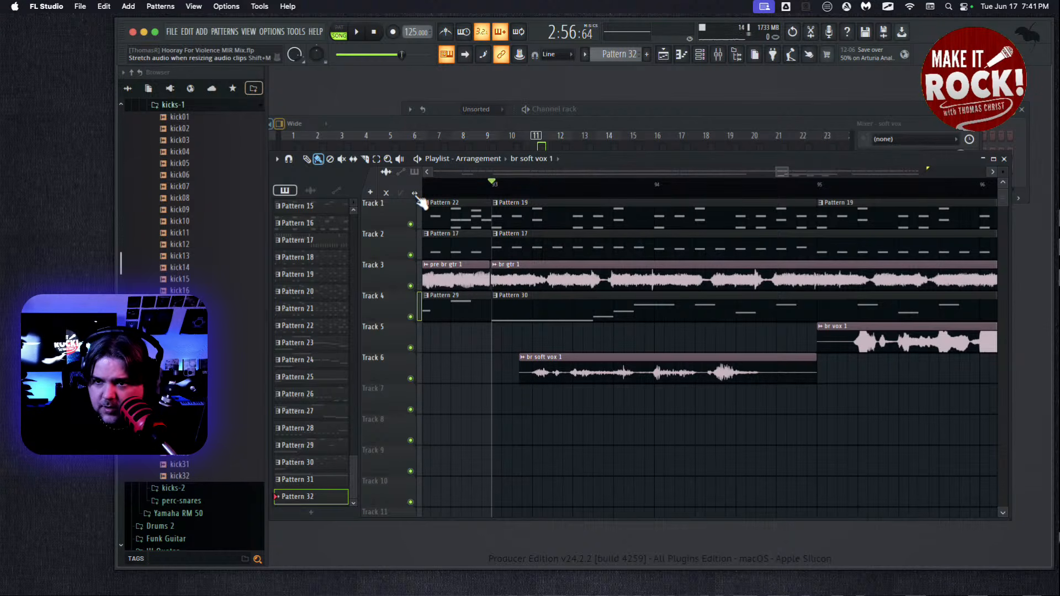
{"action": "left_click_drag", "start_coordinate": [521, 382], "coordinate": [532, 382]}
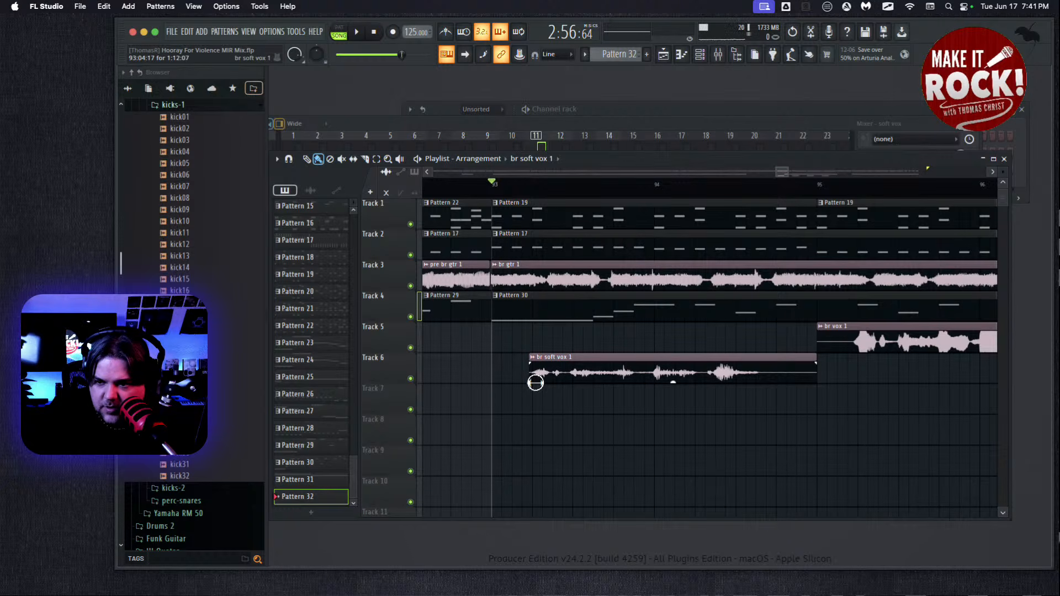
{"action": "left_click", "coordinate": [357, 32]}
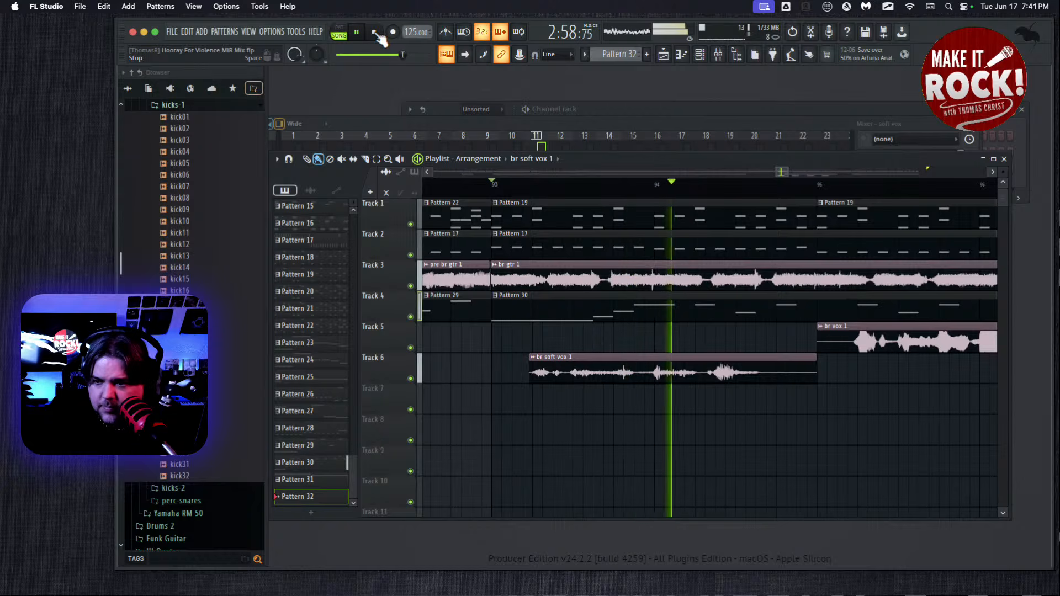
{"action": "key", "text": "space"}
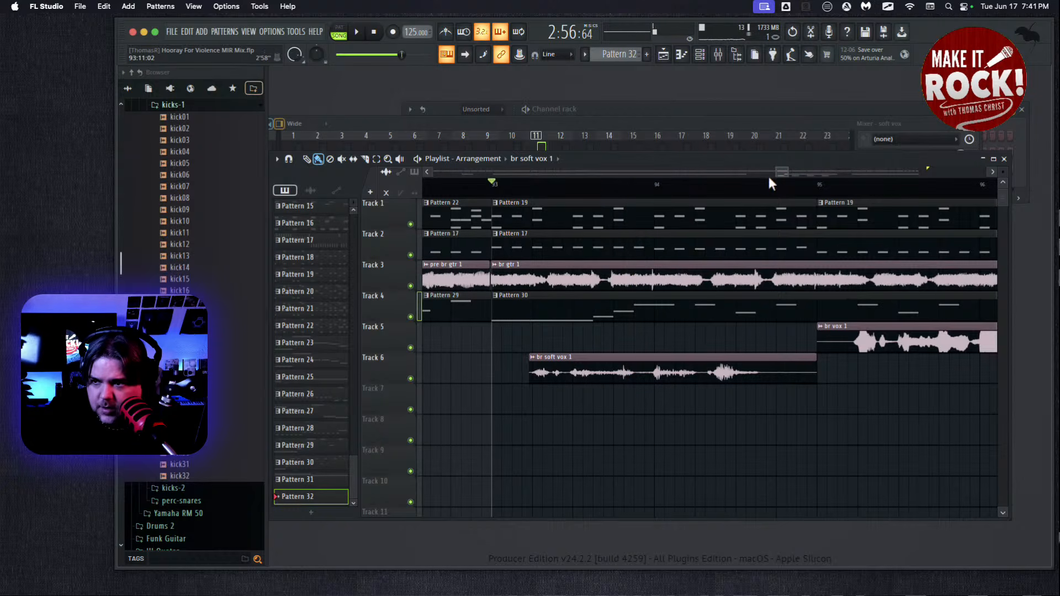
Trim the start of the "br soft vox 1" clip at bar 97 to 97:04:00 and play back its opening
{"action": "left_click_drag", "start_coordinate": [782, 171], "coordinate": [792, 172]}
{"action": "left_click", "coordinate": [356, 31]}
{"action": "key", "text": "space"}
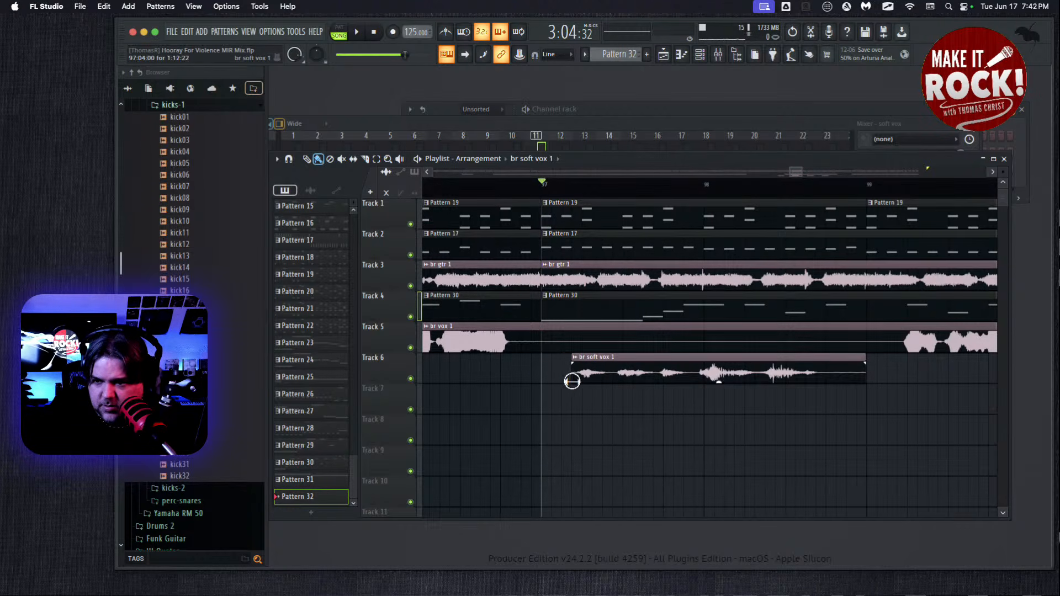
{"action": "left_click", "coordinate": [356, 32]}
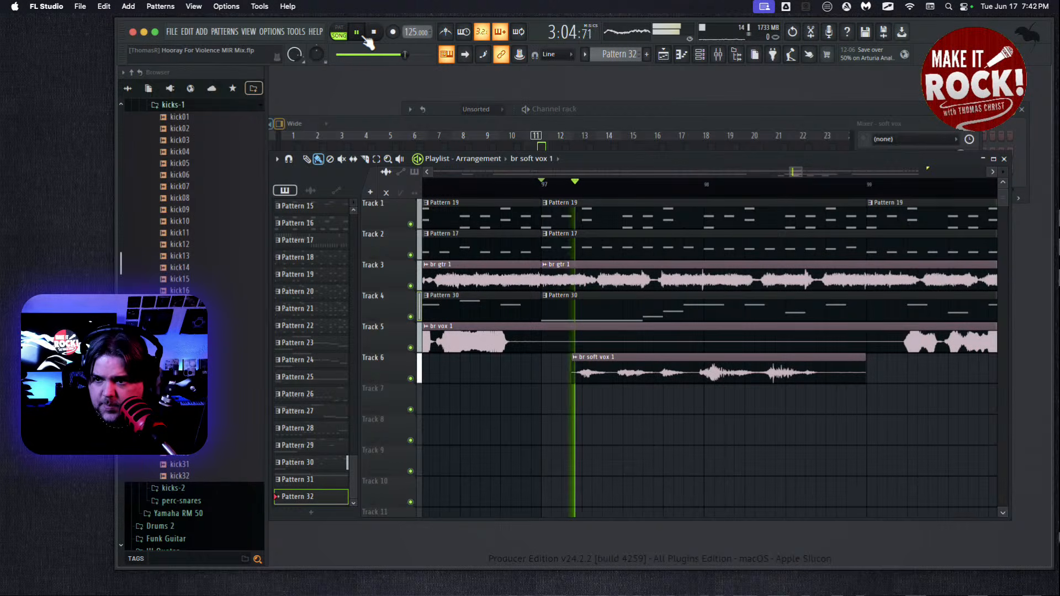
{"action": "key", "text": "space"}
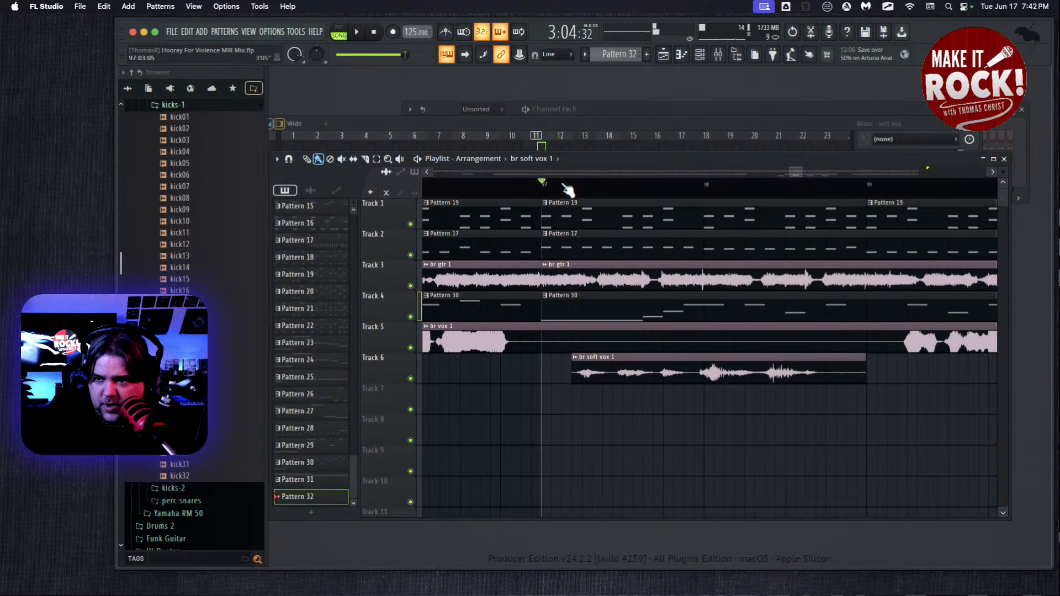
Trim the start of the "br soft vox 1" clip at bar 101 to about step 4, after briefly playing its opening
{"action": "left_click_drag", "start_coordinate": [796, 171], "coordinate": [812, 172]}
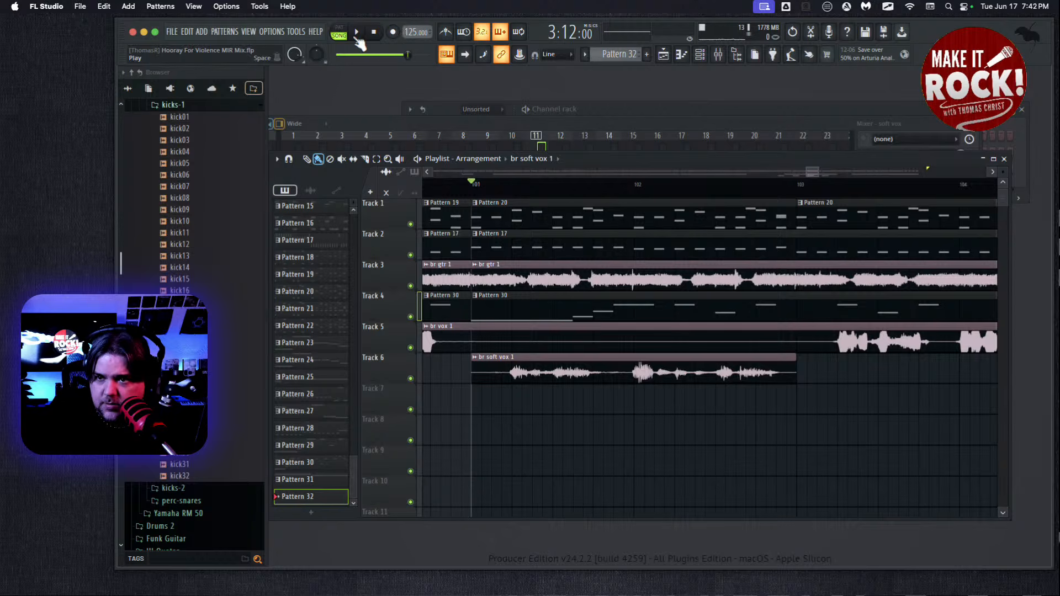
{"action": "left_click", "coordinate": [357, 33]}
{"action": "key", "text": "space"}
{"action": "left_click_drag", "start_coordinate": [476, 384], "coordinate": [489, 384]}
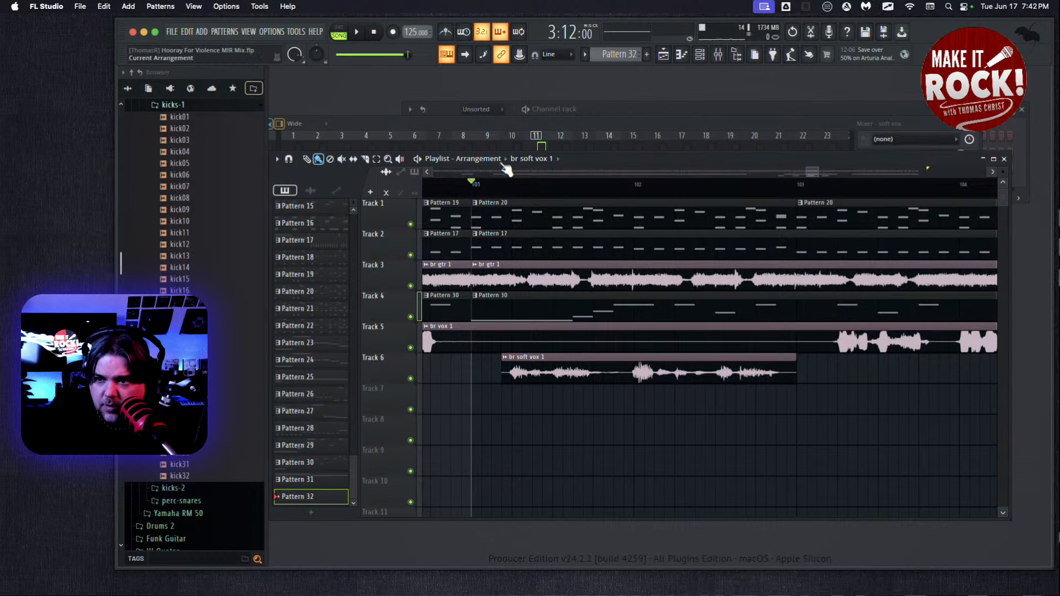
Trim the start of the "br soft vox 1" clip at bar 105 to about step 4 and play back the section
{"action": "left_click_drag", "start_coordinate": [814, 174], "coordinate": [828, 173]}
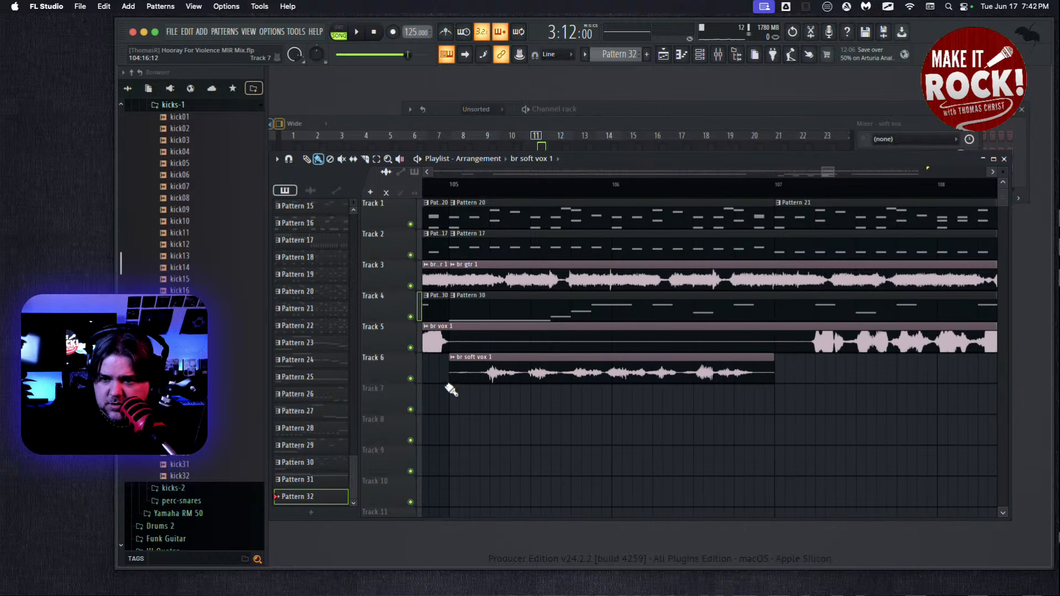
{"action": "left_click_drag", "start_coordinate": [449, 379], "coordinate": [477, 380]}
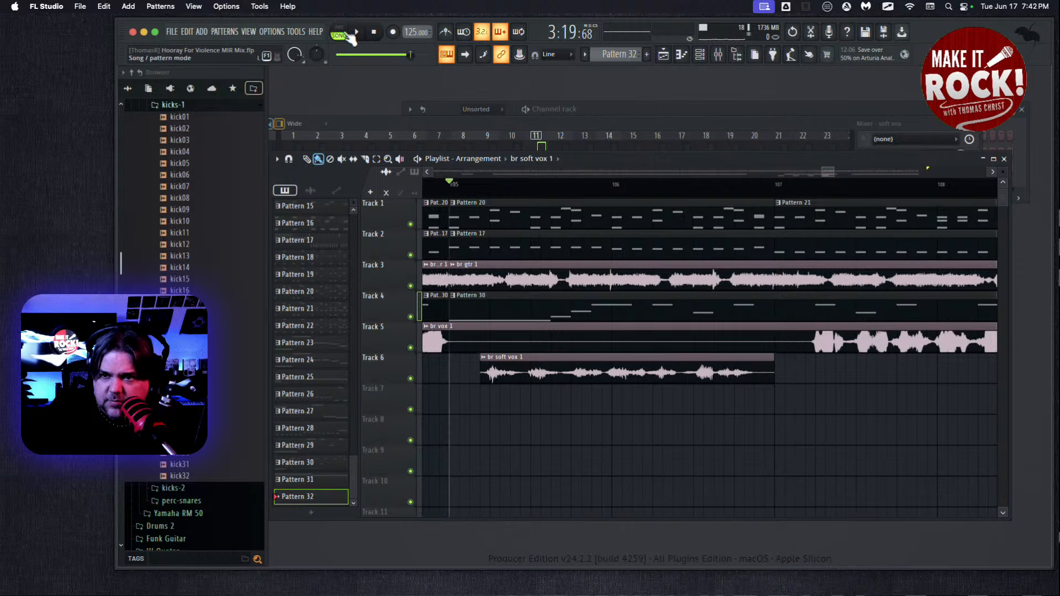
{"action": "left_click", "coordinate": [356, 26]}
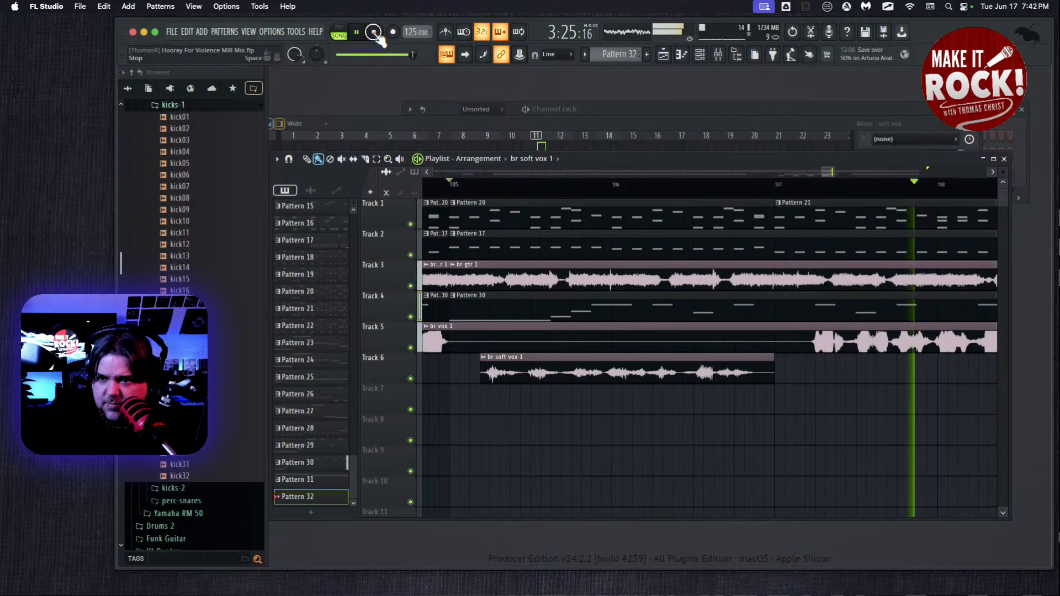
{"action": "left_click", "coordinate": [376, 33]}
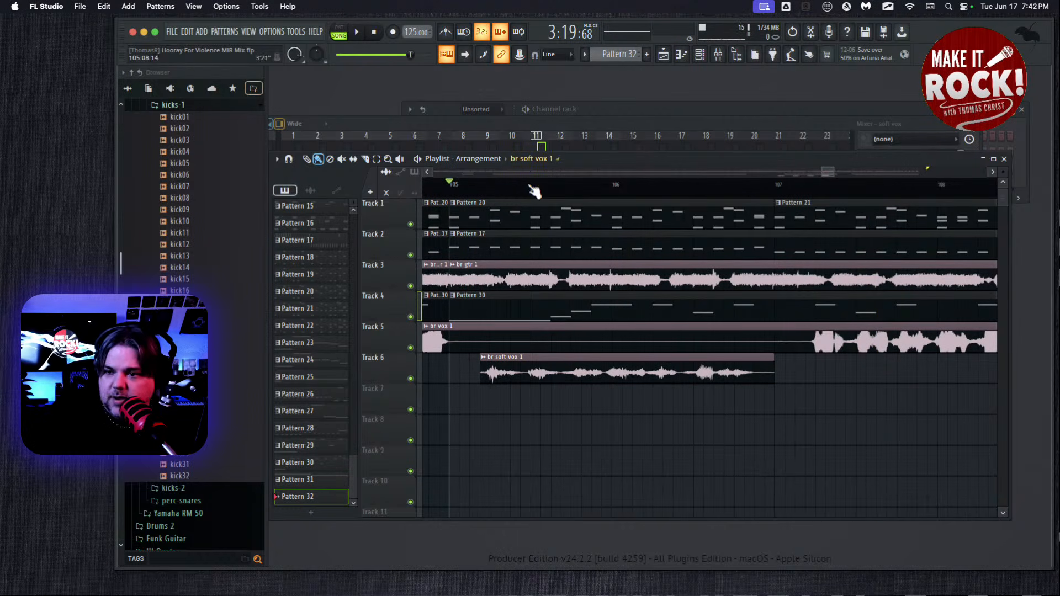
Select the intro vocal clip on Track 5 and audition it from 8:09:00
{"action": "left_click_drag", "start_coordinate": [820, 170], "coordinate": [364, 170]}
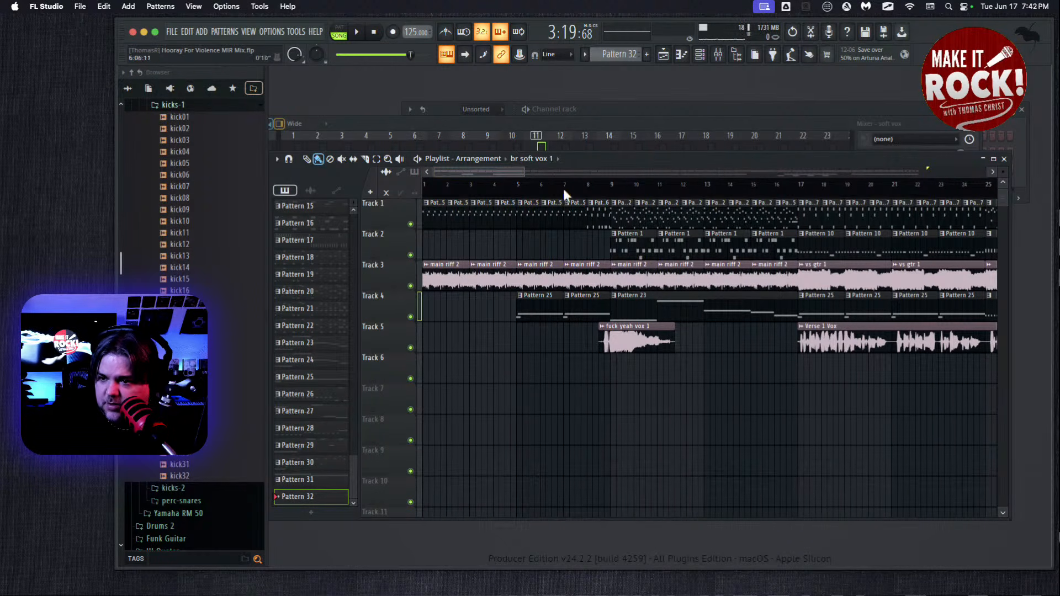
{"action": "left_click", "coordinate": [620, 330]}
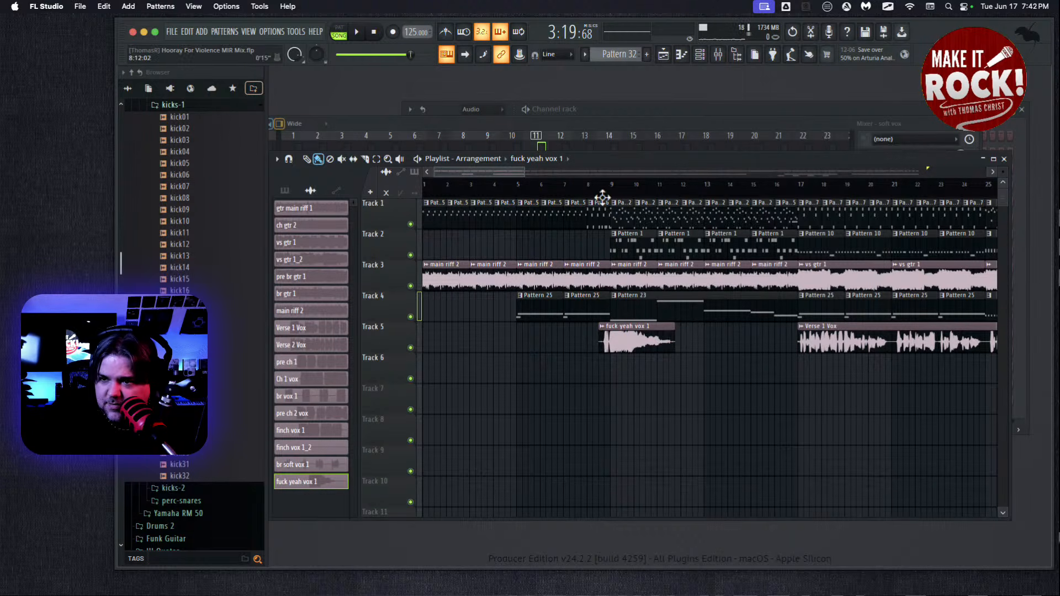
{"action": "left_click", "coordinate": [588, 187]}
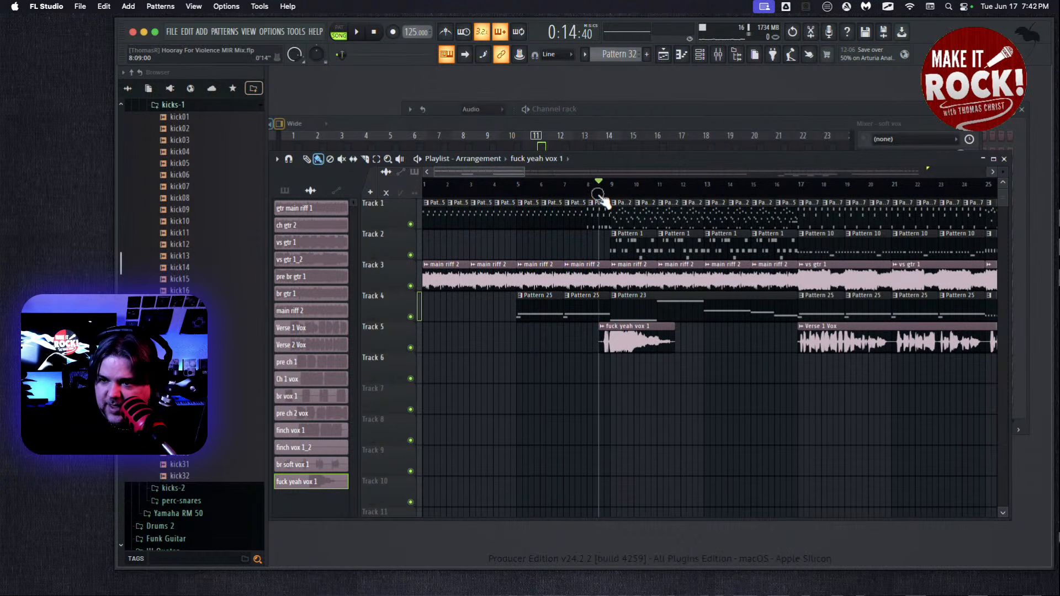
{"action": "left_click", "coordinate": [357, 33]}
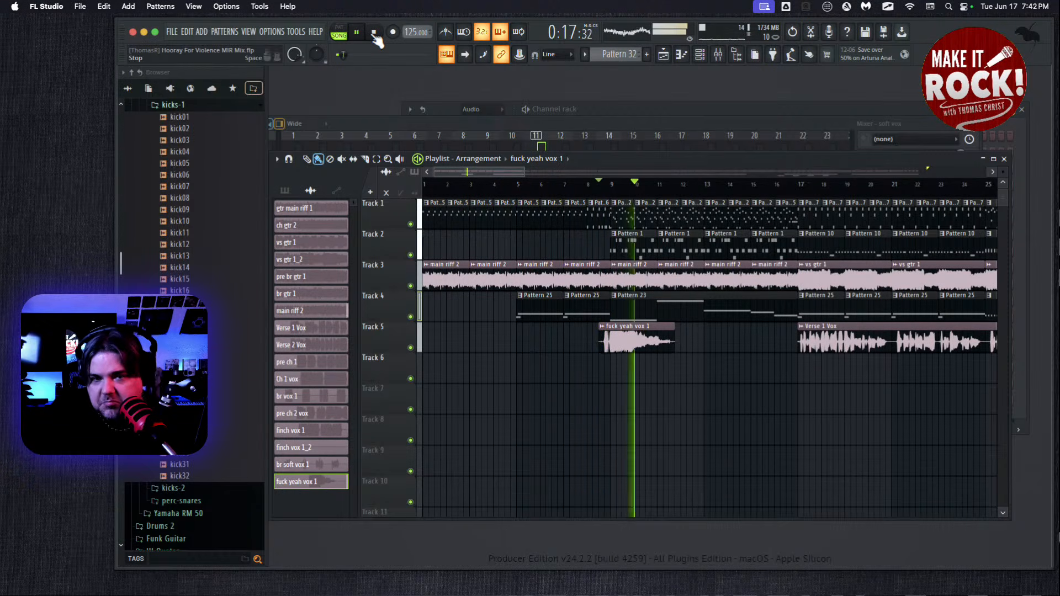
{"action": "left_click", "coordinate": [373, 34]}
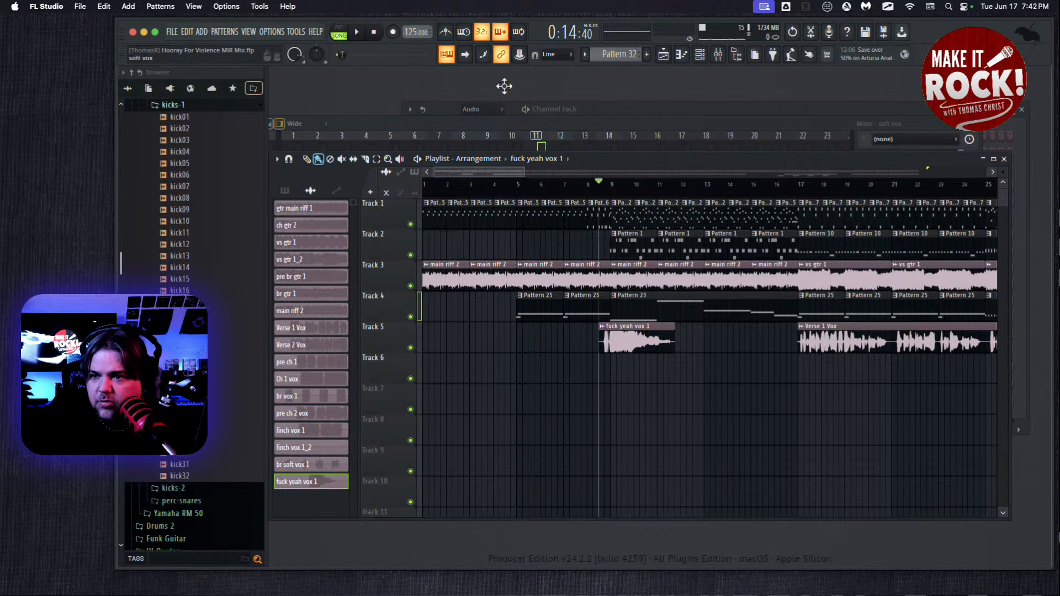
Replay the intro vocal with the mixer open, then flatten the soft vox channel's high-shelf EQ and raise its mid band to -0.3 dB
{"action": "key", "text": "space"}
{"action": "key", "text": "F9"}
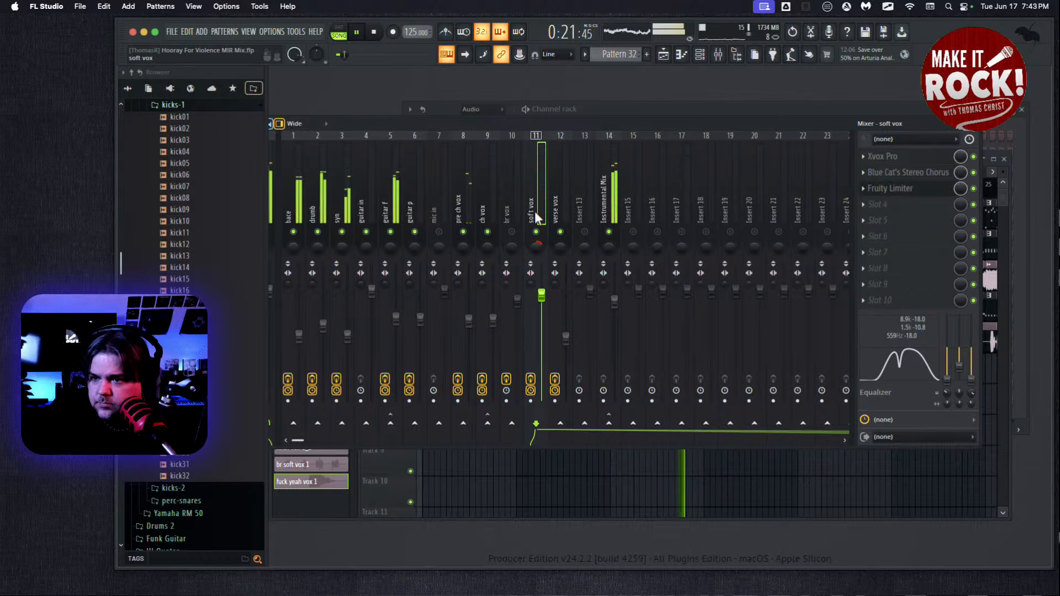
{"action": "left_click", "coordinate": [373, 32]}
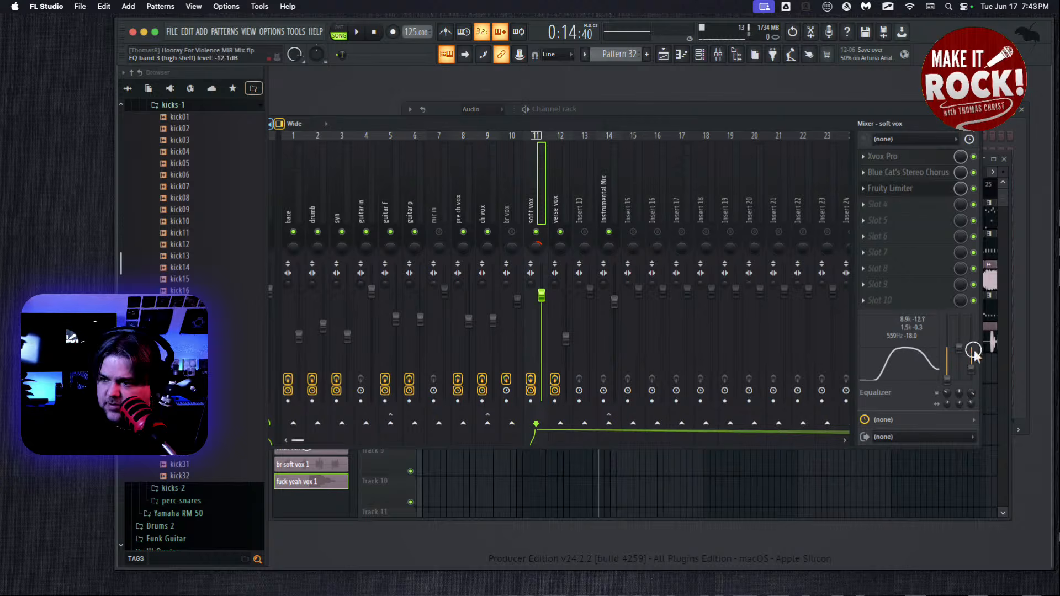
{"action": "left_click", "coordinate": [317, 513]}
{"action": "left_click_drag", "start_coordinate": [511, 168], "coordinate": [518, 171]}
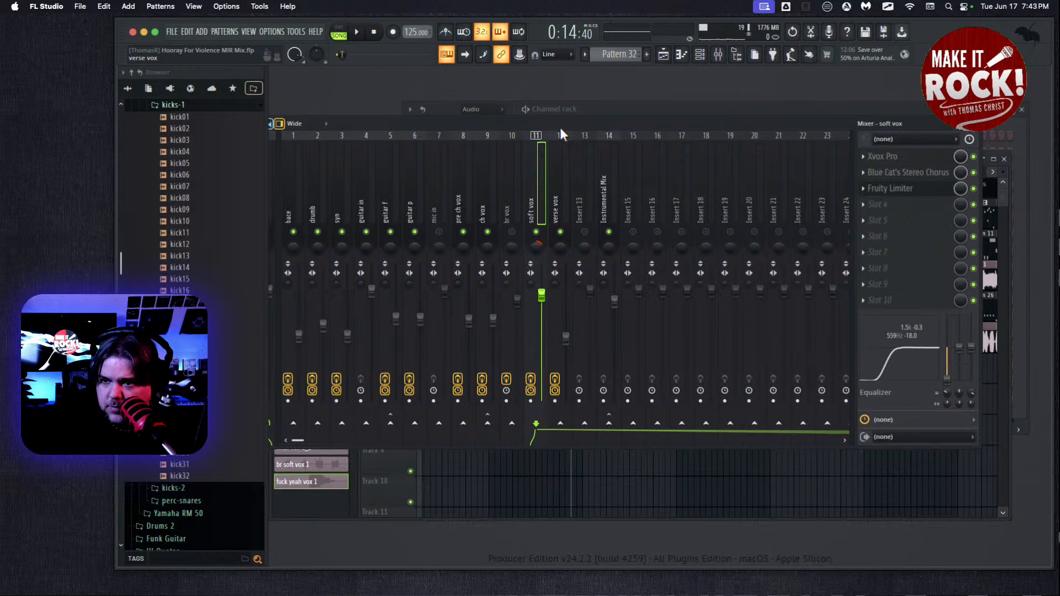
Play the bridge from 93:01:00 to check the soft vocal's sound, and stop playback
{"action": "left_click", "coordinate": [334, 479]}
{"action": "left_click_drag", "start_coordinate": [498, 172], "coordinate": [799, 172]}
{"action": "left_click", "coordinate": [651, 184]}
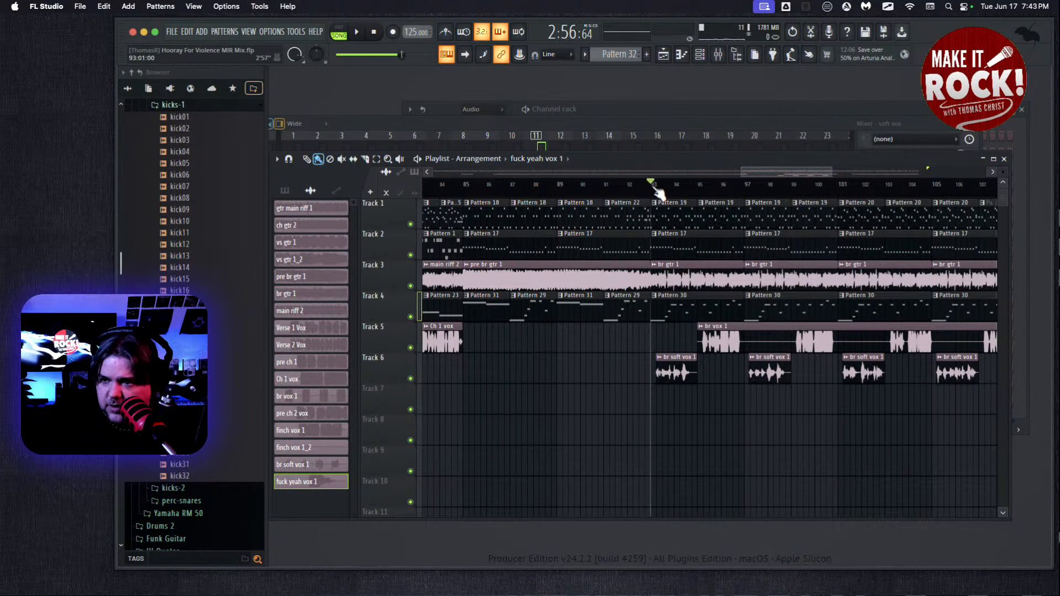
{"action": "left_click", "coordinate": [355, 33]}
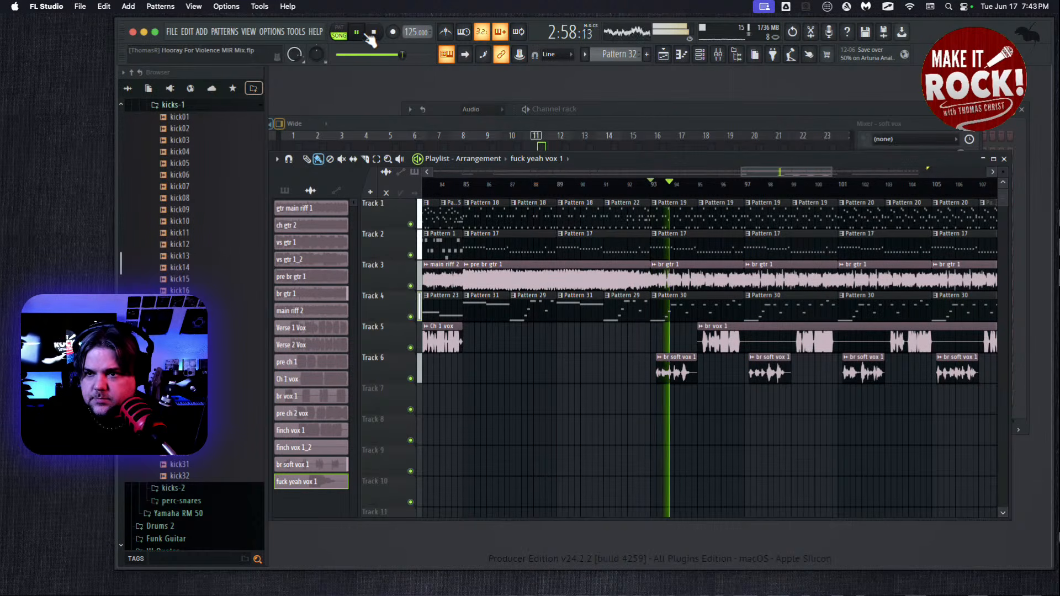
{"action": "left_click", "coordinate": [375, 33]}
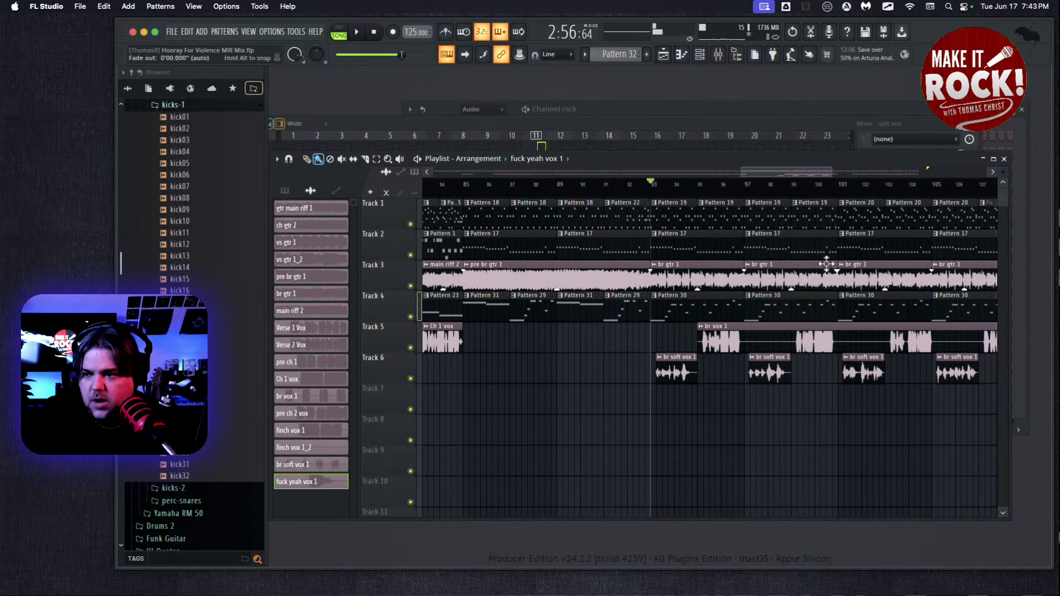
Lower the soft vox channel's fader and set its EQ mid level to 0.0 dB and low-band frequency to 201 Hz, auditioning the bridge
{"action": "left_click", "coordinate": [708, 134]}
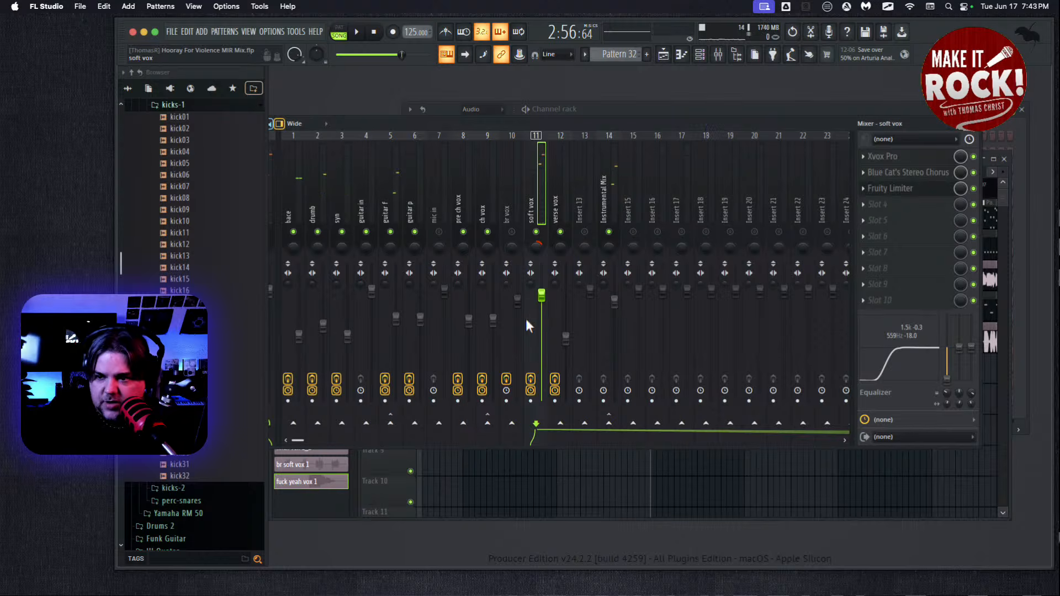
{"action": "left_click_drag", "start_coordinate": [540, 300], "coordinate": [541, 345]}
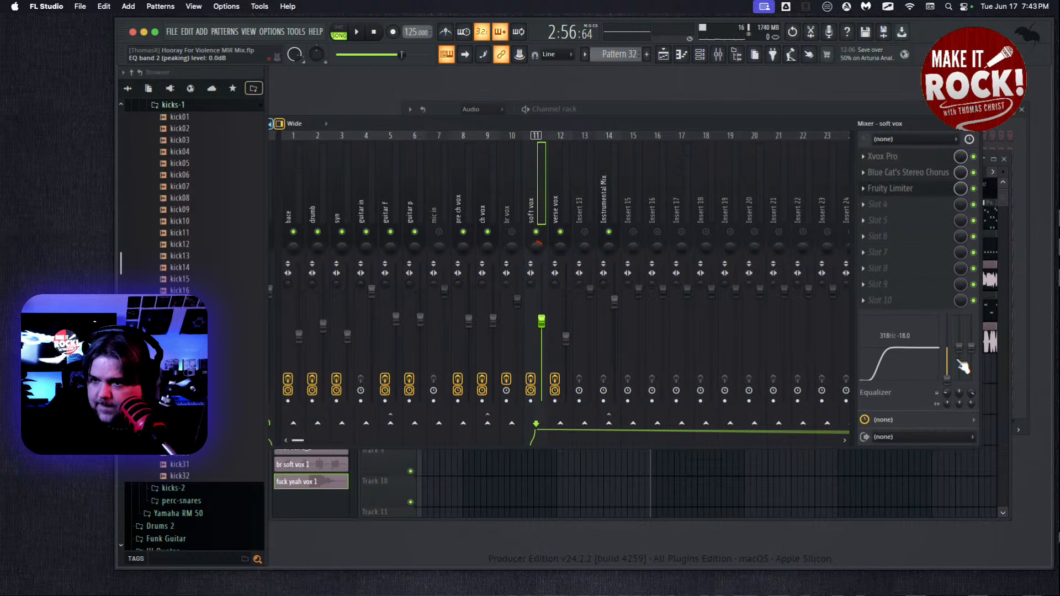
{"action": "left_click", "coordinate": [357, 33]}
{"action": "left_click_drag", "start_coordinate": [947, 392], "coordinate": [945, 397]}
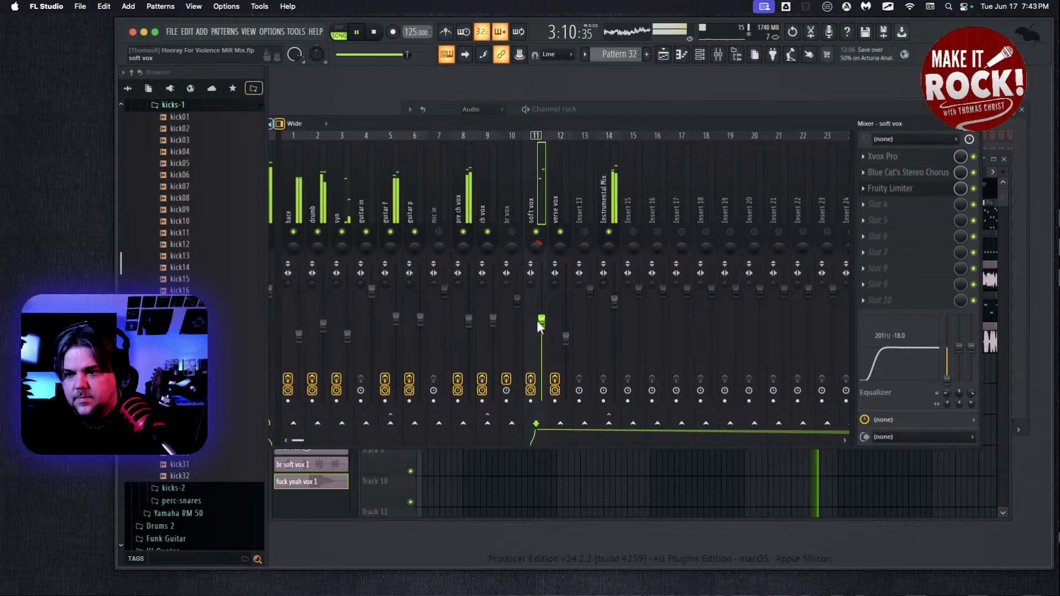
{"action": "left_click_drag", "start_coordinate": [538, 319], "coordinate": [537, 317]}
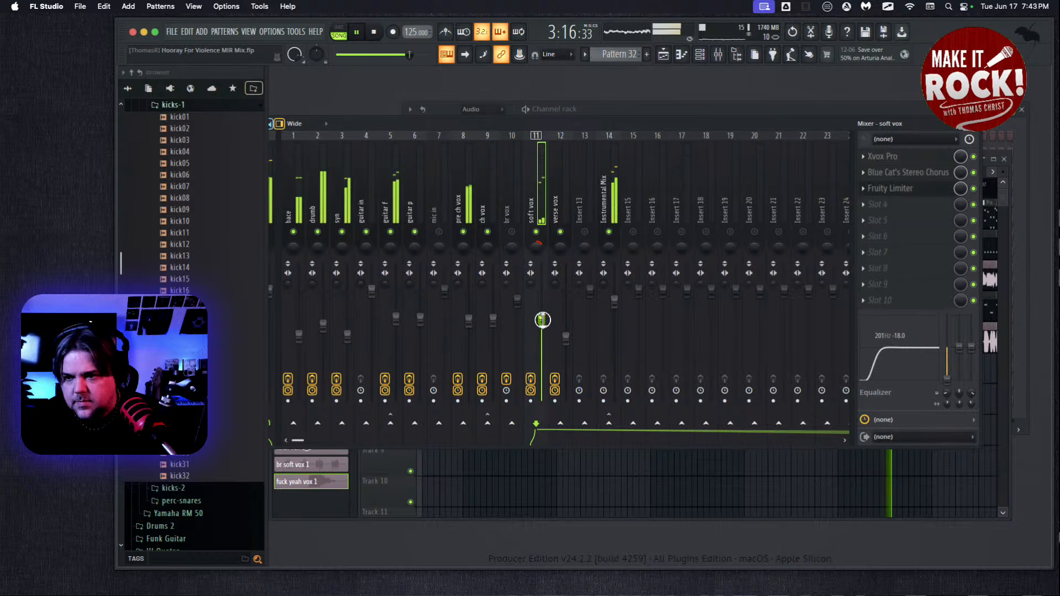
Set the soft vox Xvox Pro Delay to 28% and delay ducking to 18%, then stop playback and close the plugin
{"action": "left_click", "coordinate": [880, 157]}
{"action": "left_click_drag", "start_coordinate": [618, 348], "coordinate": [620, 345]}
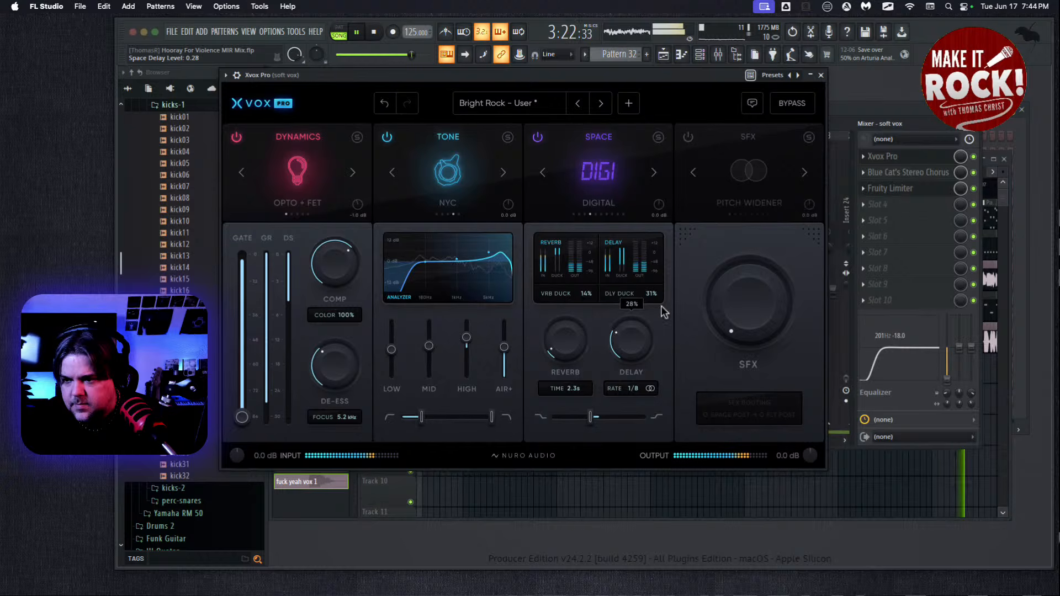
{"action": "left_click_drag", "start_coordinate": [656, 298], "coordinate": [656, 333]}
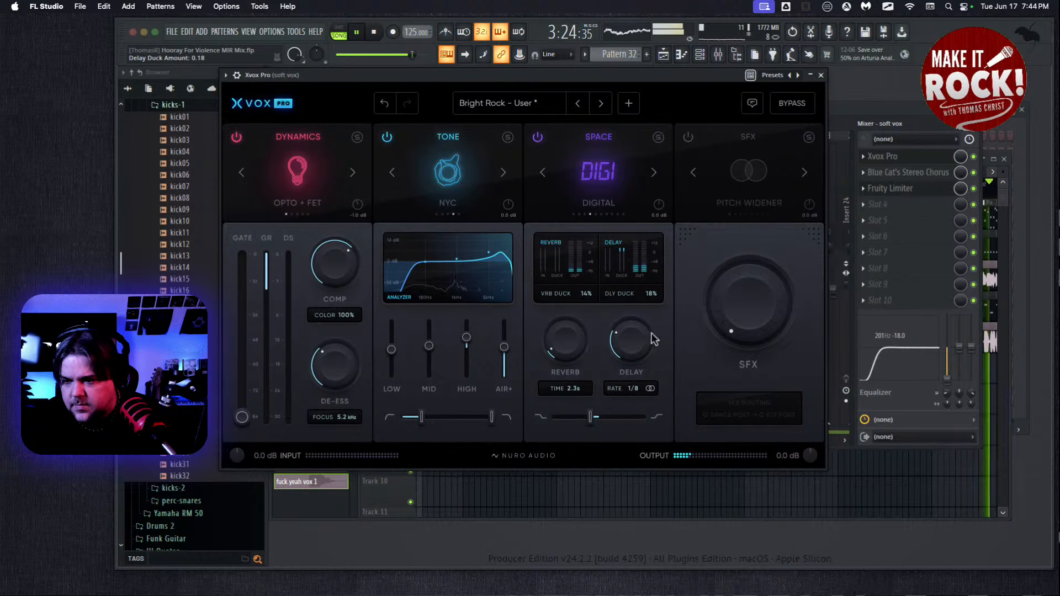
{"action": "left_click", "coordinate": [373, 39]}
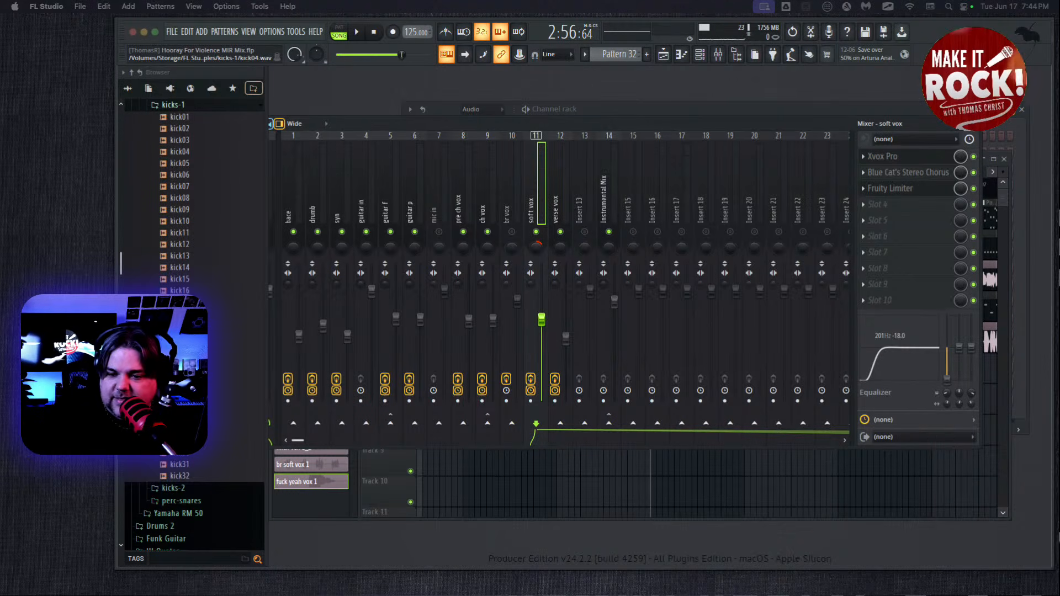
{"action": "left_click", "coordinate": [475, 118]}
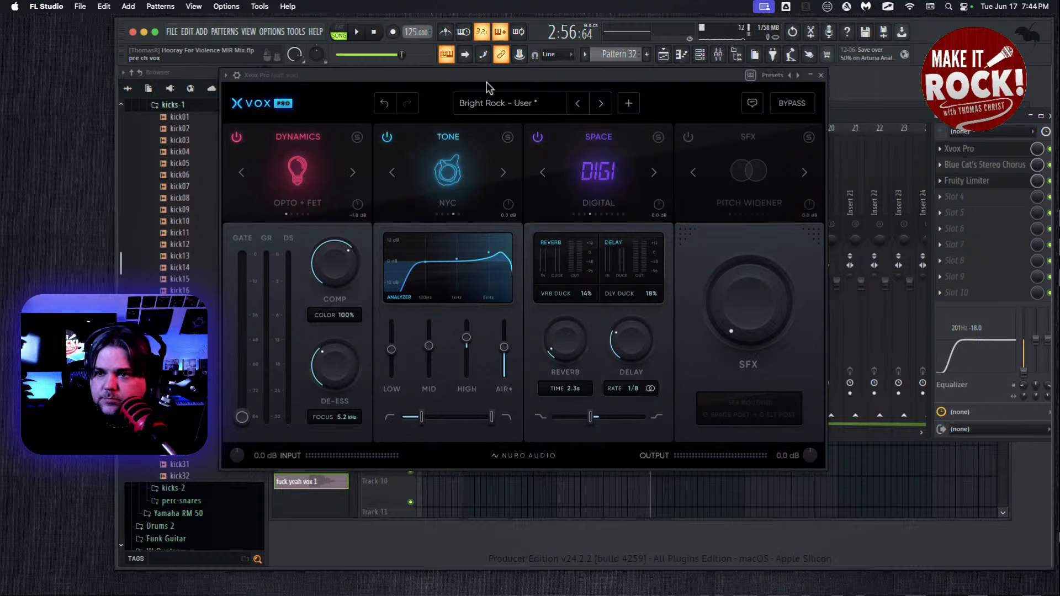
{"action": "left_click", "coordinate": [822, 75]}
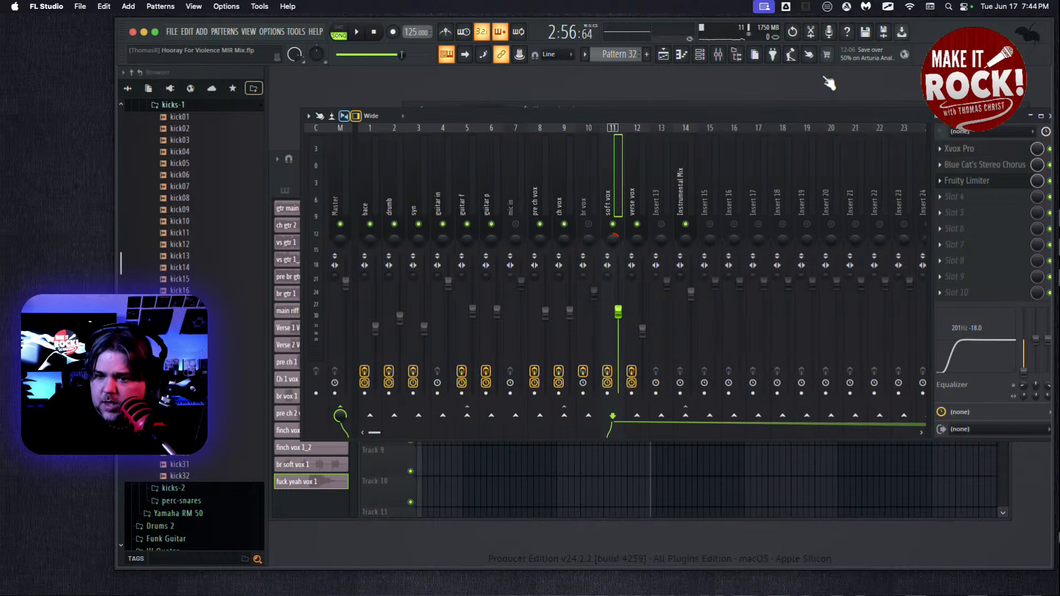
Return the playlist to bar 1 and play the song from the beginning
{"action": "left_click", "coordinate": [342, 504]}
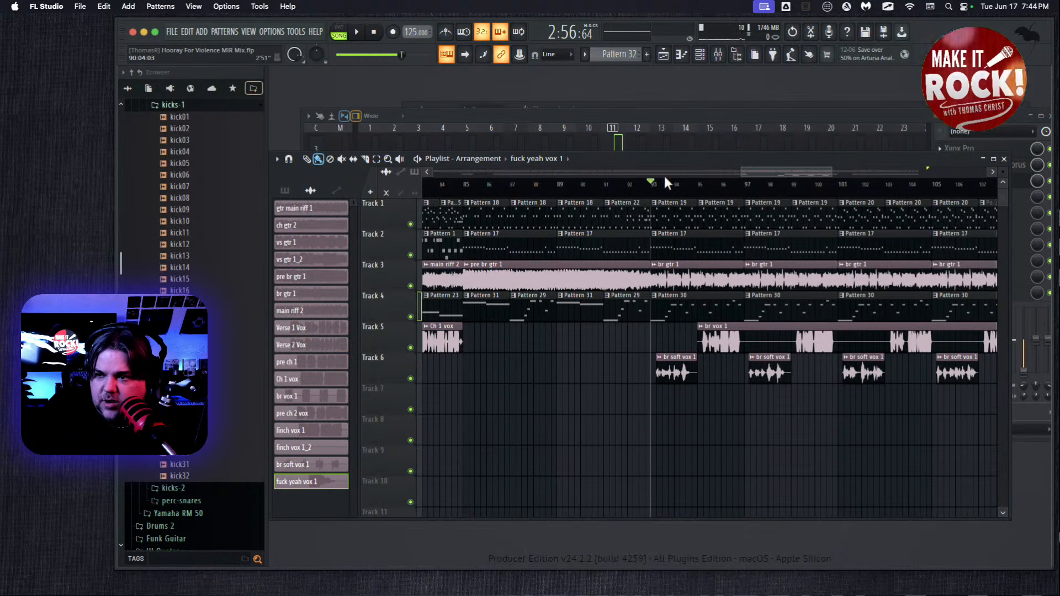
{"action": "left_click_drag", "start_coordinate": [653, 184], "coordinate": [359, 176]}
{"action": "left_click_drag", "start_coordinate": [688, 182], "coordinate": [439, 177]}
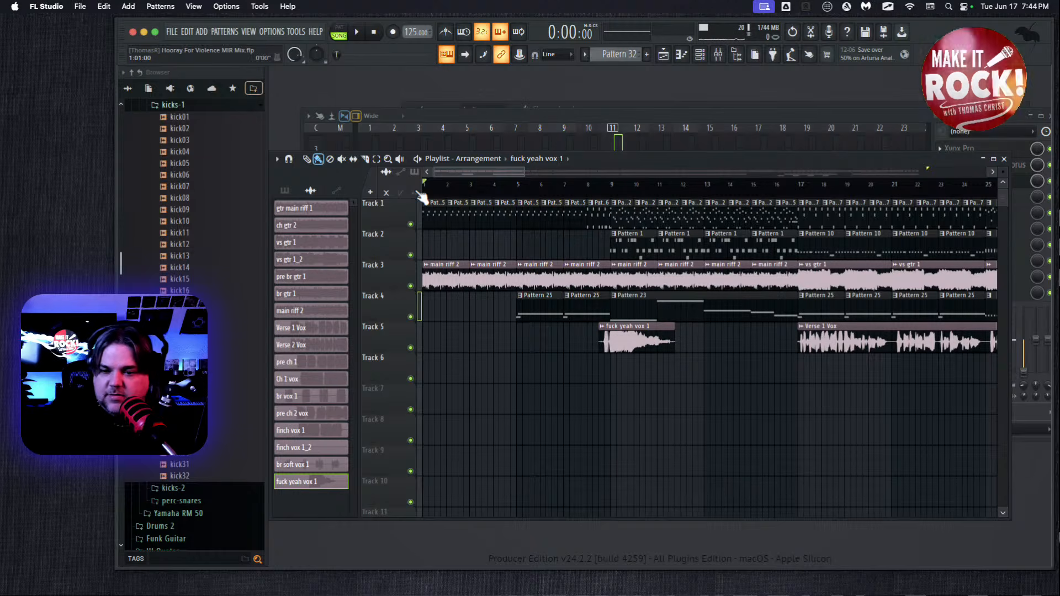
{"action": "left_click", "coordinate": [358, 35]}
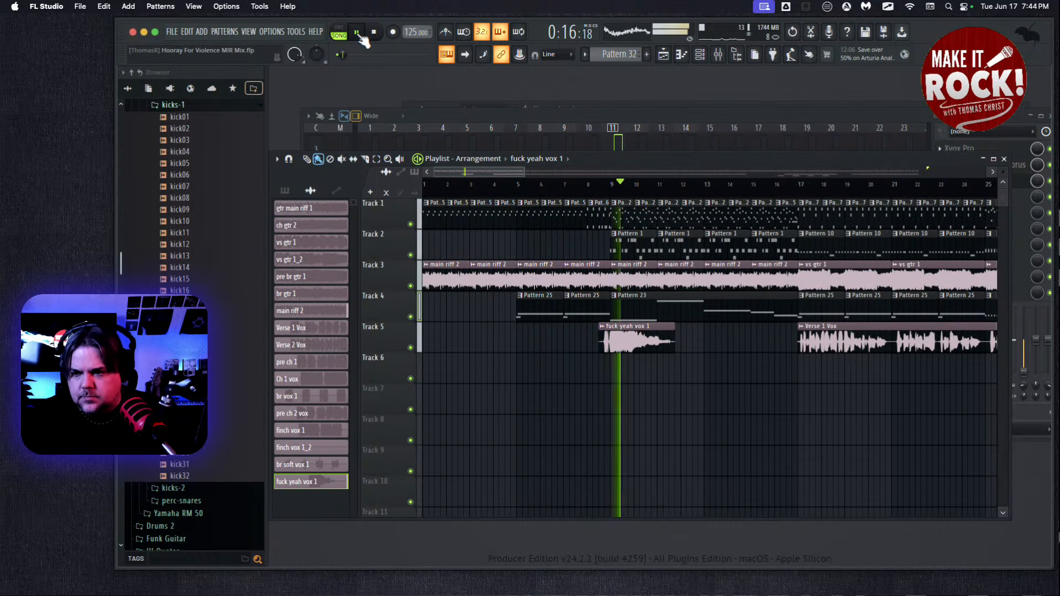
Route the verse vox mixer channel to Insert 15 instead of the Master
{"action": "left_click", "coordinate": [599, 114]}
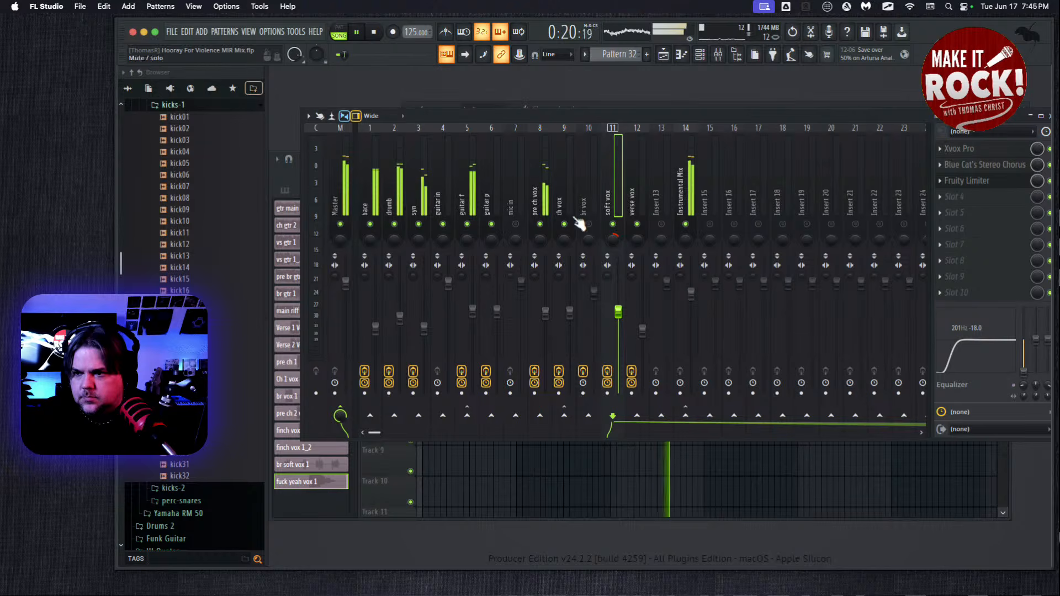
{"action": "left_click", "coordinate": [630, 204]}
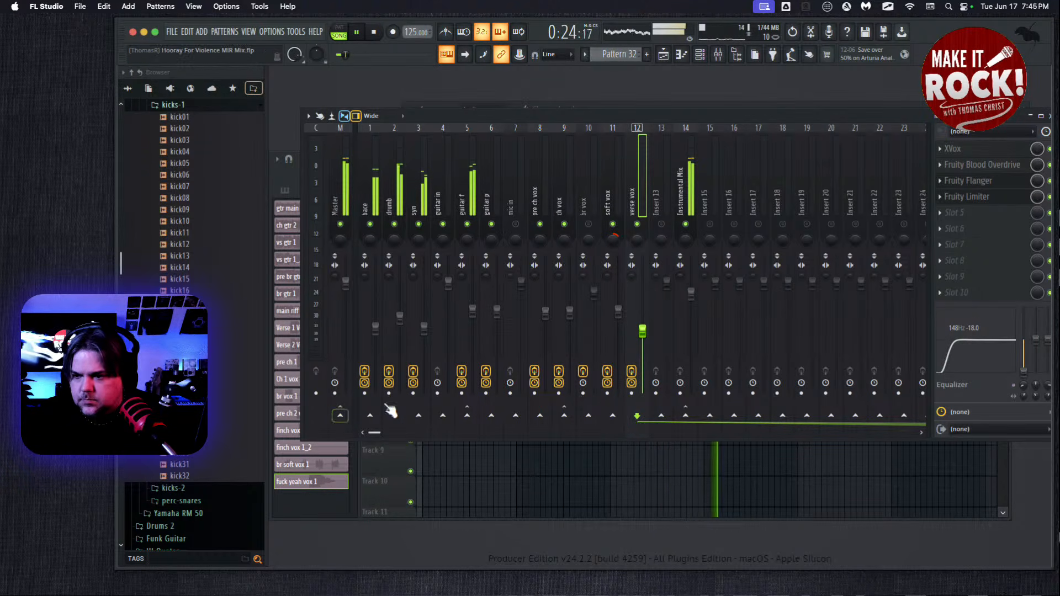
{"action": "left_click", "coordinate": [704, 187]}
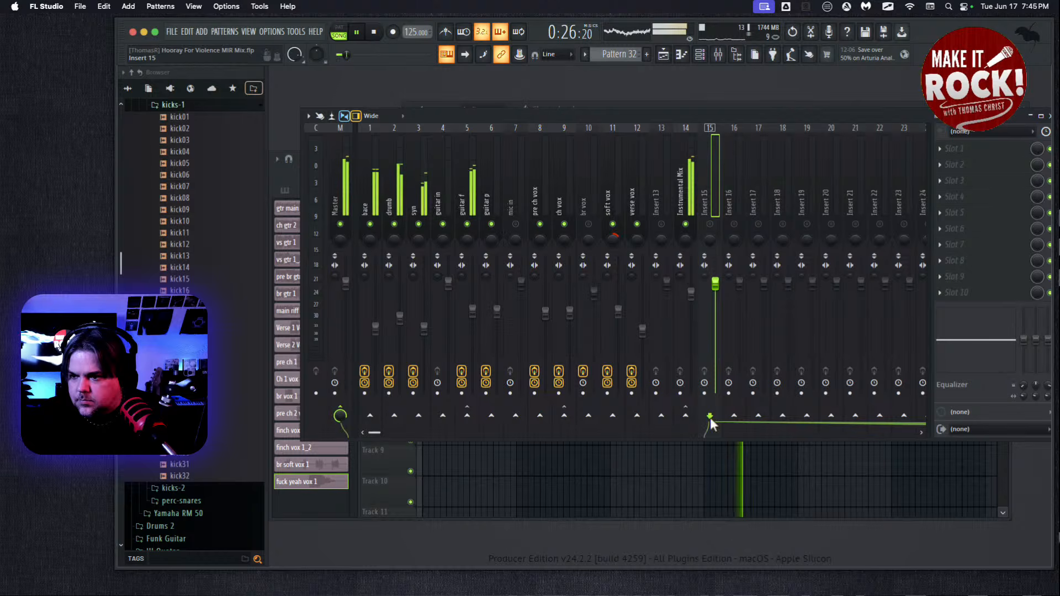
{"action": "left_click", "coordinate": [633, 195]}
{"action": "left_click", "coordinate": [709, 417]}
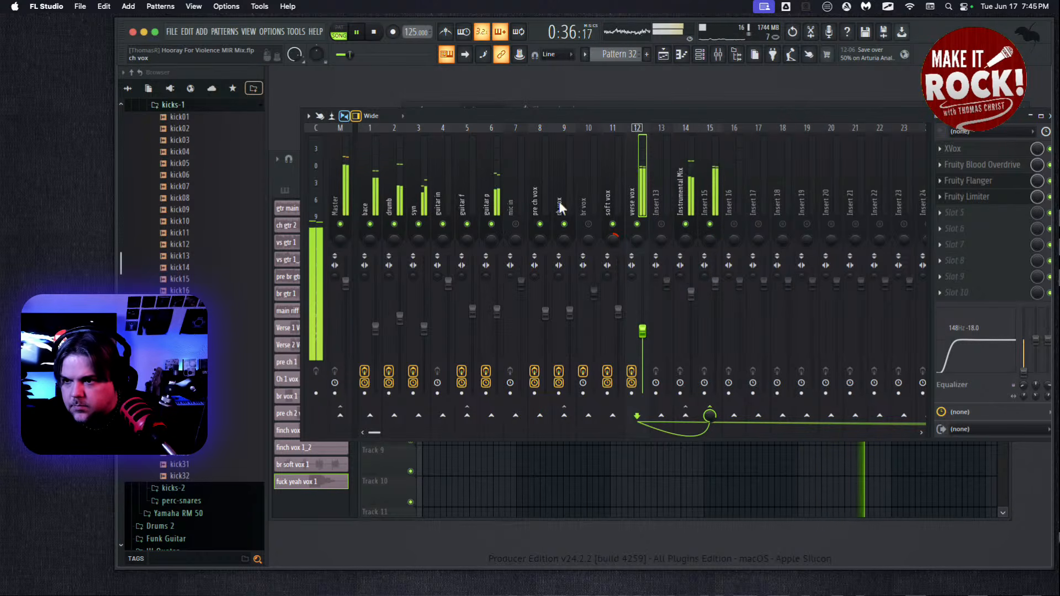
Route the pre ch vox and soft vox mixer channels to Insert 15 instead of the Master
{"action": "left_click", "coordinate": [529, 197]}
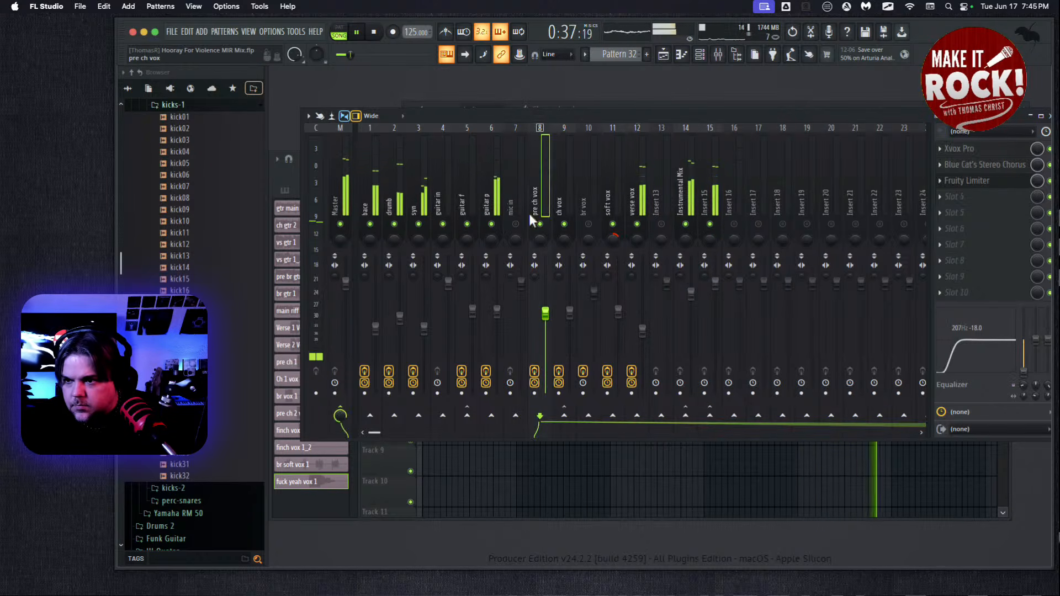
{"action": "left_click", "coordinate": [610, 184]}
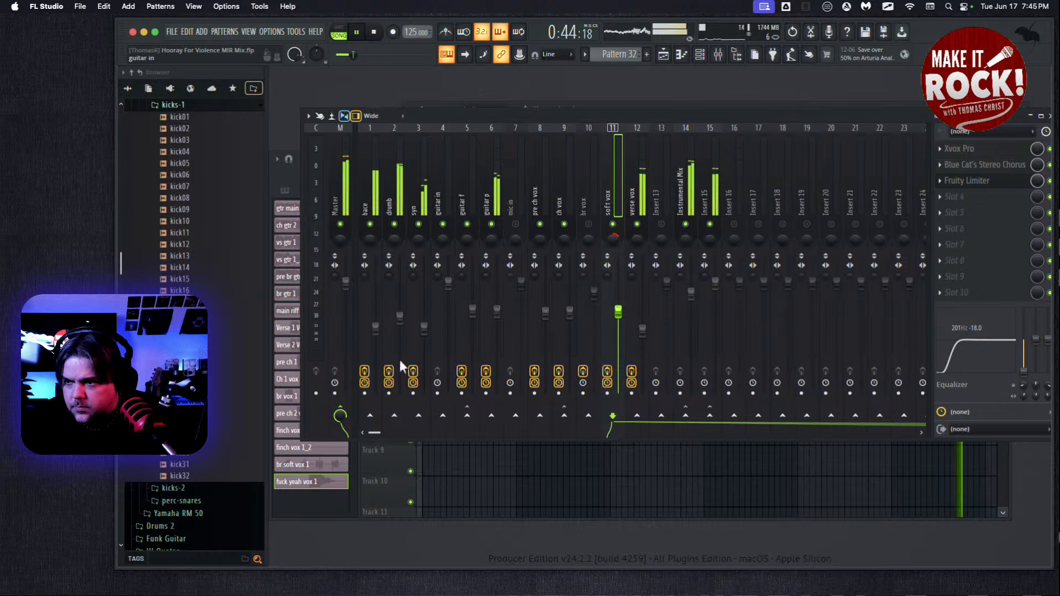
{"action": "left_click", "coordinate": [710, 415]}
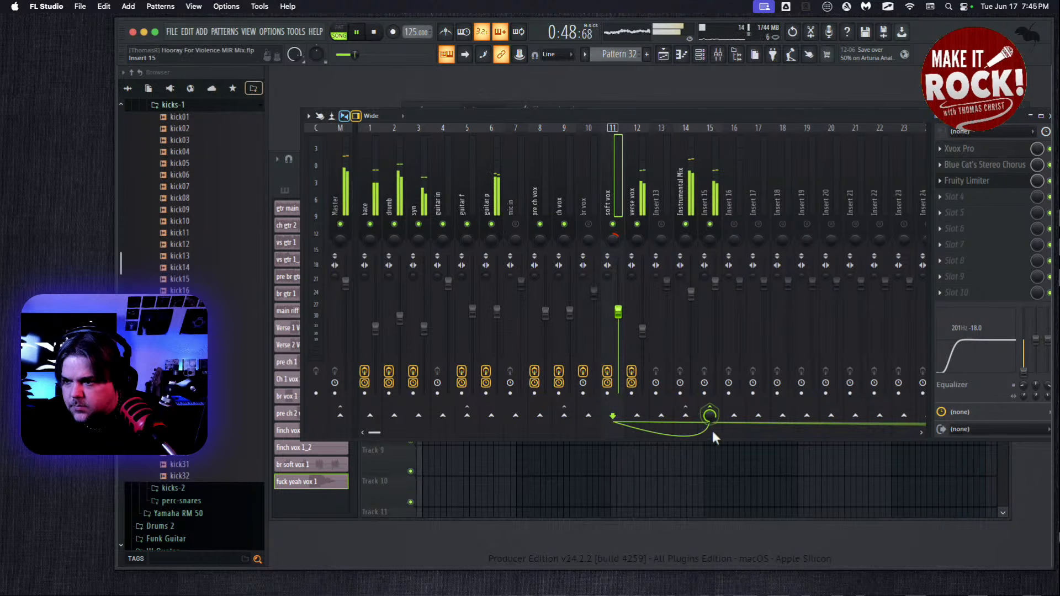
Rename mixer Insert 15 as "Vox Mix"
{"action": "right_click", "coordinate": [704, 194]}
{"action": "left_click", "coordinate": [753, 142]}
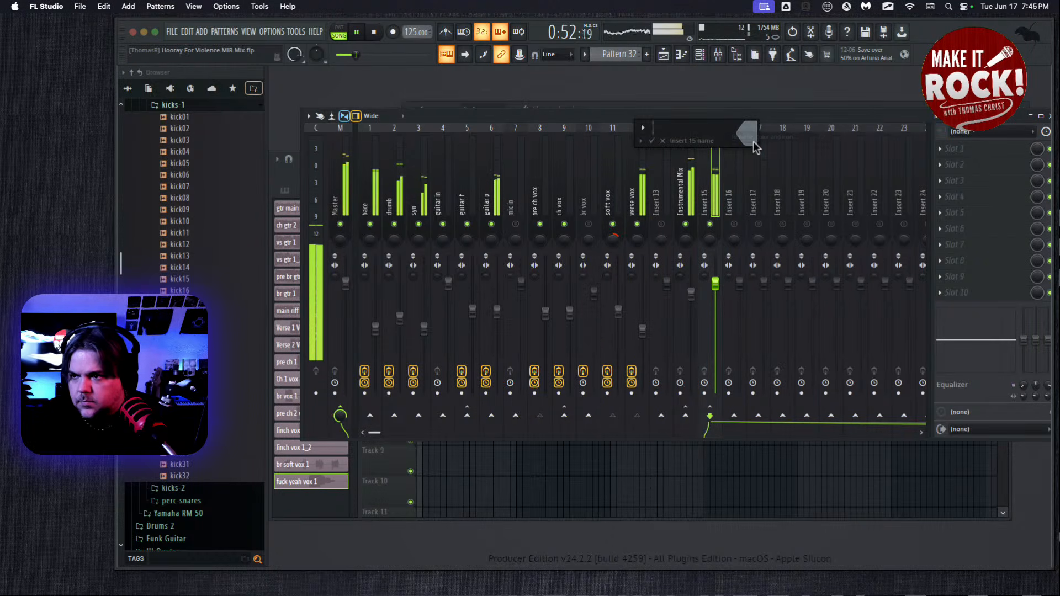
{"action": "type", "text": "Vox Mix"}
{"action": "key", "text": "Return"}
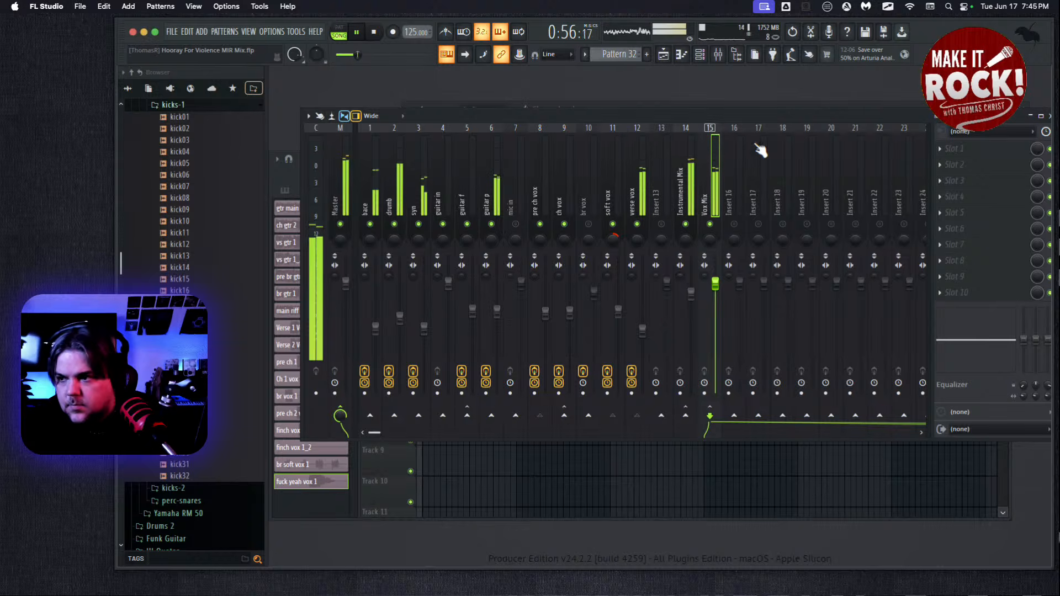
Add a Fruity Limiter to the first effect slot of Vox Mix, set its ceiling to -5.7 dB and close it
{"action": "left_click", "coordinate": [995, 150]}
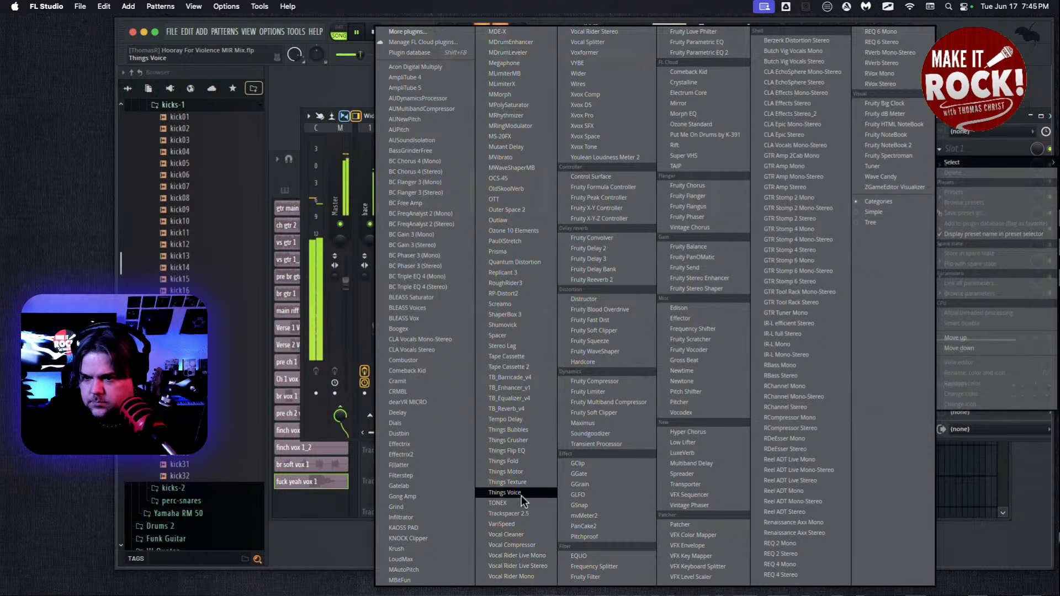
{"action": "left_click", "coordinate": [613, 395]}
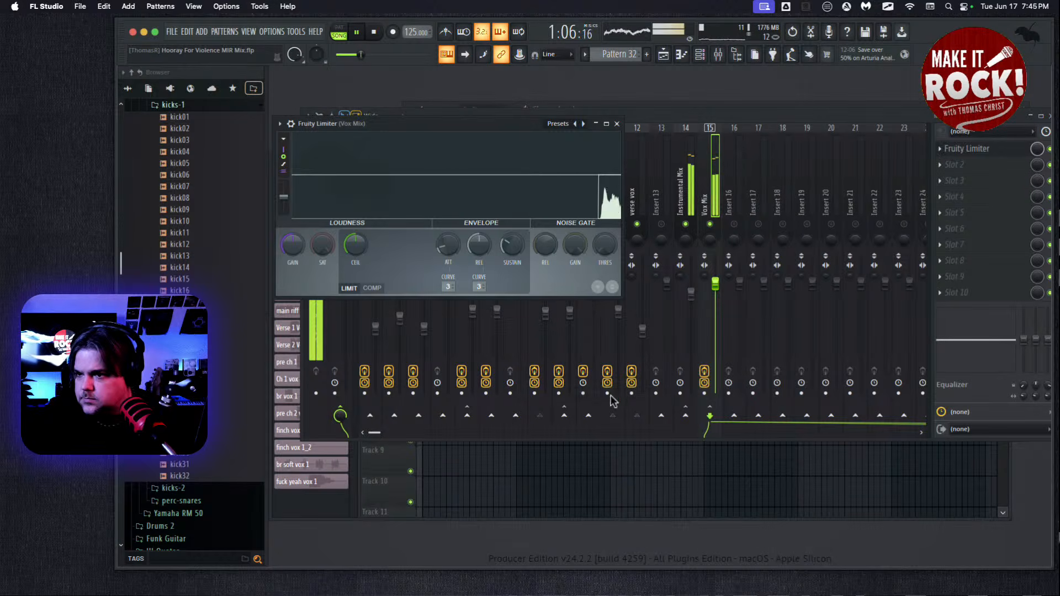
{"action": "left_click_drag", "start_coordinate": [353, 269], "coordinate": [349, 298]}
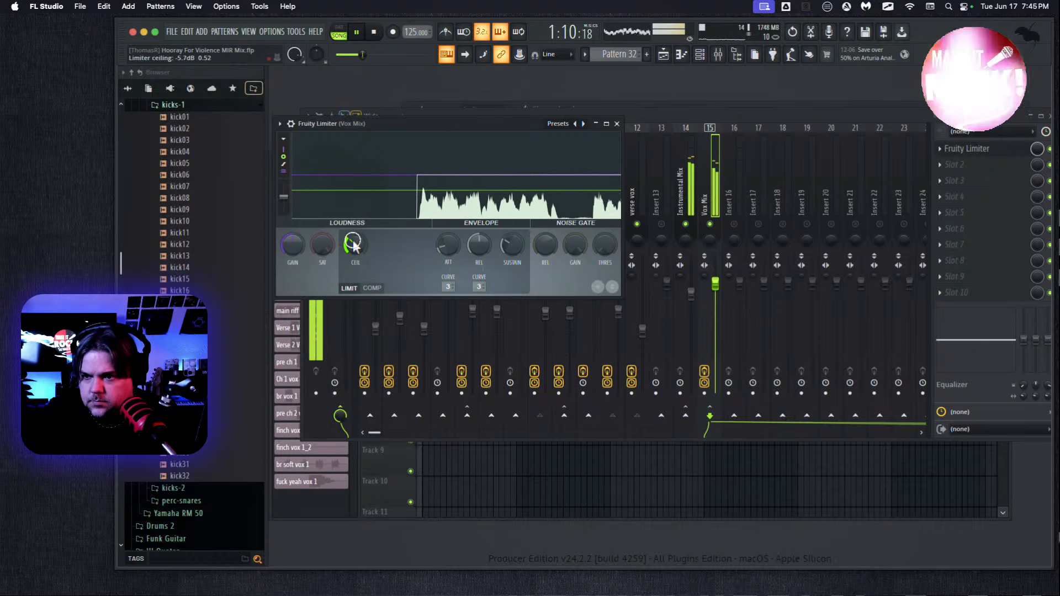
{"action": "left_click", "coordinate": [616, 124]}
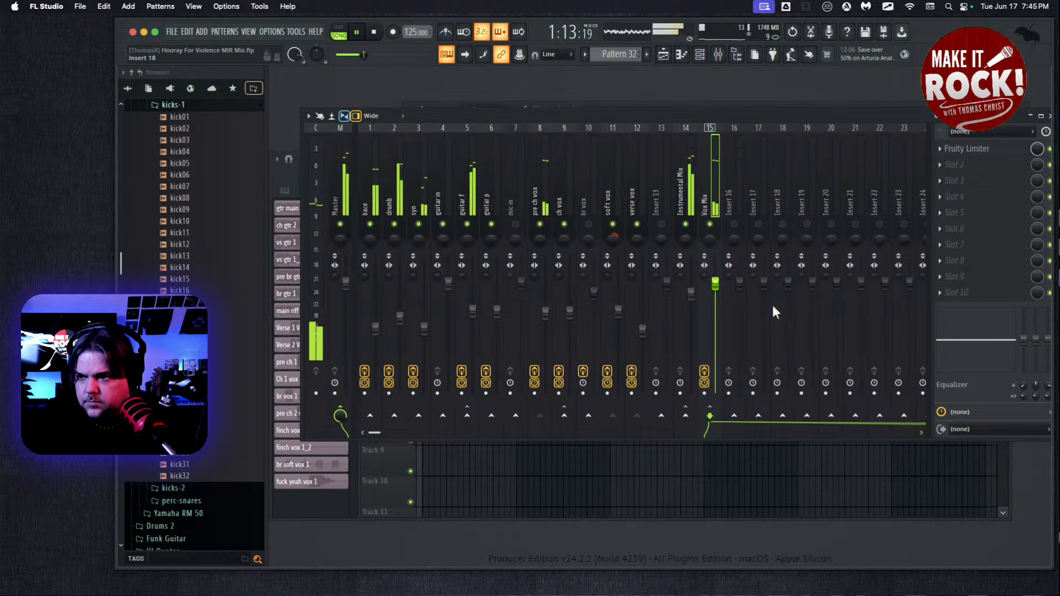
Set the verse vox fader to about -11.0 dB and lower the pre ch vox fader slightly while the song plays
{"action": "left_click", "coordinate": [690, 293]}
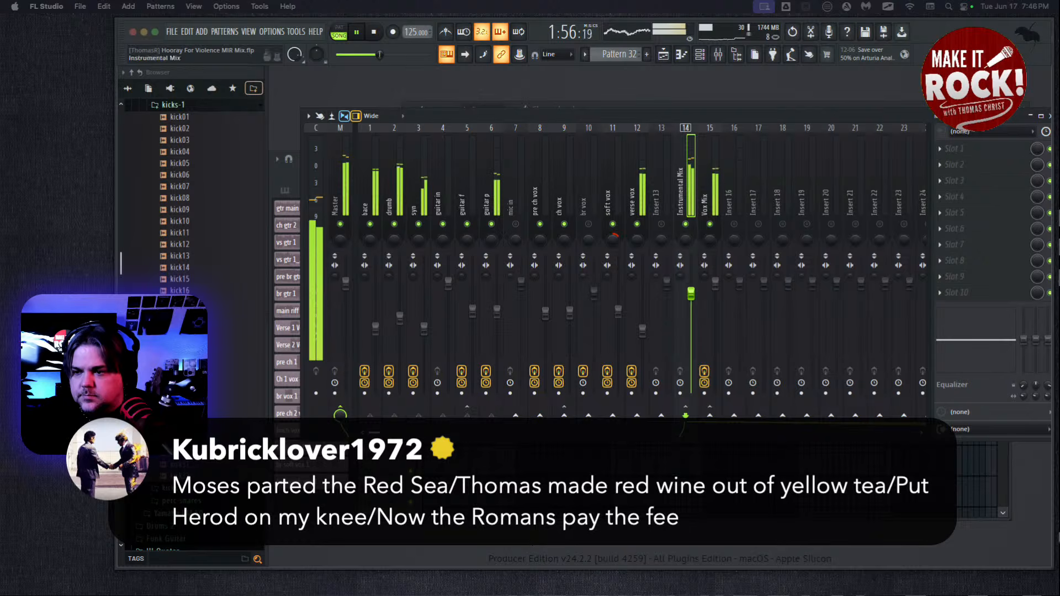
{"action": "left_click", "coordinate": [643, 331]}
{"action": "left_click_drag", "start_coordinate": [643, 334], "coordinate": [642, 331]}
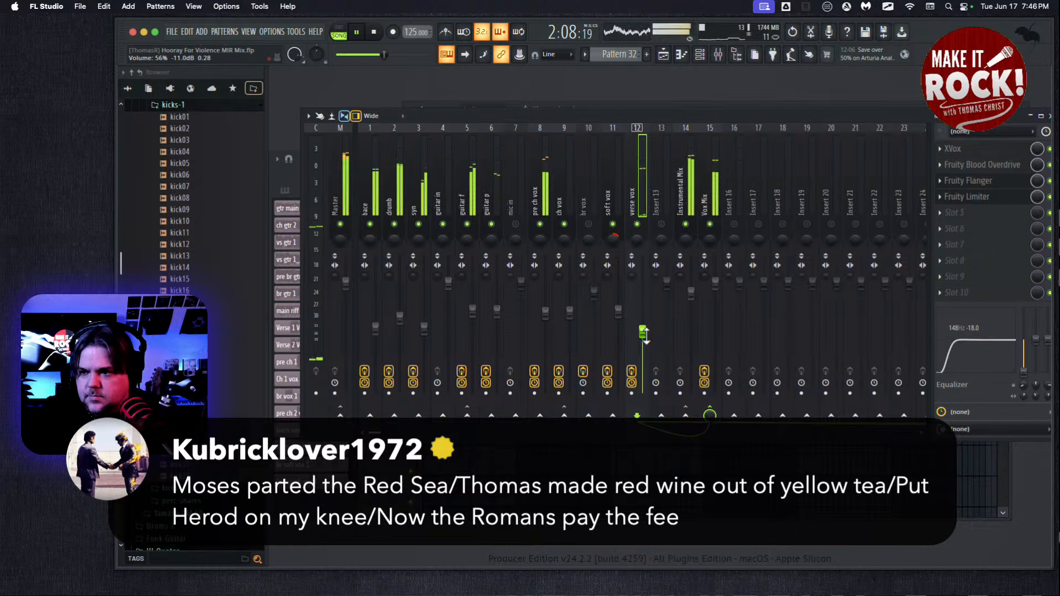
{"action": "left_click", "coordinate": [546, 316]}
{"action": "left_click_drag", "start_coordinate": [546, 317], "coordinate": [548, 326]}
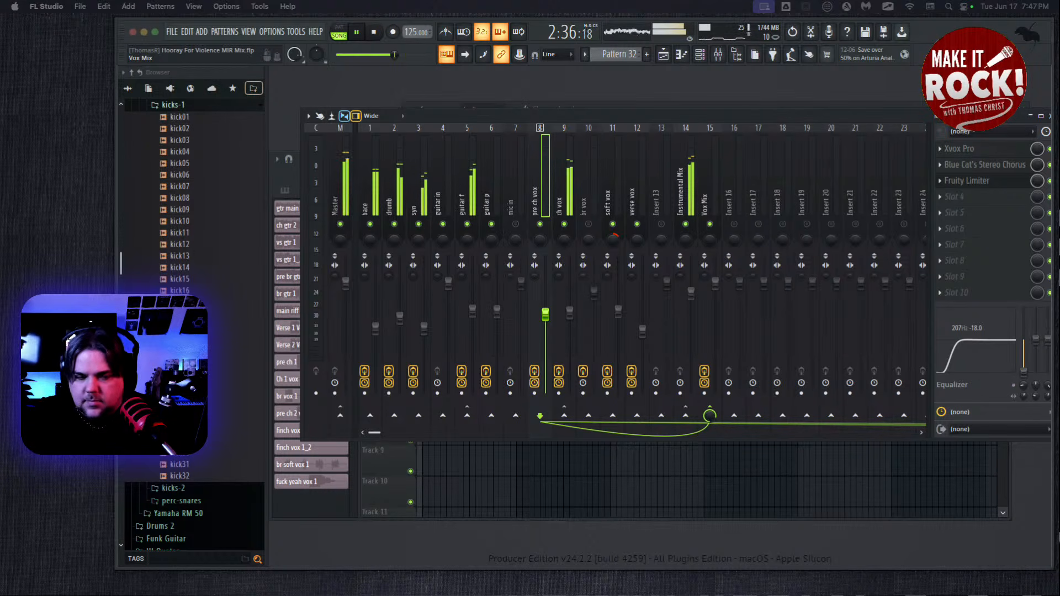
Route the ch vox mixer channel to Vox Mix instead of the Master
{"action": "left_click", "coordinate": [558, 208]}
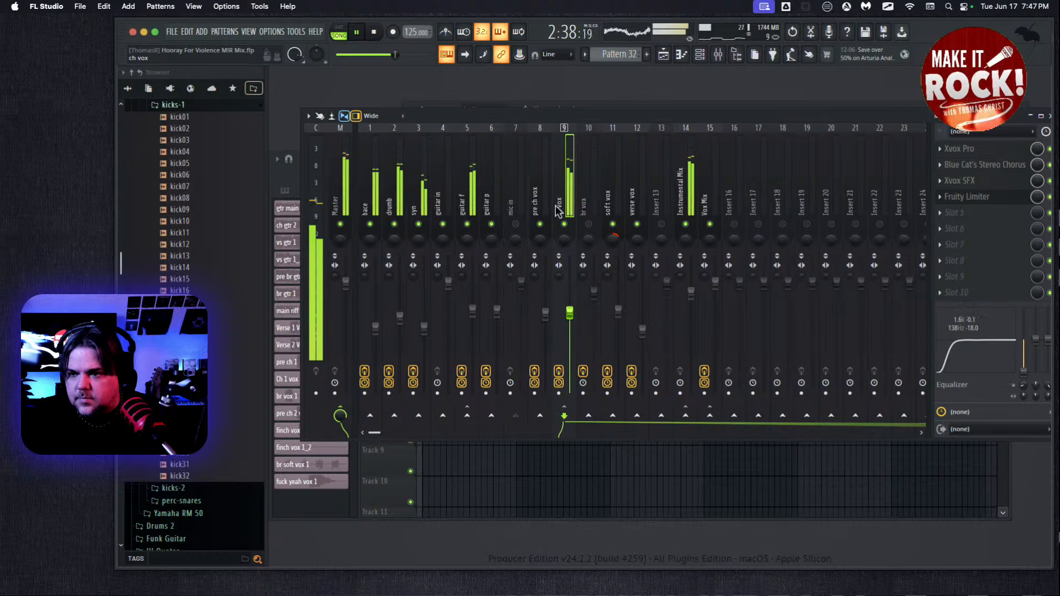
{"action": "left_click", "coordinate": [709, 415]}
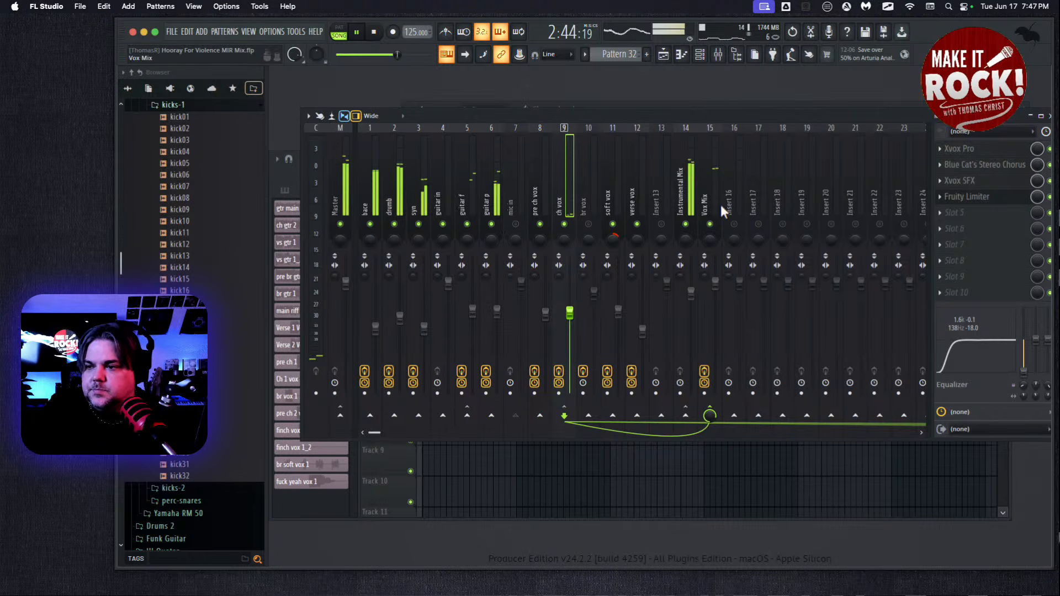
Check the Vox Mix channel's Fruity Limiter and the song's closing section in the playlist during playback
{"action": "left_click", "coordinate": [705, 200]}
{"action": "left_click", "coordinate": [980, 149]}
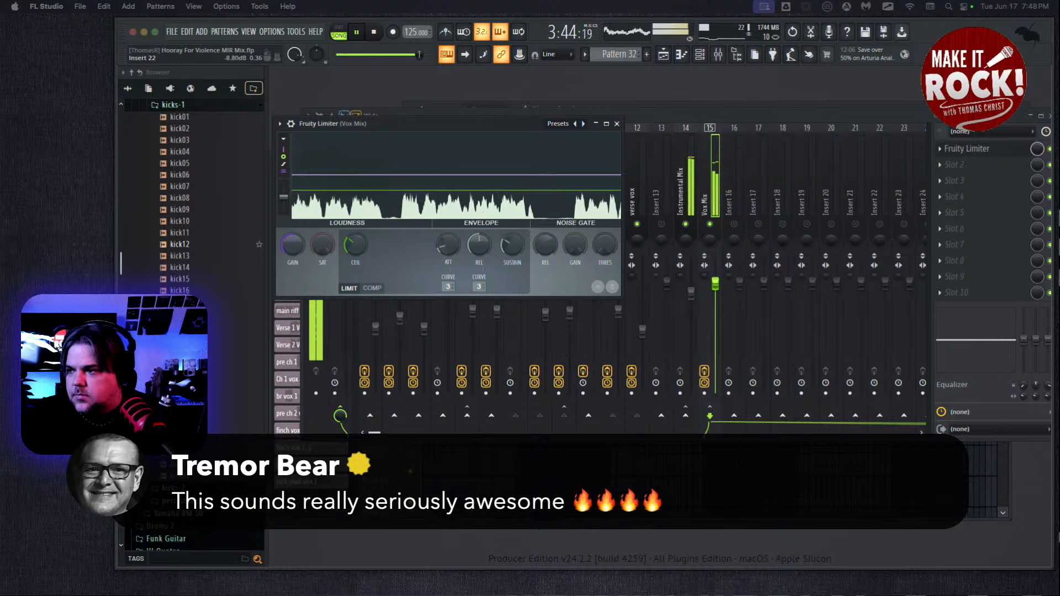
{"action": "left_click_drag", "start_coordinate": [498, 123], "coordinate": [516, 131]}
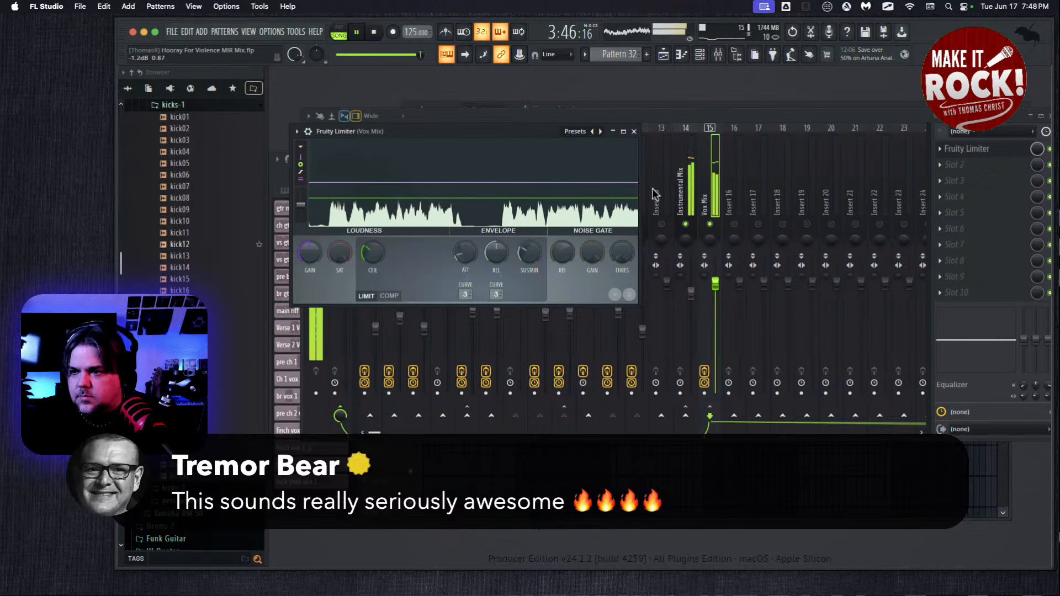
{"action": "left_click", "coordinate": [679, 178]}
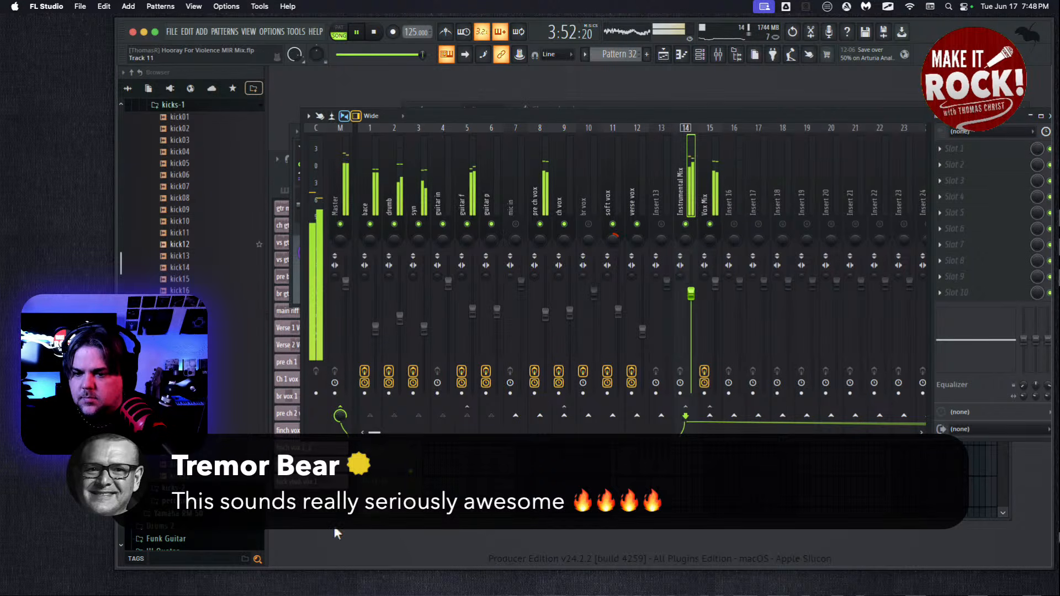
{"action": "left_click", "coordinate": [343, 514]}
{"action": "left_click_drag", "start_coordinate": [499, 172], "coordinate": [927, 162]}
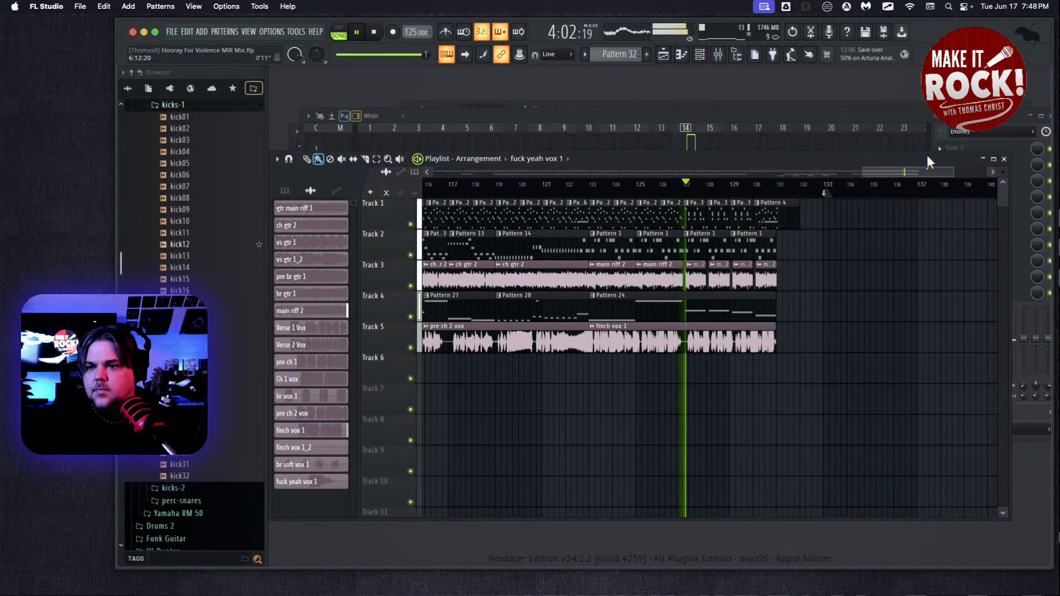
{"action": "left_click", "coordinate": [760, 152]}
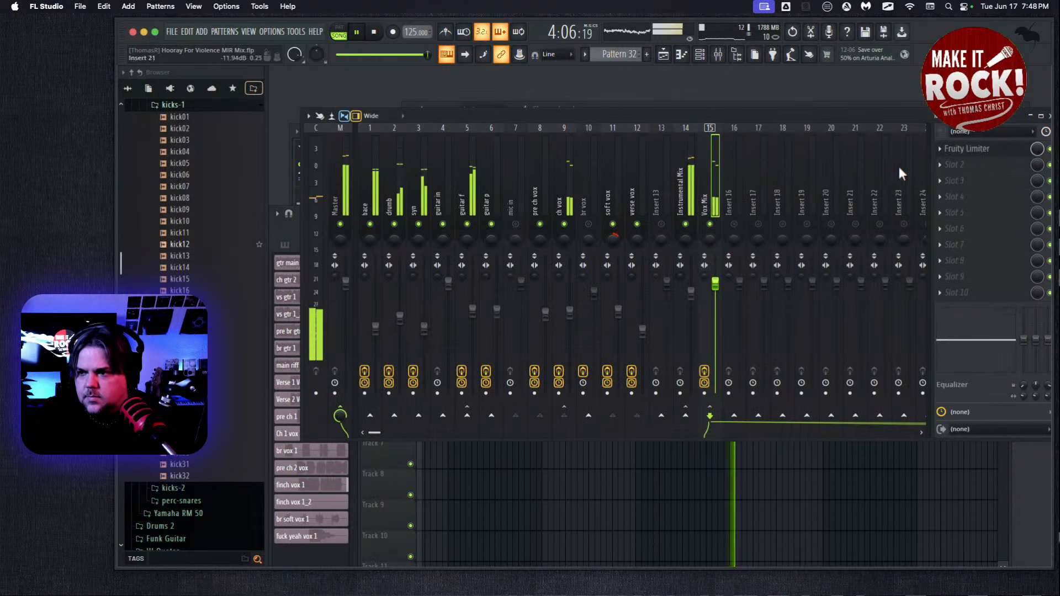
{"action": "left_click", "coordinate": [966, 149]}
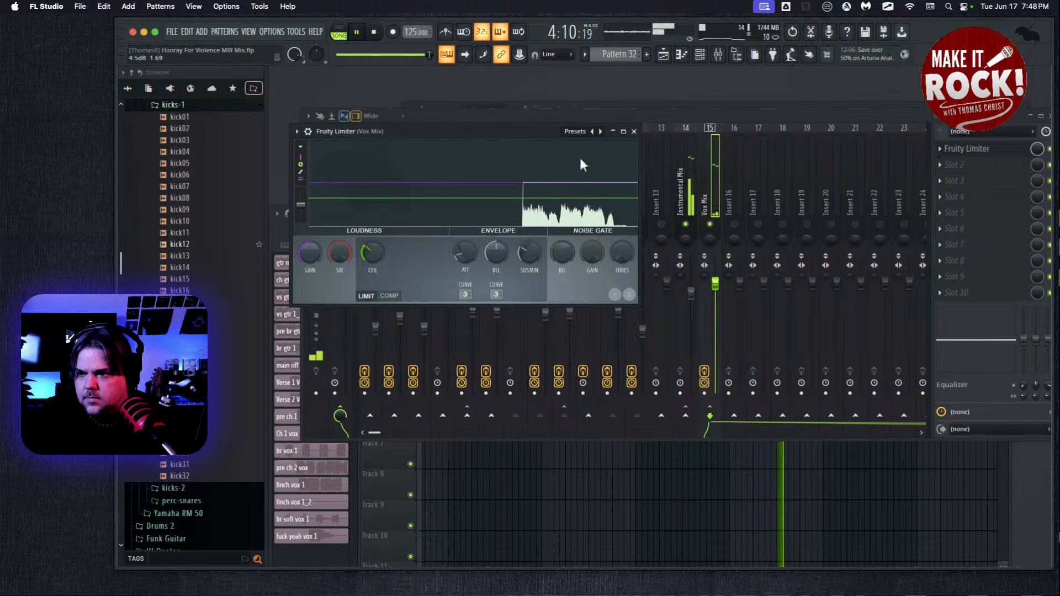
{"action": "left_click", "coordinate": [633, 131]}
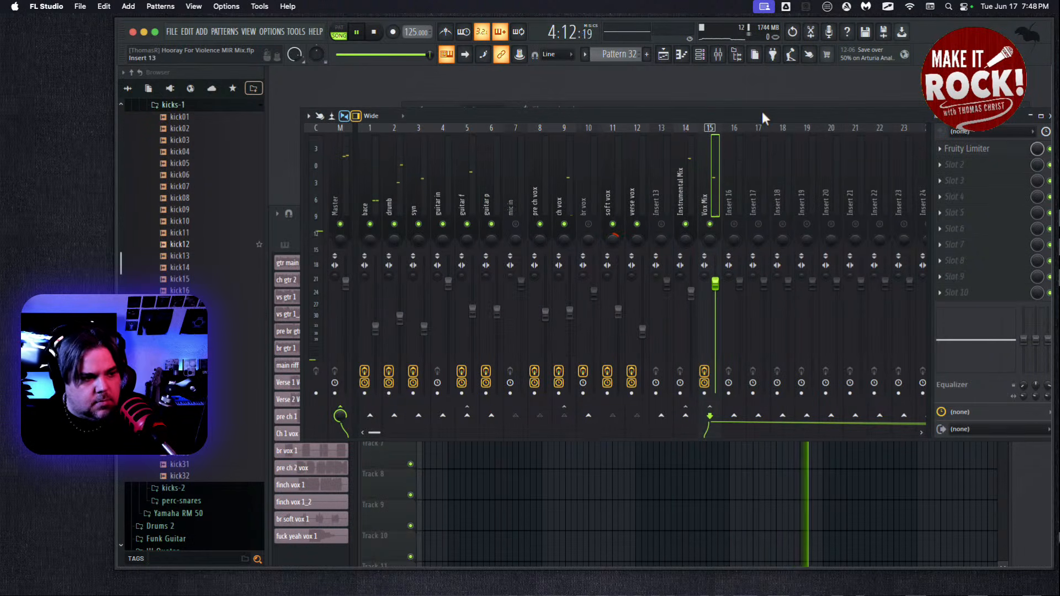
Stop playback and bring the playlist back to bar 1
{"action": "key", "text": "space"}
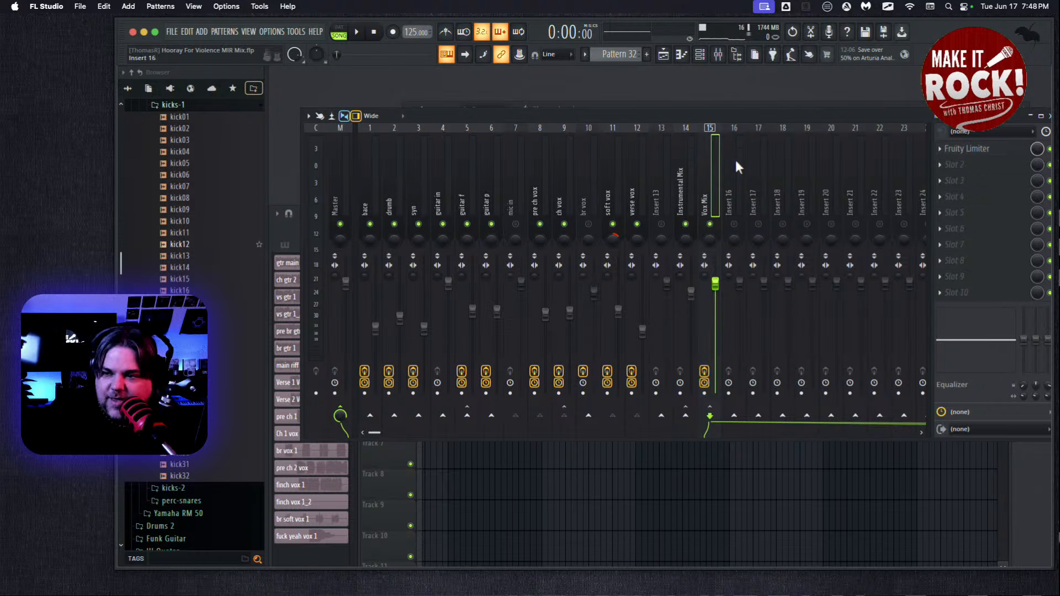
{"action": "left_click", "coordinate": [330, 554]}
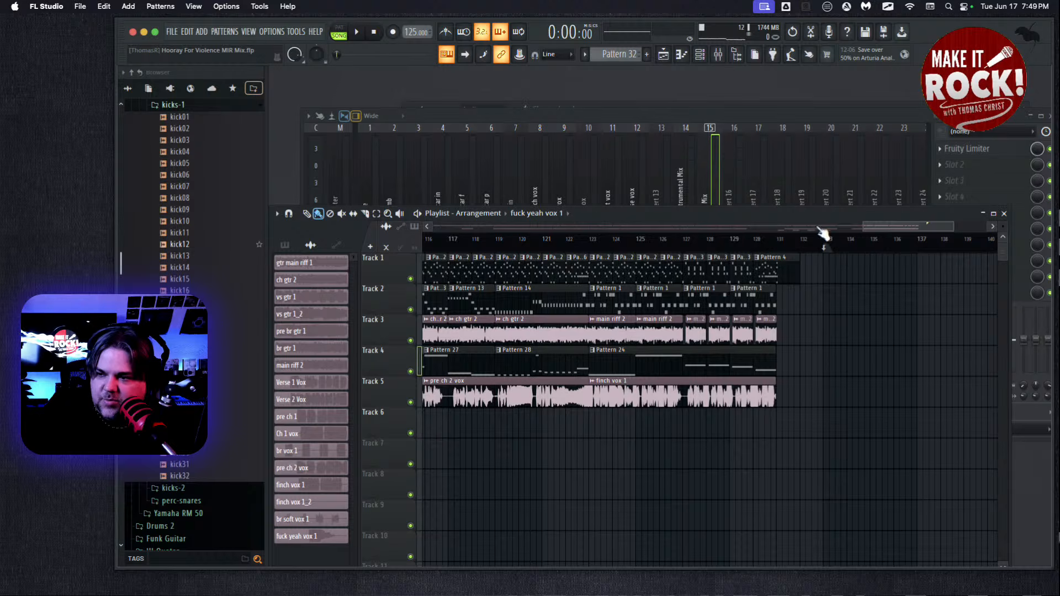
{"action": "left_click_drag", "start_coordinate": [873, 228], "coordinate": [422, 226]}
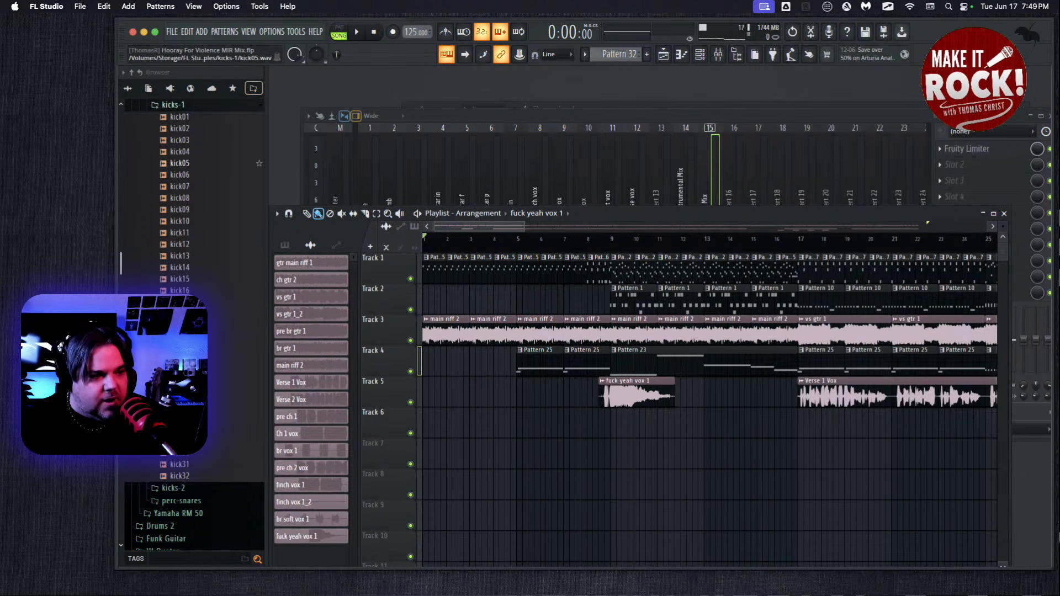
Reopen the Vox Mix channel's Fruity Limiter and move its window clear of the channel's mixer strip
{"action": "left_click", "coordinate": [749, 118]}
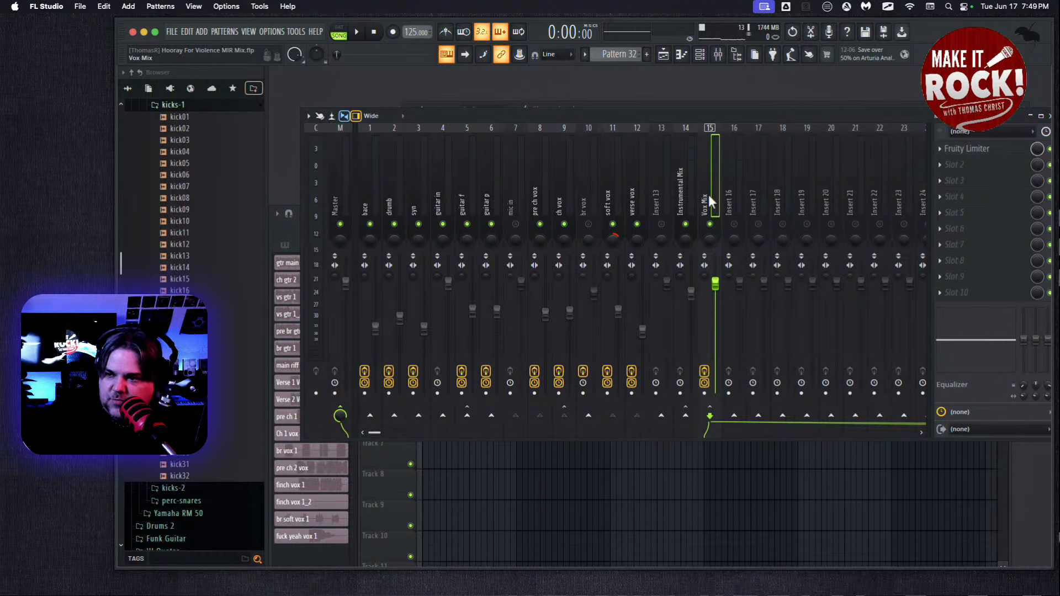
{"action": "left_click", "coordinate": [974, 152]}
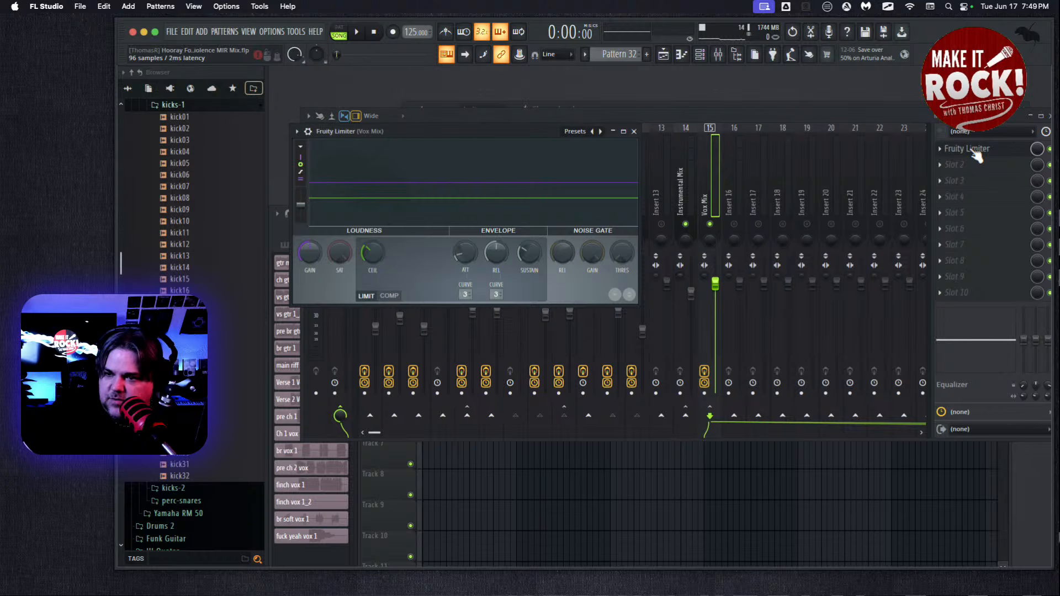
{"action": "left_click_drag", "start_coordinate": [461, 133], "coordinate": [499, 116]}
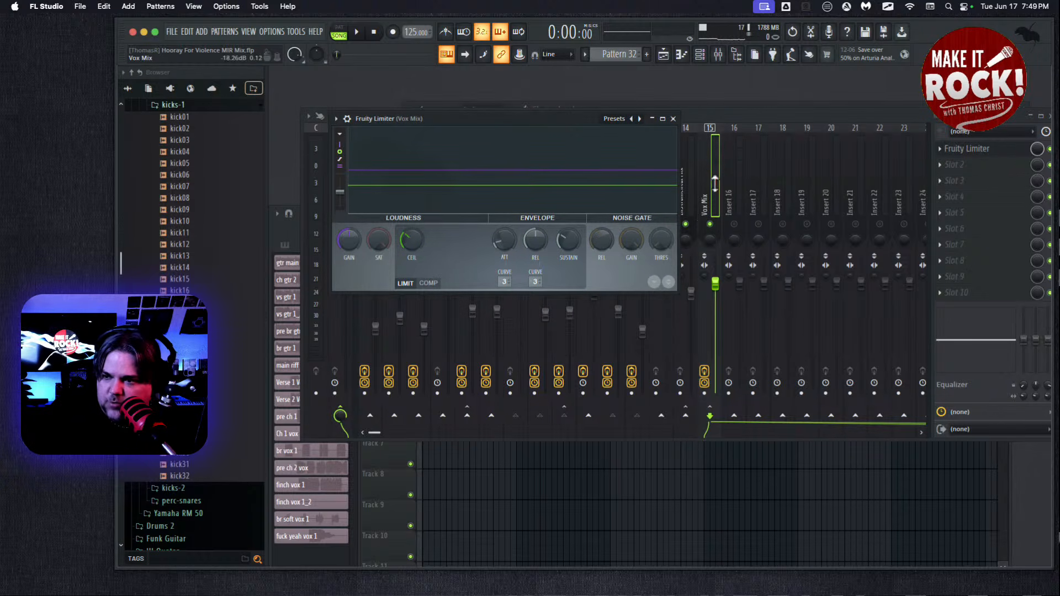